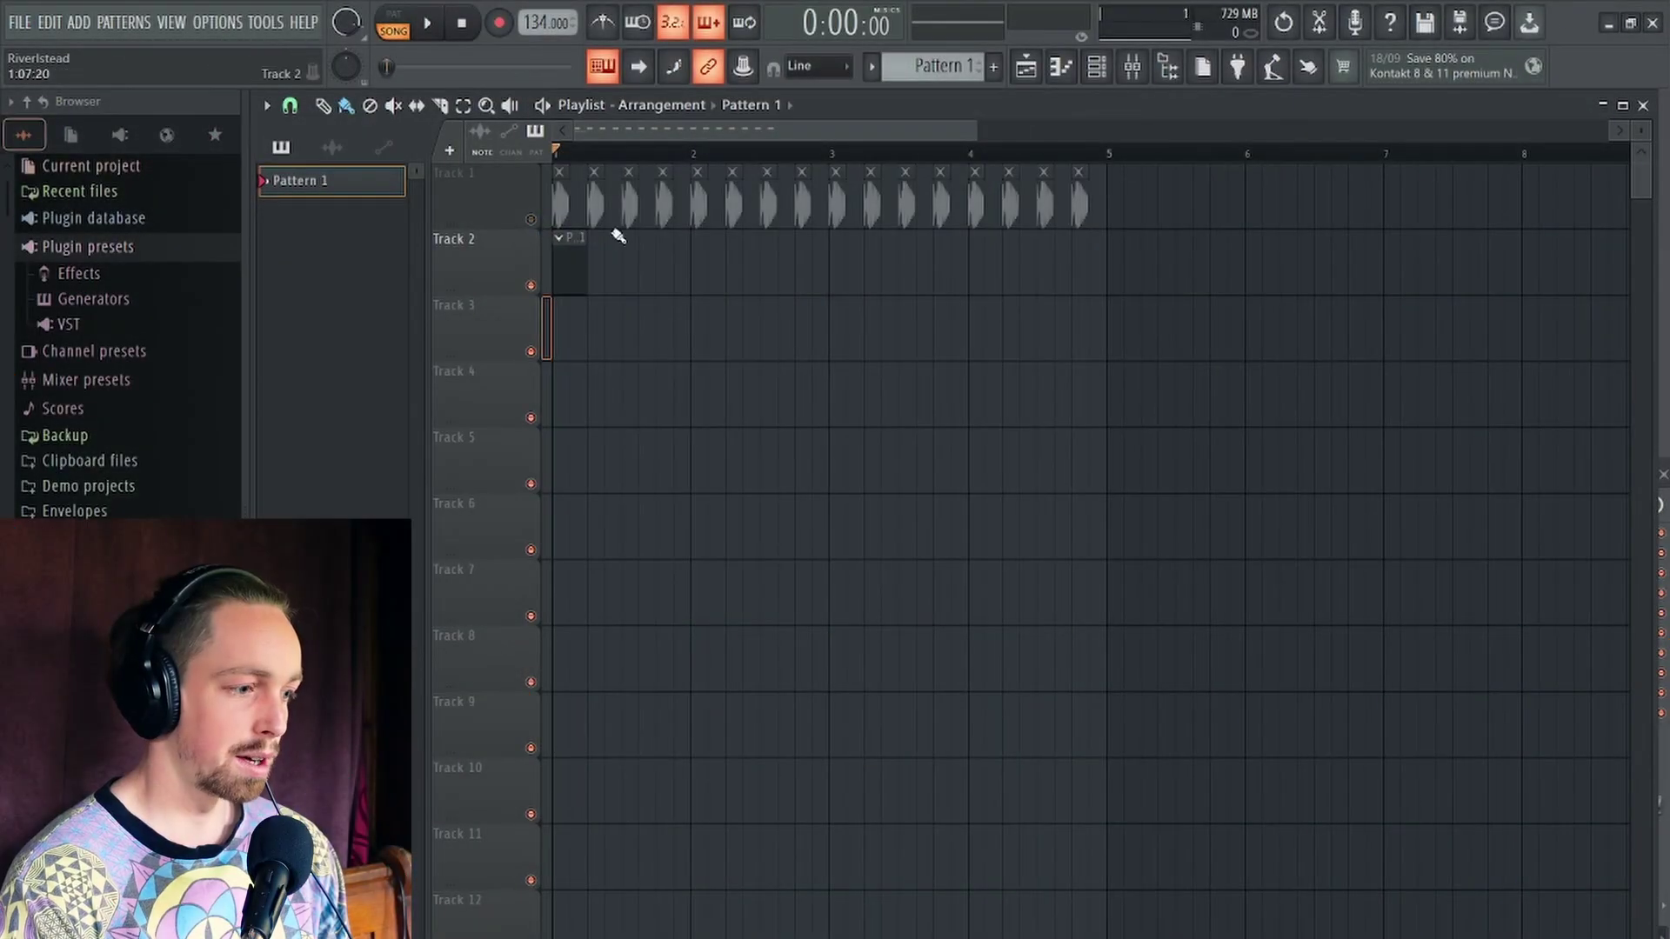
Lengthen the Serum2 note in Pattern 1 into a long sustained C2 note and play it back
click(1095, 68)
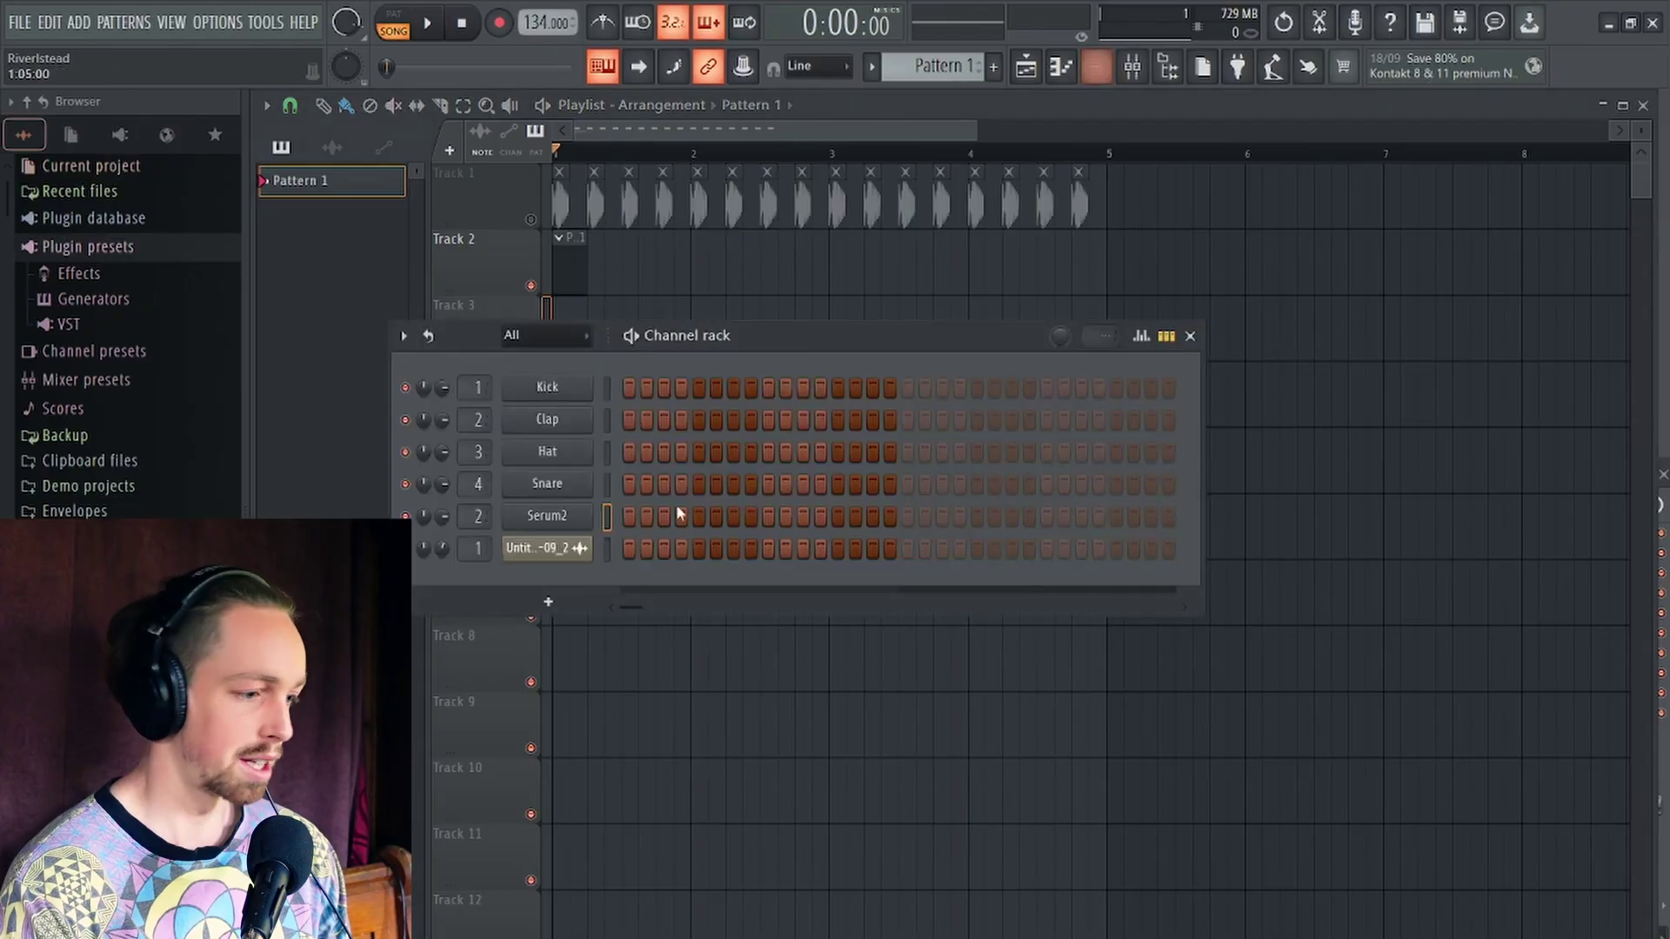
click(548, 516)
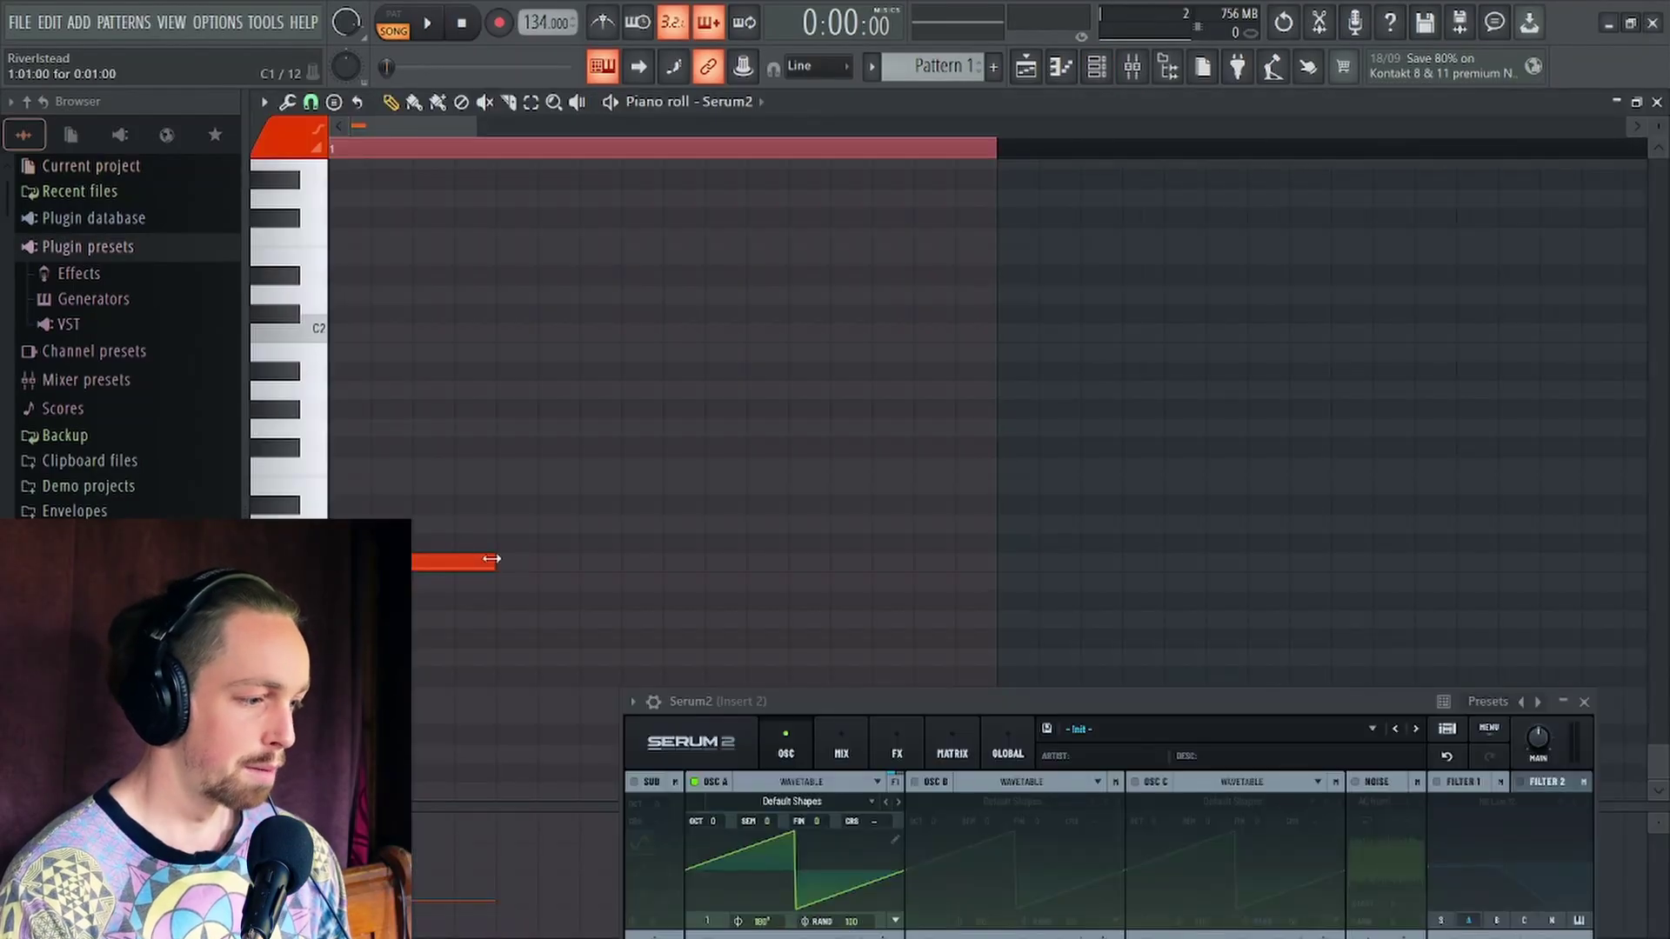
drag(488, 558, 1279, 560)
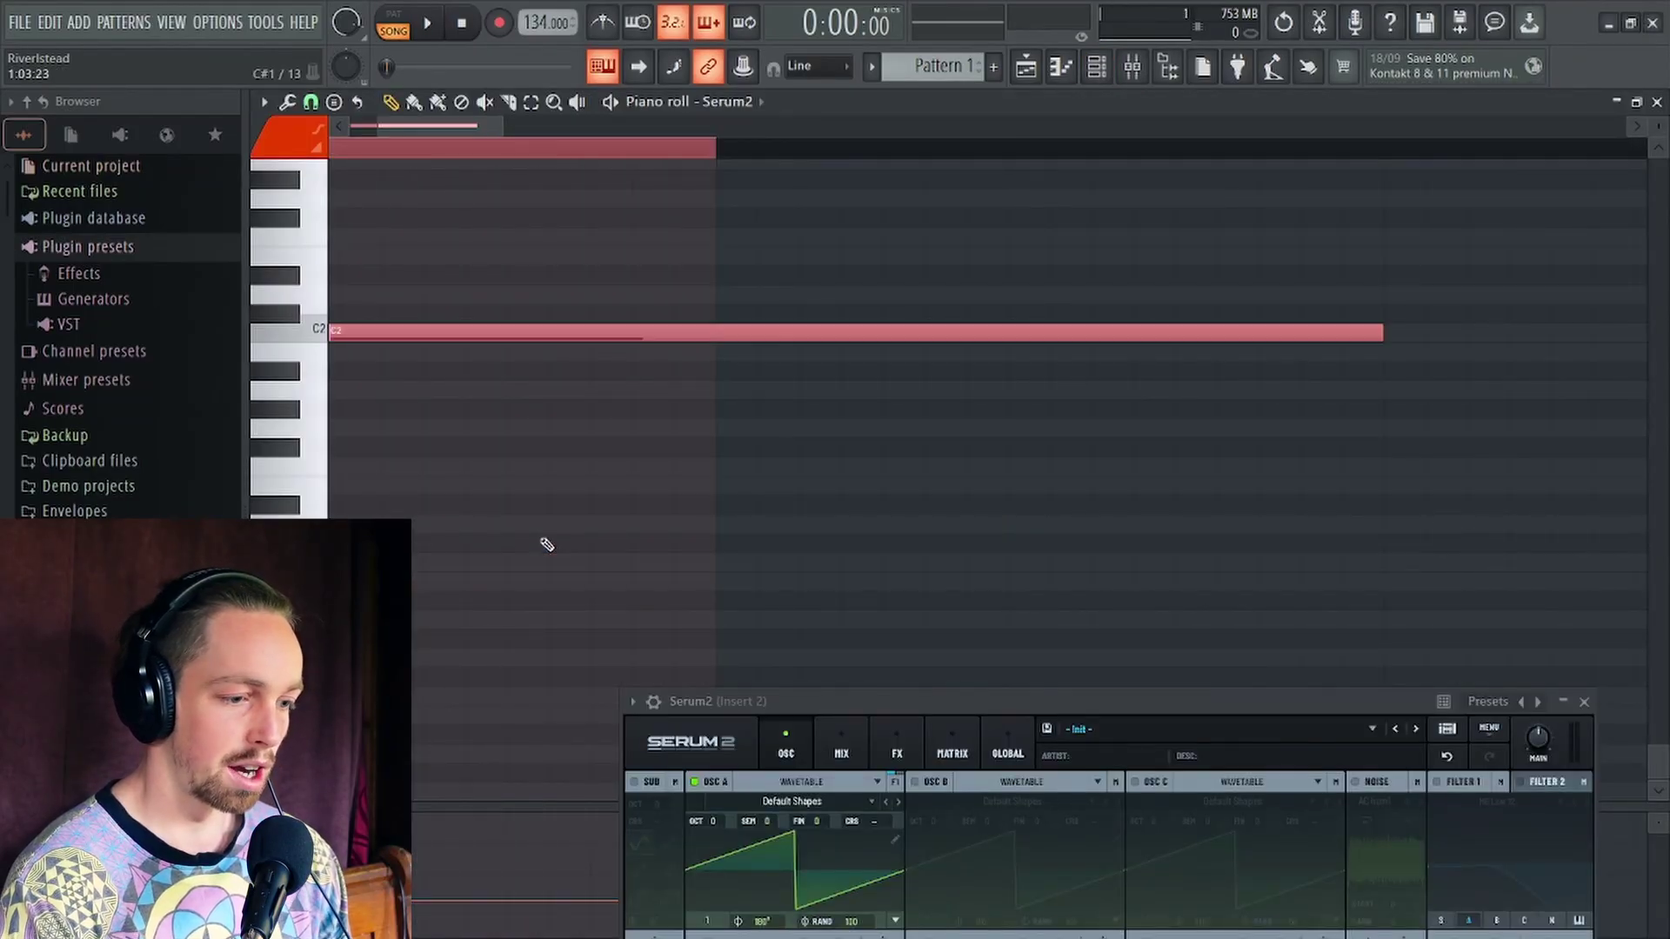
drag(947, 710, 636, 435)
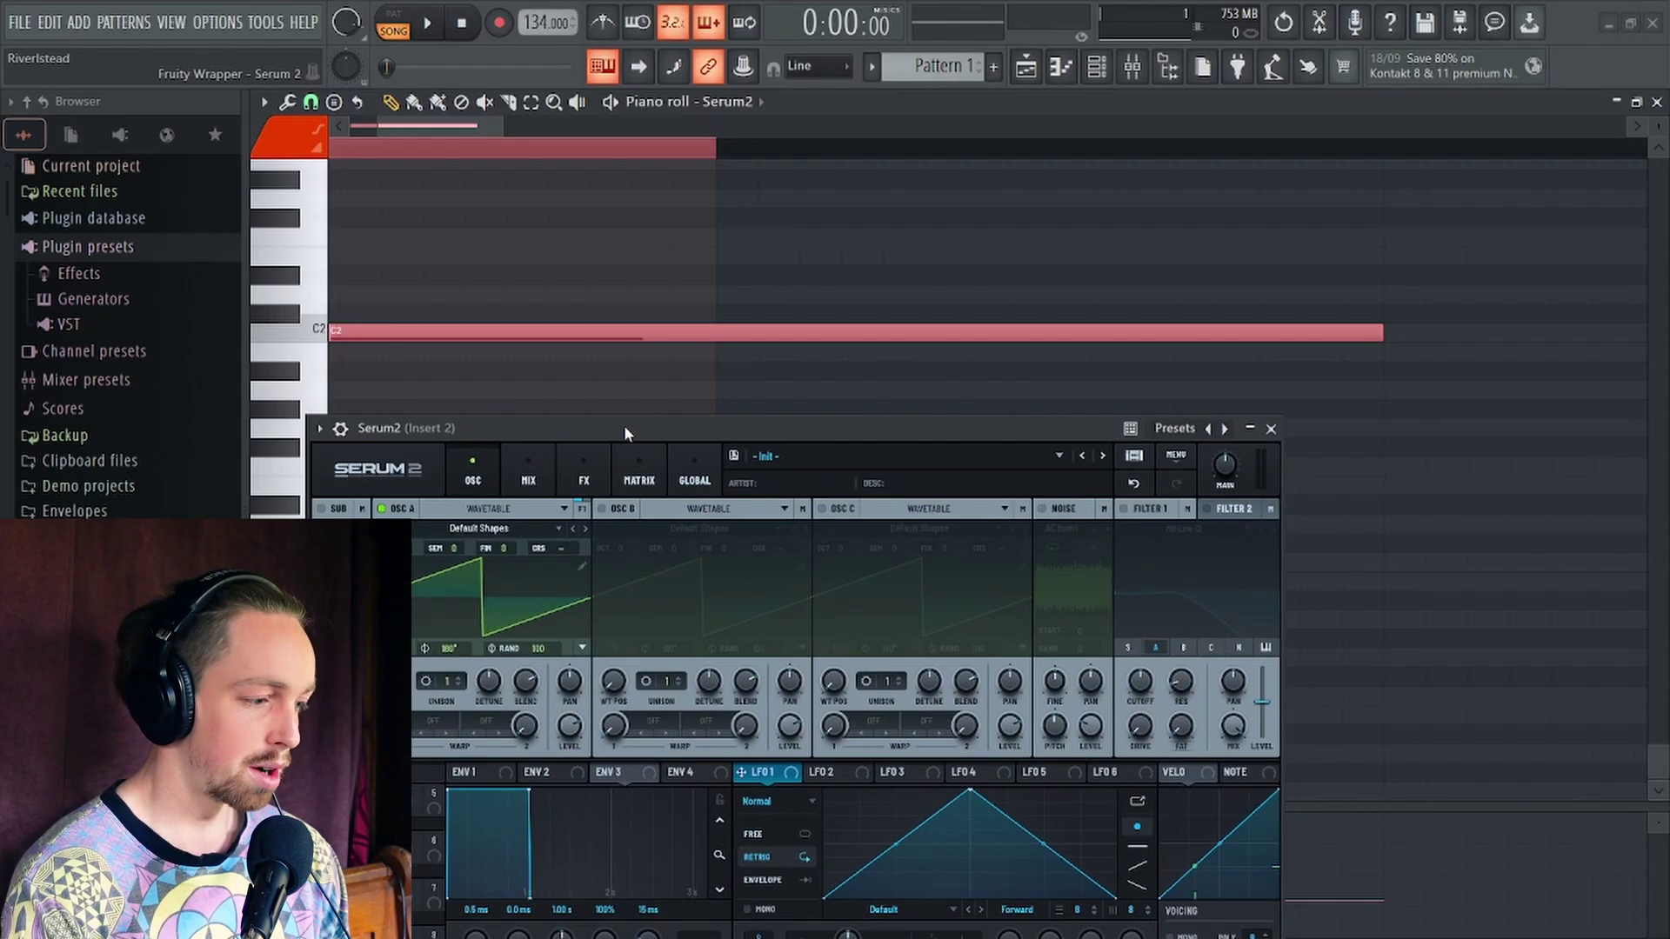
drag(535, 431, 613, 376)
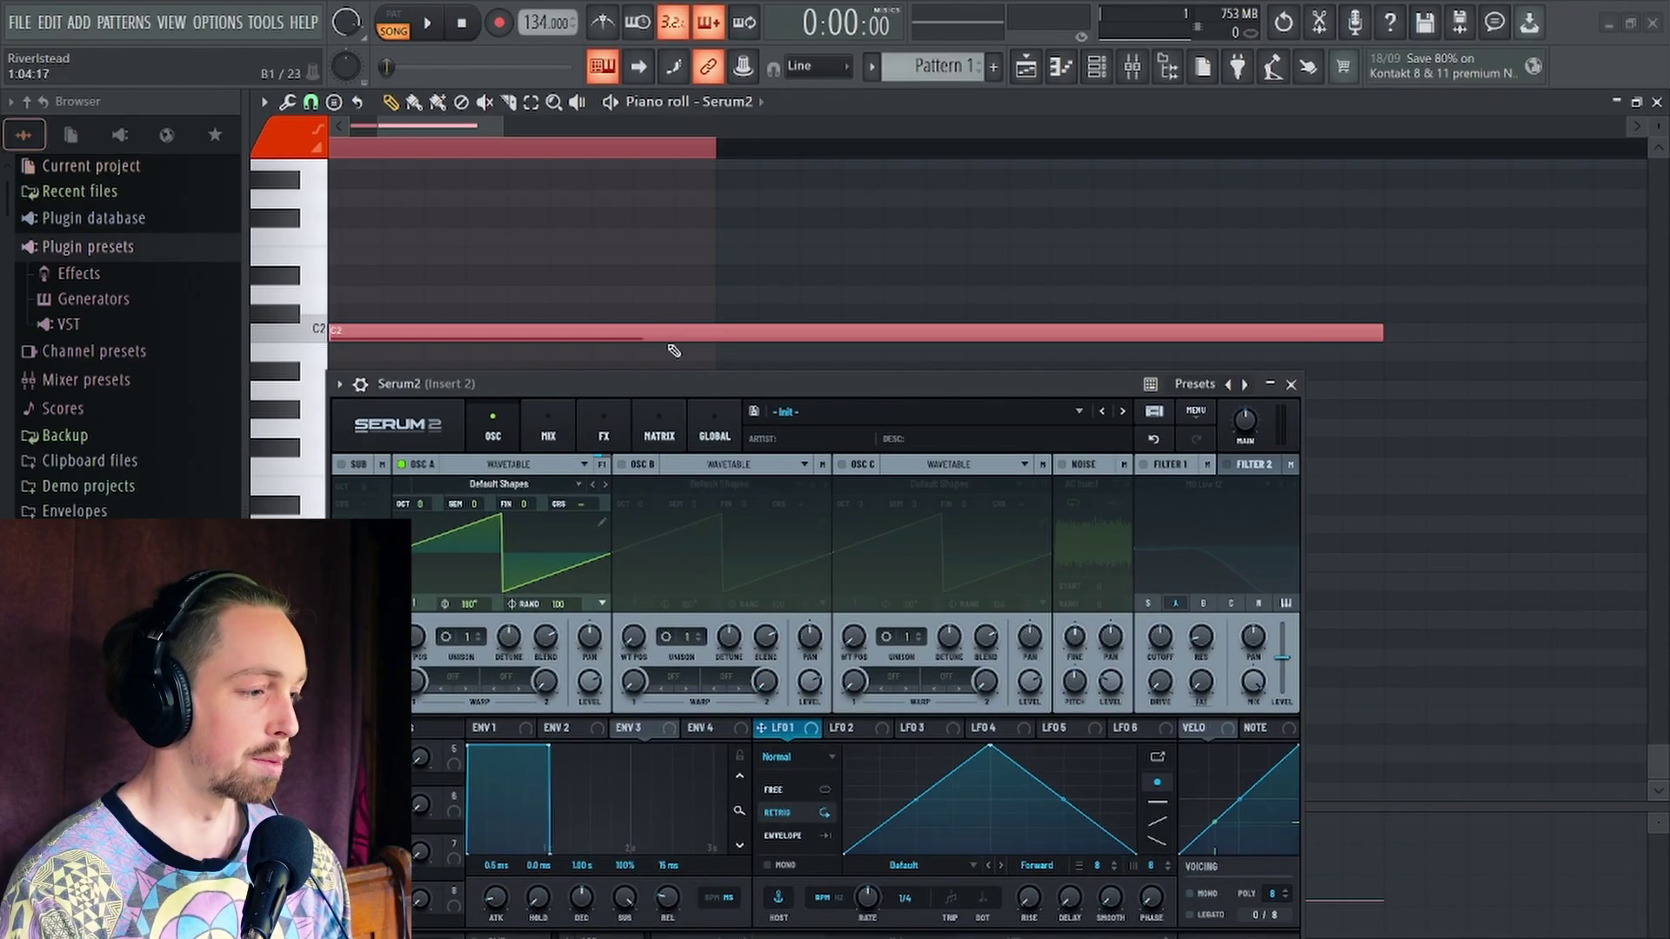
key(space)
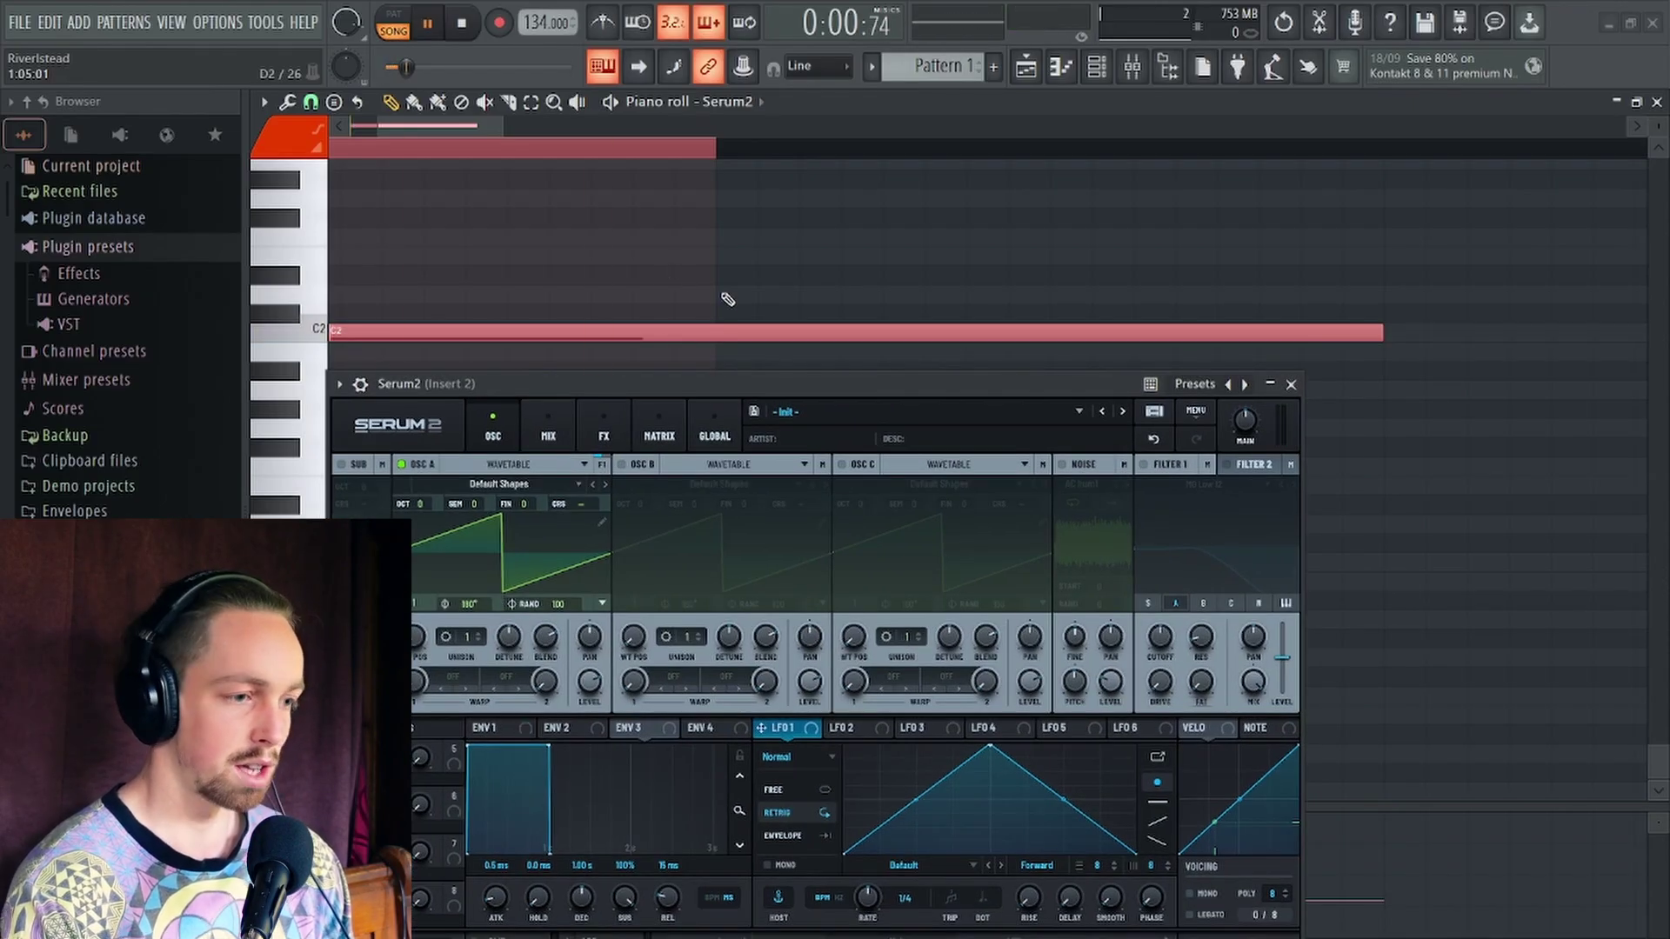
Open occularScope on mixer Insert 3 and arrange it side by side with the Serum2 window
drag(921, 234, 292, 436)
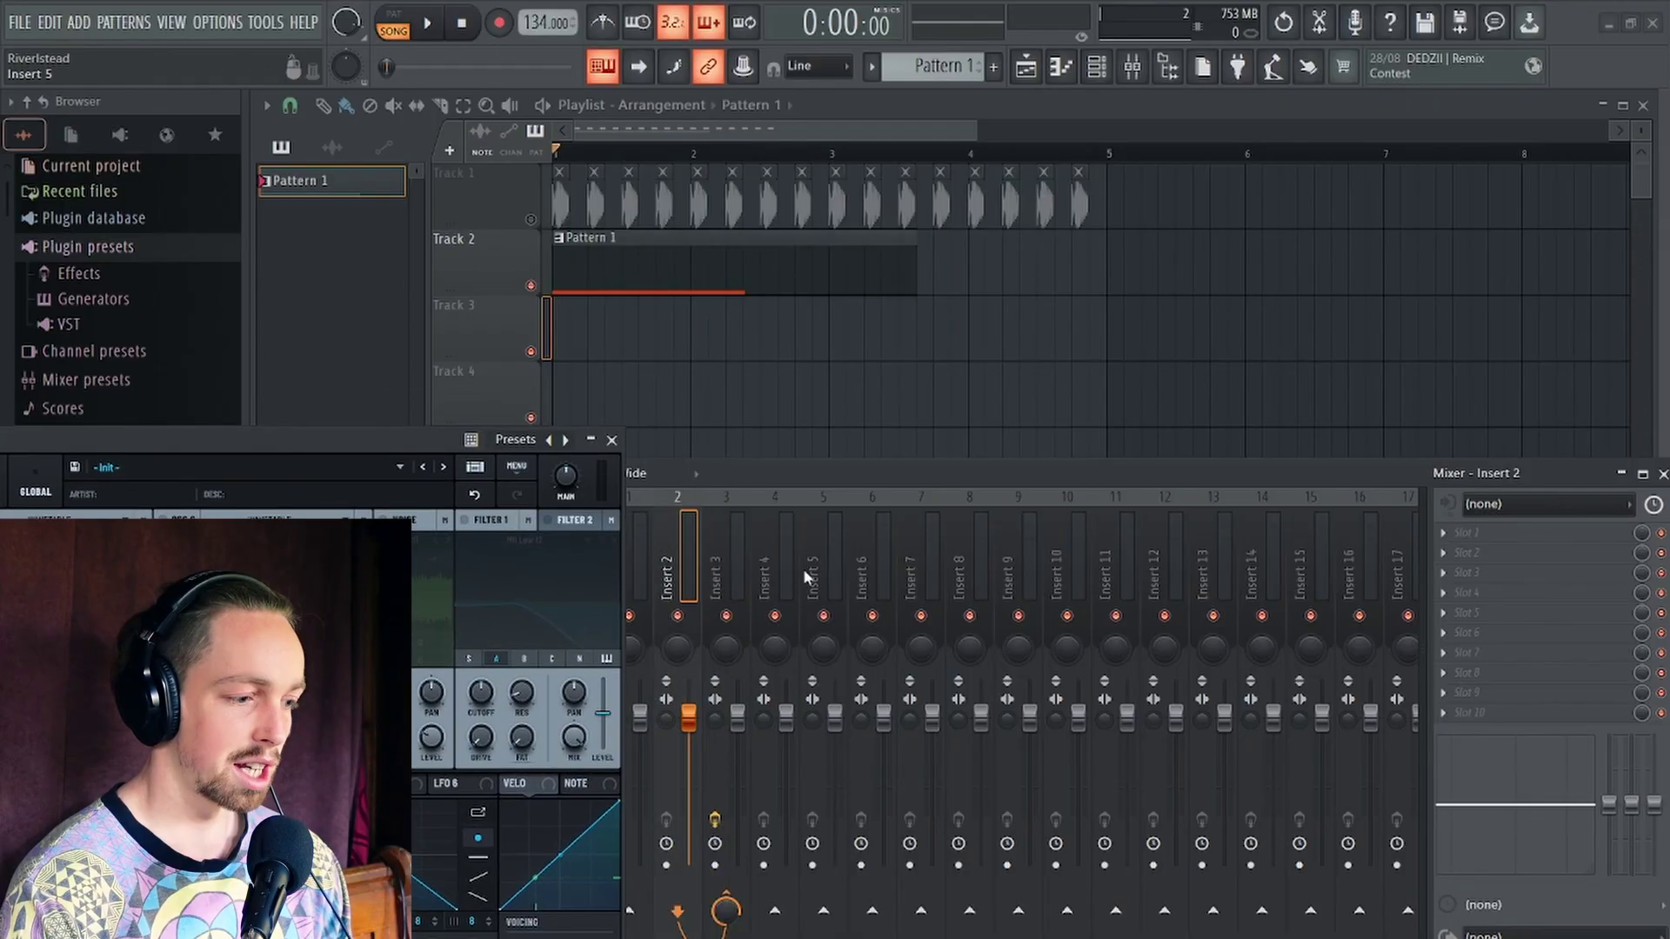
click(710, 565)
click(1475, 529)
drag(421, 439, 669, 106)
drag(1113, 124, 1249, 123)
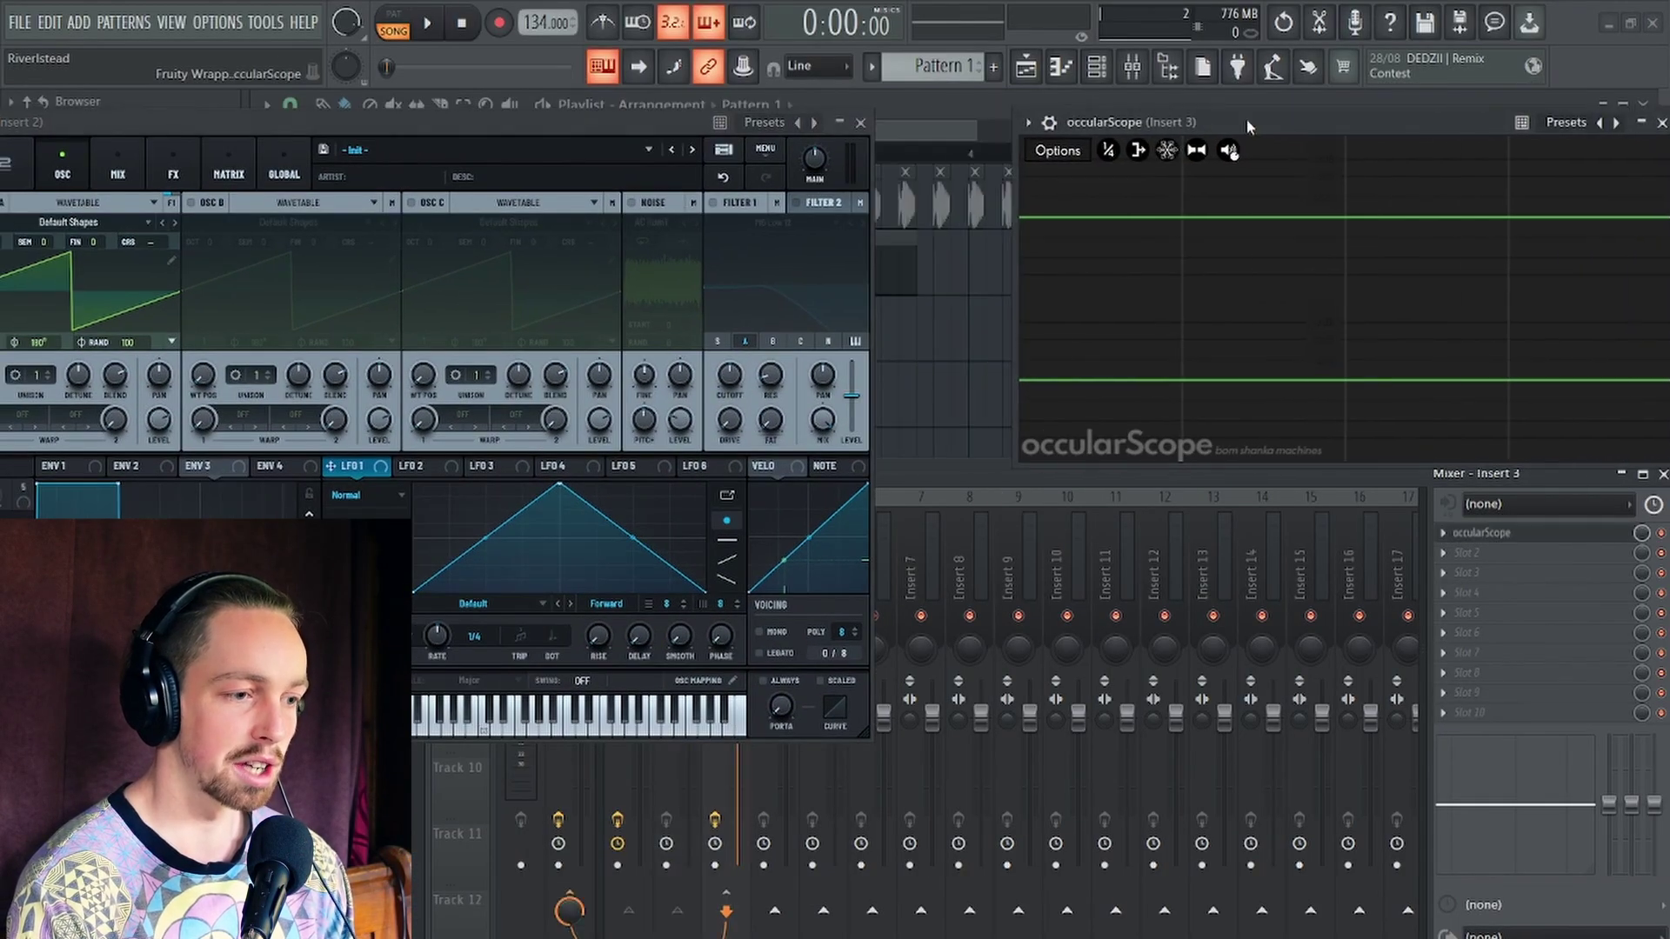
drag(660, 118, 796, 116)
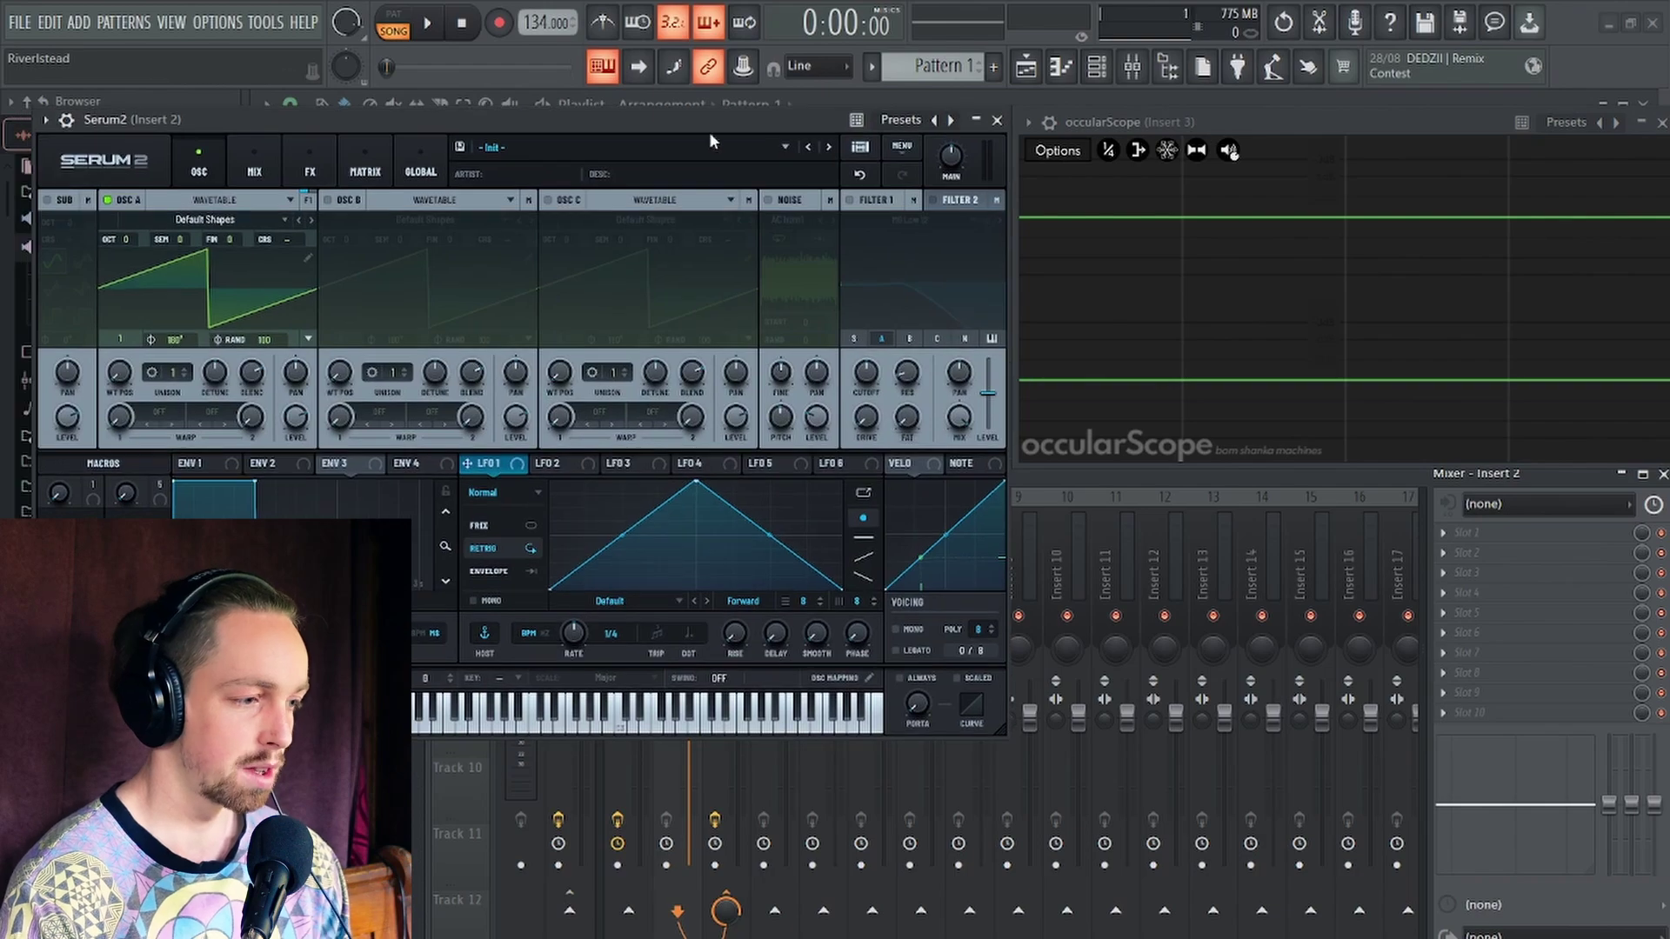
Set oscillator A's random phase to 0 in Serum2
key(z)
drag(267, 340, 268, 374)
mouse_move(463, 113)
mouse_down()
mouse_move(492, 164)
mouse_move(469, 112)
mouse_up()
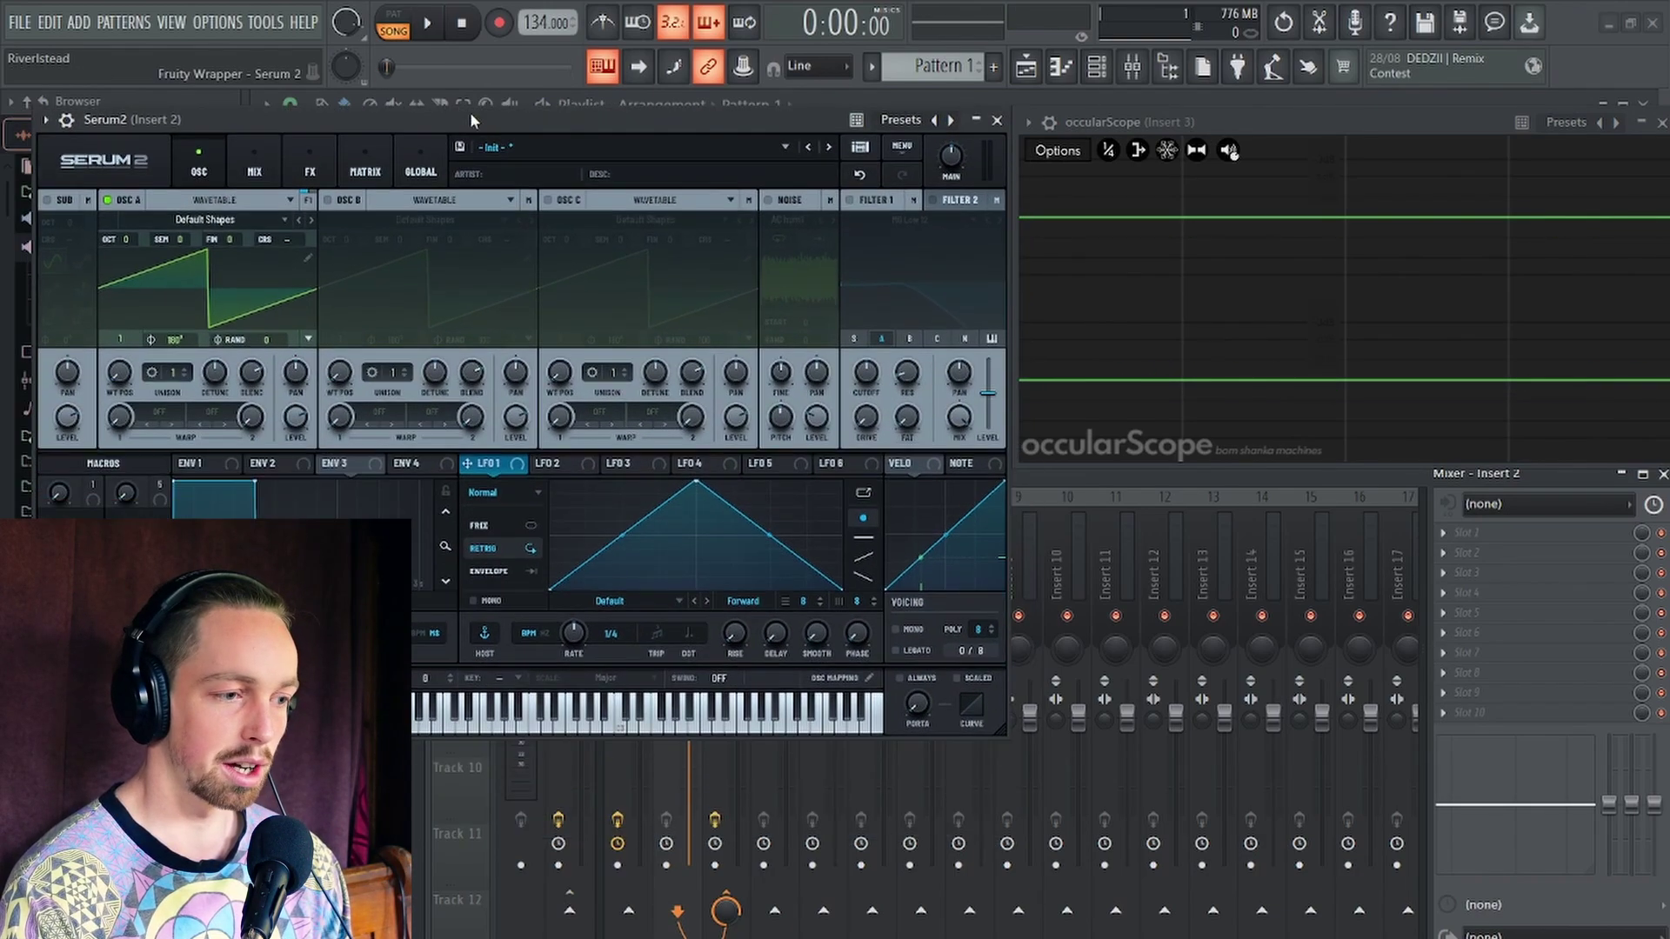
Add a Splitter L/M/H effect to Serum2's Main effects chain
click(317, 165)
click(91, 201)
click(59, 228)
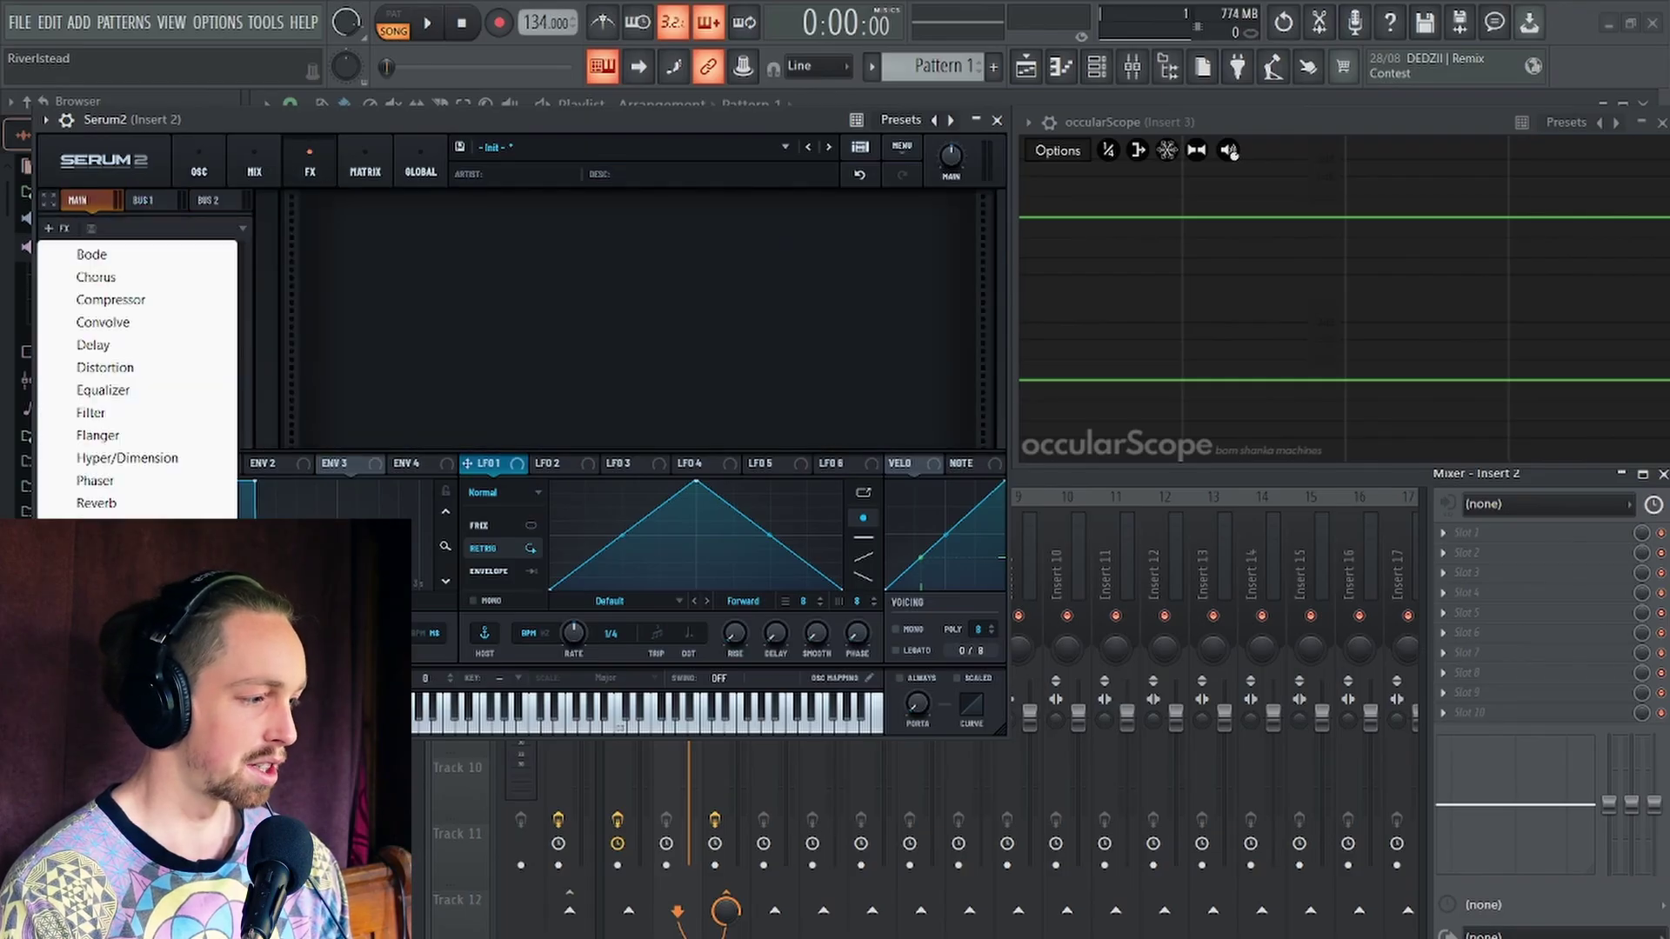
click(91, 548)
mouse_move(621, 113)
mouse_down()
mouse_move(602, 66)
mouse_move(628, 107)
mouse_up()
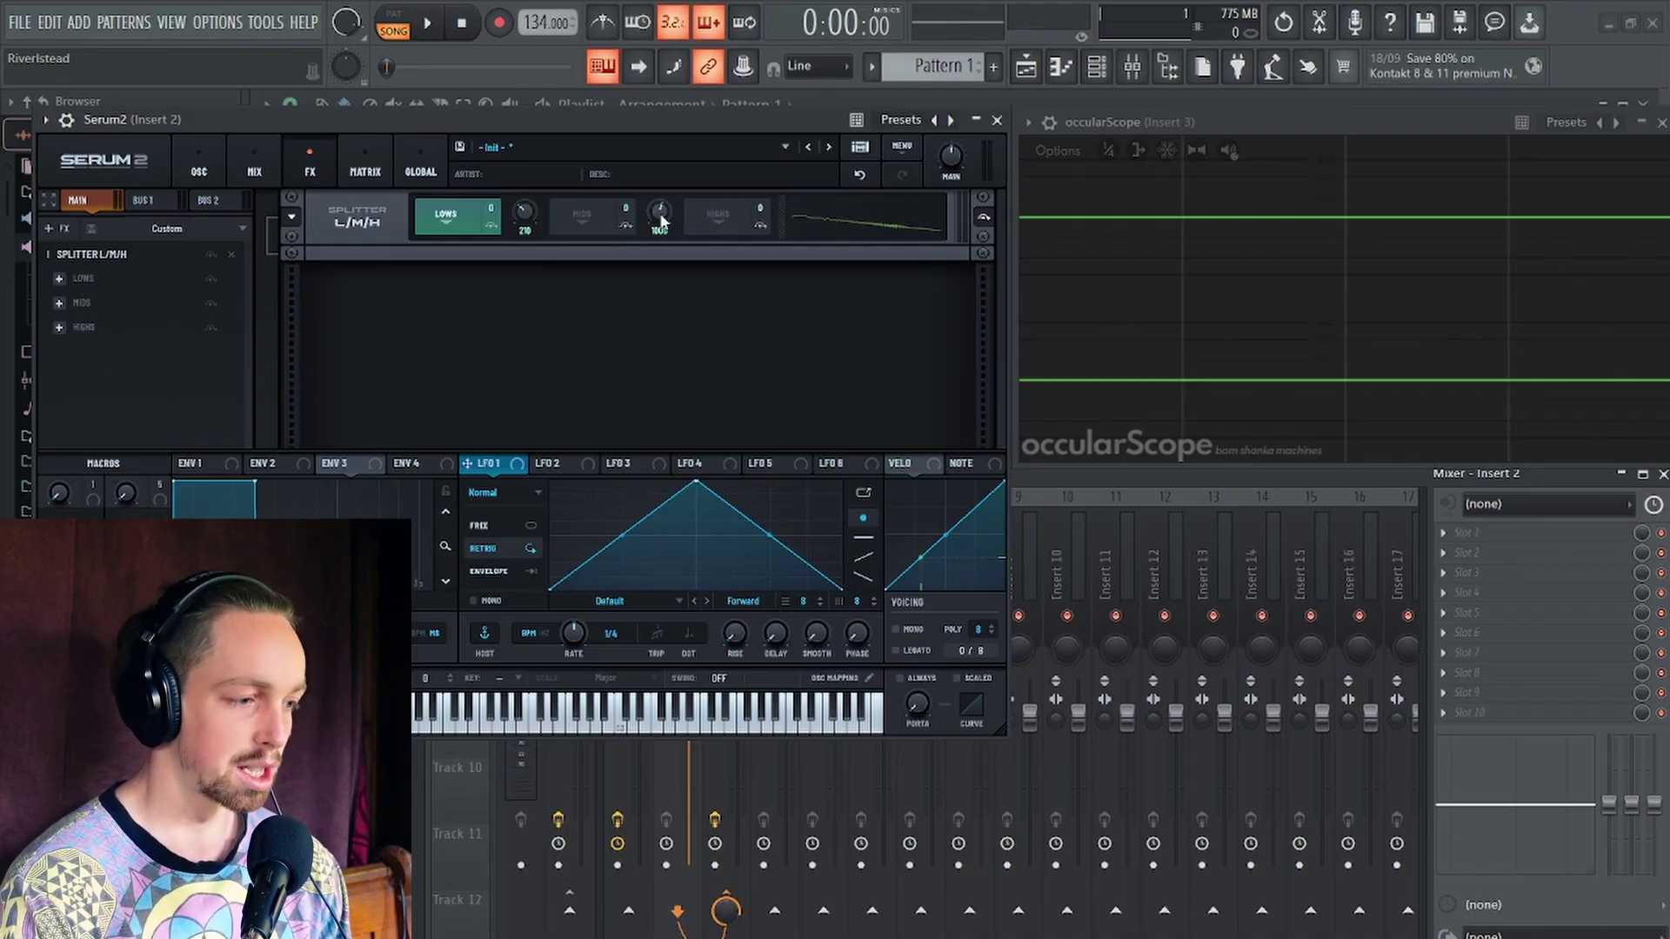
During playback, set the Main splitter's upper crossover to 121 Hz and bring its lower crossover below that
key(space)
drag(661, 222, 659, 269)
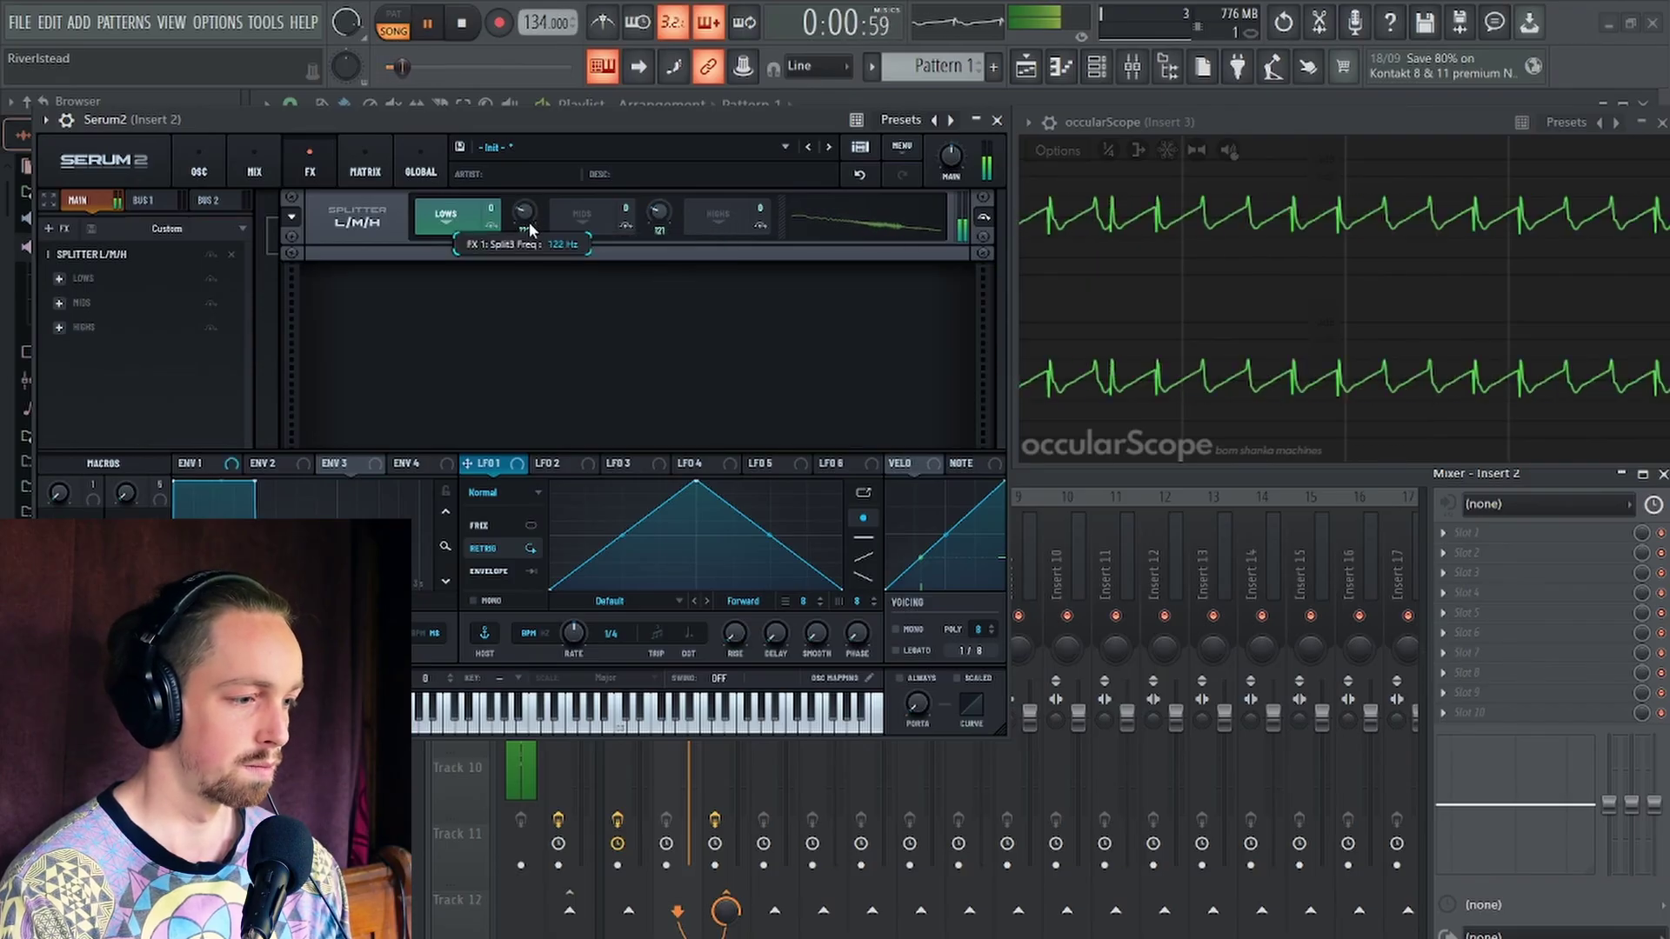
drag(529, 224, 531, 235)
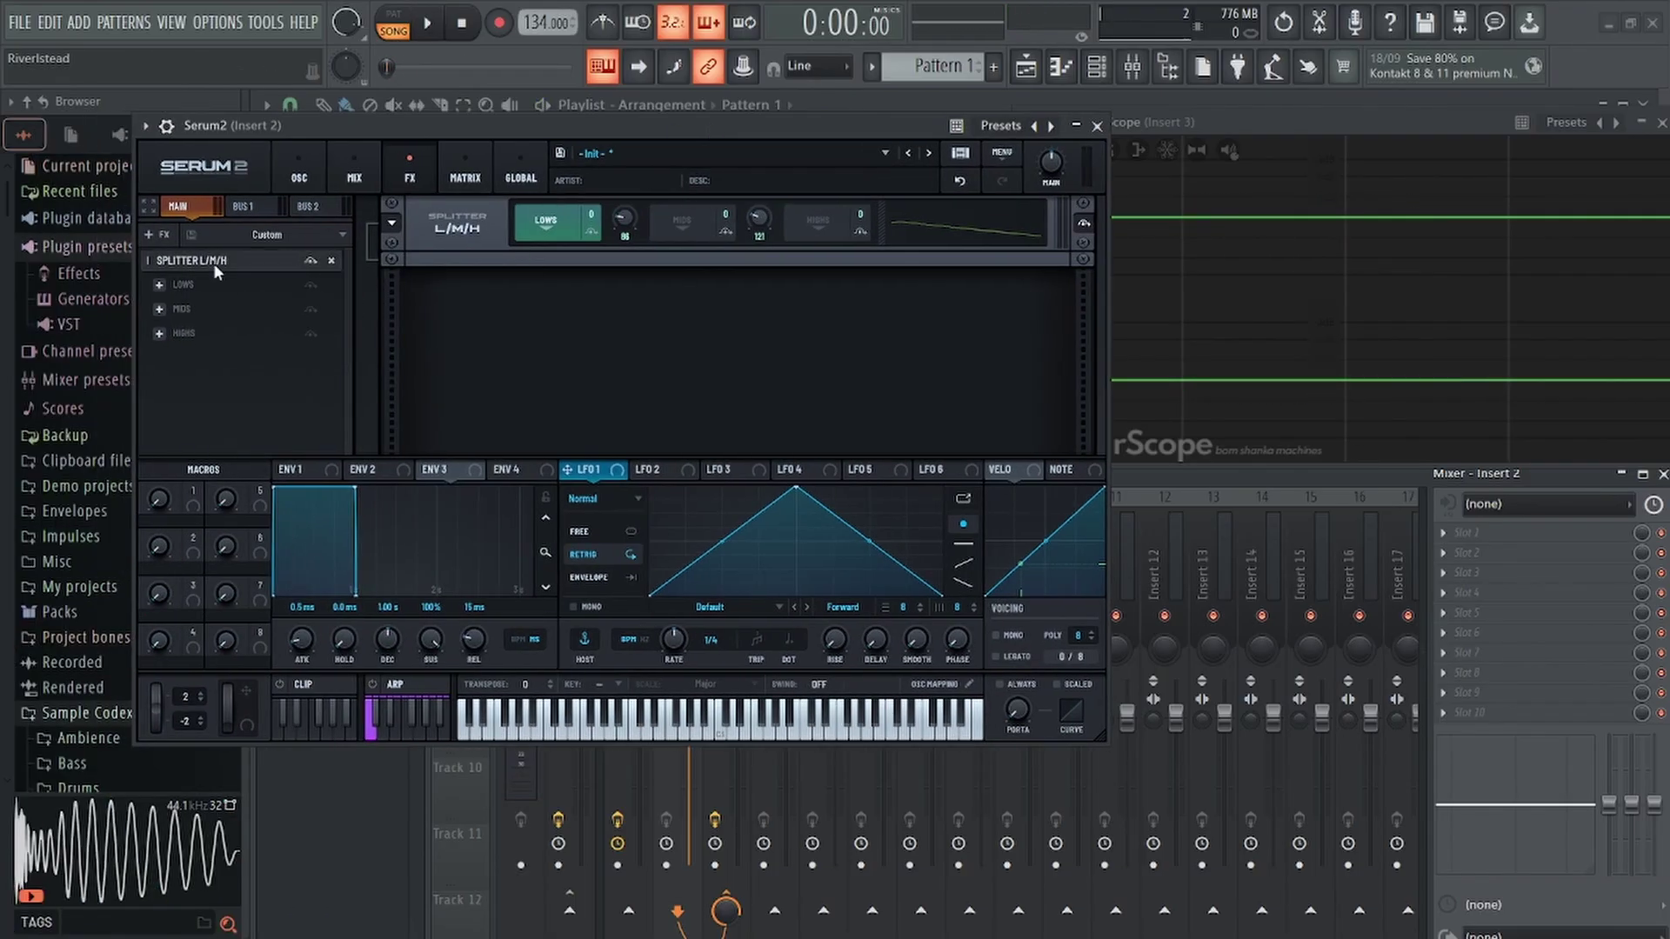
Raise oscillator A's send to Bus 1 and route Bus 1's output to Bus 2
click(213, 262)
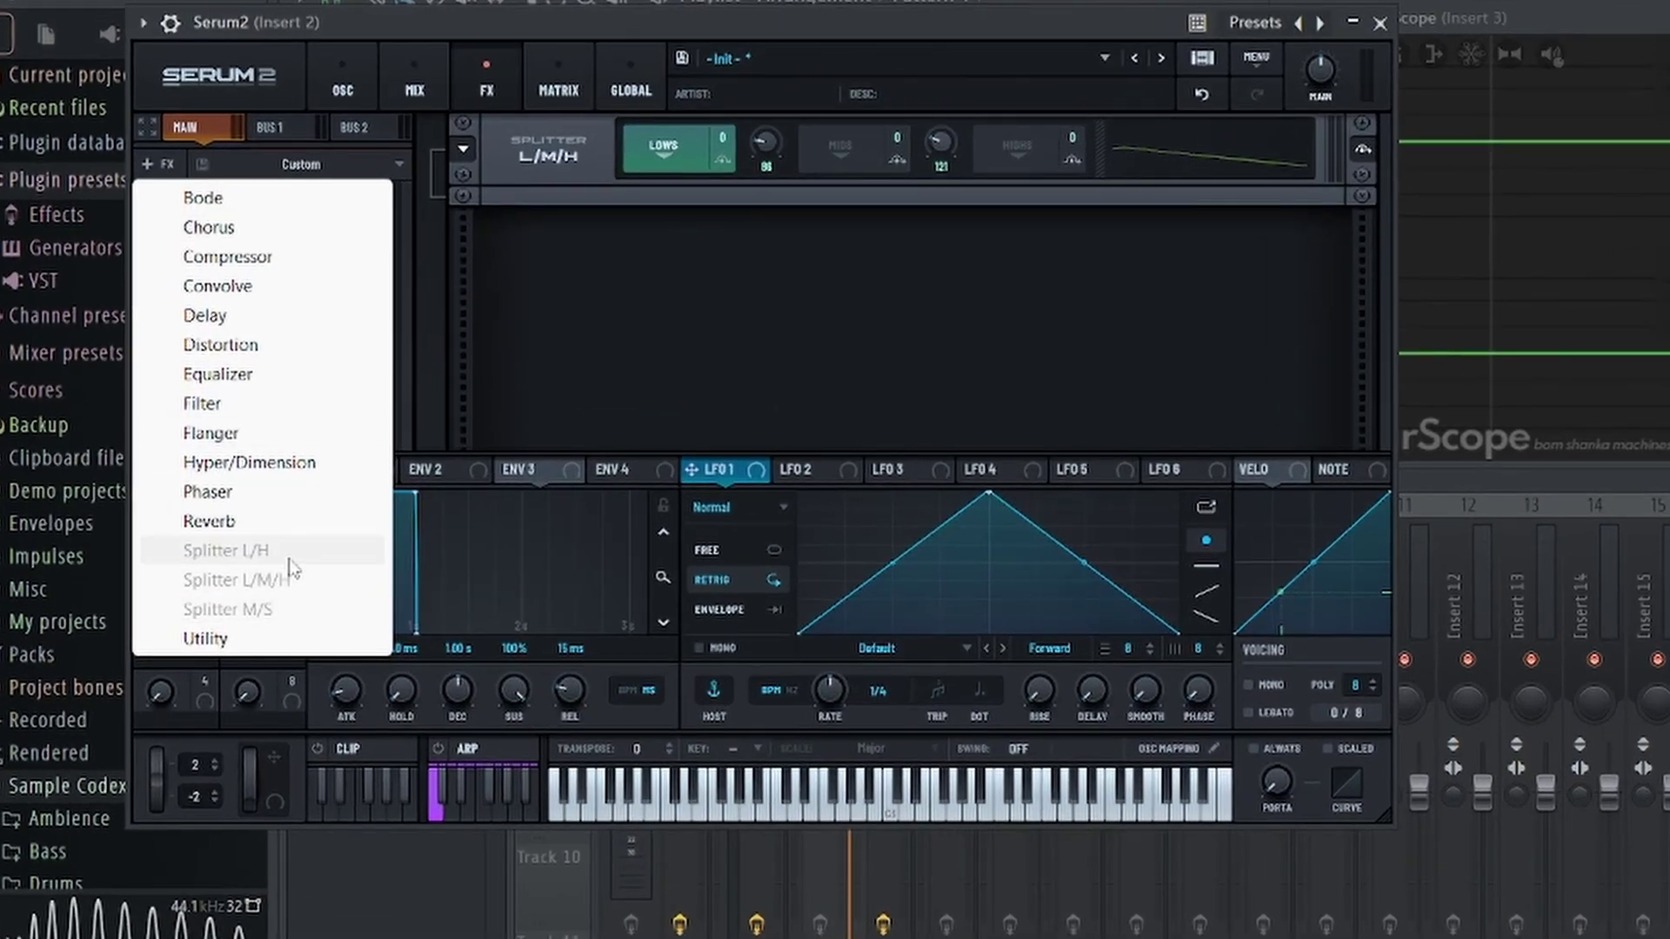
click(191, 119)
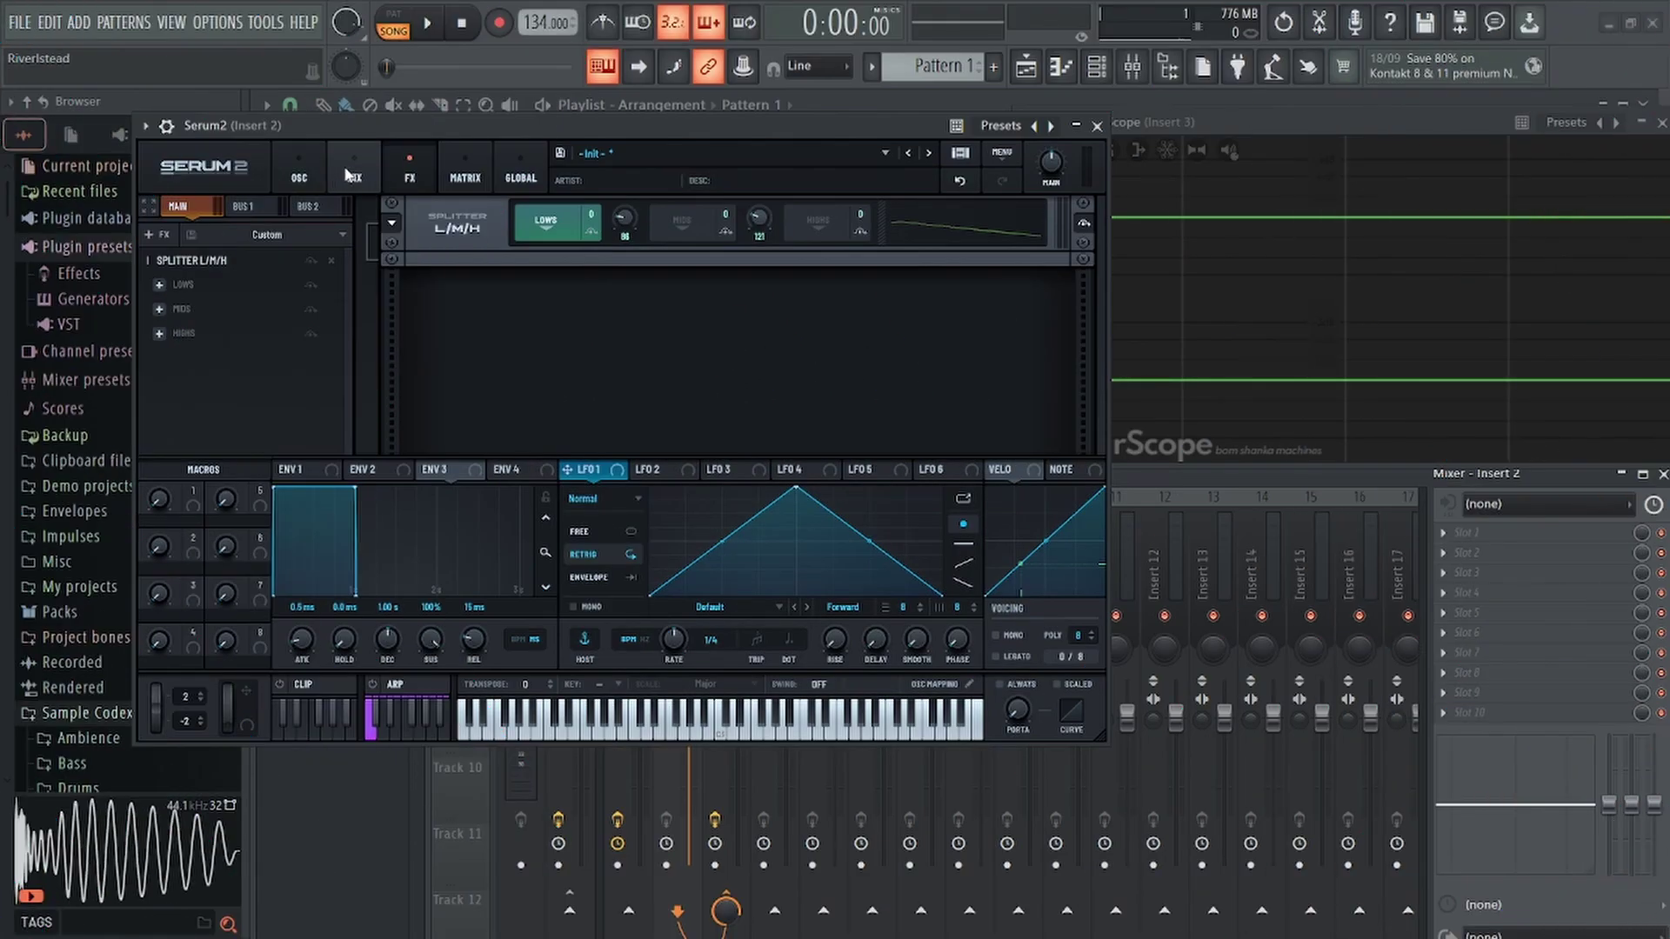
click(414, 87)
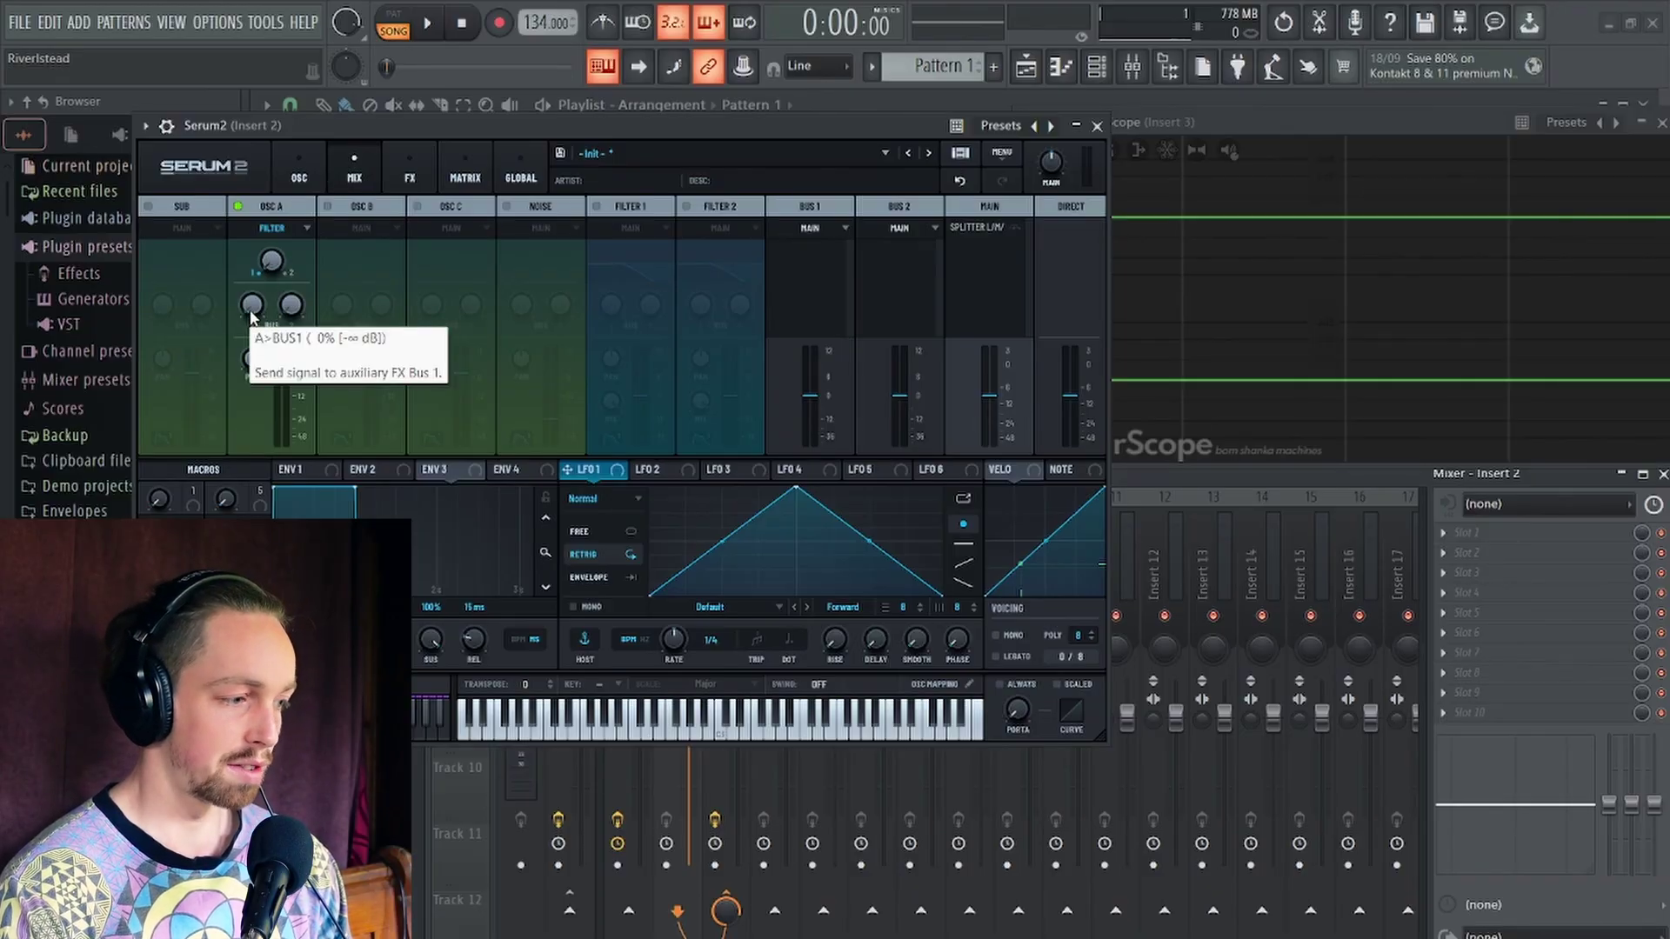
drag(252, 317, 252, 235)
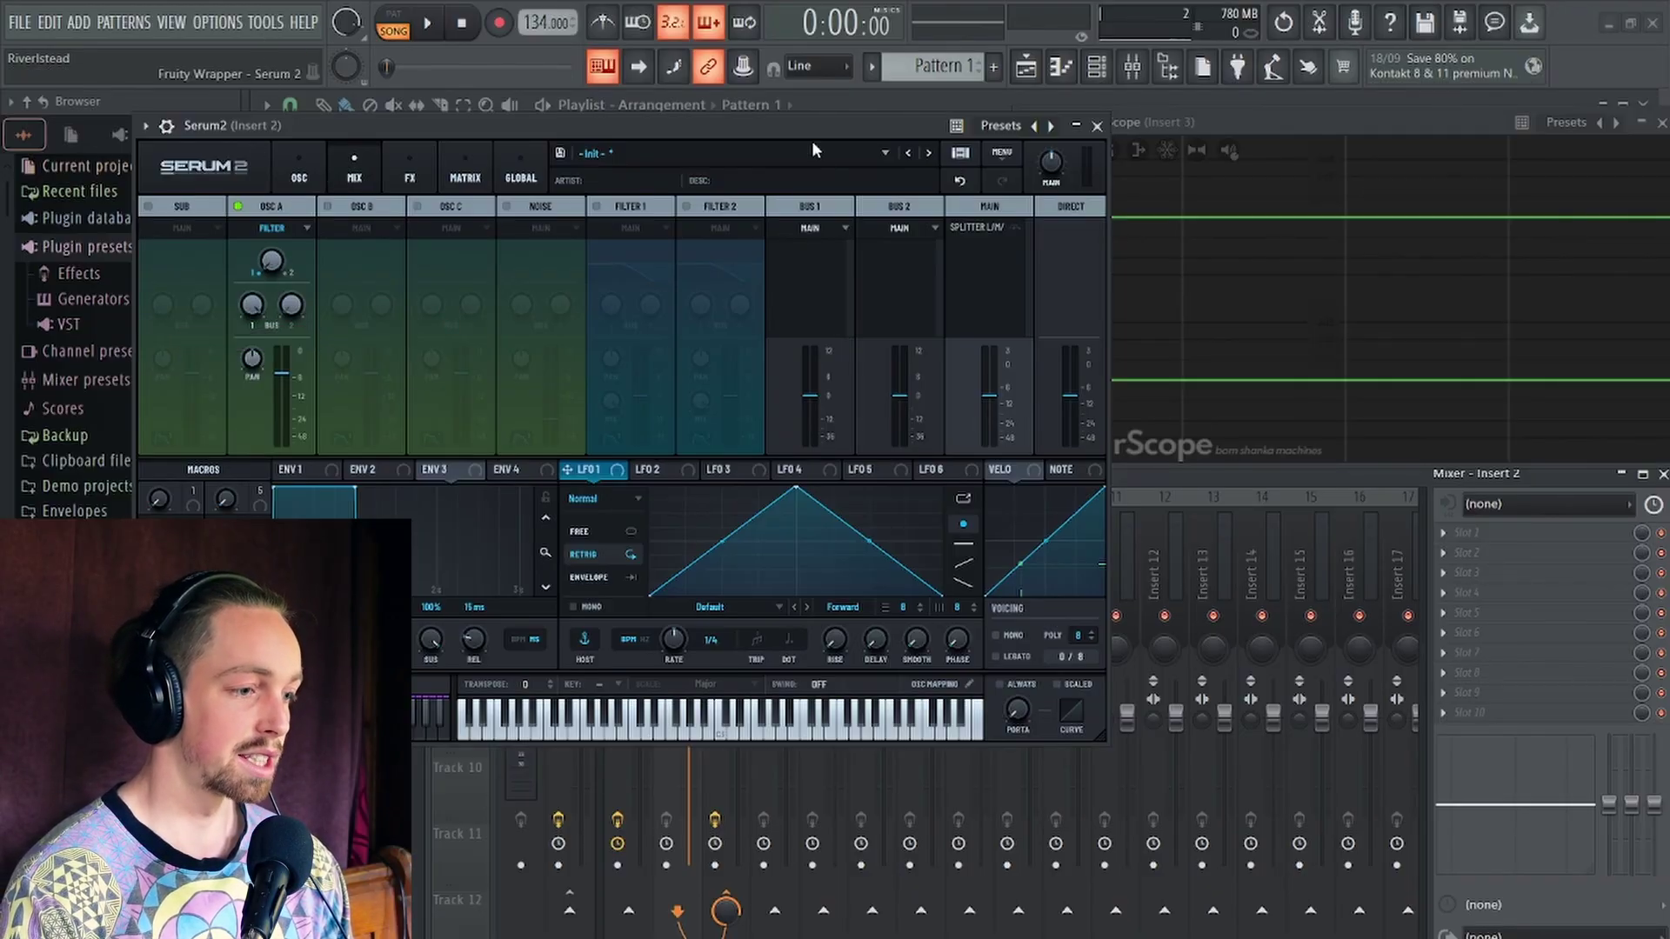
click(809, 228)
click(824, 302)
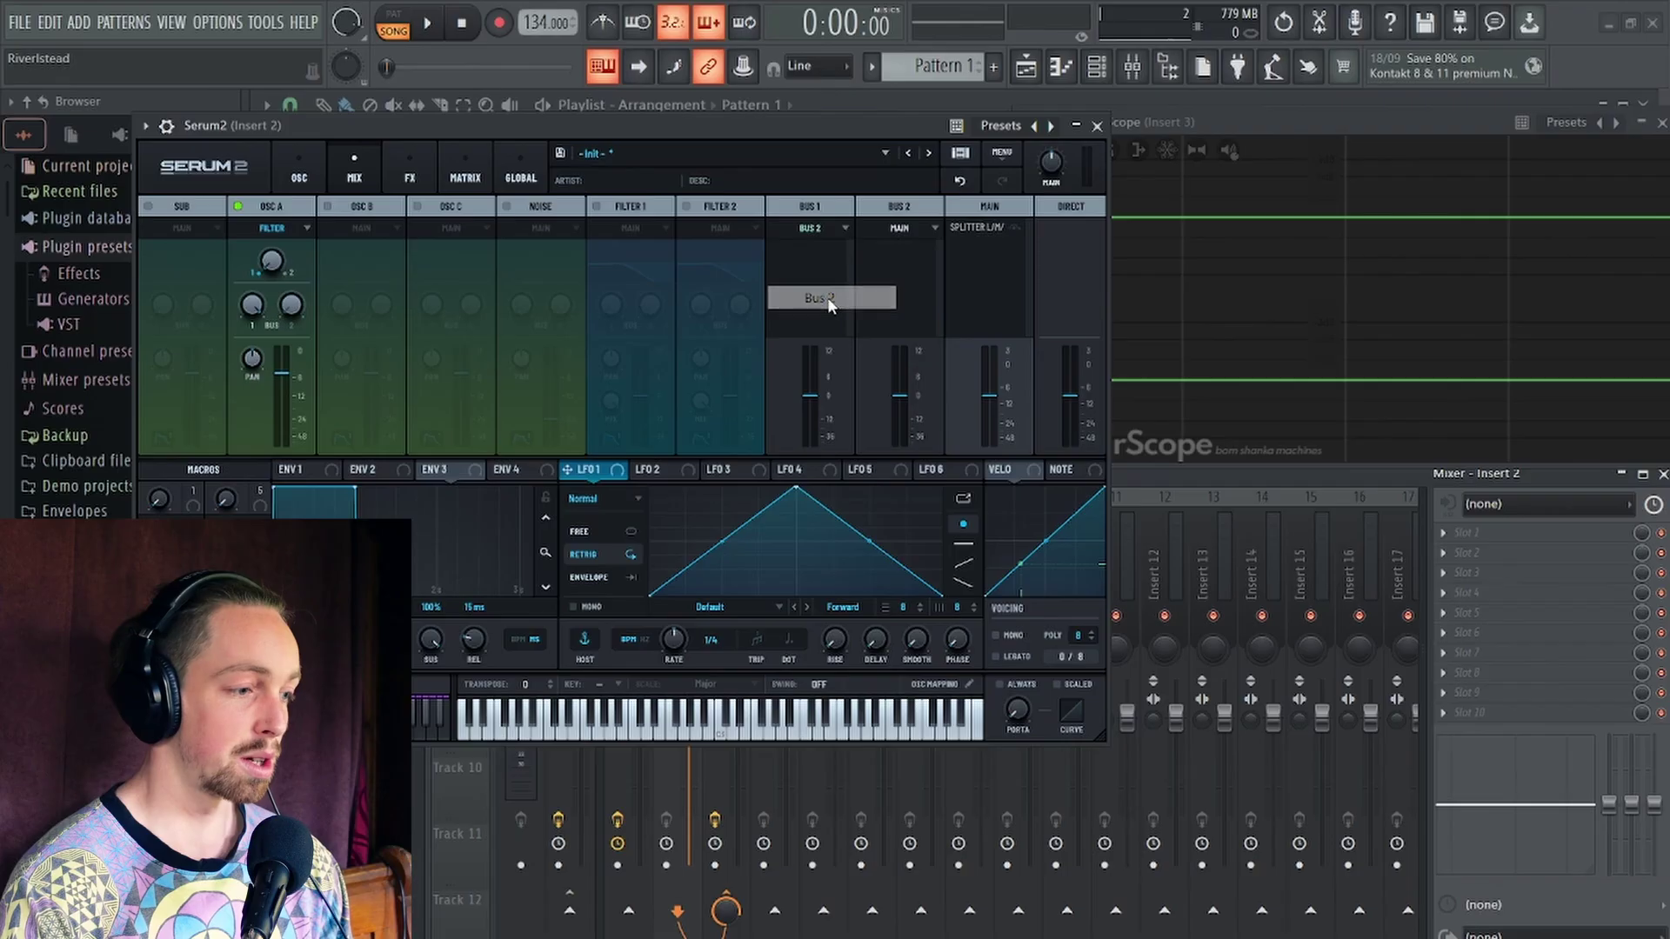
Add a Splitter L/M/H effect to the Bus 1 effects chain
click(414, 165)
click(253, 206)
click(153, 237)
click(253, 376)
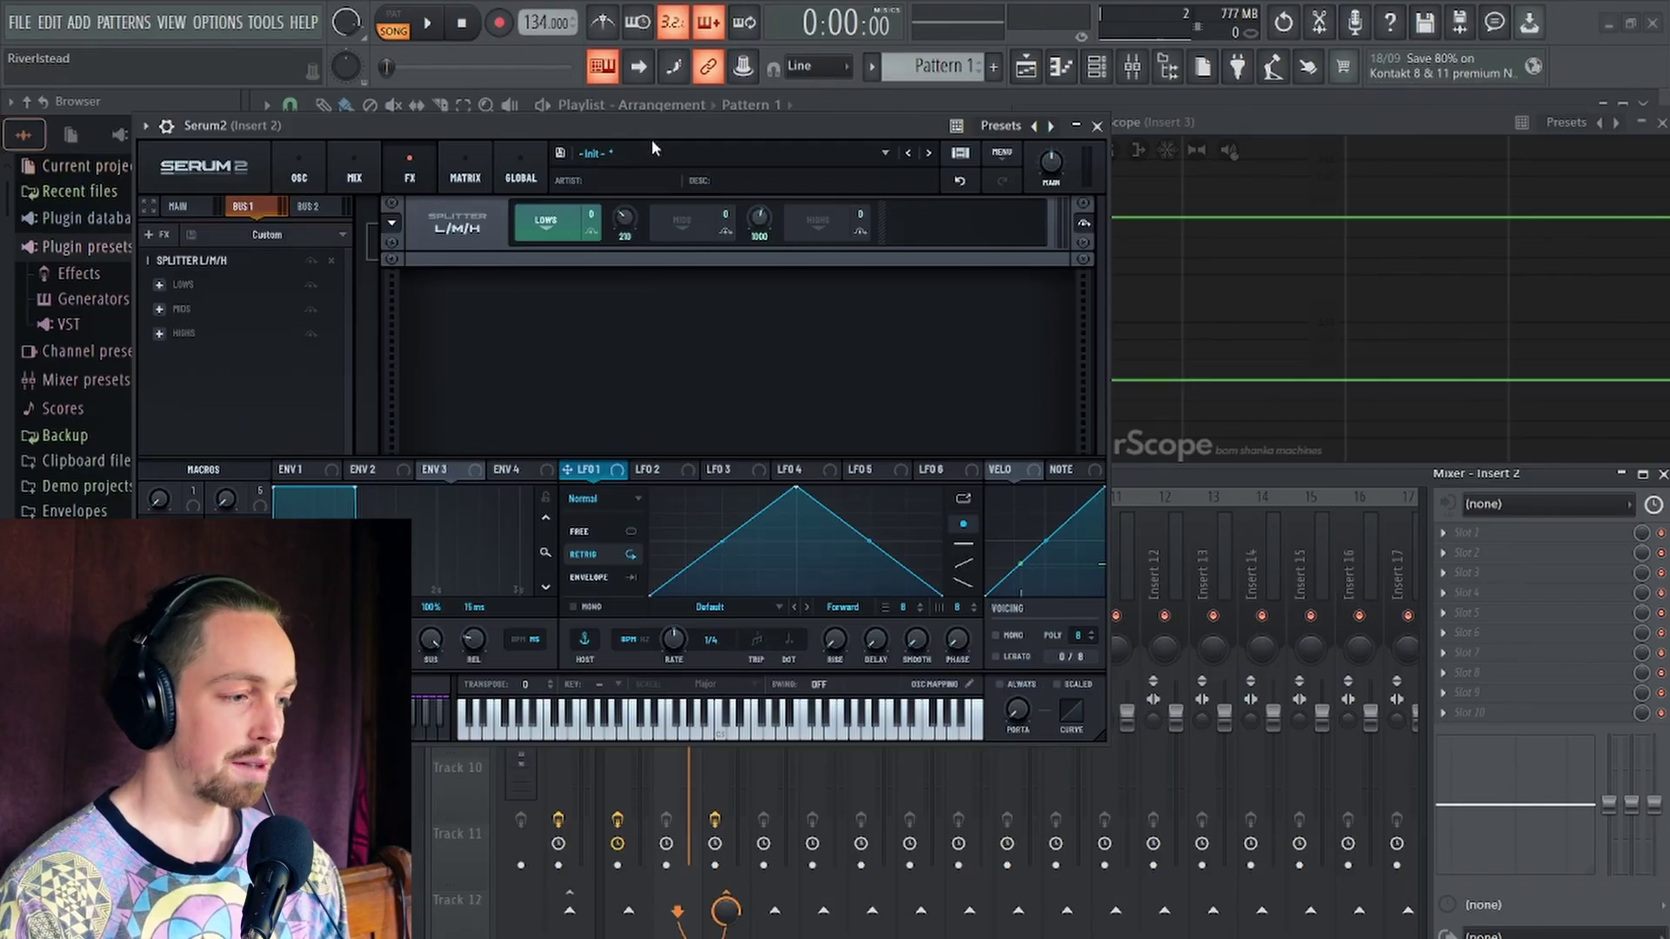
drag(710, 129, 637, 121)
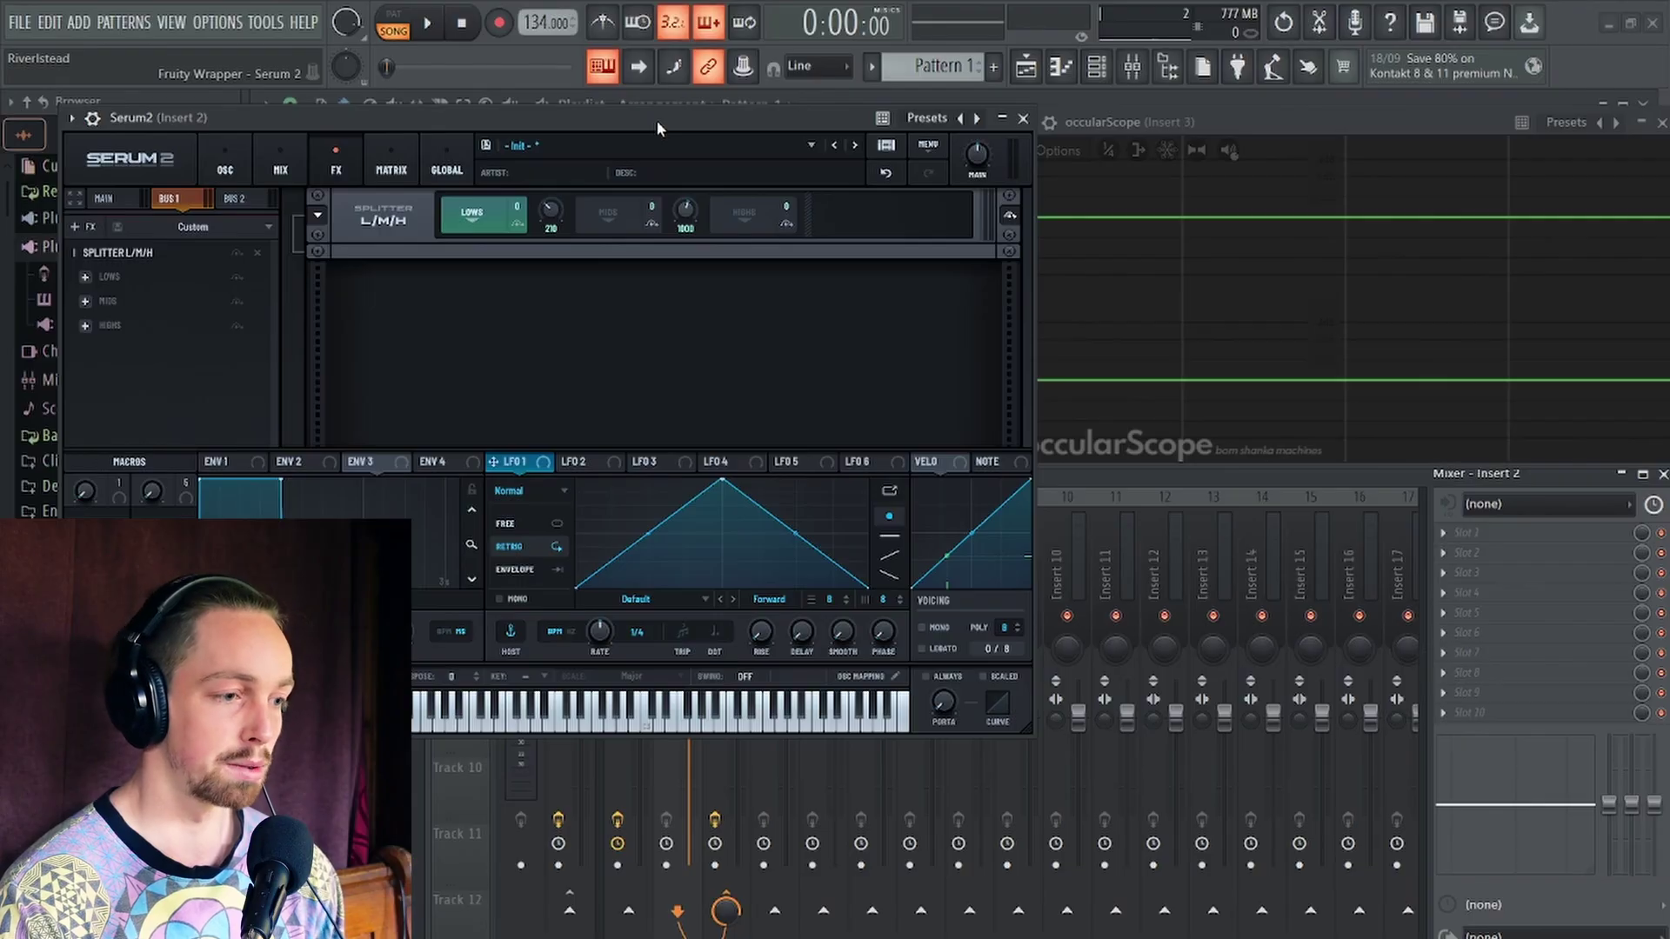
drag(664, 124, 633, 110)
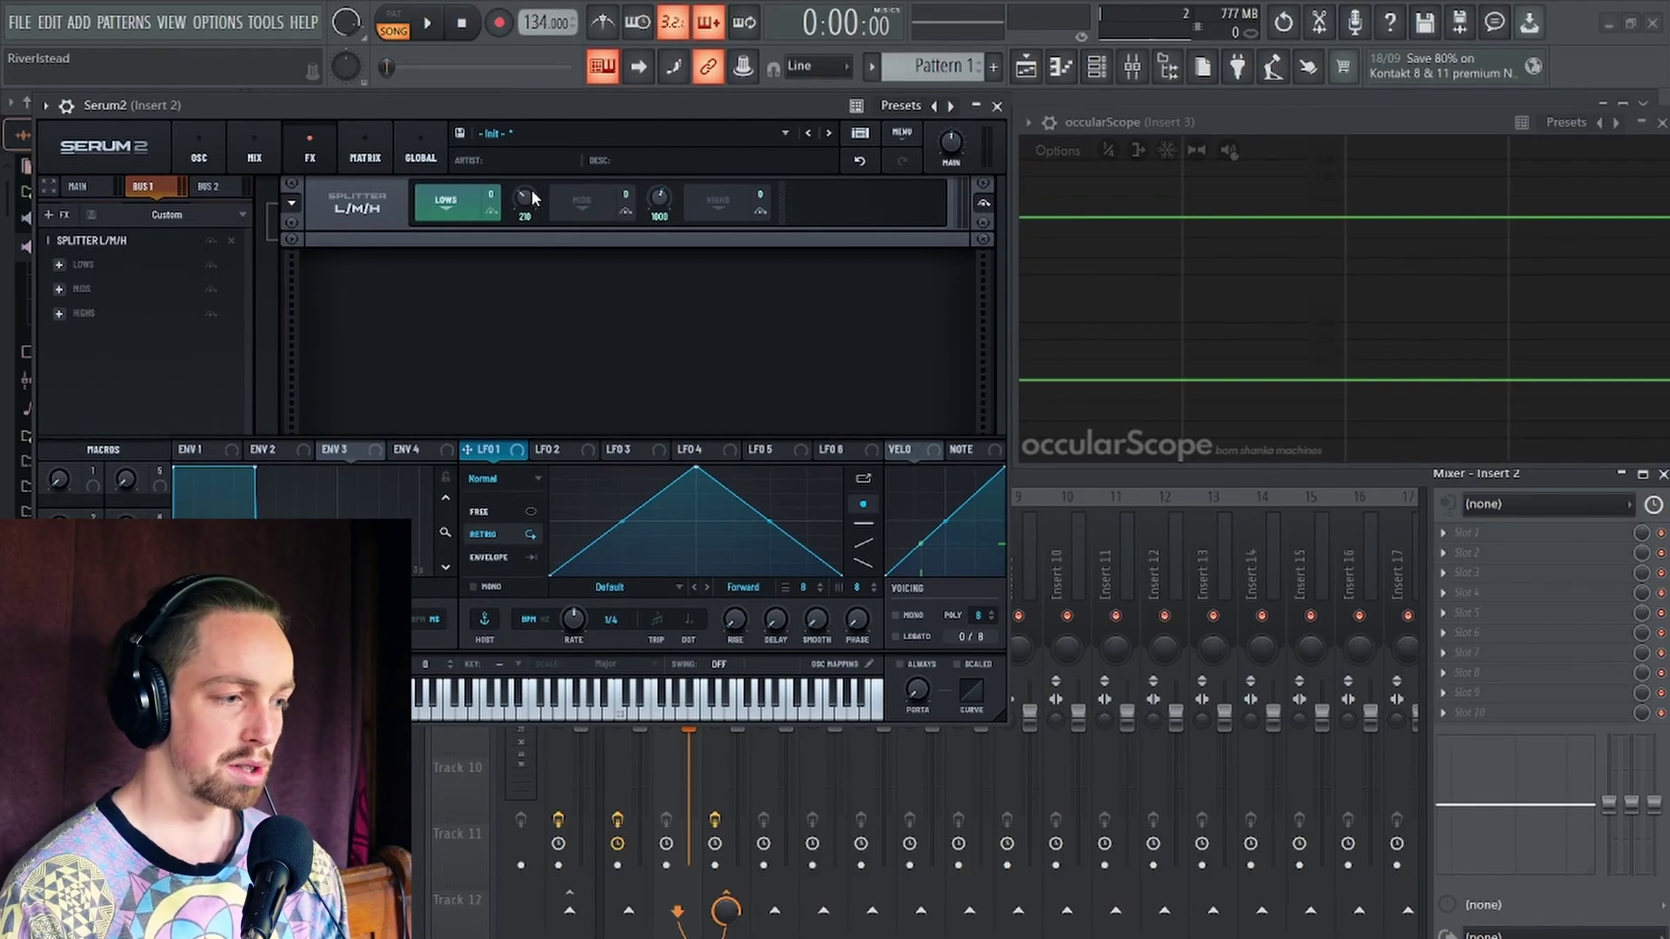
While auditioning, lower the Bus 1 splitter's upper crossover and set its lower crossover to 254 Hz
drag(525, 205, 533, 200)
key(space)
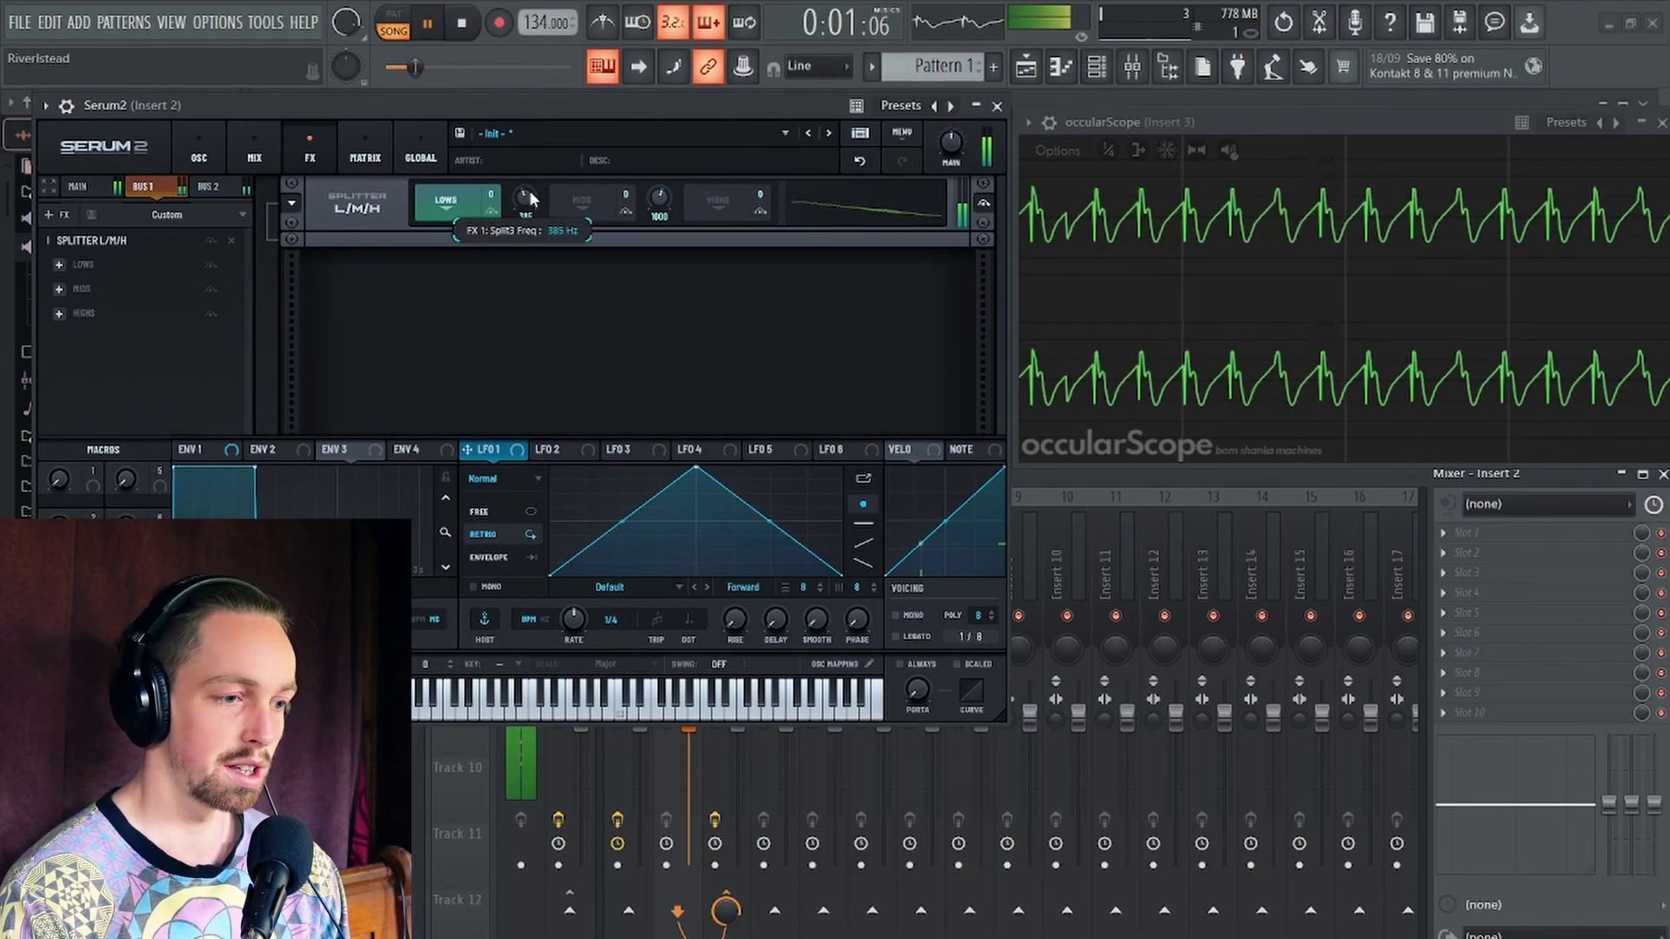
key(space)
key(space)
key(space)
key(space)
mouse_move(658, 198)
mouse_down()
mouse_move(659, 238)
mouse_move(660, 211)
mouse_up()
key(space)
key(space)
key(space)
key(space)
mouse_move(526, 198)
mouse_down()
mouse_move(532, 173)
mouse_move(534, 225)
mouse_move(527, 197)
mouse_up()
key(space)
key(space)
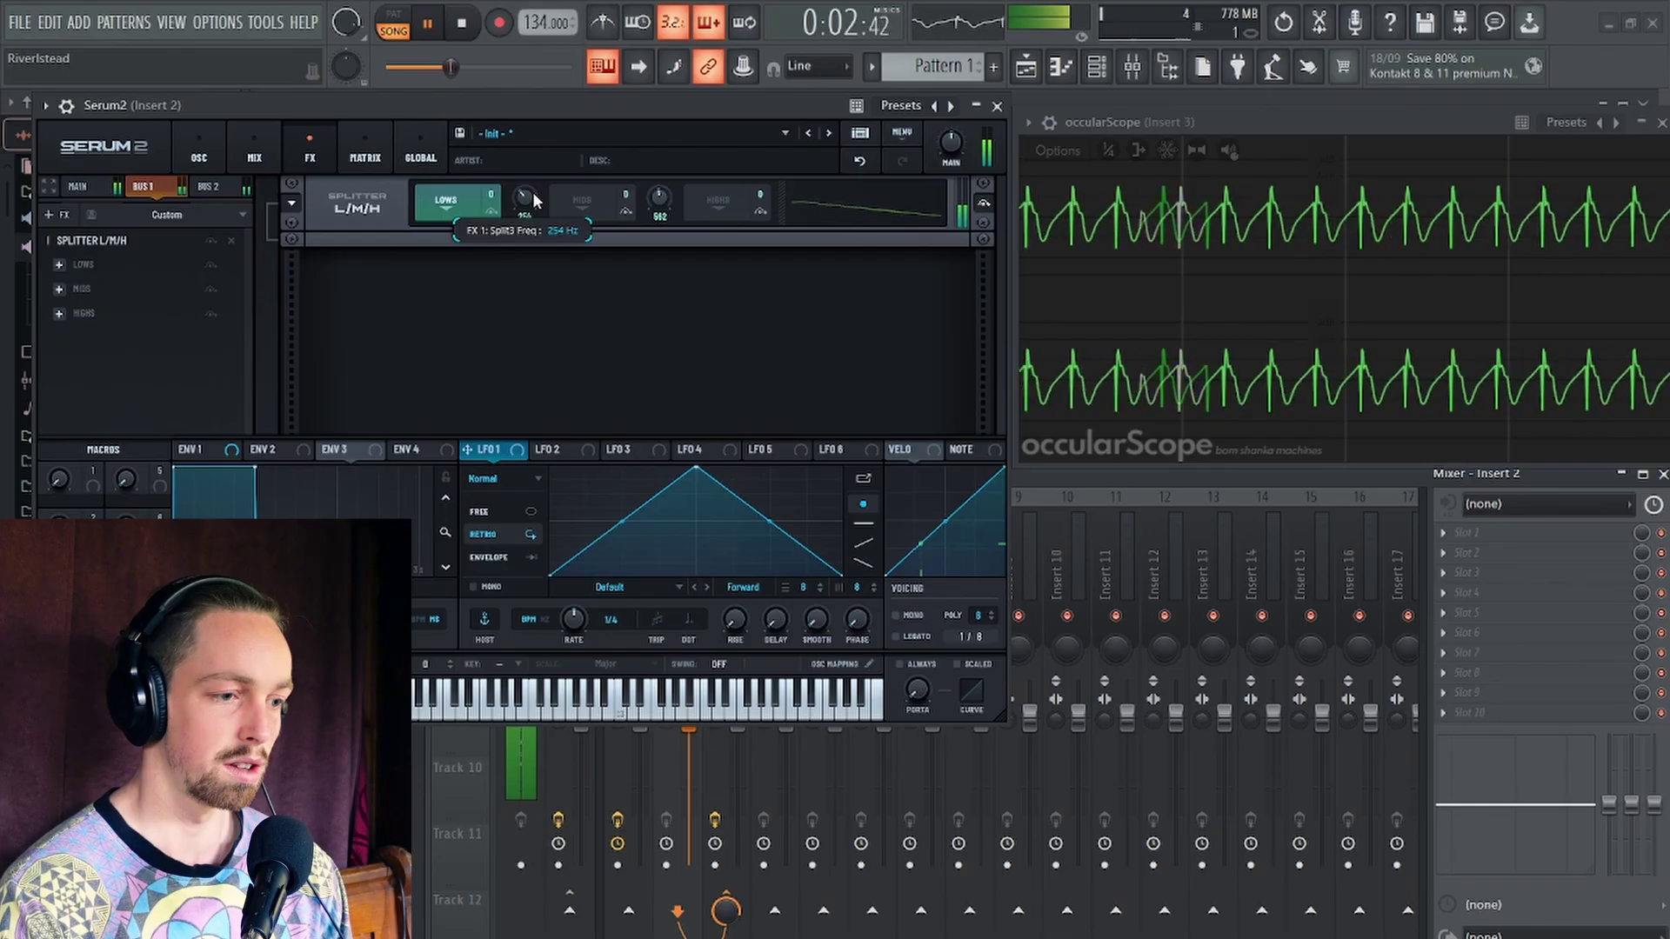
key(space)
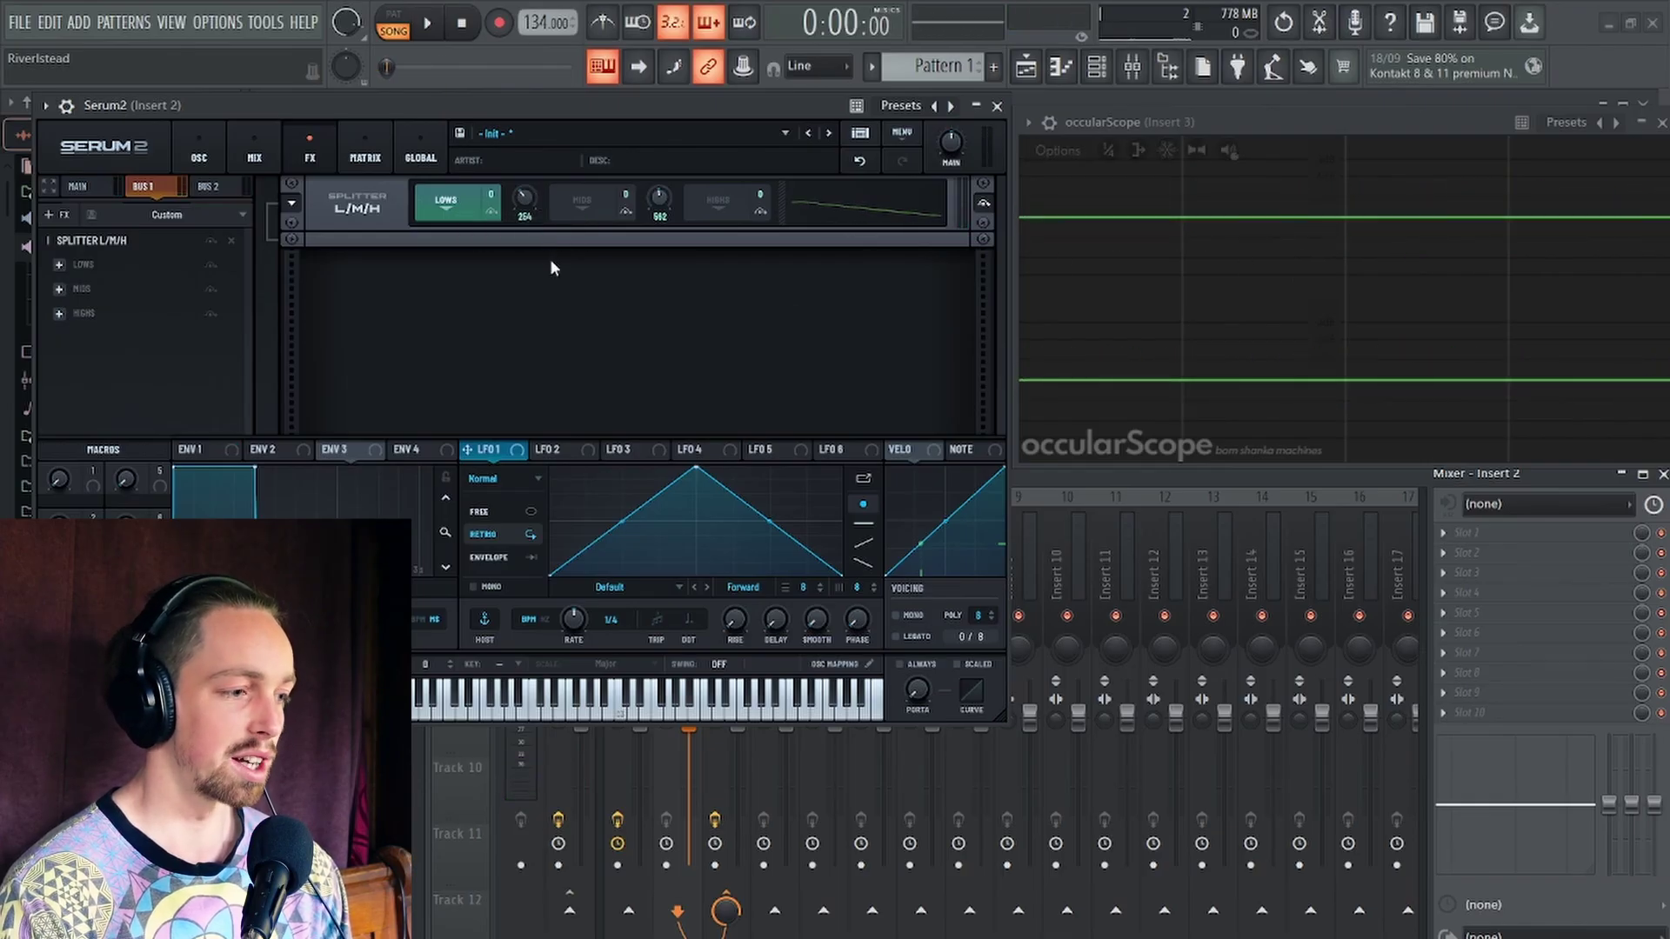
Set the Bus 1 splitter's lower crossover to 424 Hz and audition the sound
mouse_move(612, 111)
mouse_down()
mouse_move(623, 101)
mouse_move(608, 105)
mouse_up()
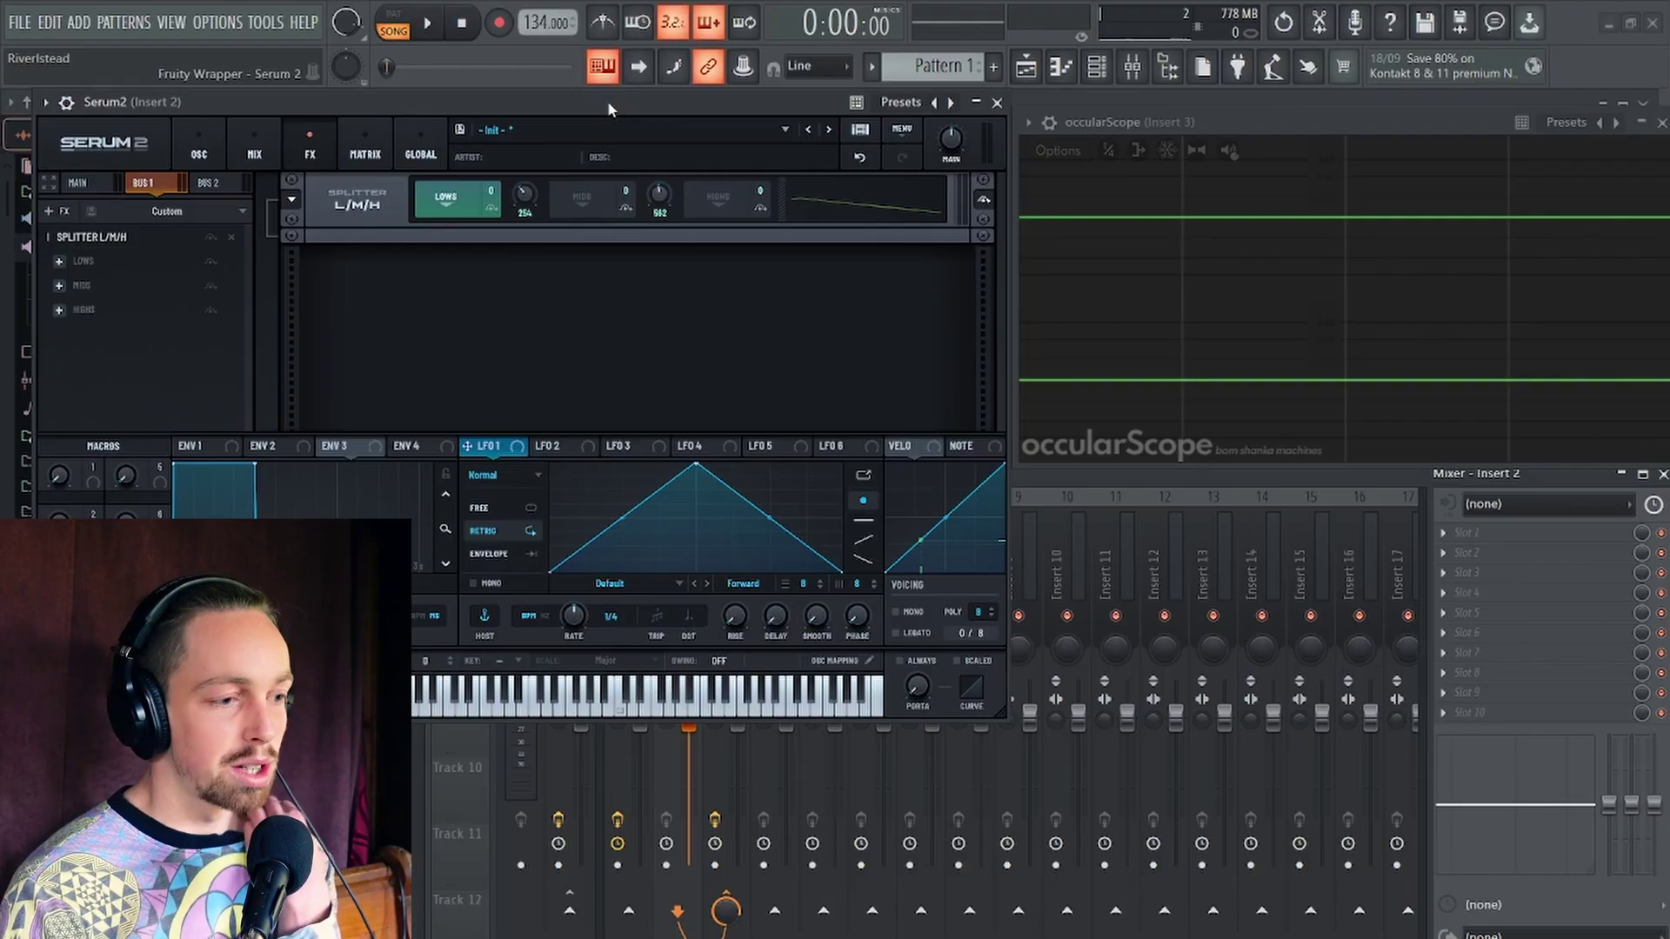
mouse_move(526, 202)
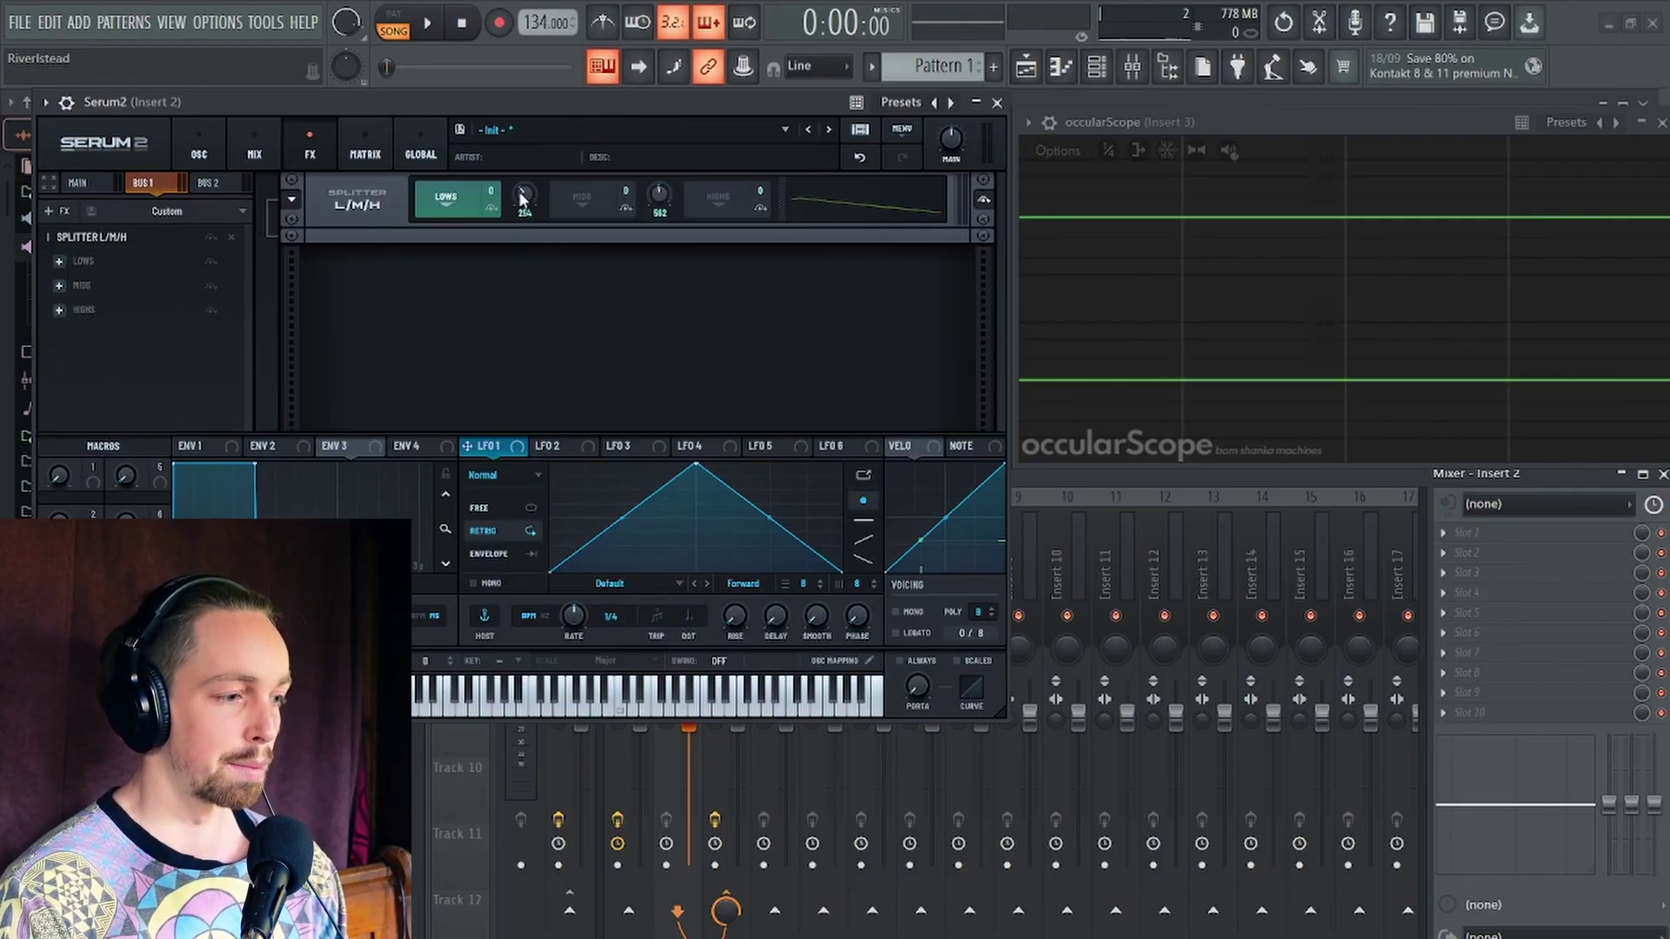
mouse_move(523, 200)
mouse_down()
mouse_move(550, 71)
mouse_move(546, 214)
mouse_up()
key(space)
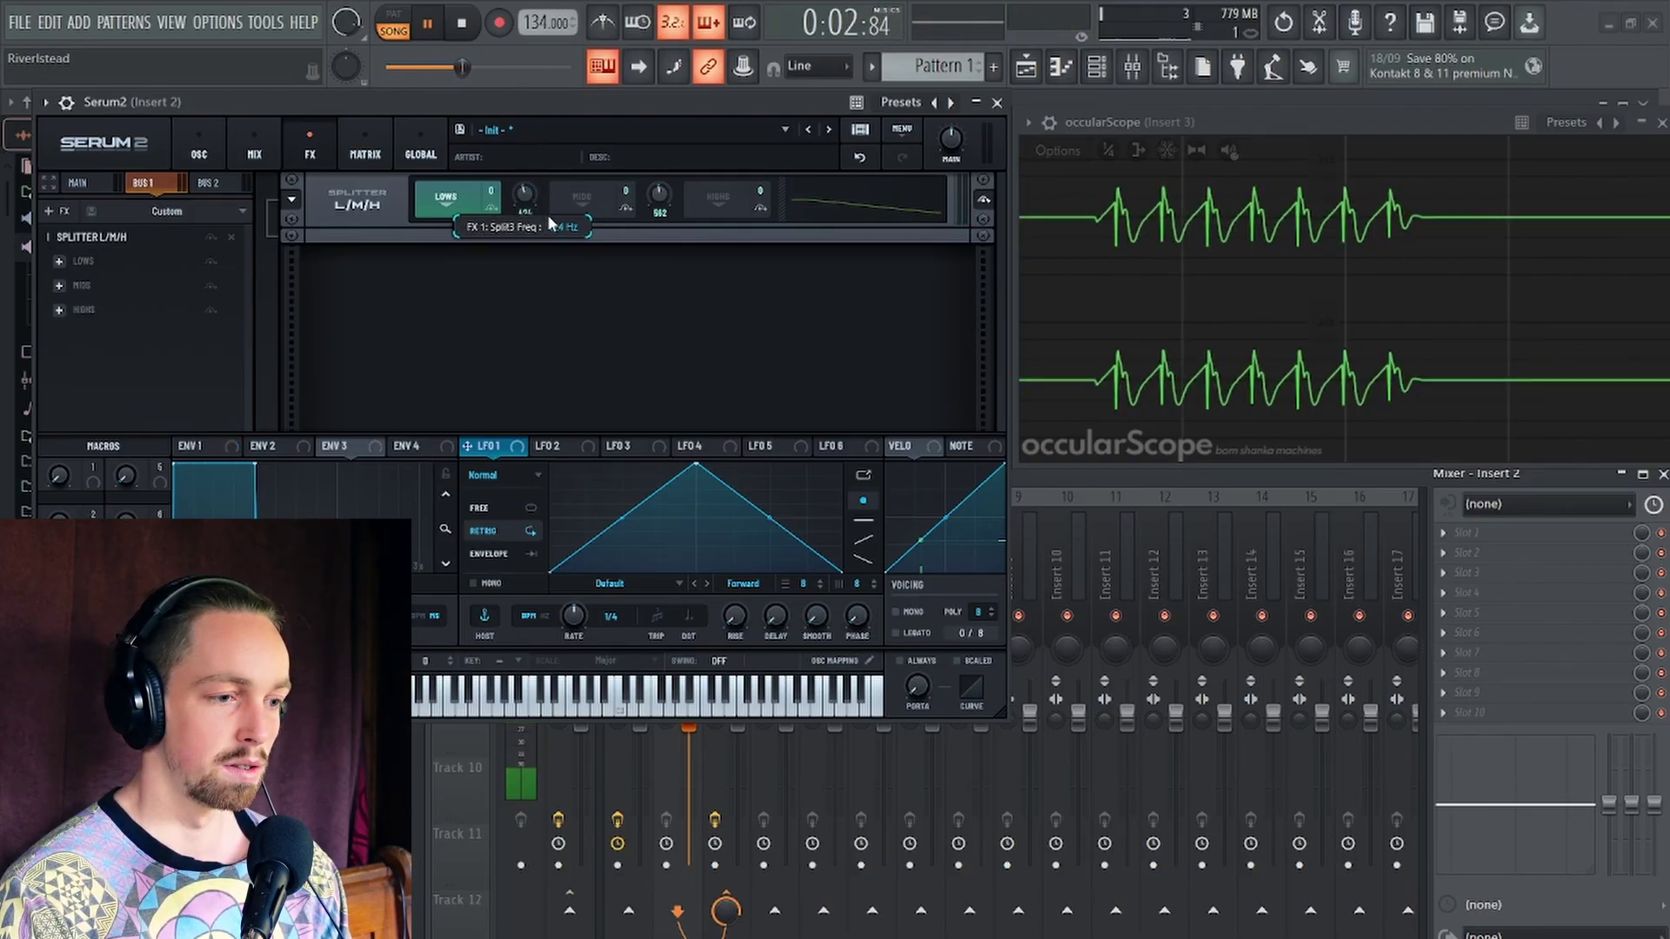
key(space)
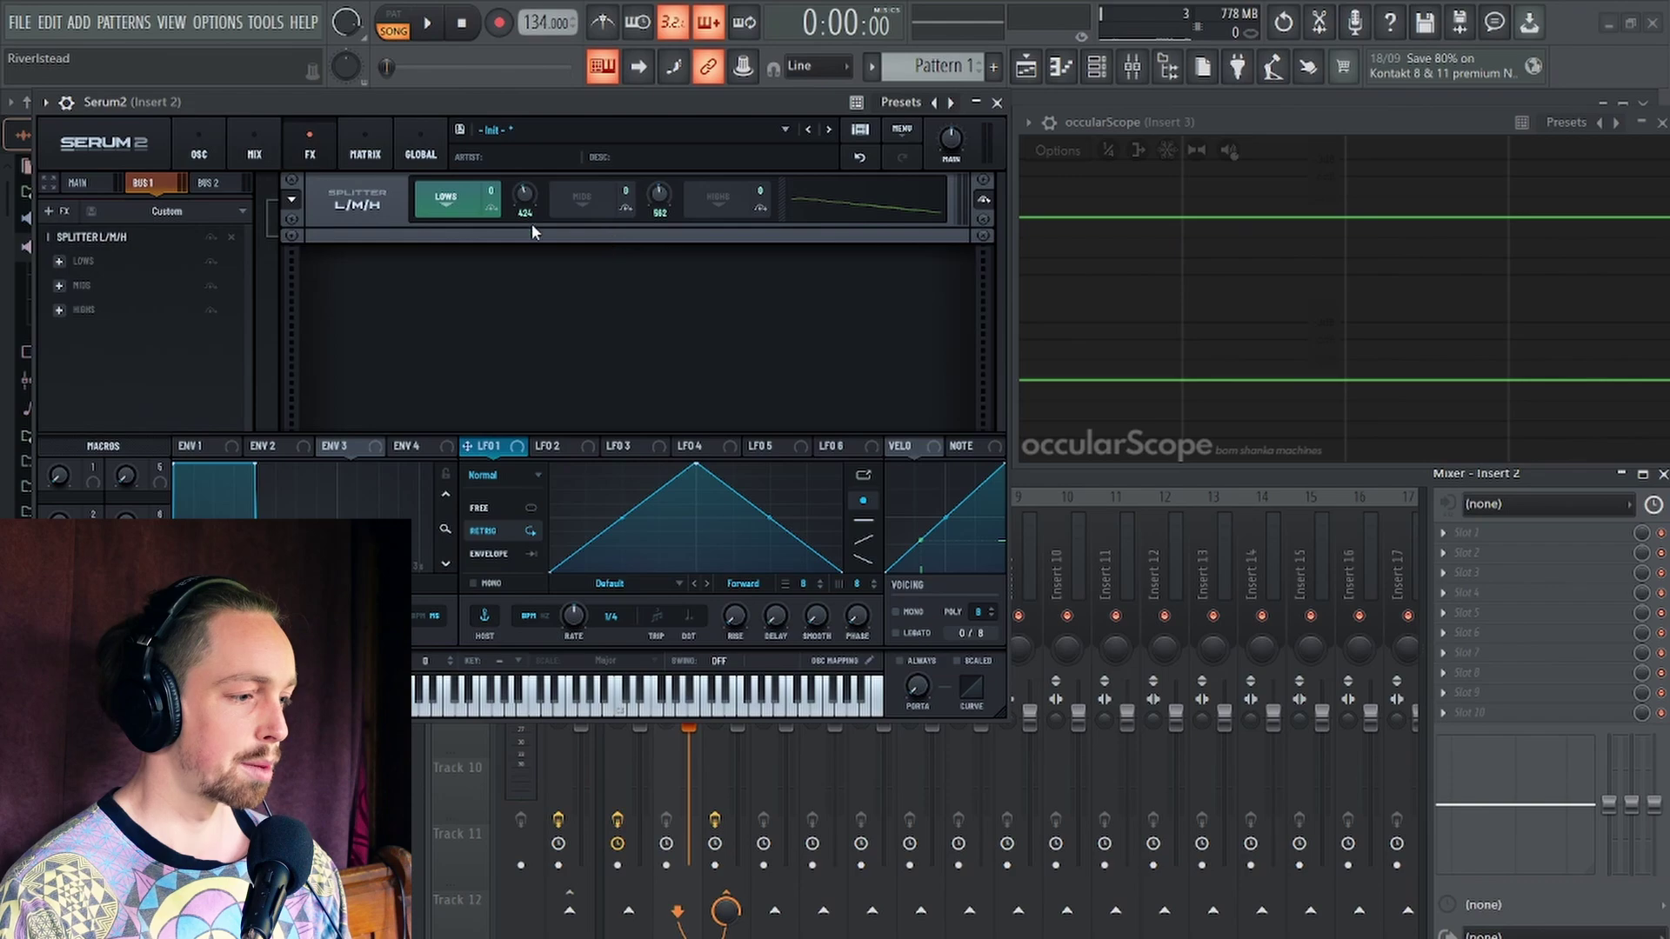
Resample the patch to oscillator A and set its wavetable position to 34
click(189, 151)
click(904, 136)
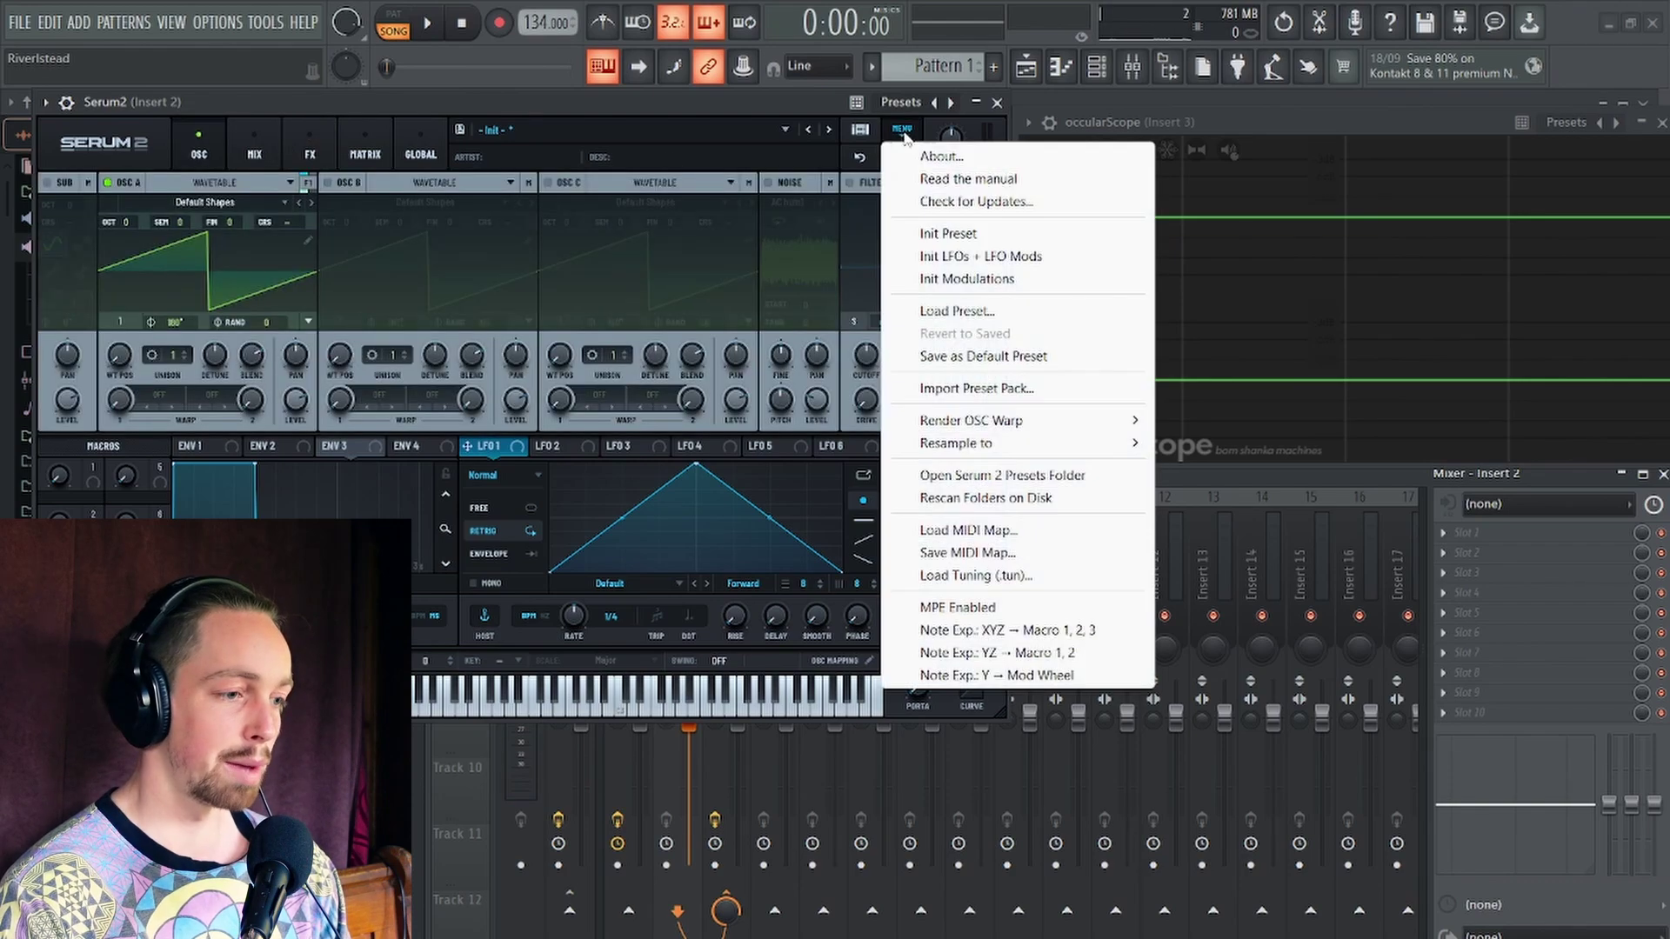
mouse_move(981, 453)
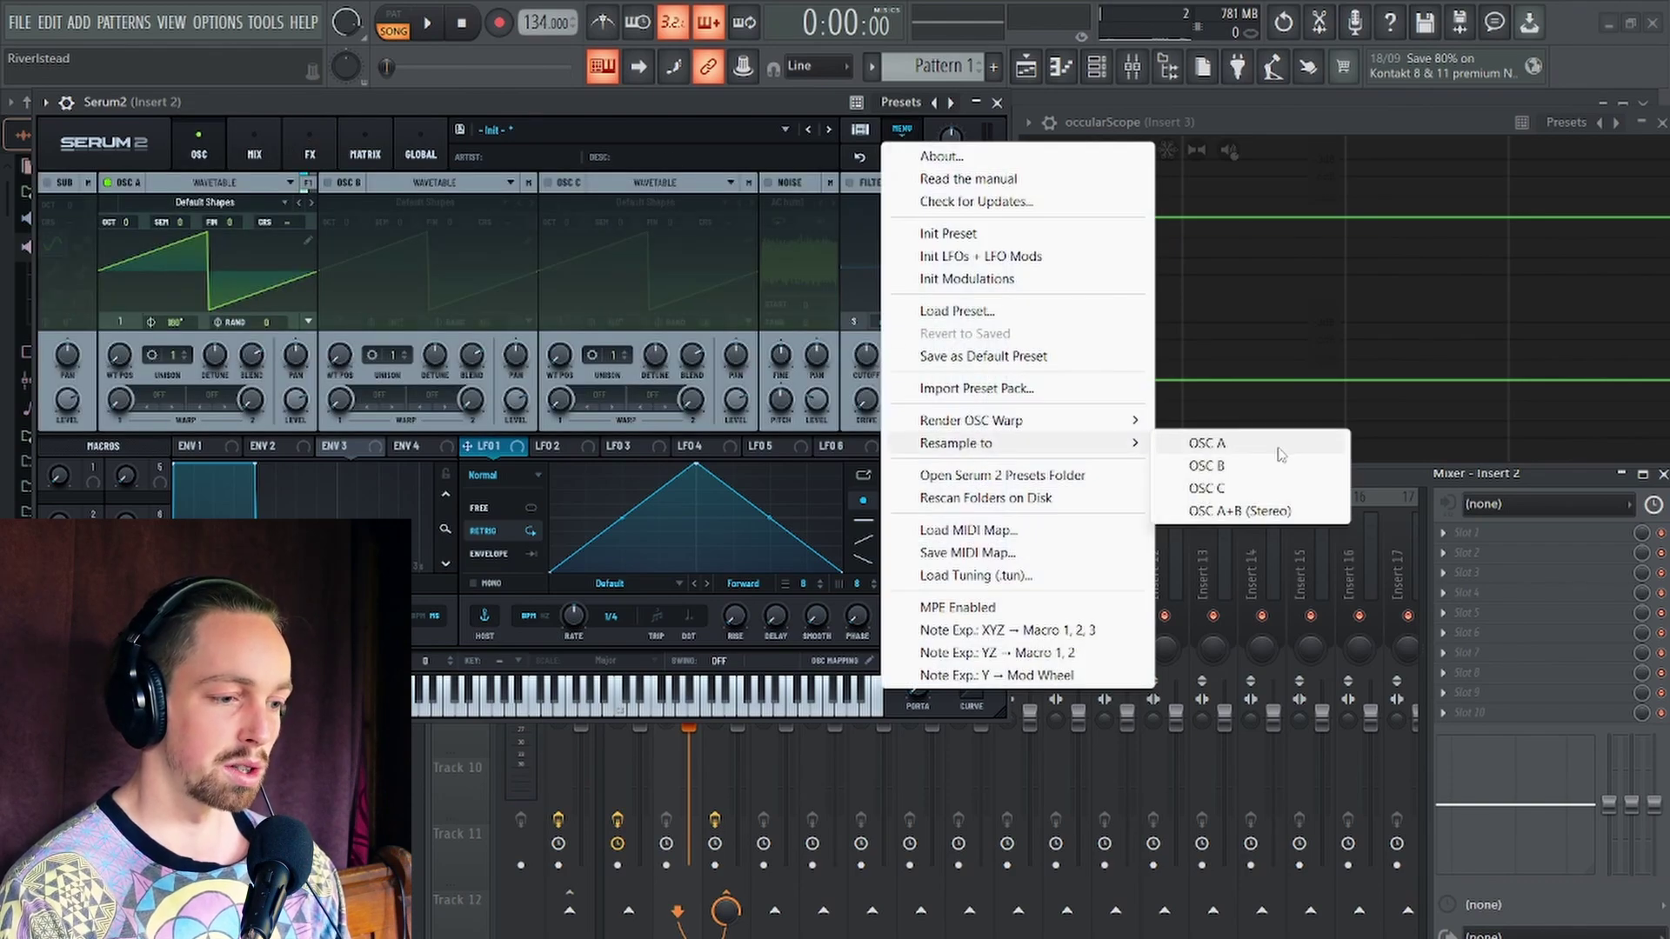
click(1235, 446)
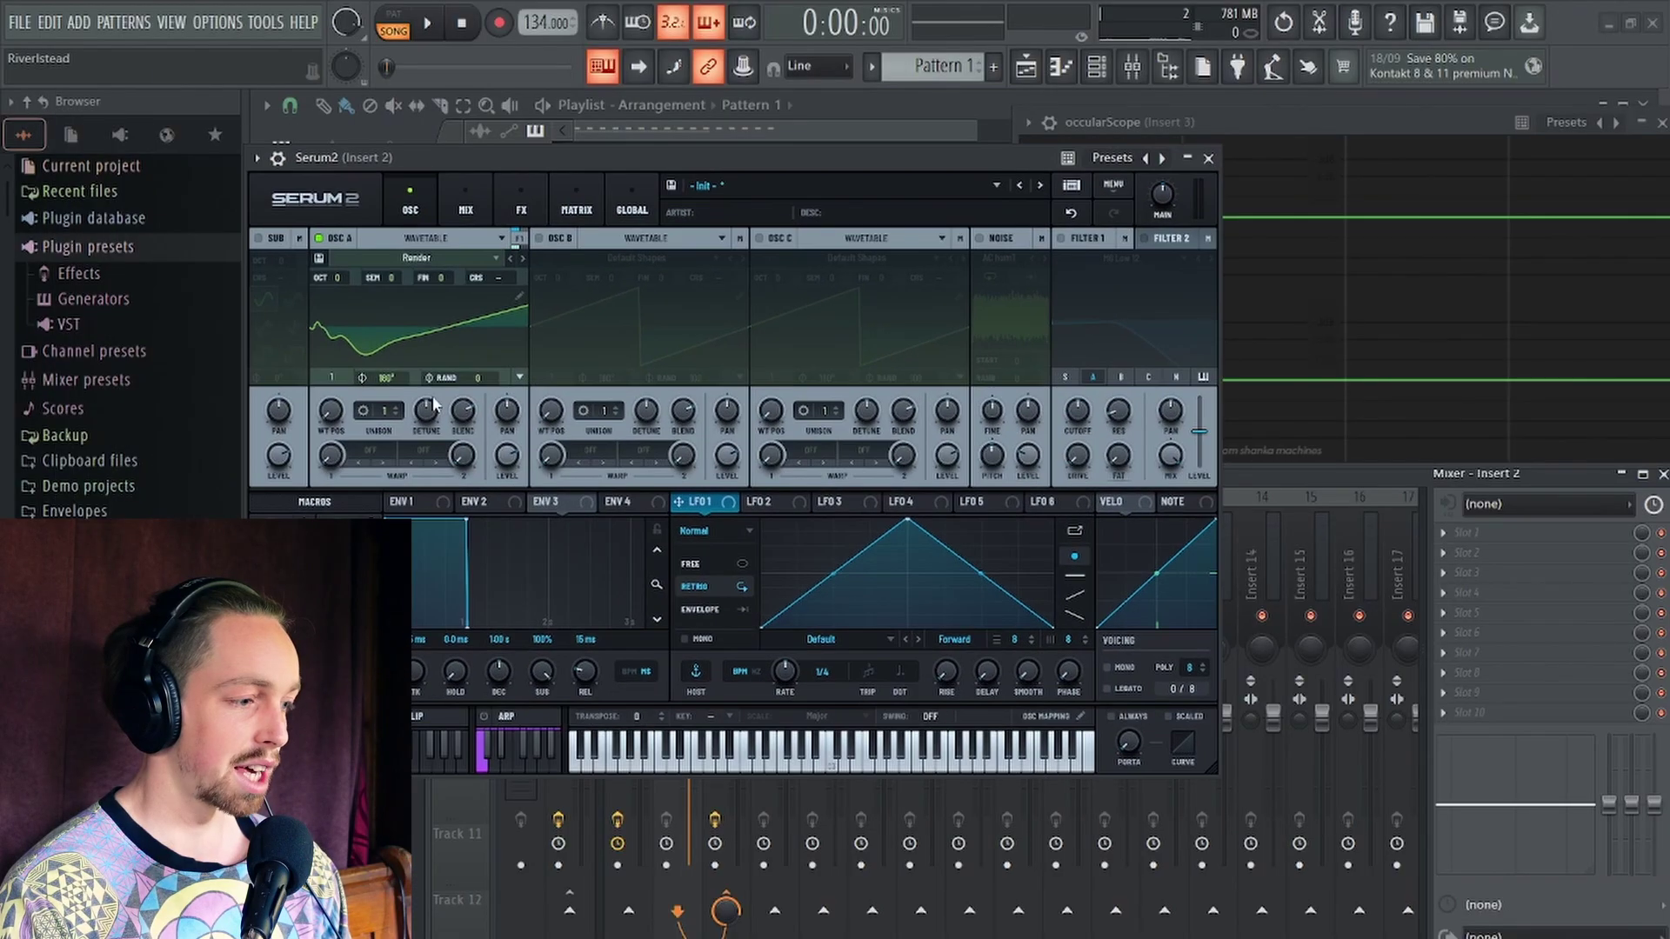
drag(330, 412, 332, 402)
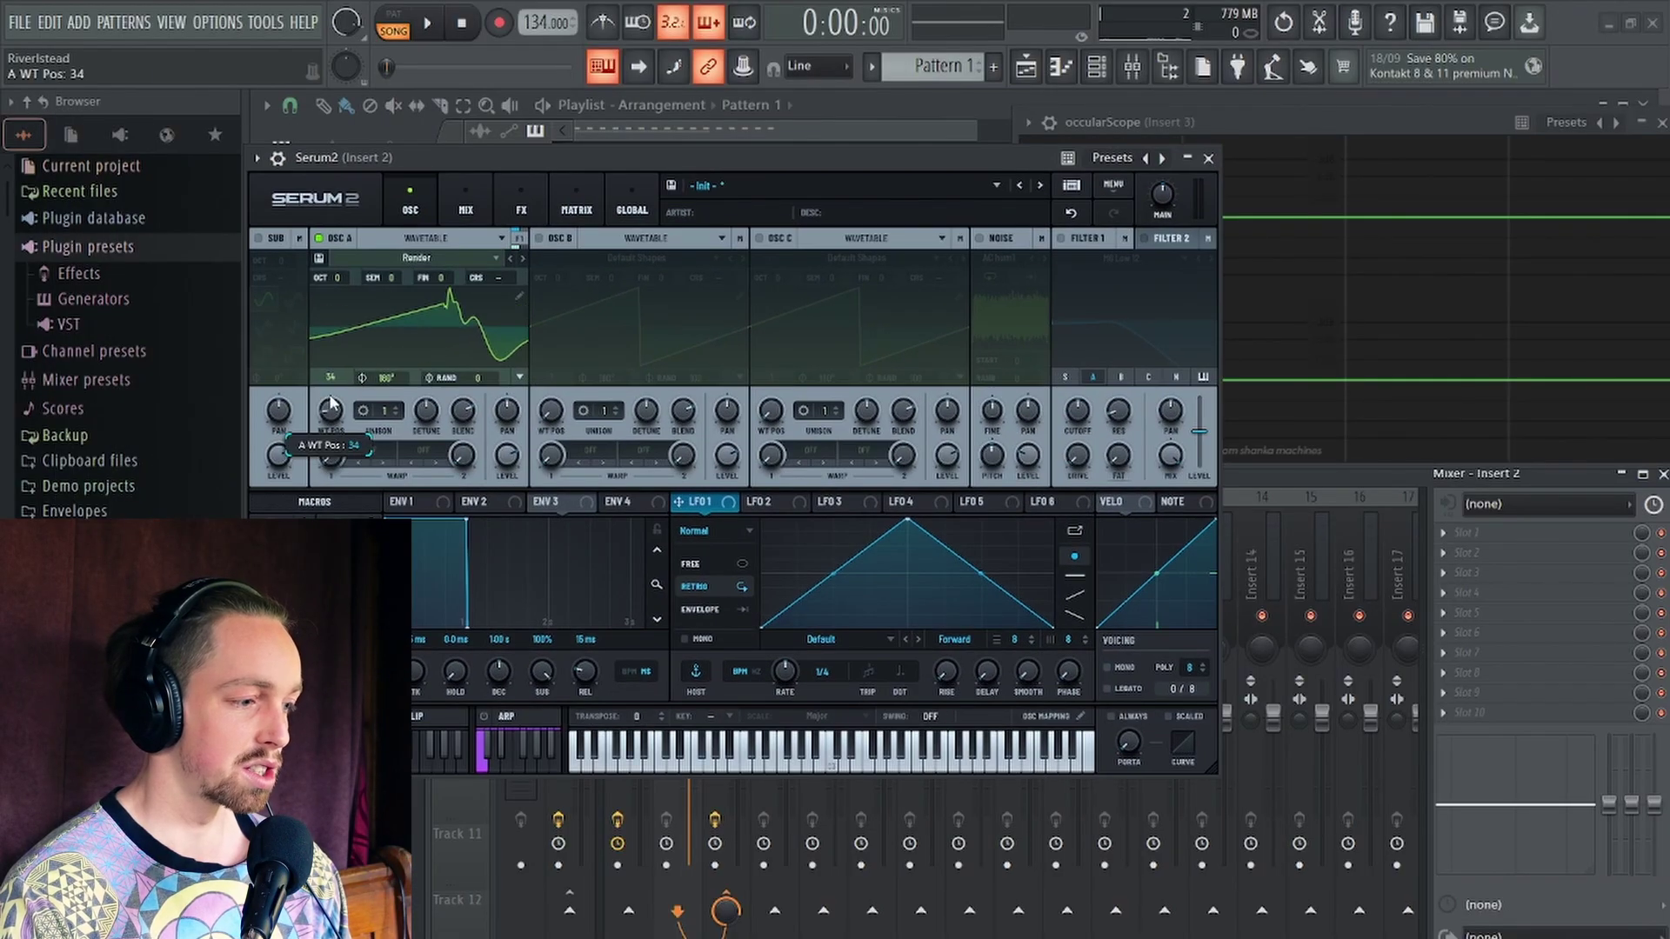
Remove the splitters from the Bus 1 and Main effects chains and open Serum2's mixer view
click(521, 205)
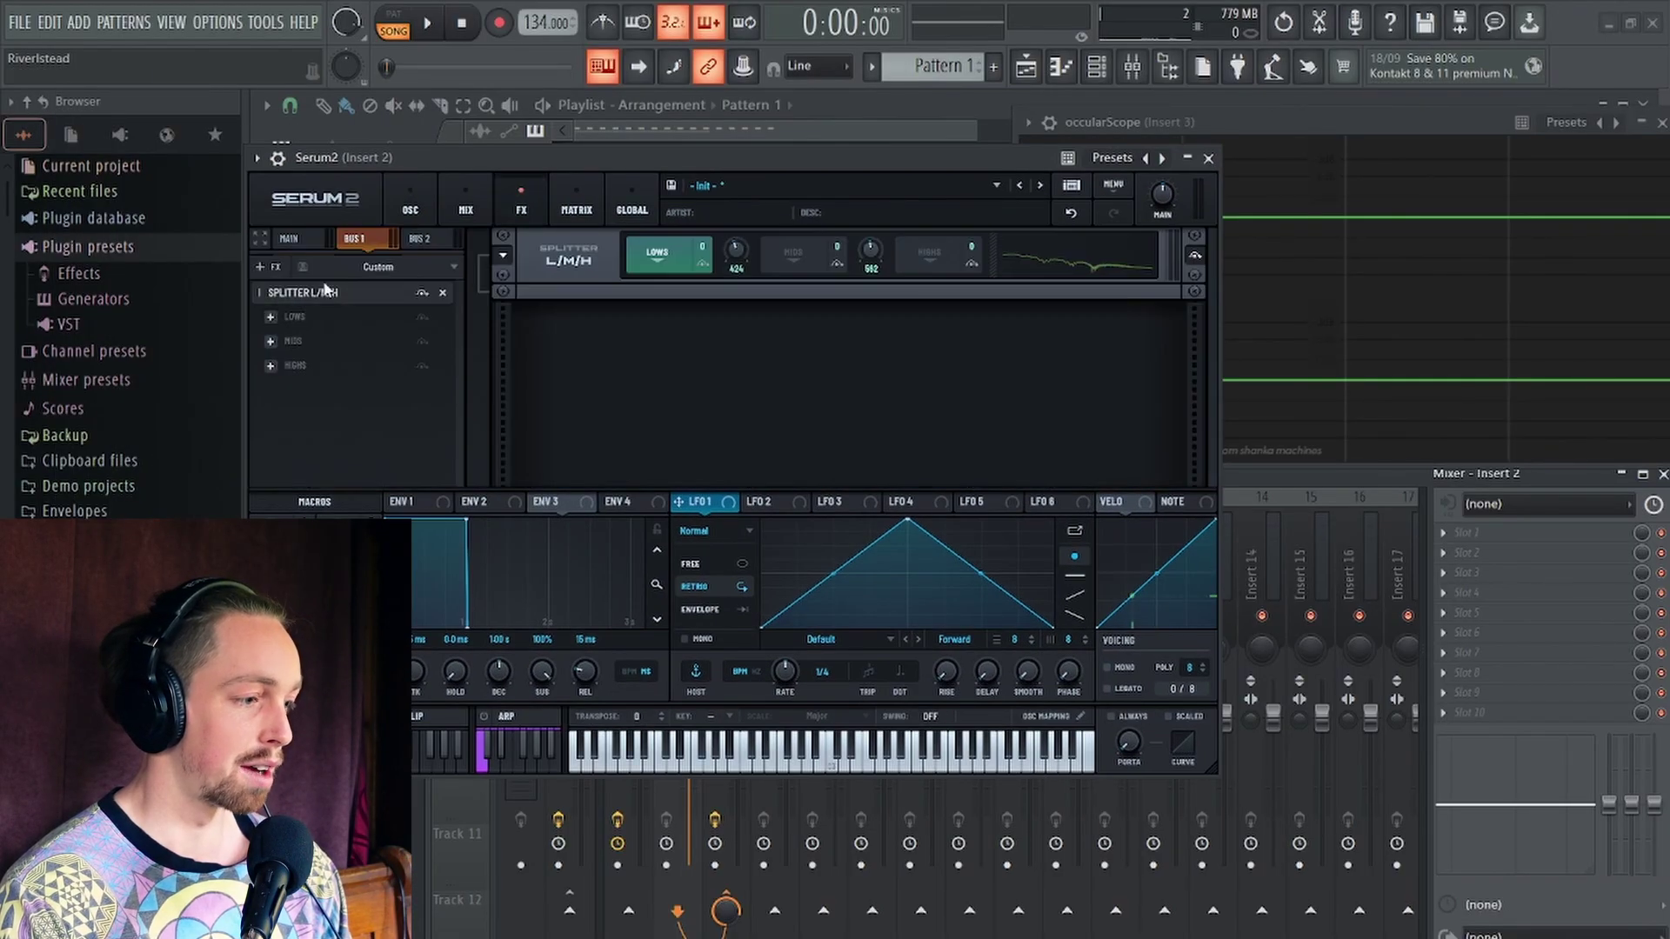
click(442, 293)
click(310, 238)
click(465, 205)
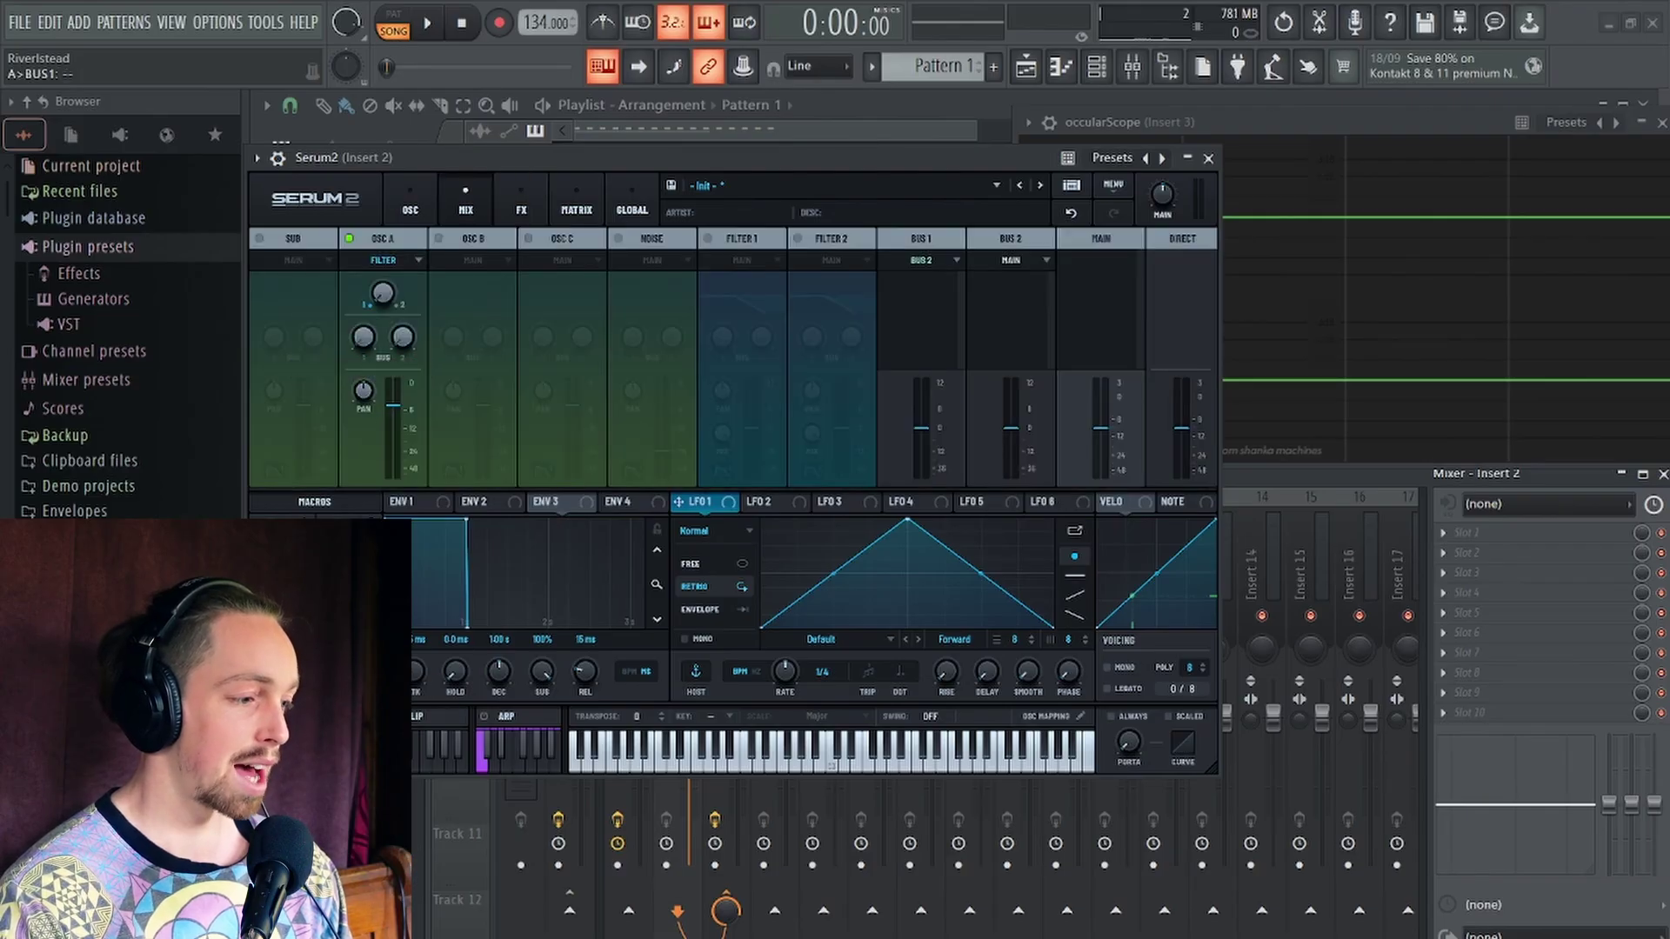
Return to the oscillator view, audition the resampled oscillator A and adjust its wavetable position
click(409, 207)
key(space)
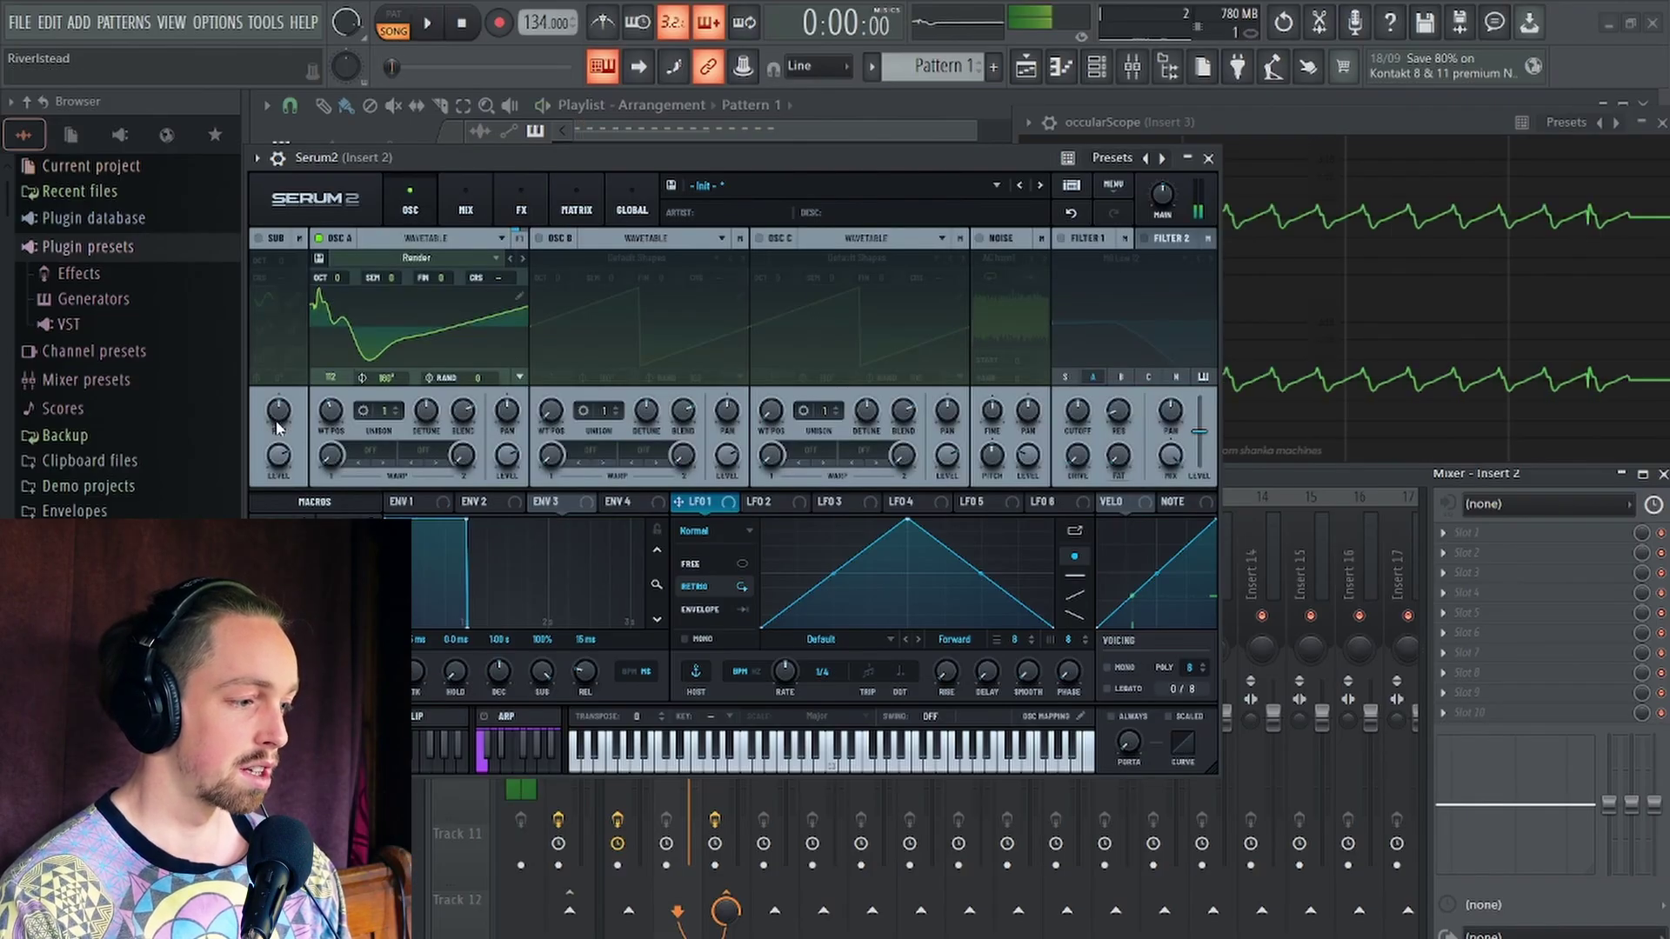
drag(331, 411, 326, 422)
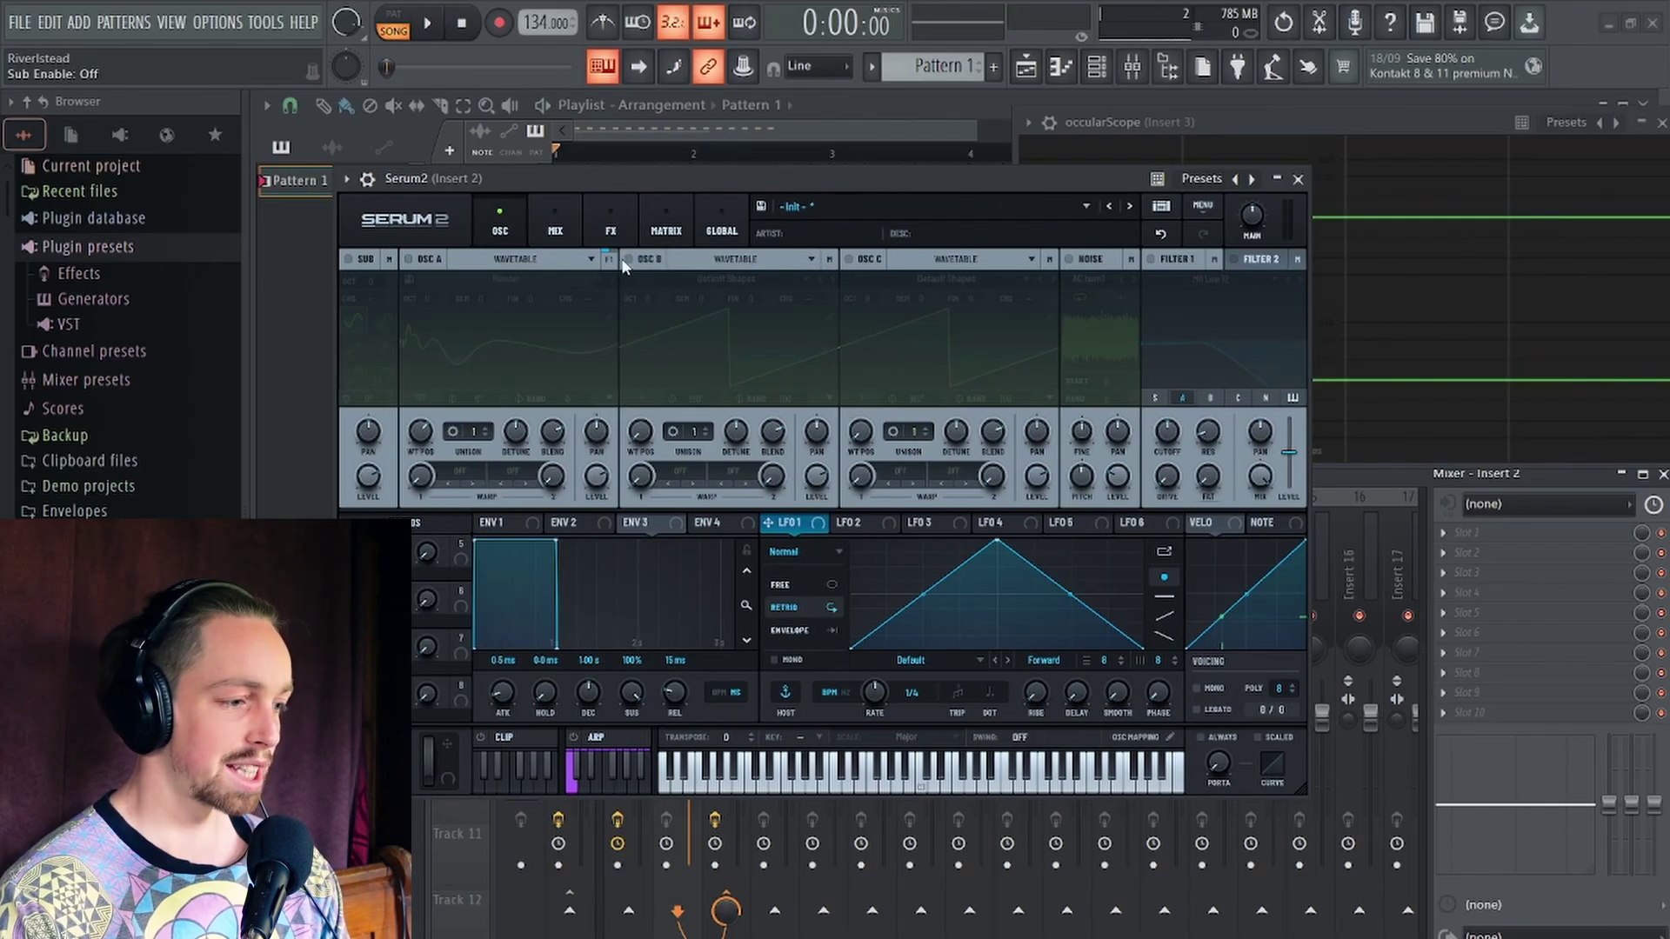
Enable oscillator B and turn on Filter 1 with the Diffusor type
click(627, 260)
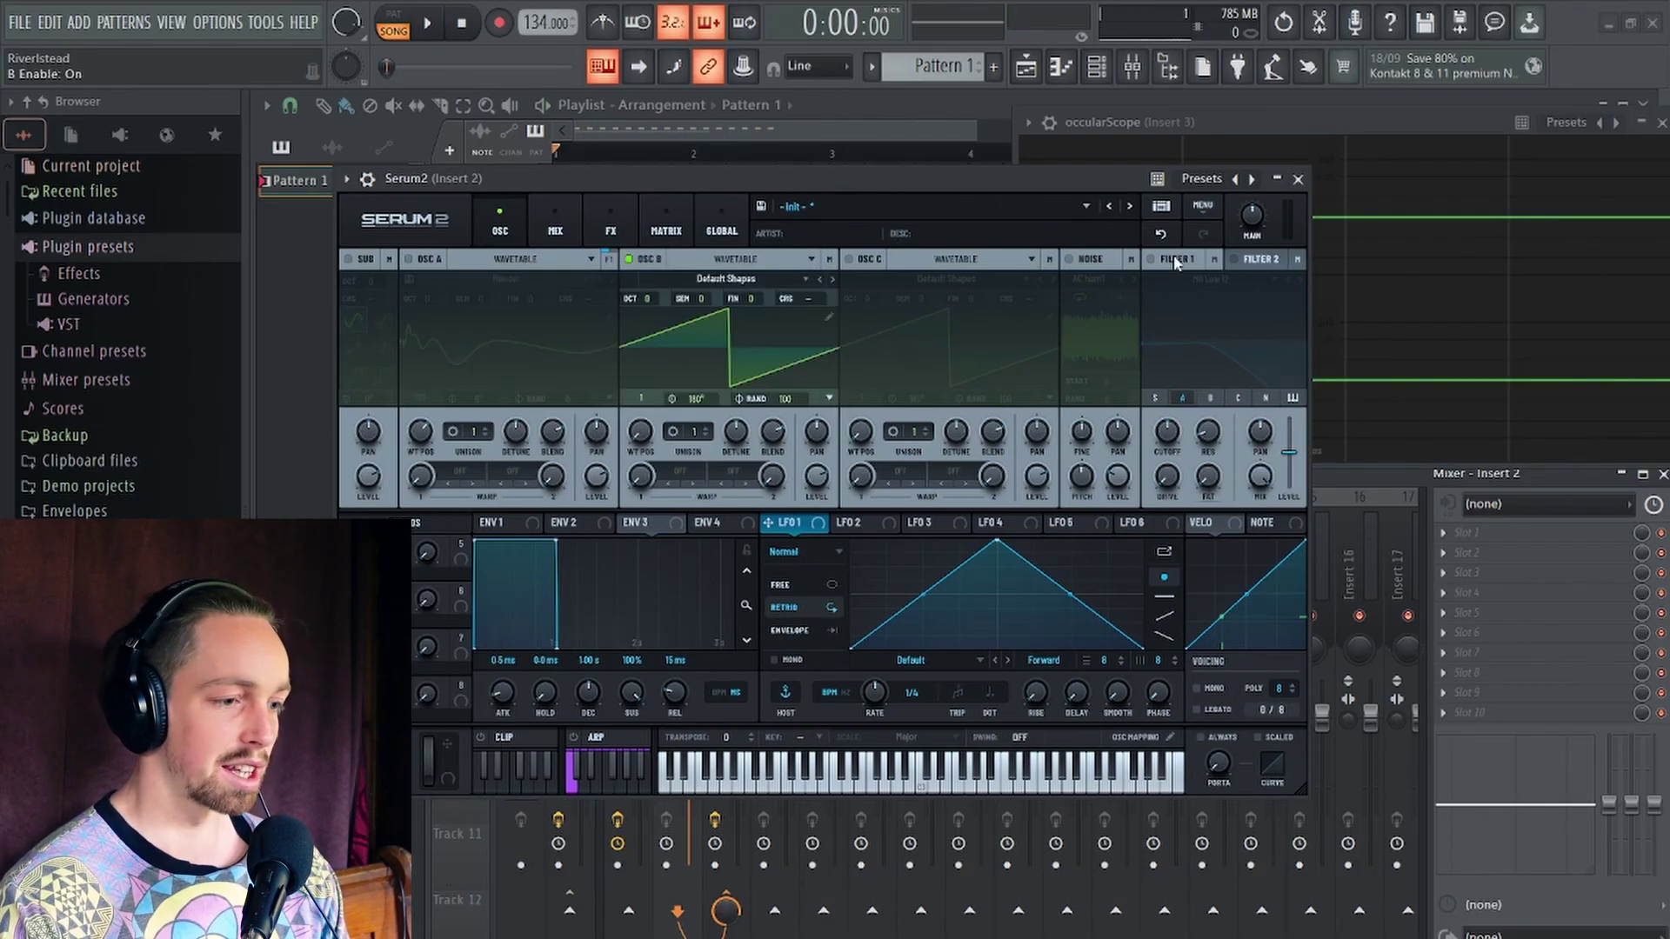
click(1149, 260)
click(1227, 279)
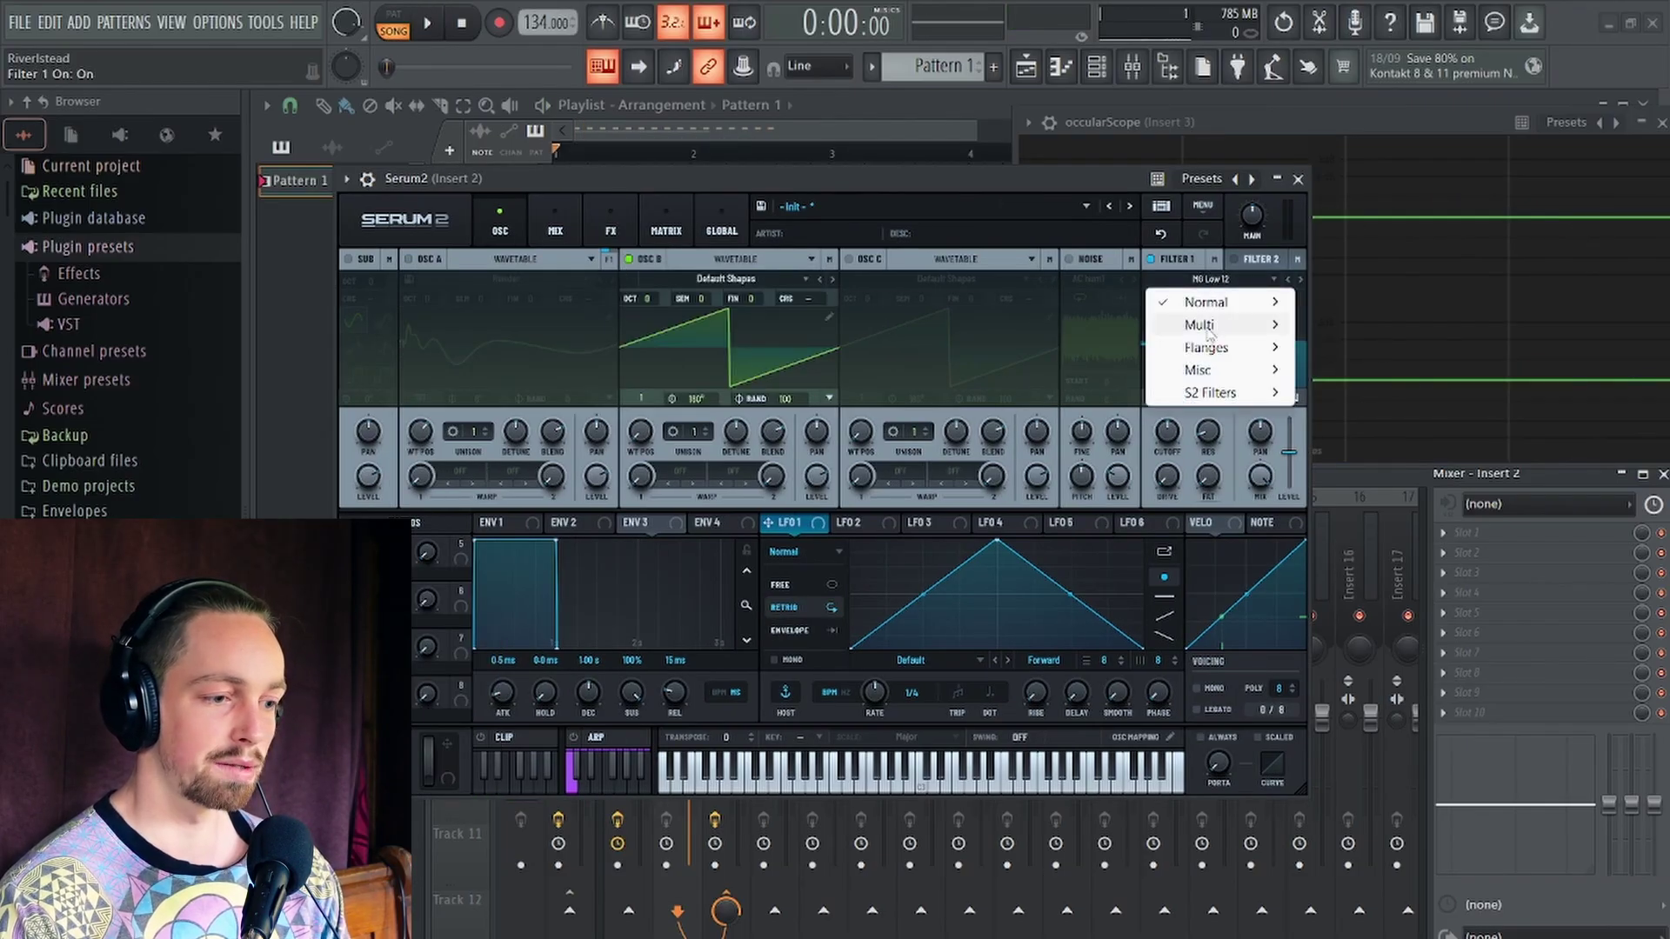
mouse_move(1217, 396)
click(1384, 439)
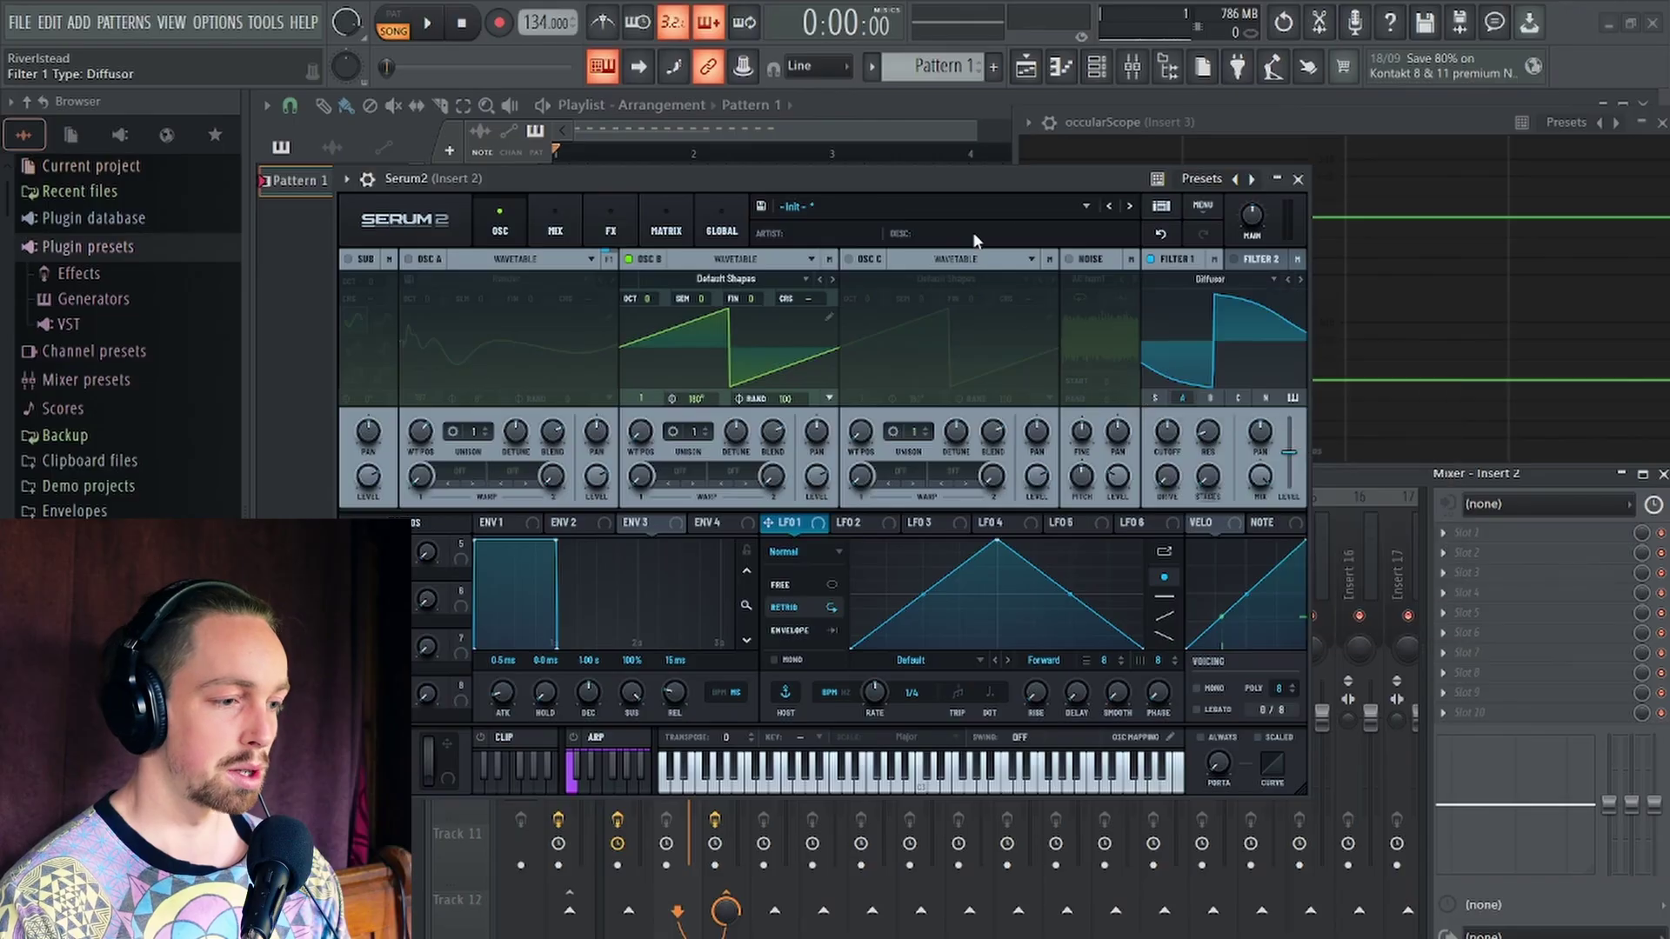
Set Filter 1's resonance to 17% and its stages to 20%, and set oscillator B's random phase to 0
drag(1207, 432, 1218, 422)
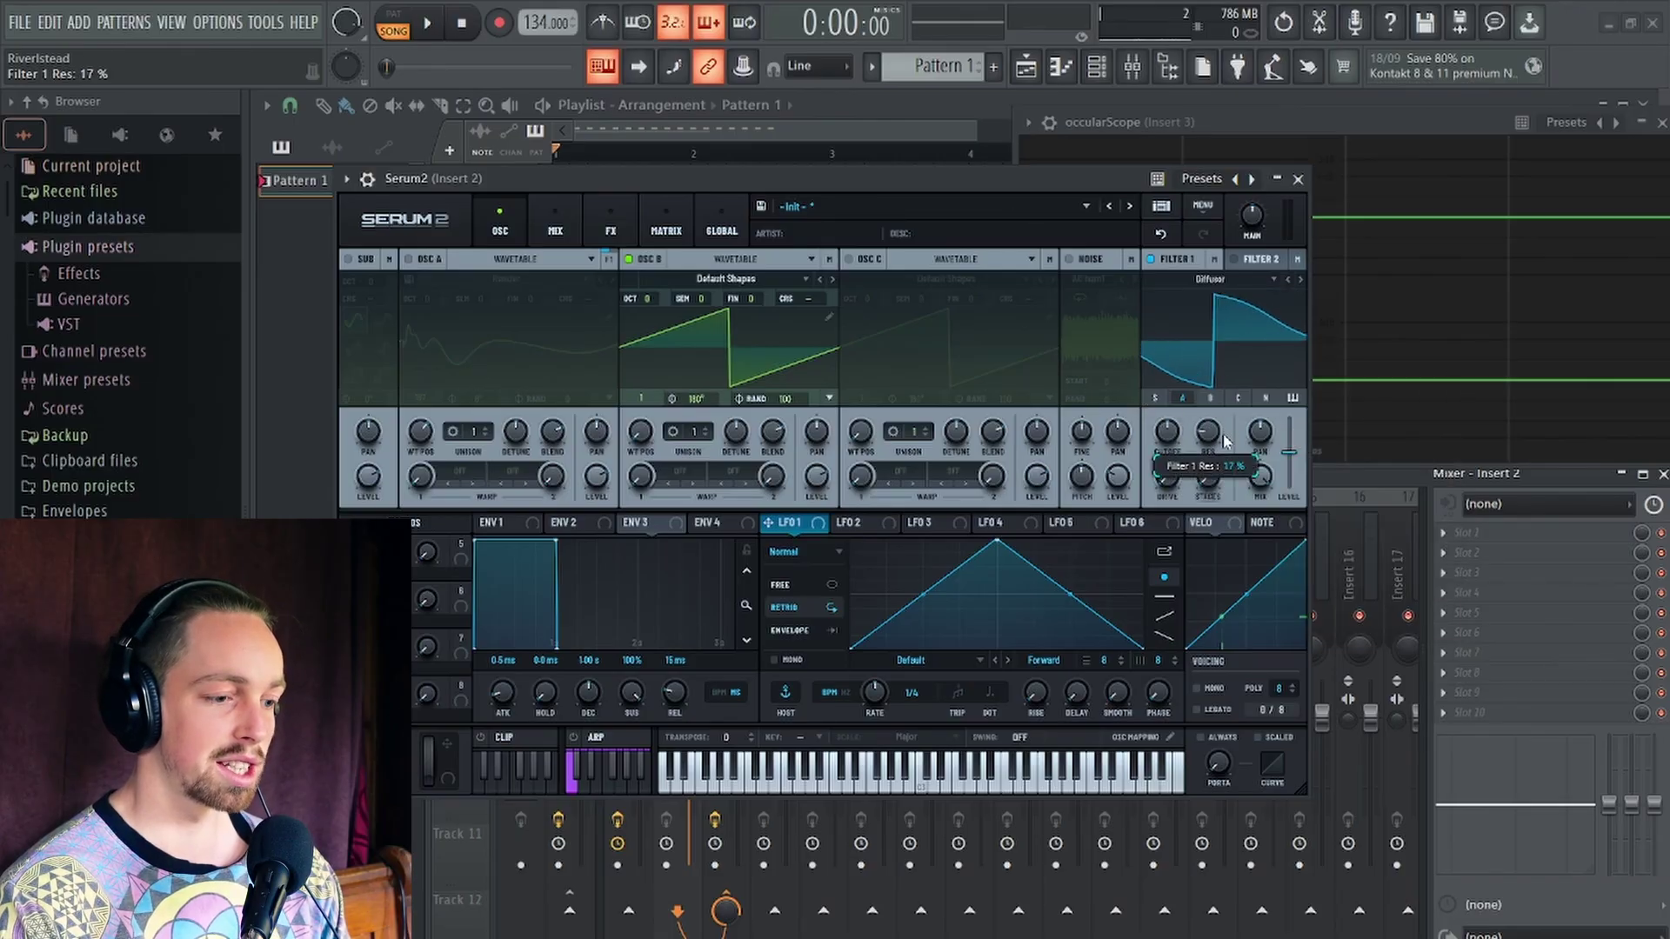
scroll(1221, 382, up, 5)
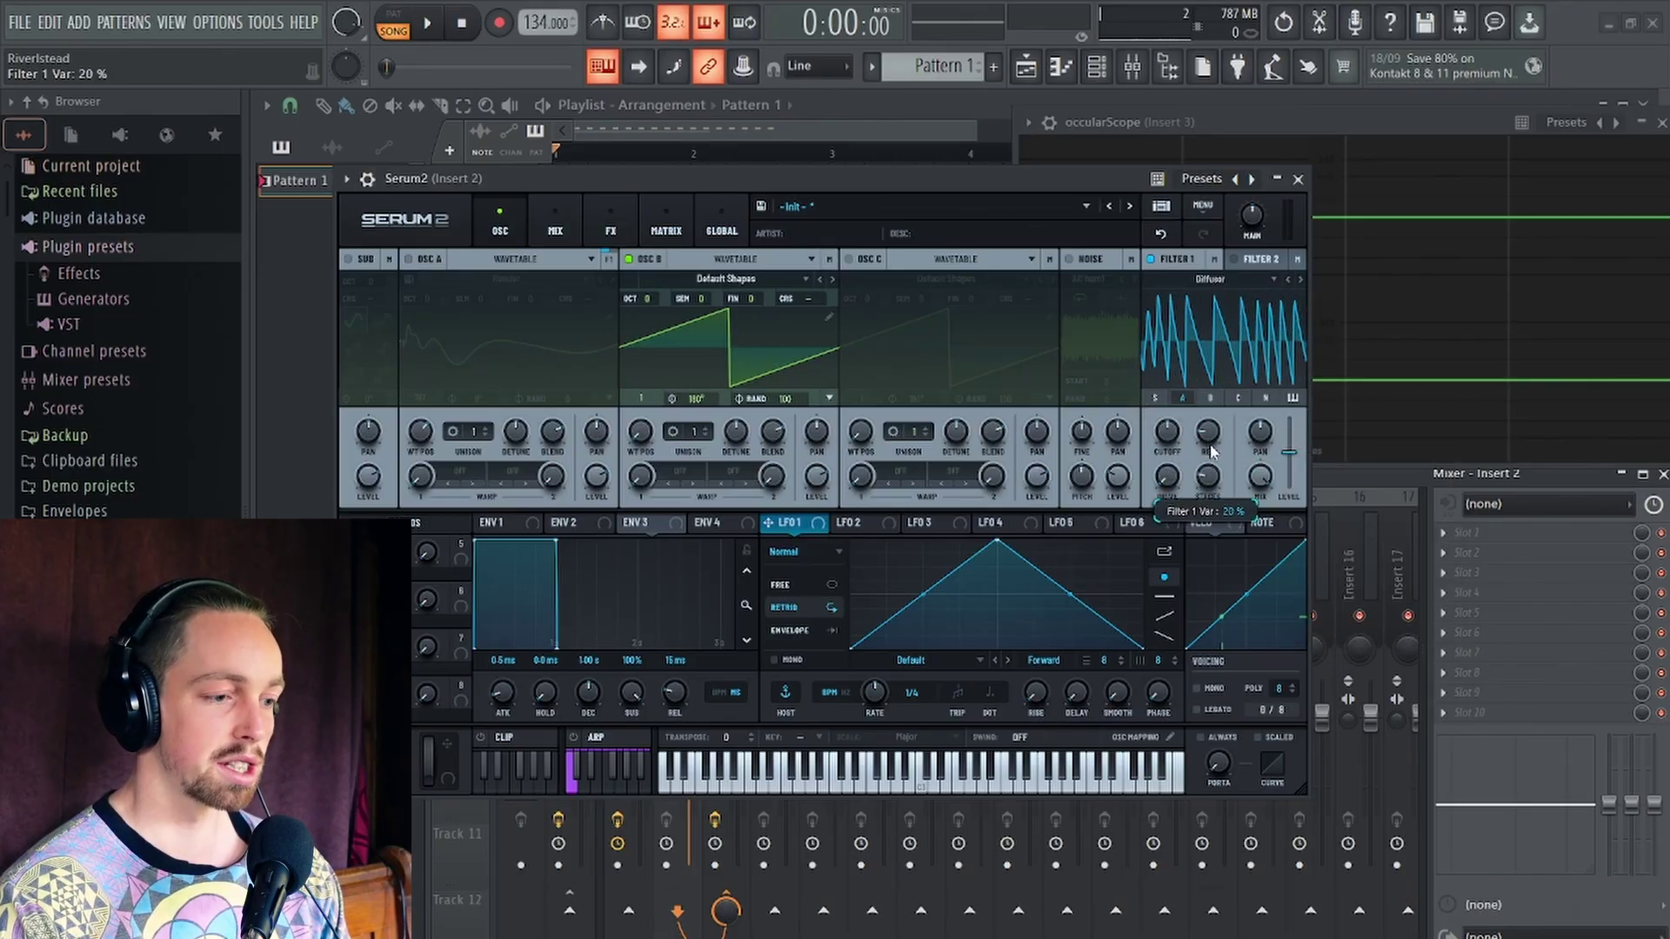
drag(1000, 177, 842, 216)
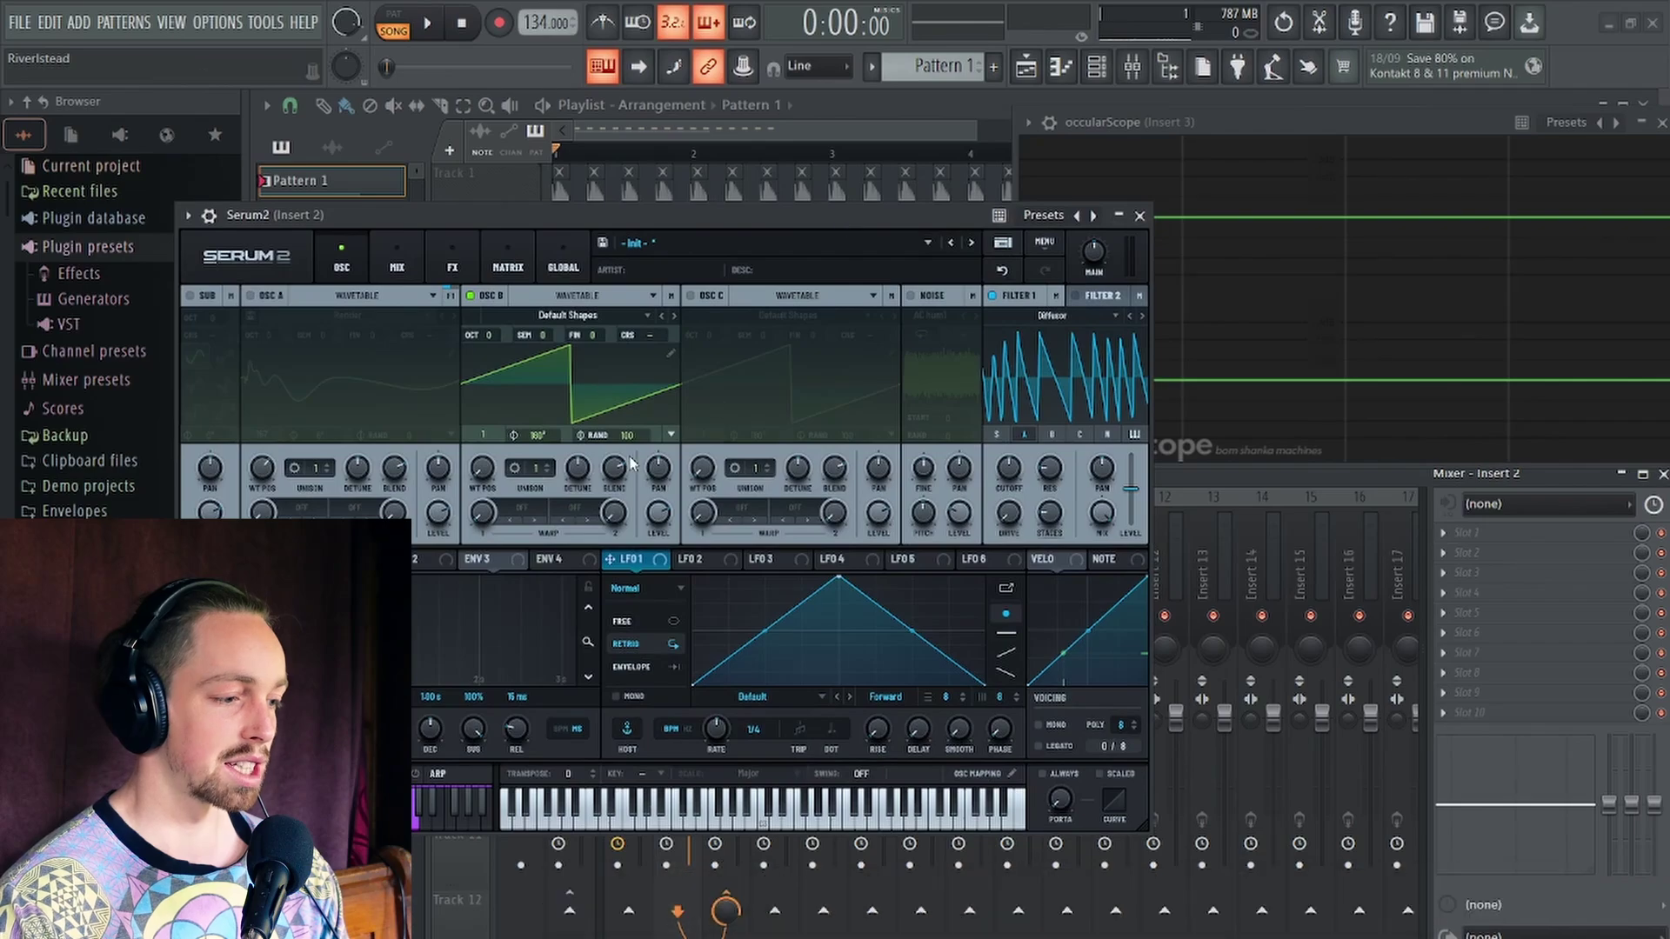
drag(620, 444, 632, 613)
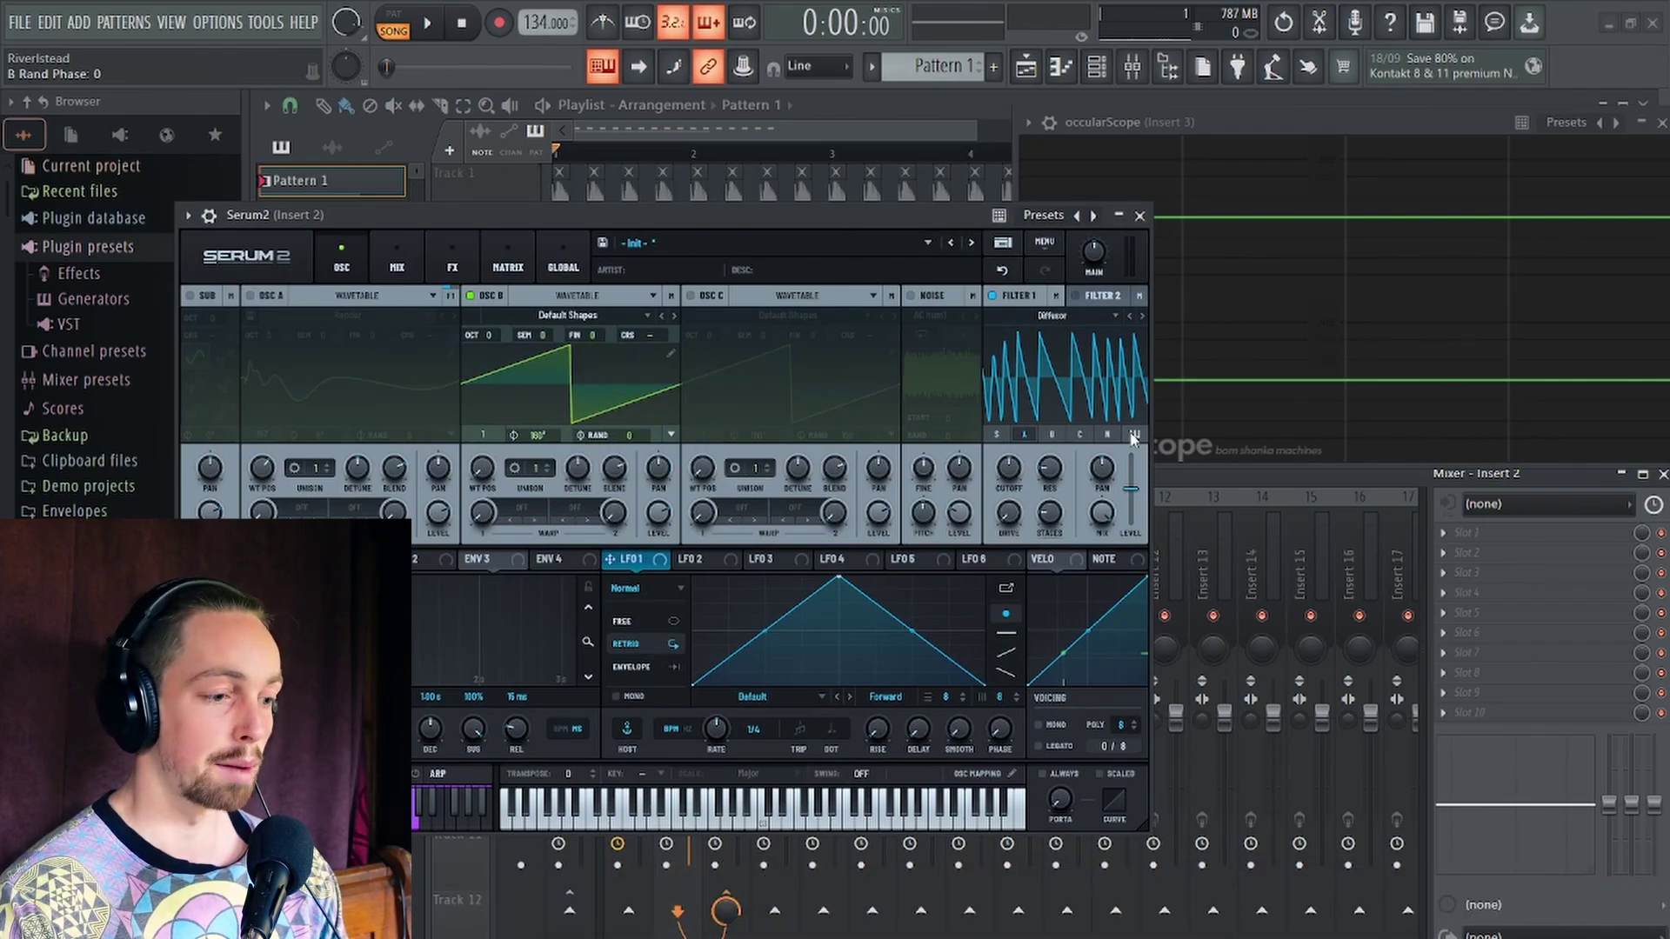
drag(913, 212, 771, 116)
Route oscillator B through Filter 1 and compare the sound with the filter off and on
key(space)
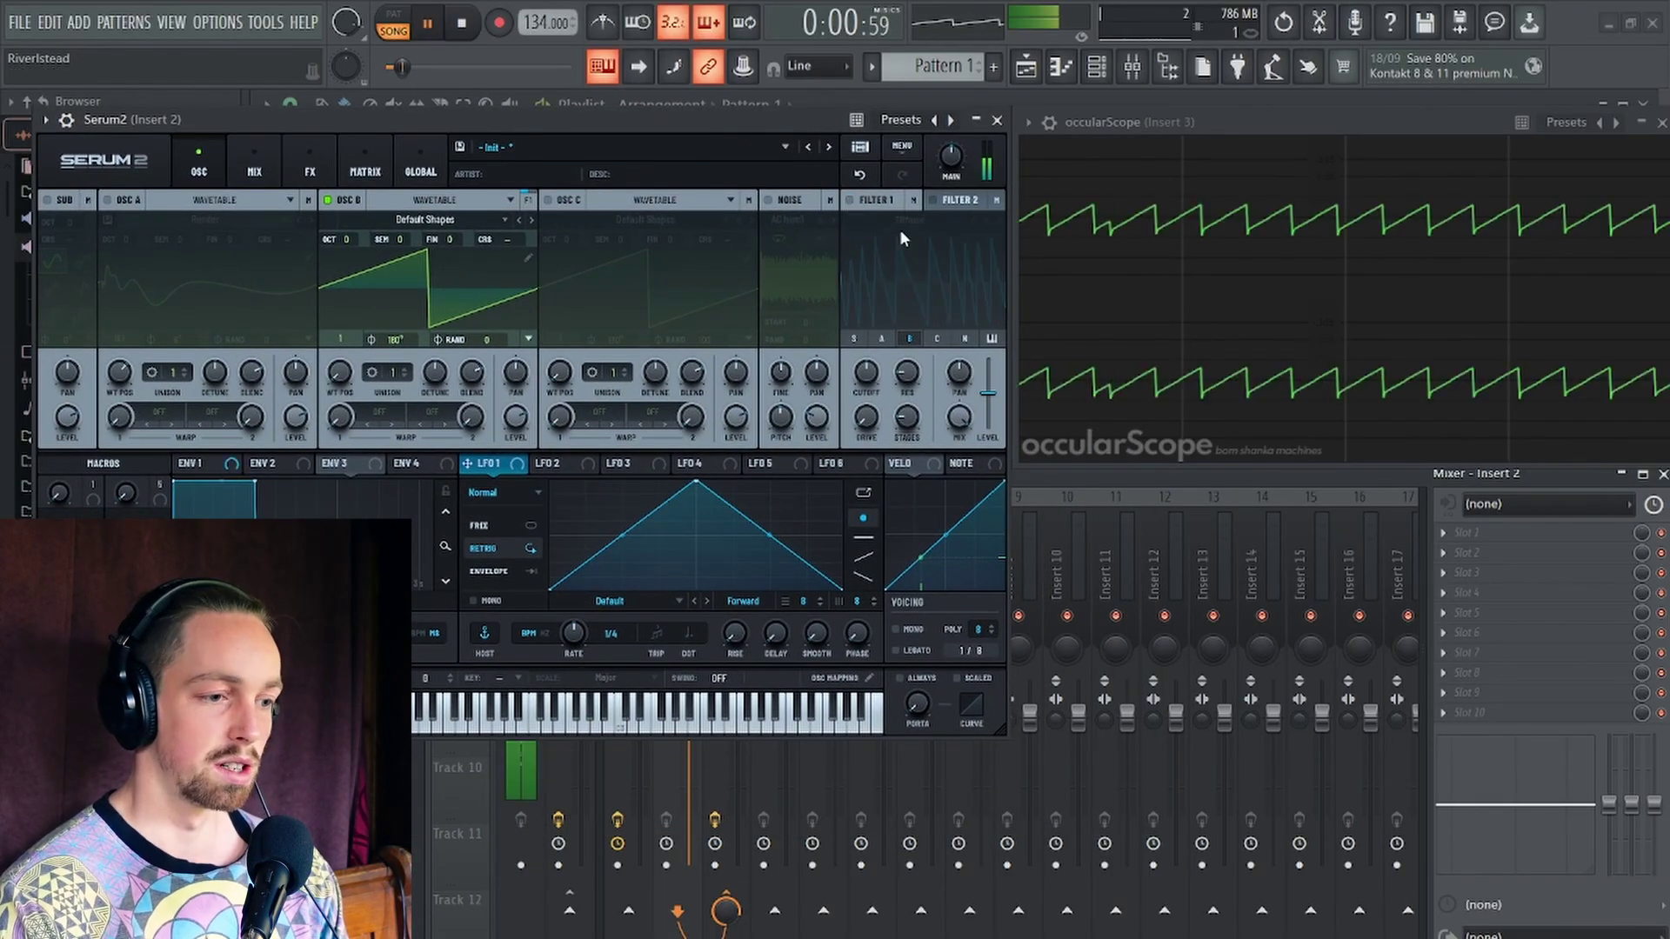
key(space)
click(849, 201)
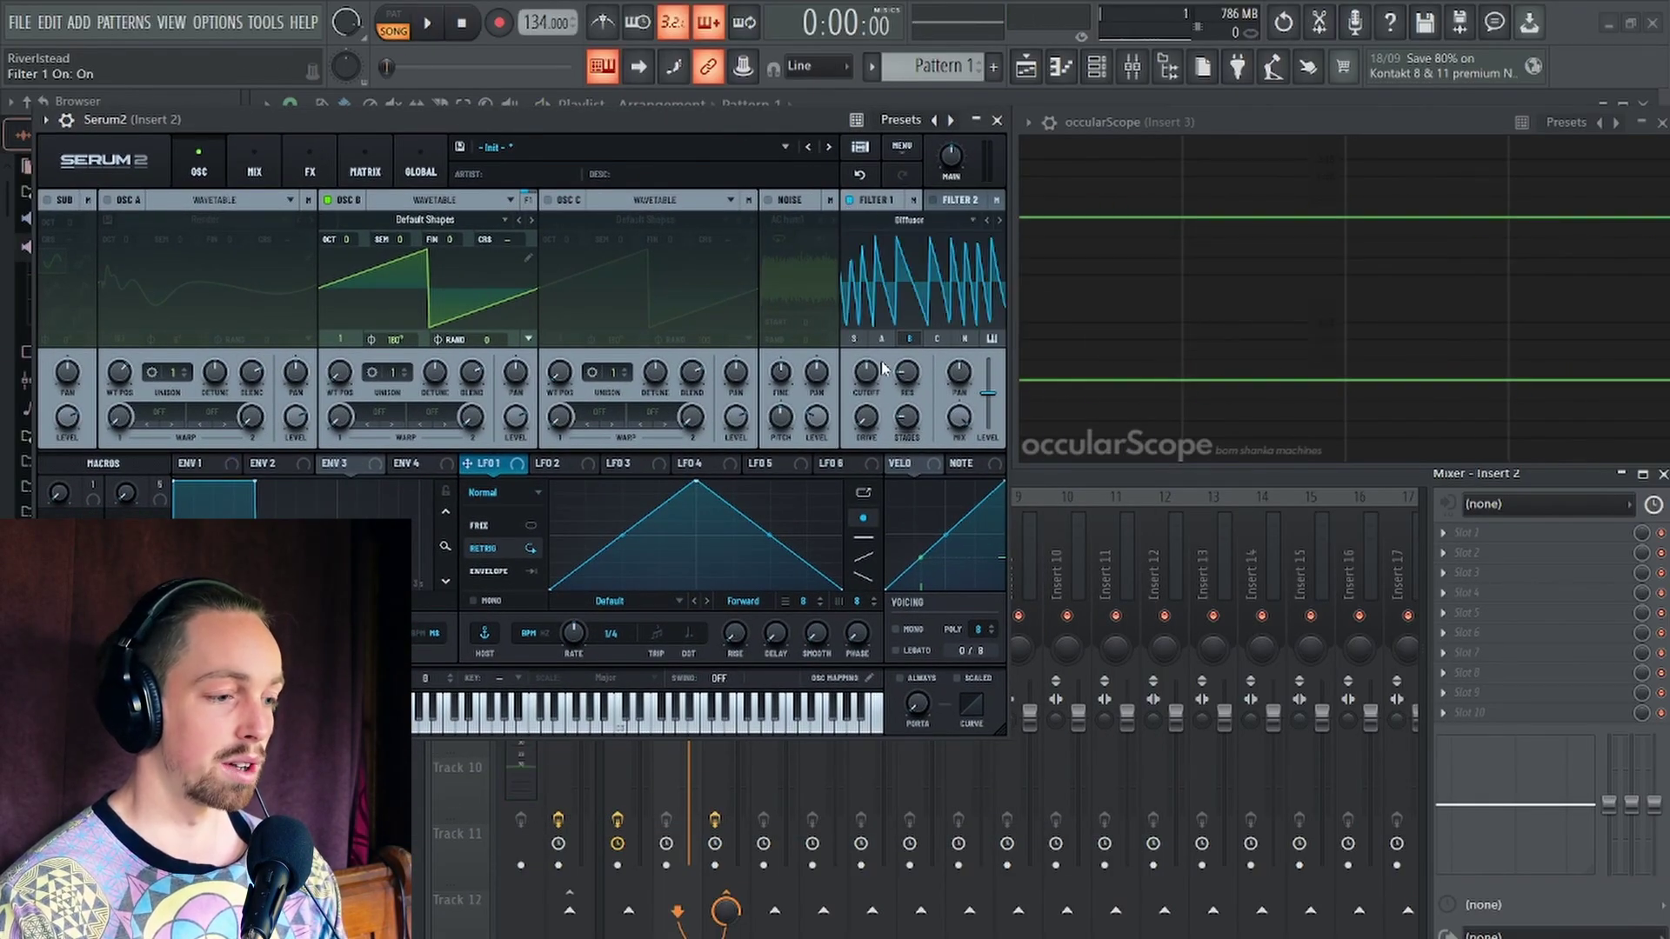
key(space)
key(space)
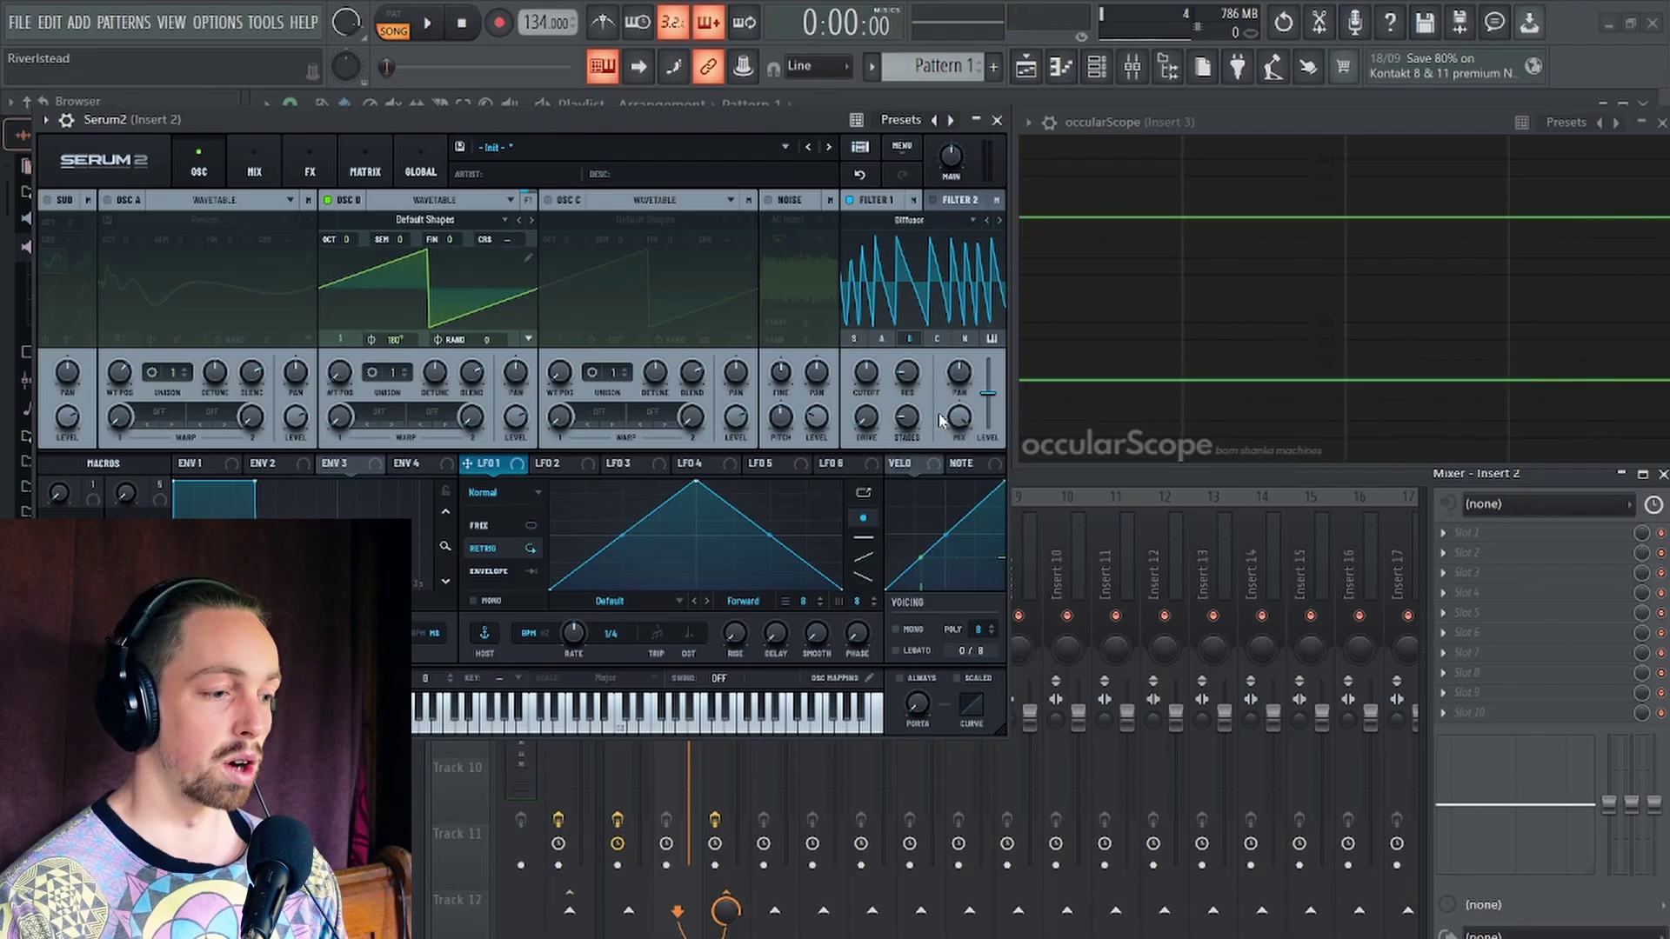
While auditioning, adjust Filter 1's stages and set its resonance to 22%
drag(907, 378, 923, 362)
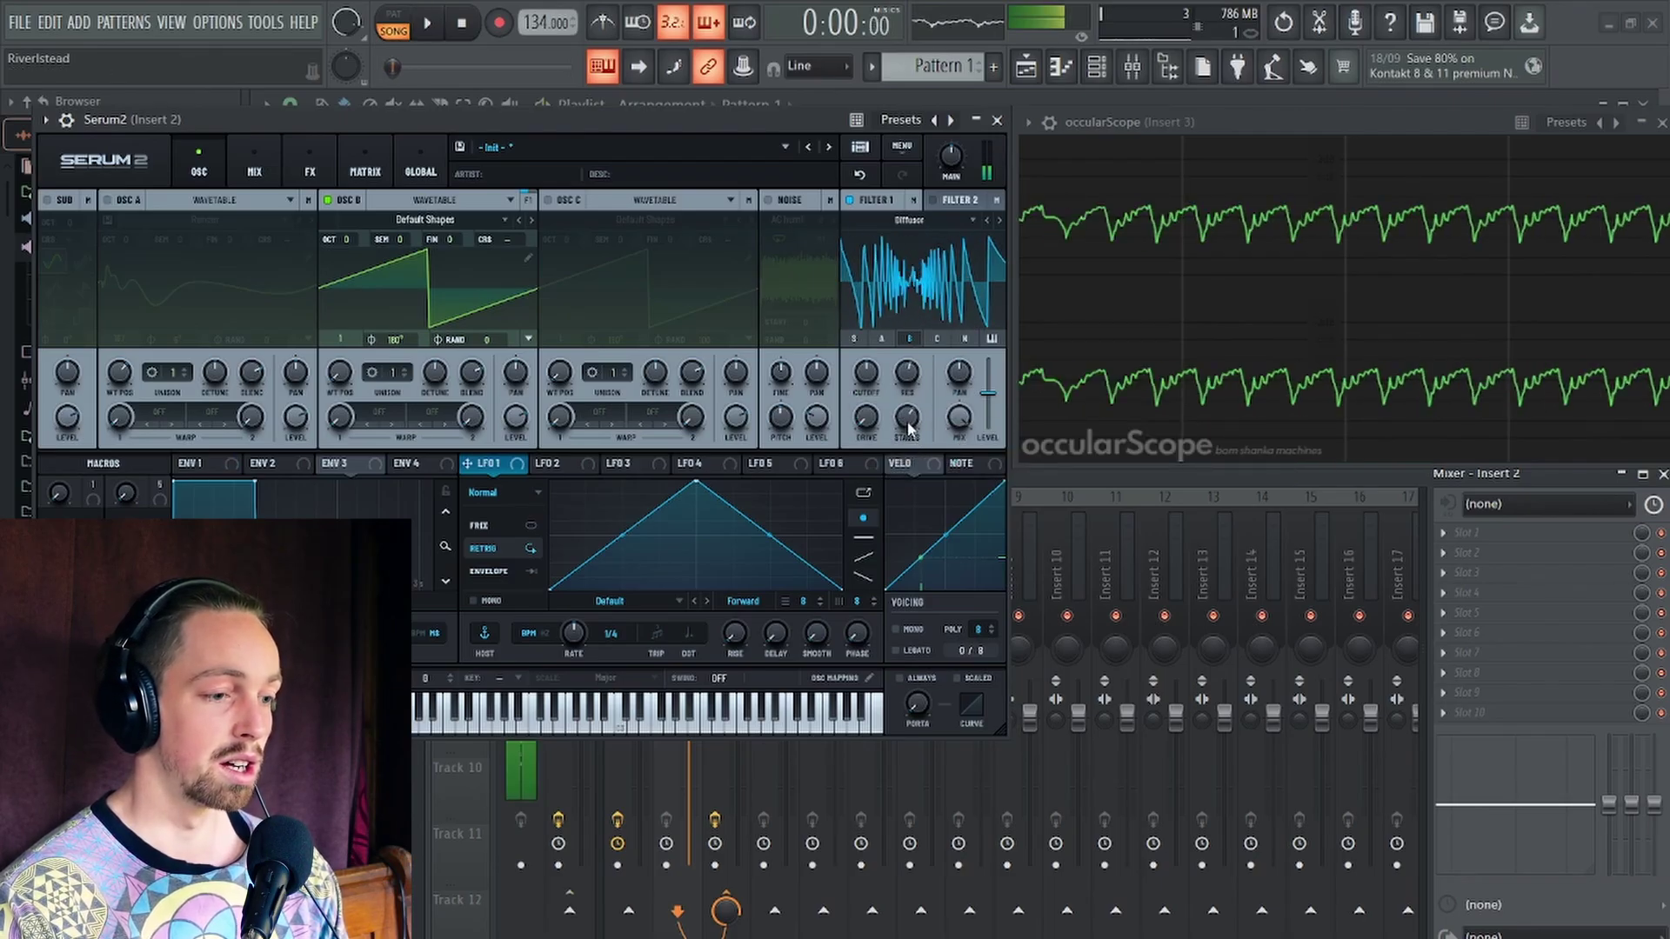
drag(906, 428, 927, 571)
mouse_move(906, 374)
mouse_down()
mouse_move(909, 439)
mouse_move(913, 359)
mouse_up()
key(space)
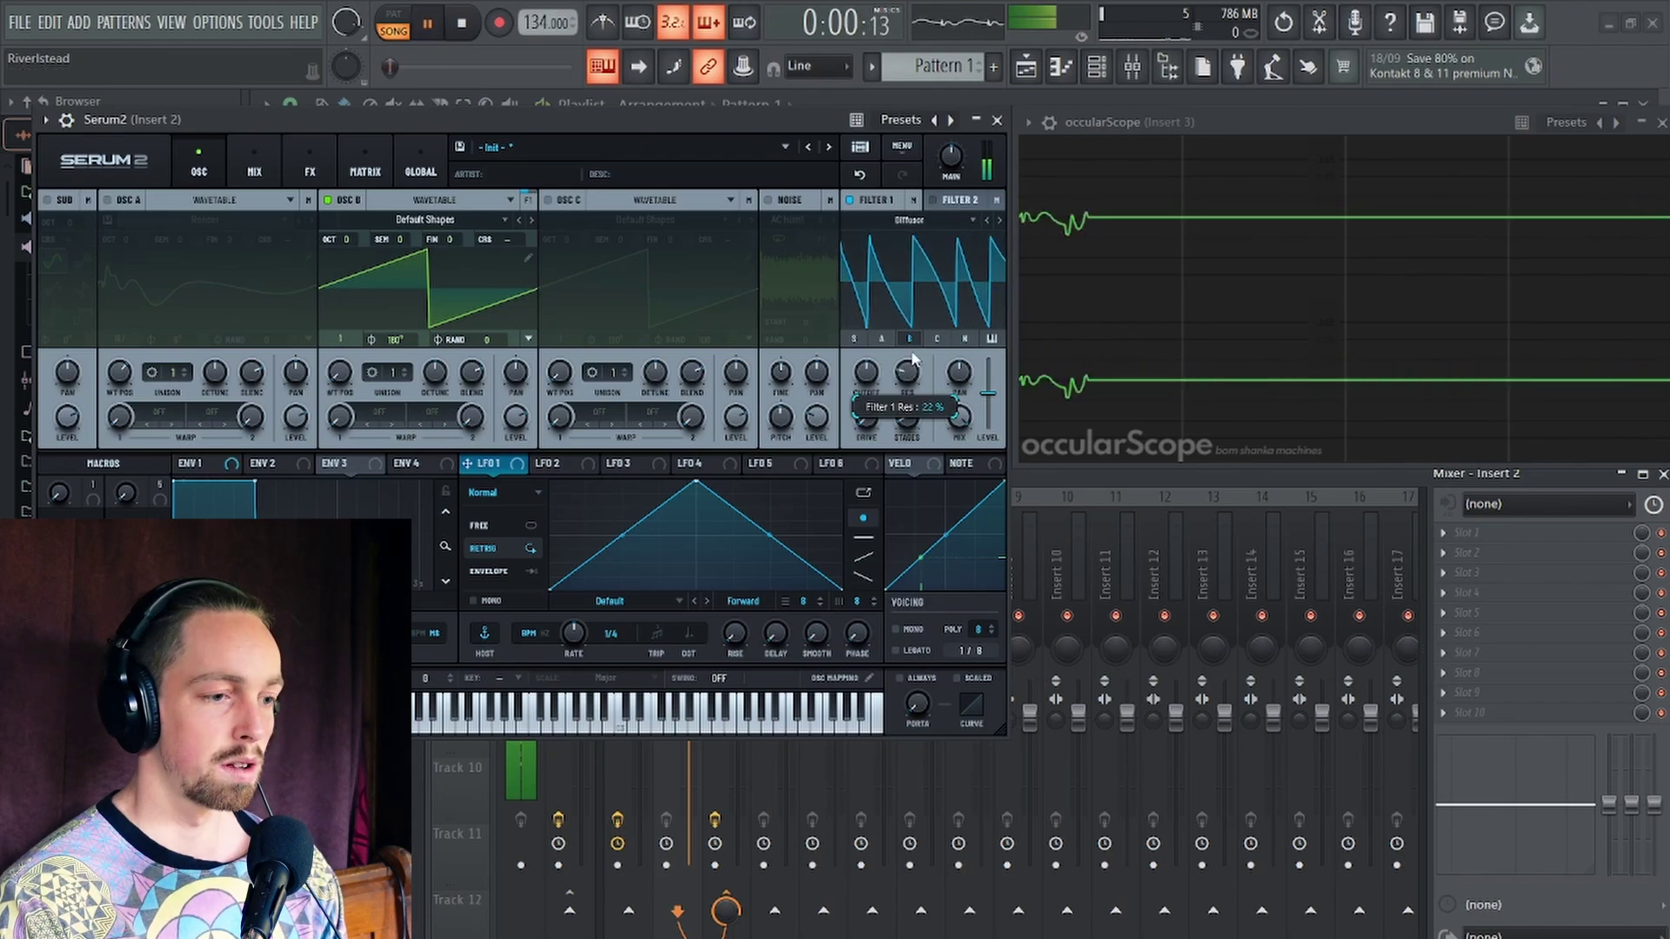
key(space)
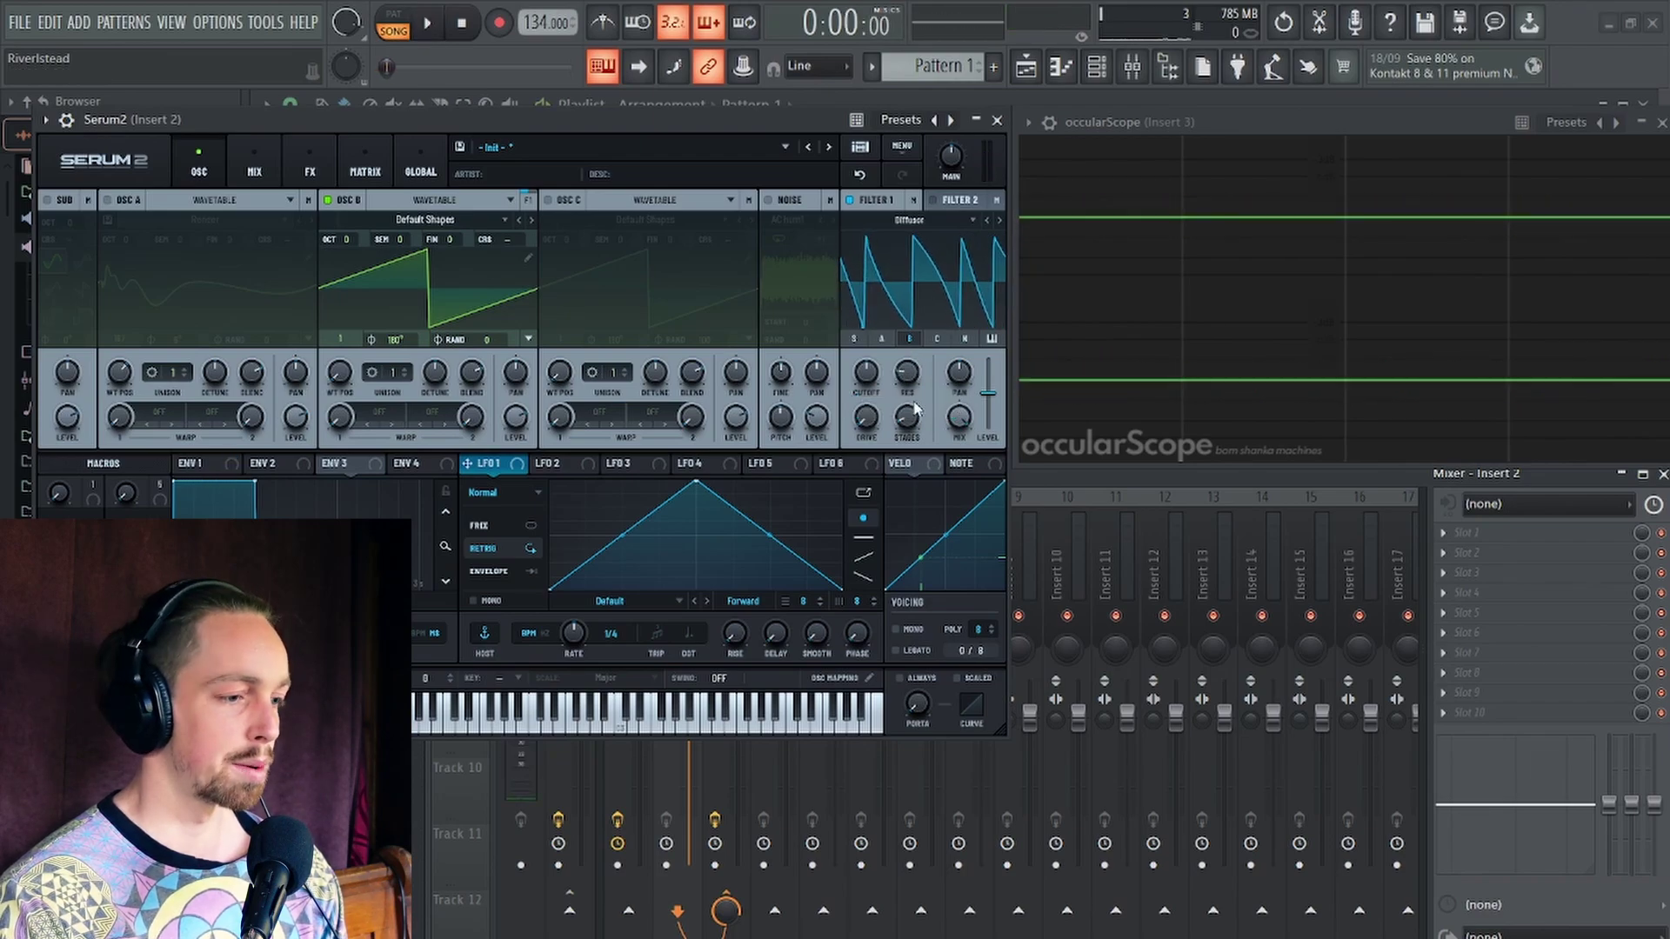
Resample the patch to oscillator B and turn Filter 1 off
click(955, 167)
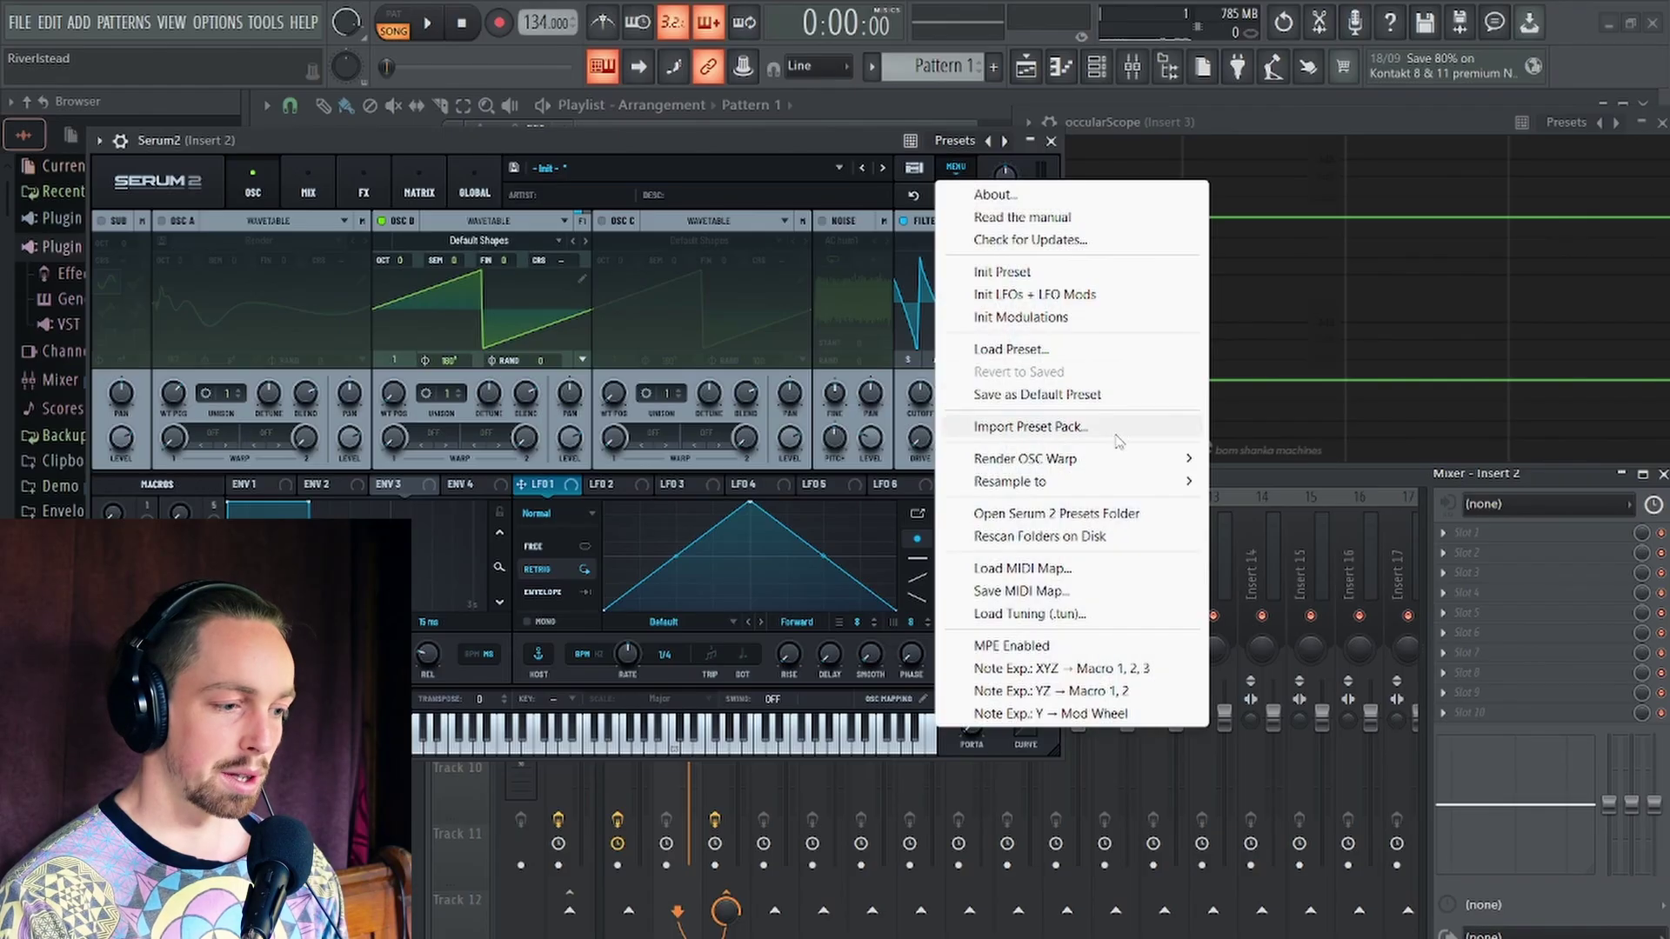
mouse_move(1066, 493)
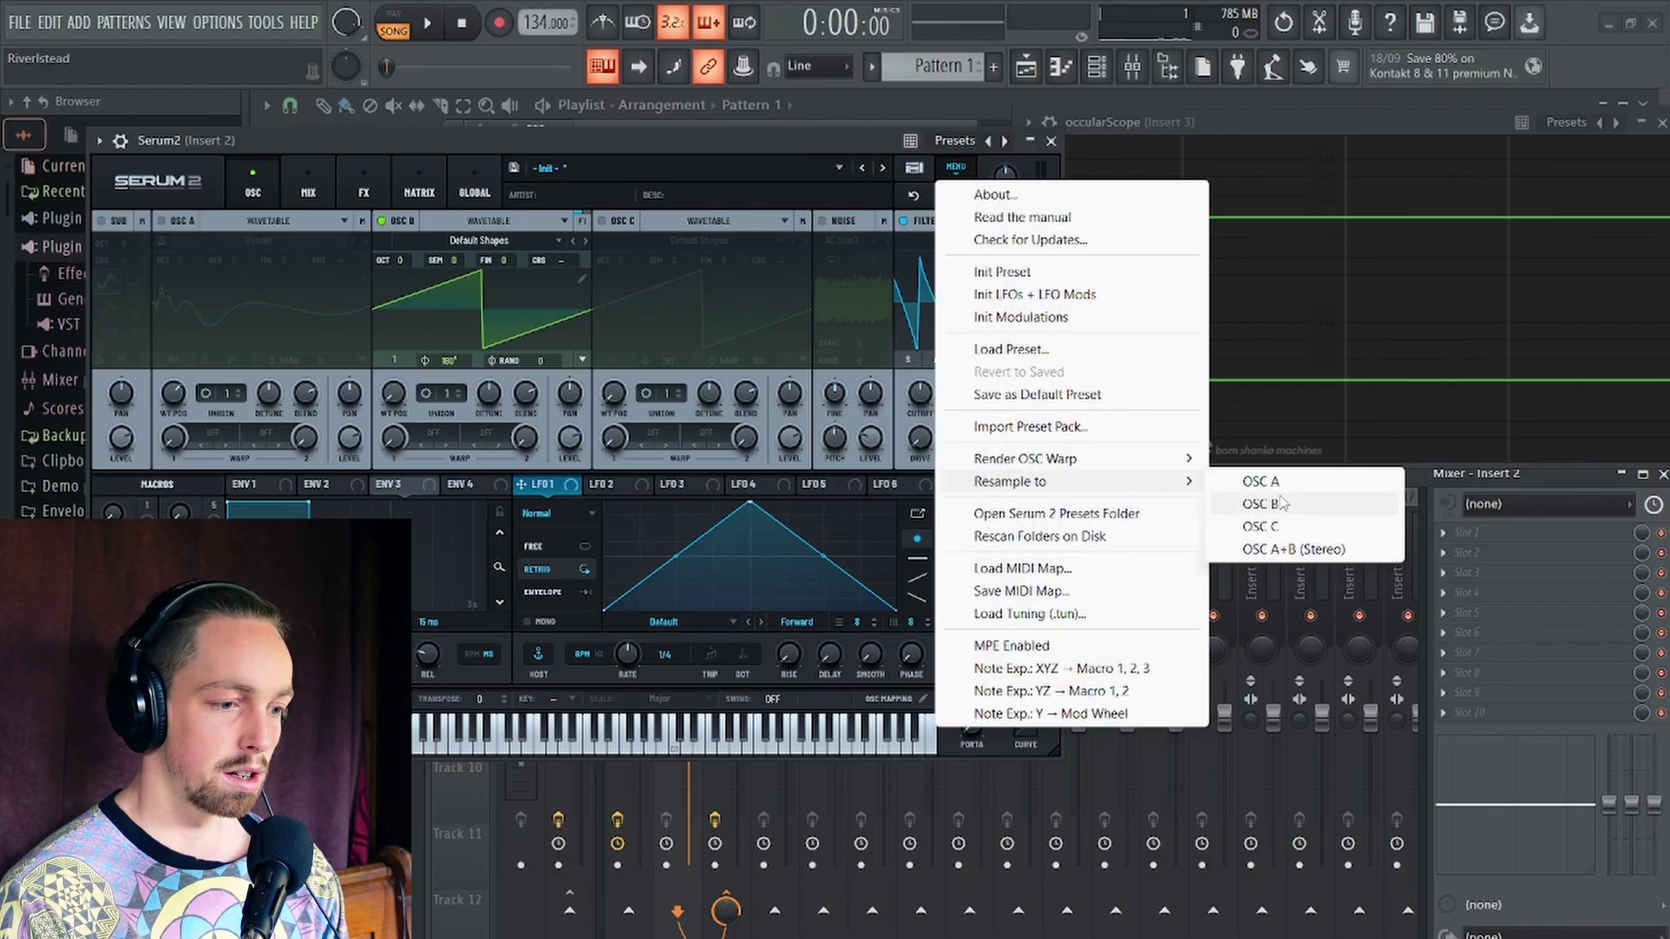
click(1261, 504)
click(903, 221)
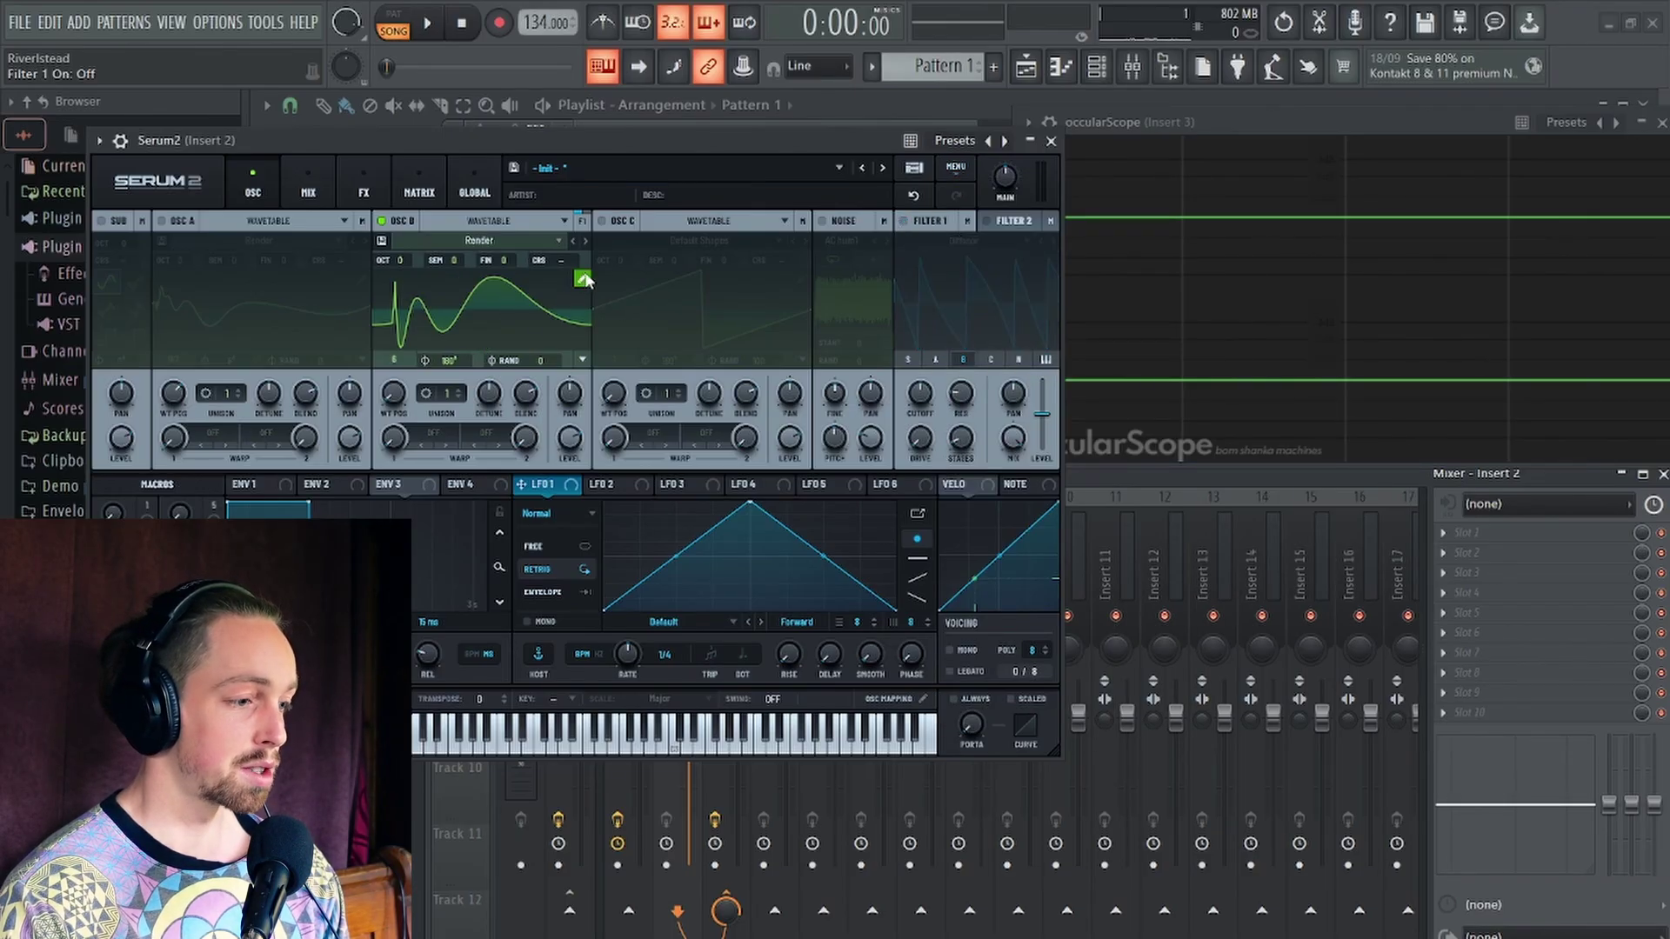
Inspect oscillator B's rendered waveform in the wavetable editor, close the editor and set the oscillator's phase to 30°
click(582, 278)
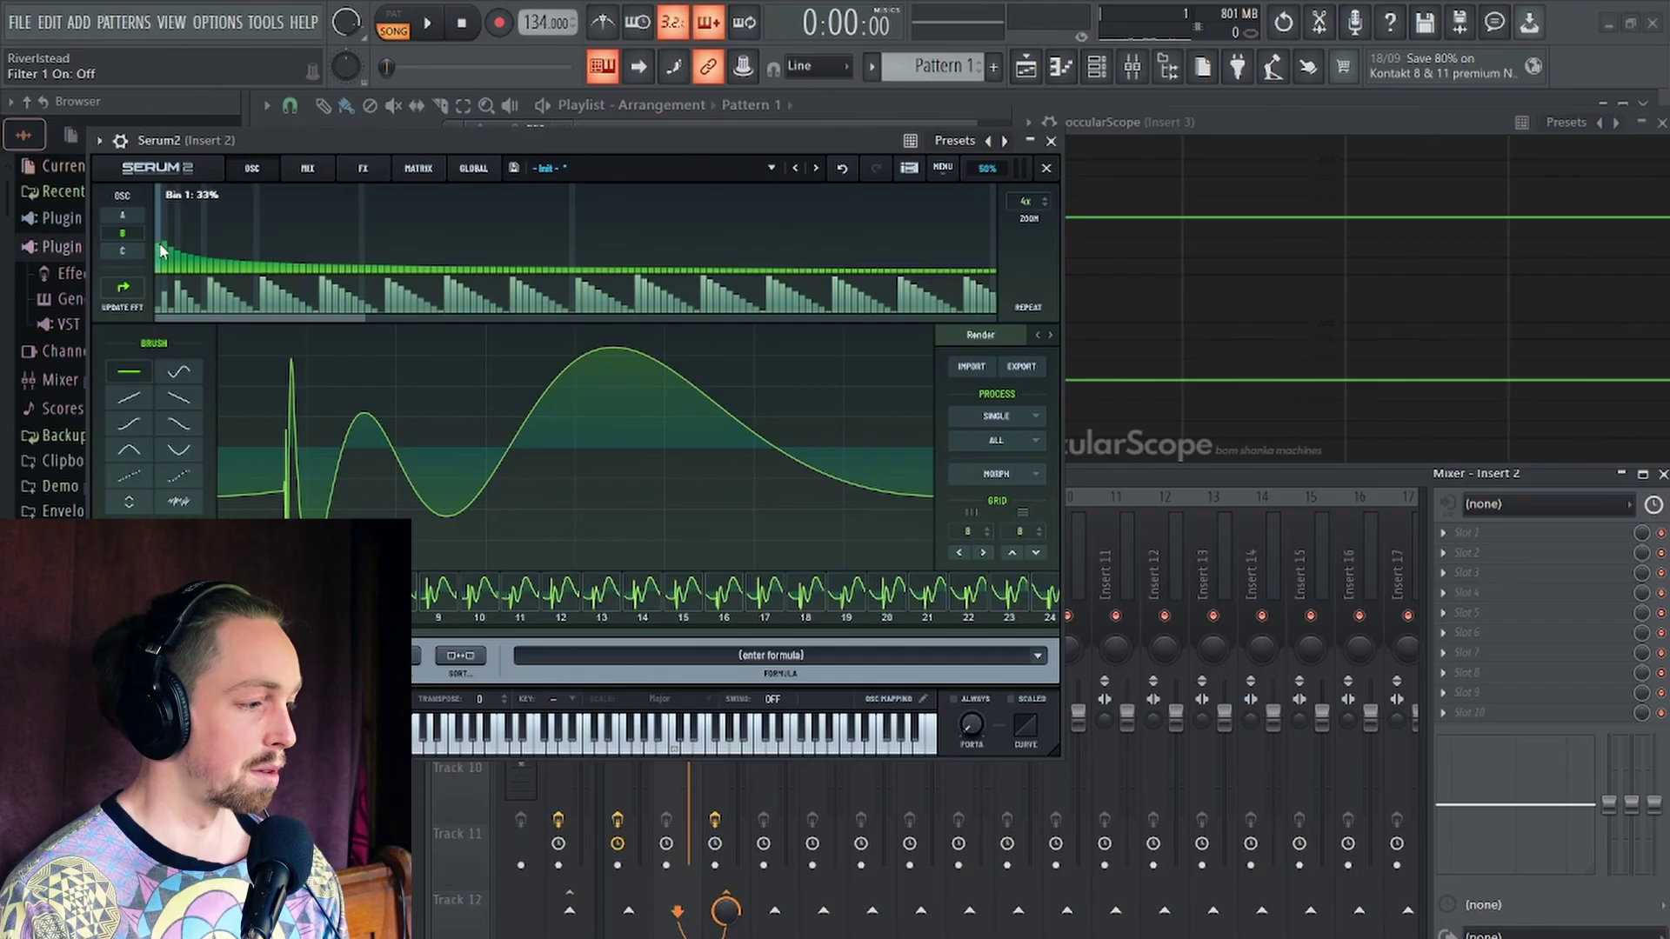
click(1046, 167)
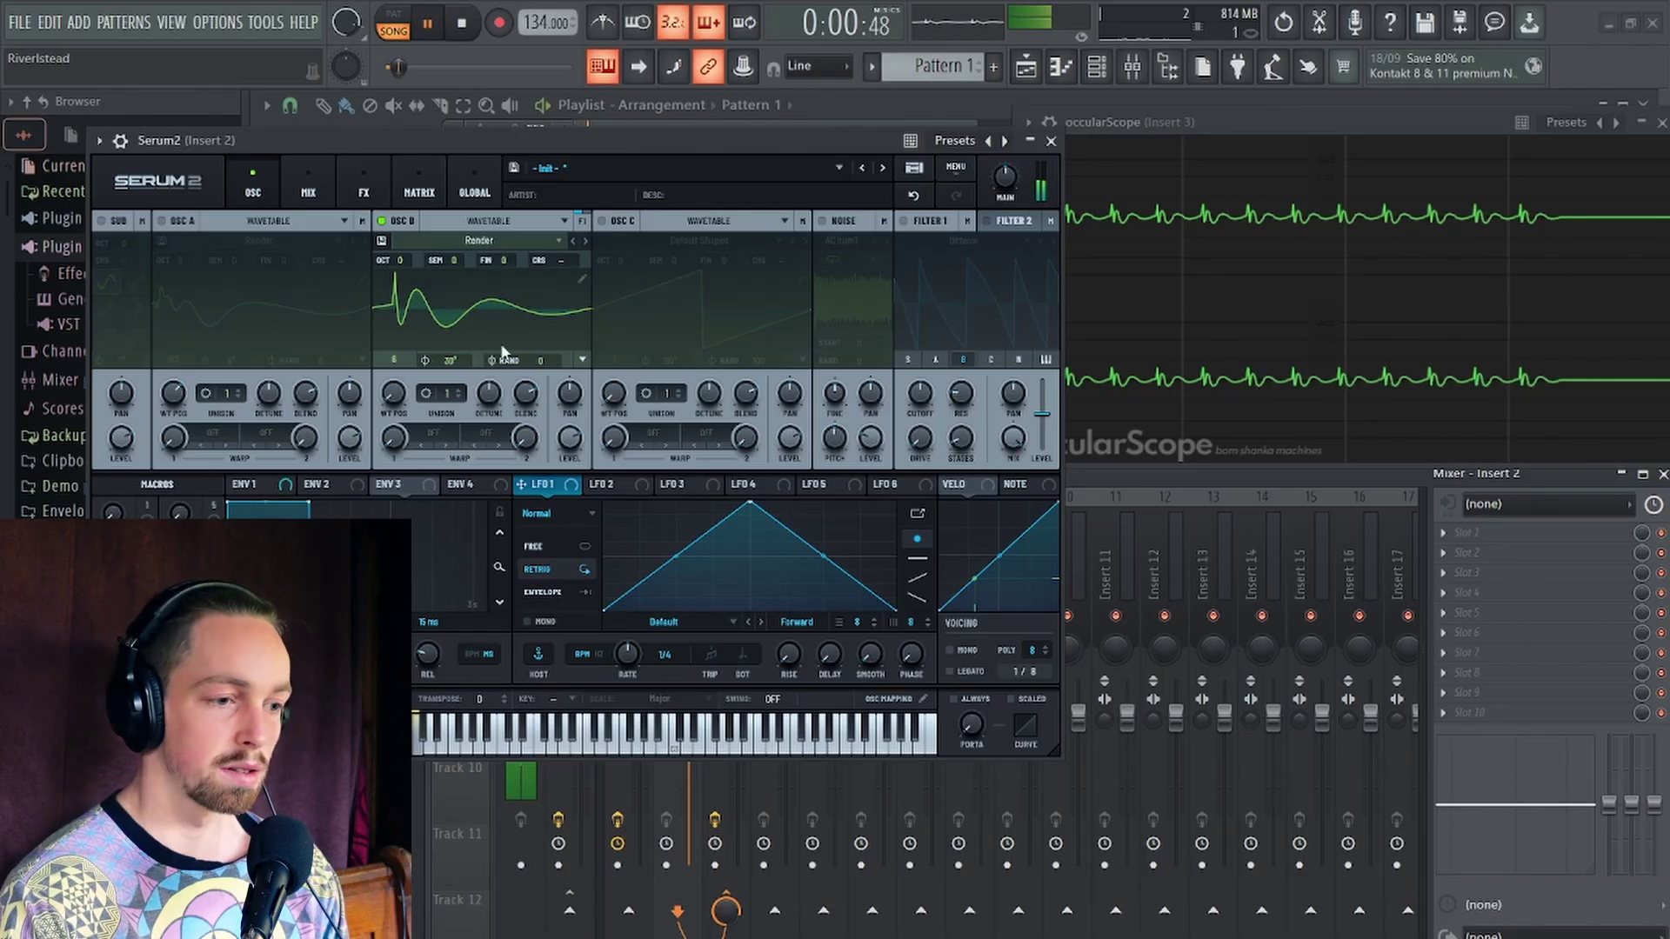
Enable the sub oscillator and set its phase to about 155° while auditioning it against oscillator B
click(100, 221)
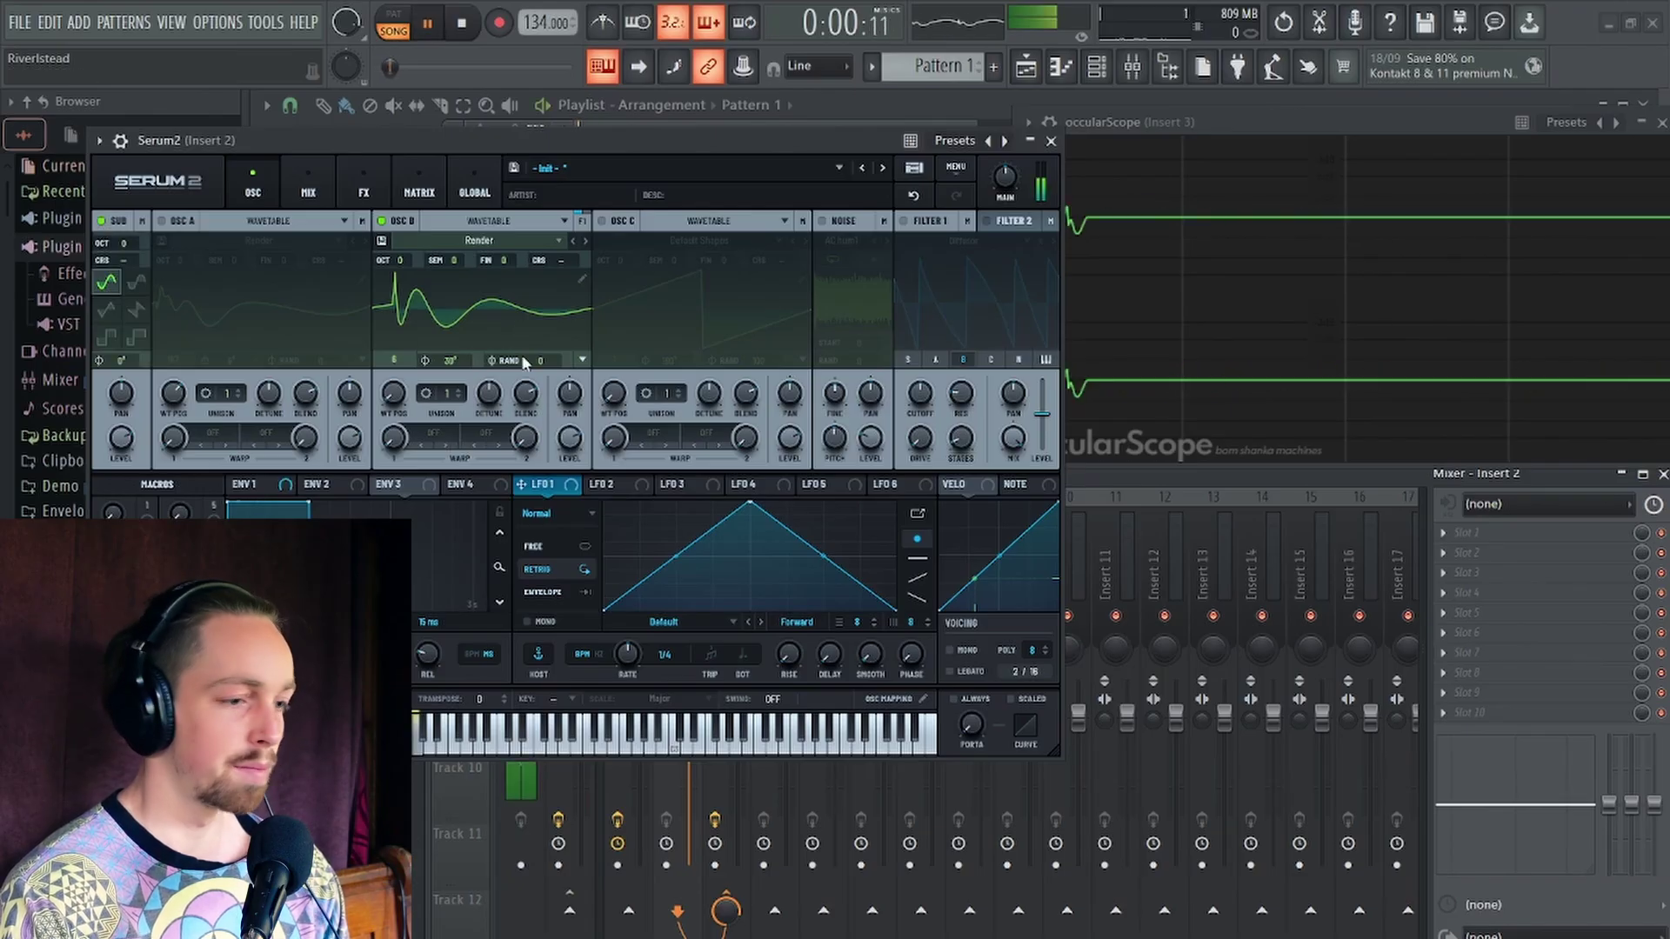
drag(121, 369, 125, 367)
drag(132, 331, 135, 255)
key(space)
key(space)
key(space)
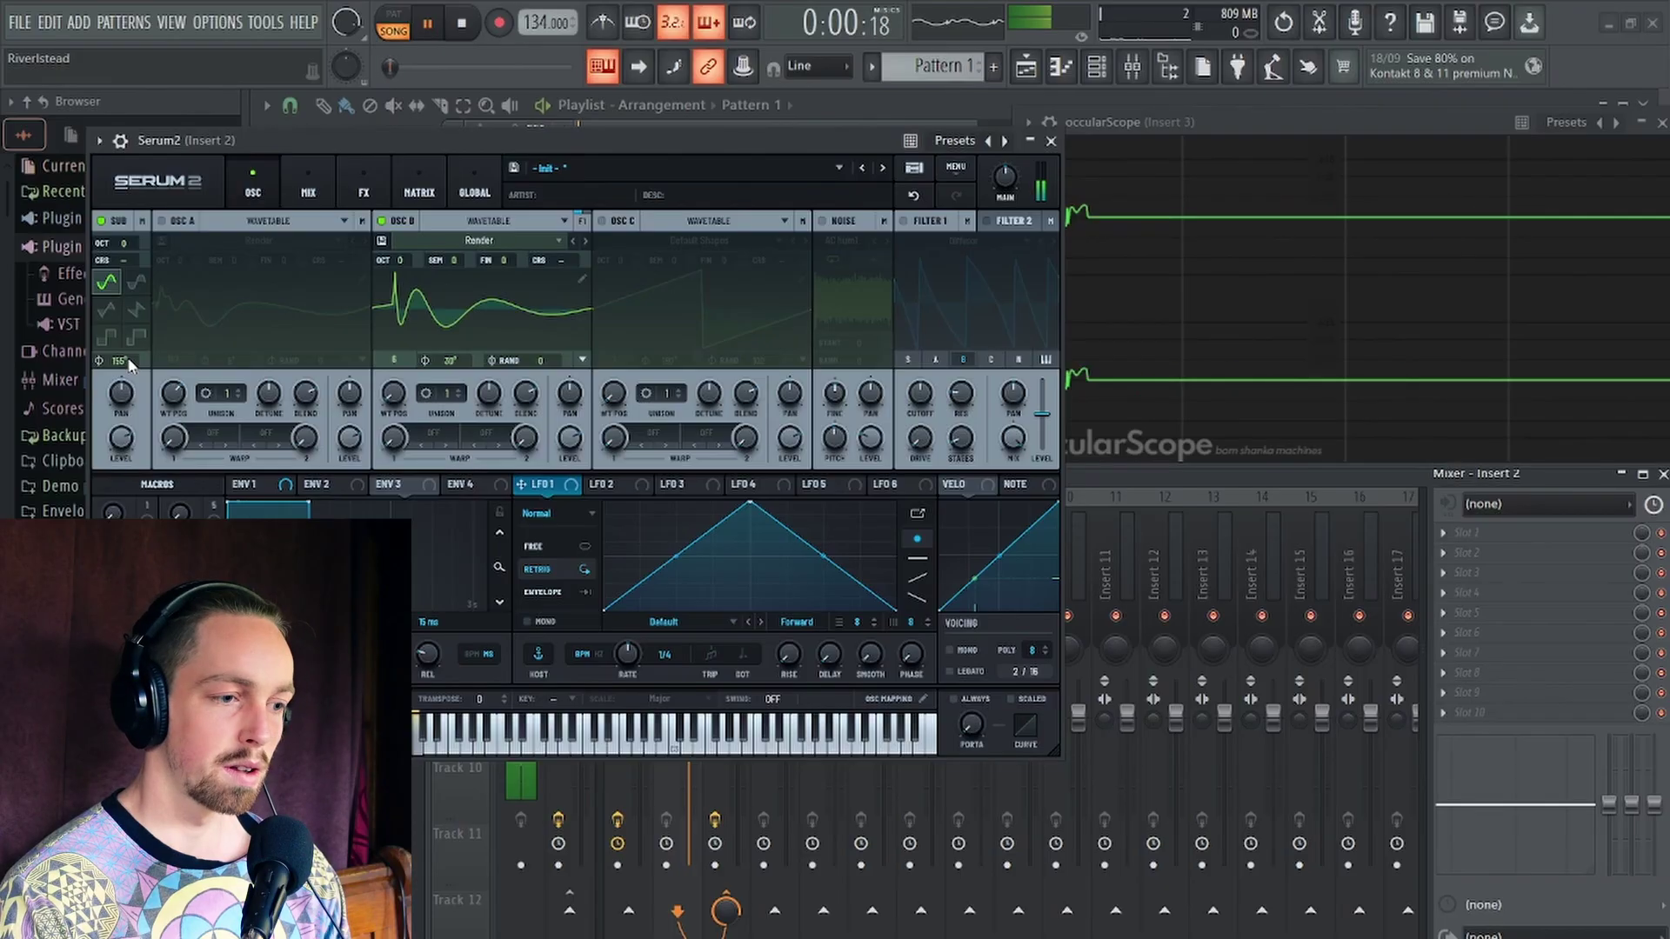
key(space)
Copy oscillator B onto oscillator A and disable oscillator B
drag(525, 149, 669, 184)
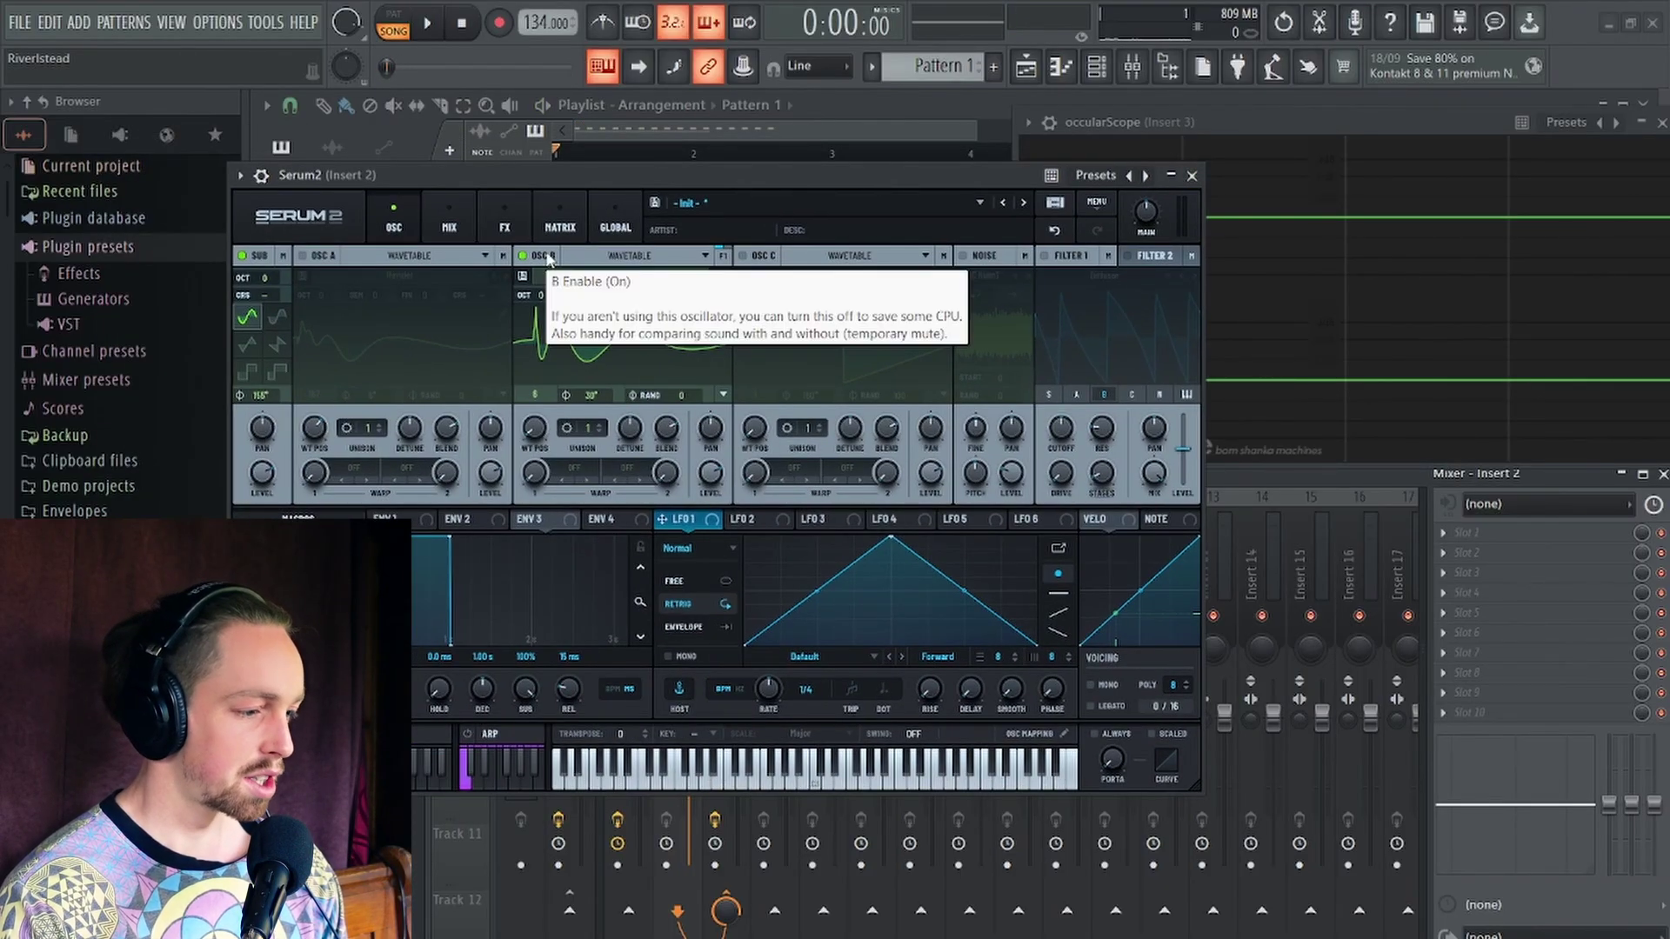
drag(500, 250, 311, 265)
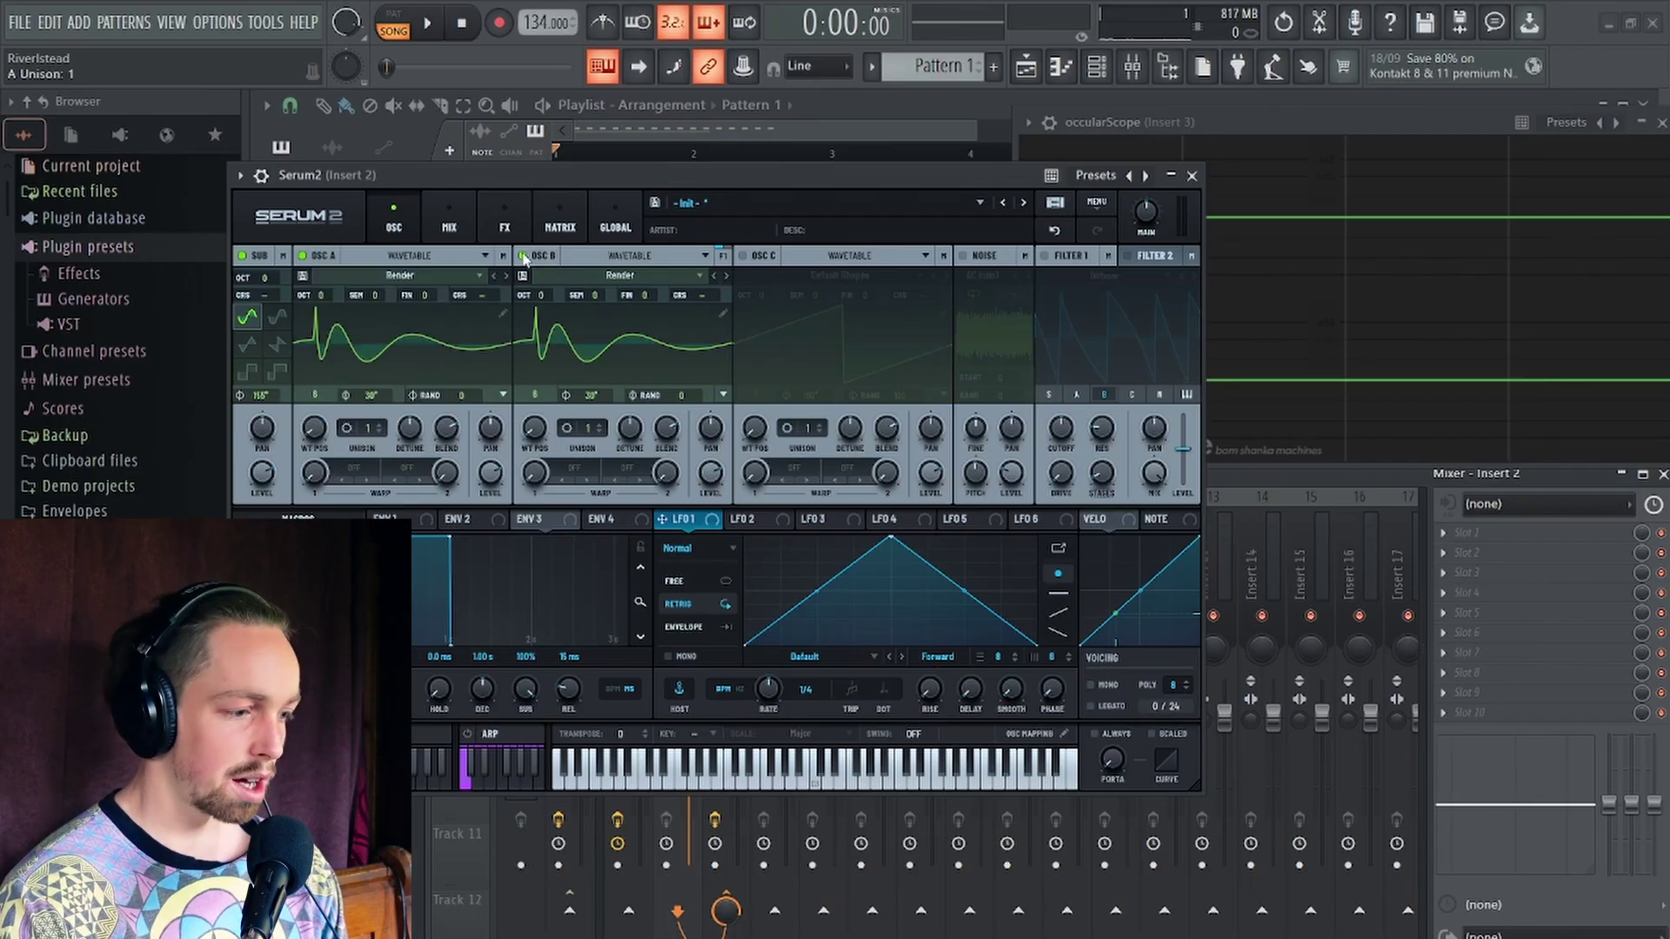
click(523, 257)
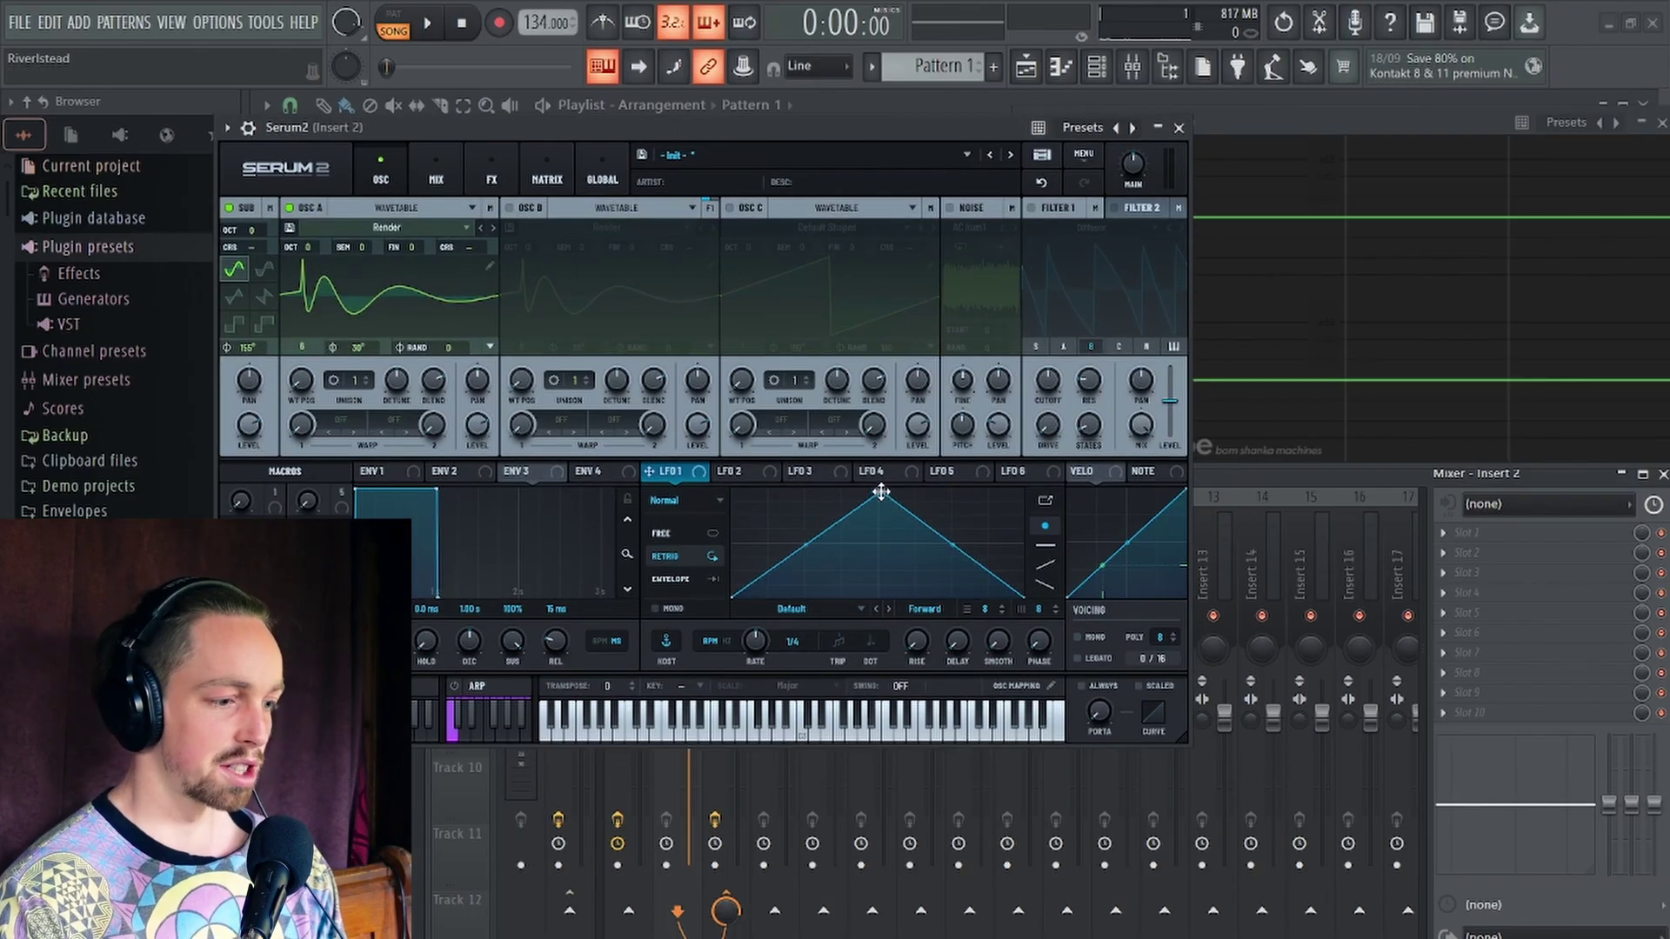
Reshape LFO 1 into a gently falling curve with a steep drop at the end and set its rate to 1/16
drag(878, 488, 732, 489)
double_click(877, 519)
drag(877, 518, 841, 492)
drag(951, 516, 1000, 526)
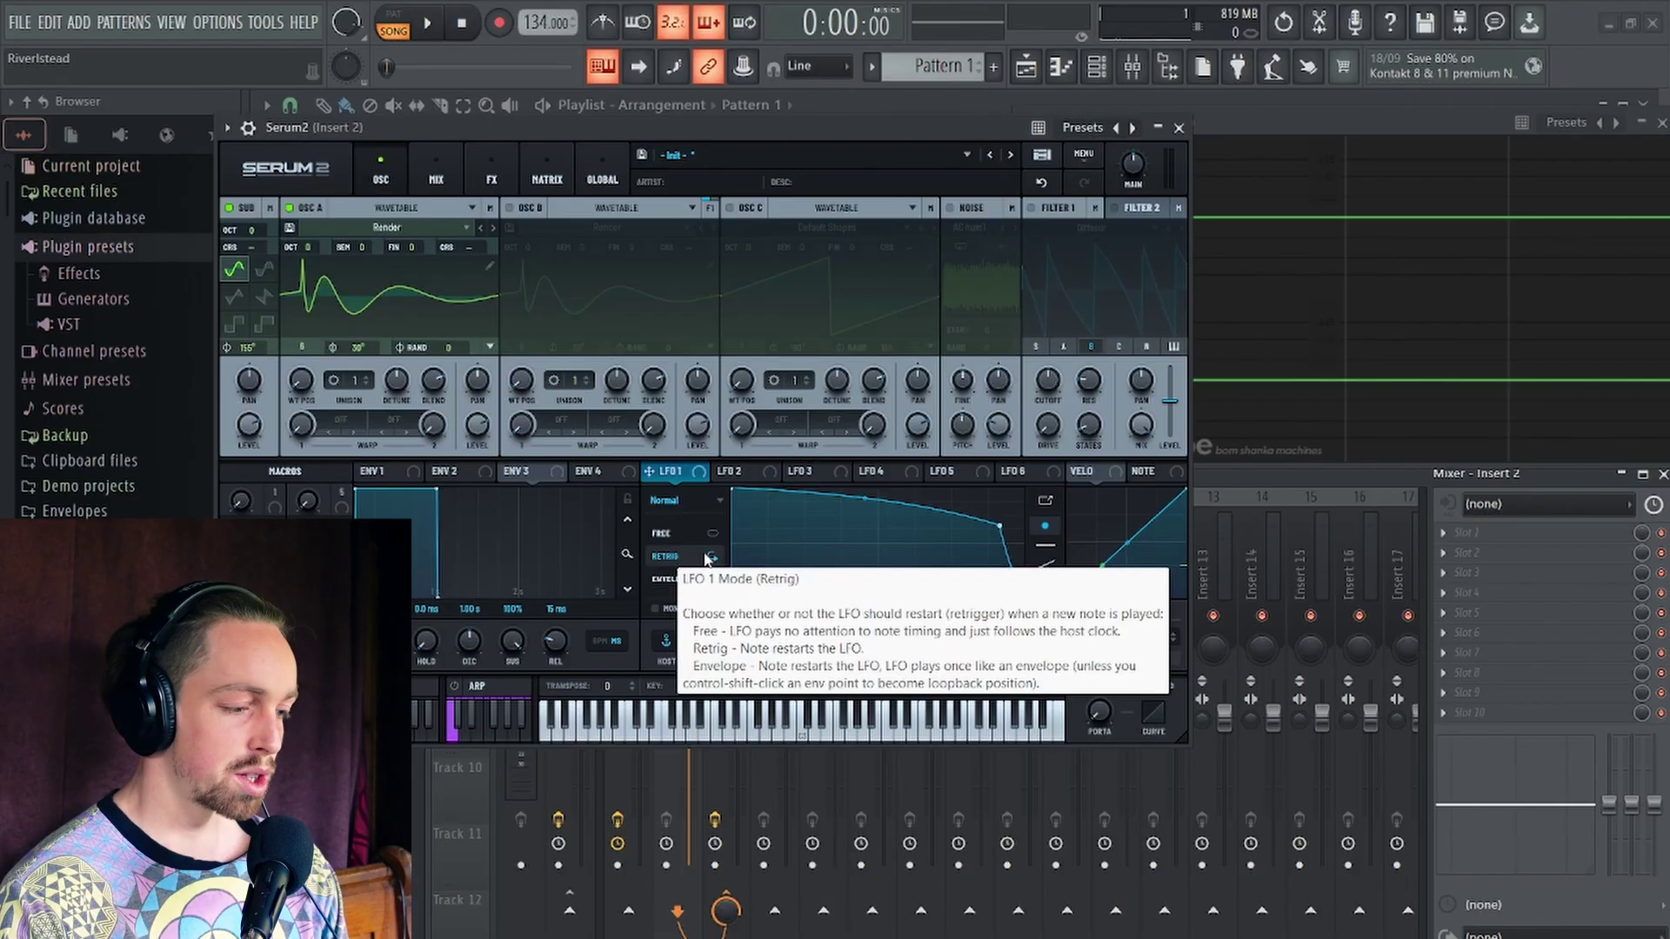
scroll(759, 652, up, 2)
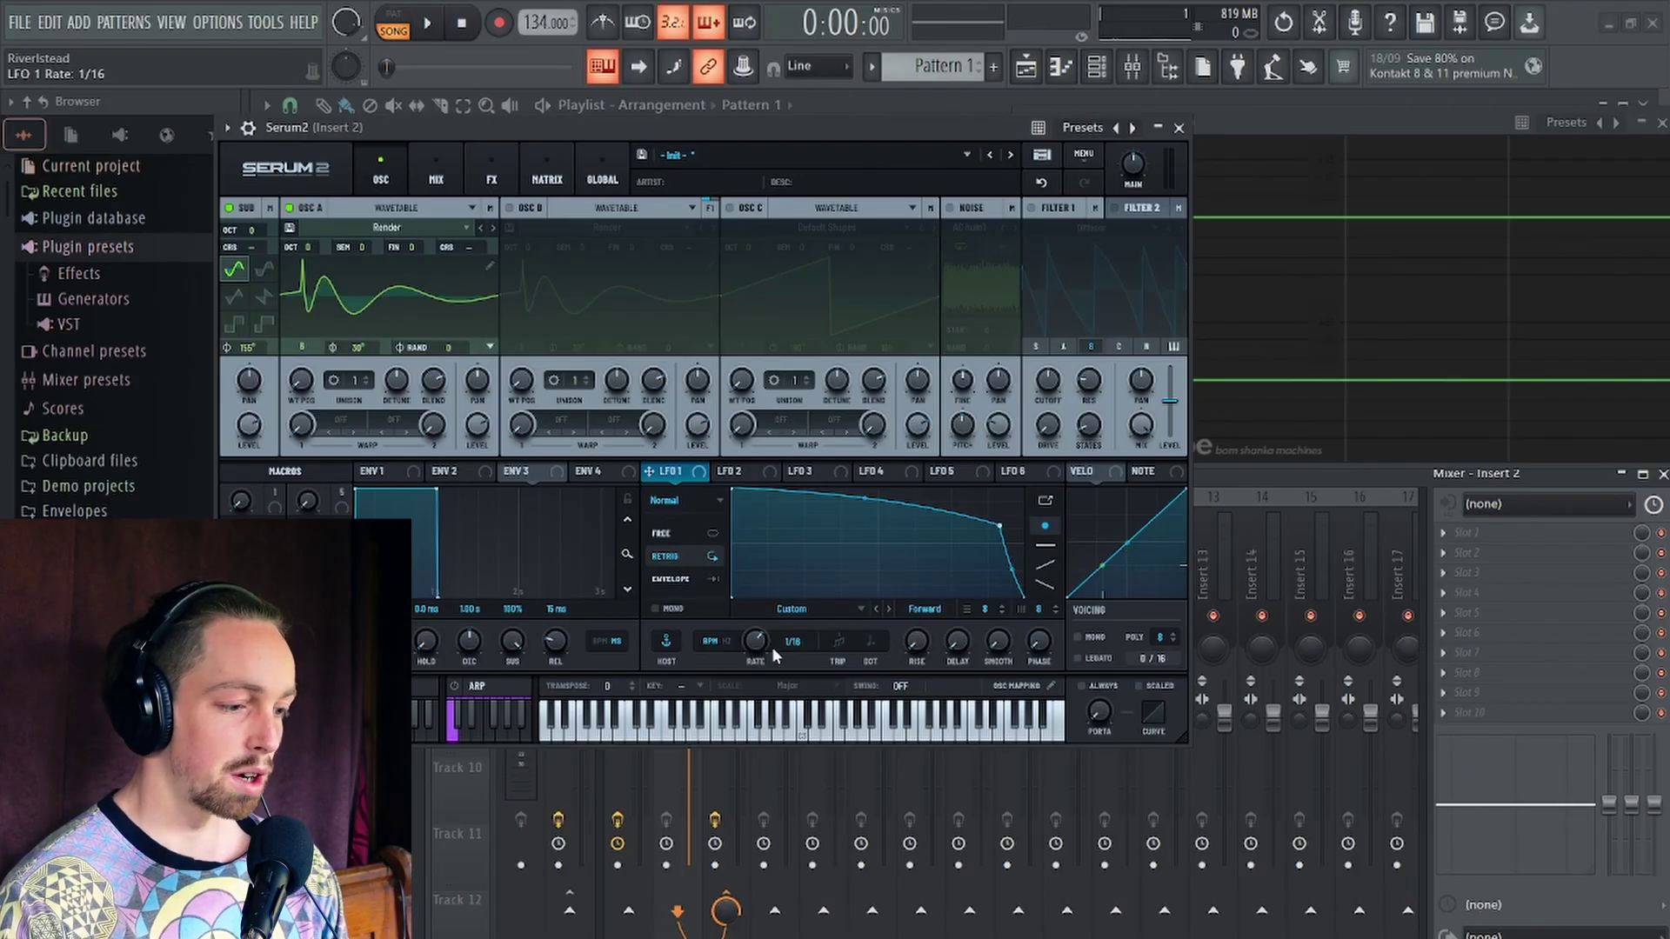
Enable mono voicing, set Env 3's attack to 0.1 ms and release to 0.5 ms, and audition the sound
click(1077, 637)
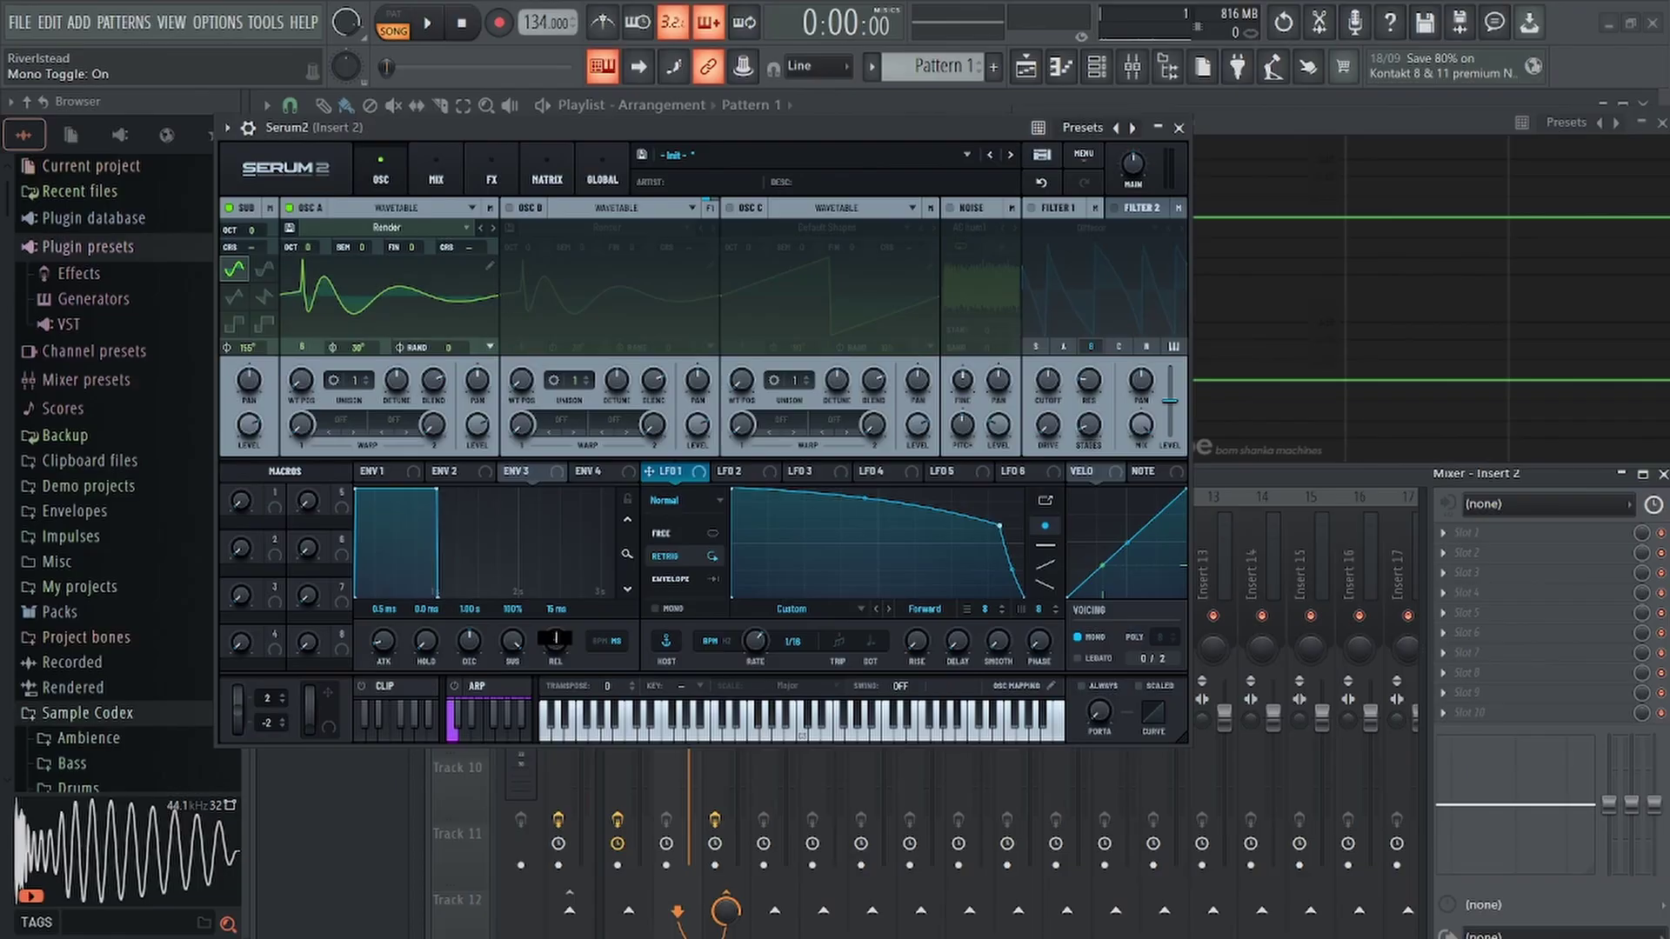
drag(554, 639, 554, 646)
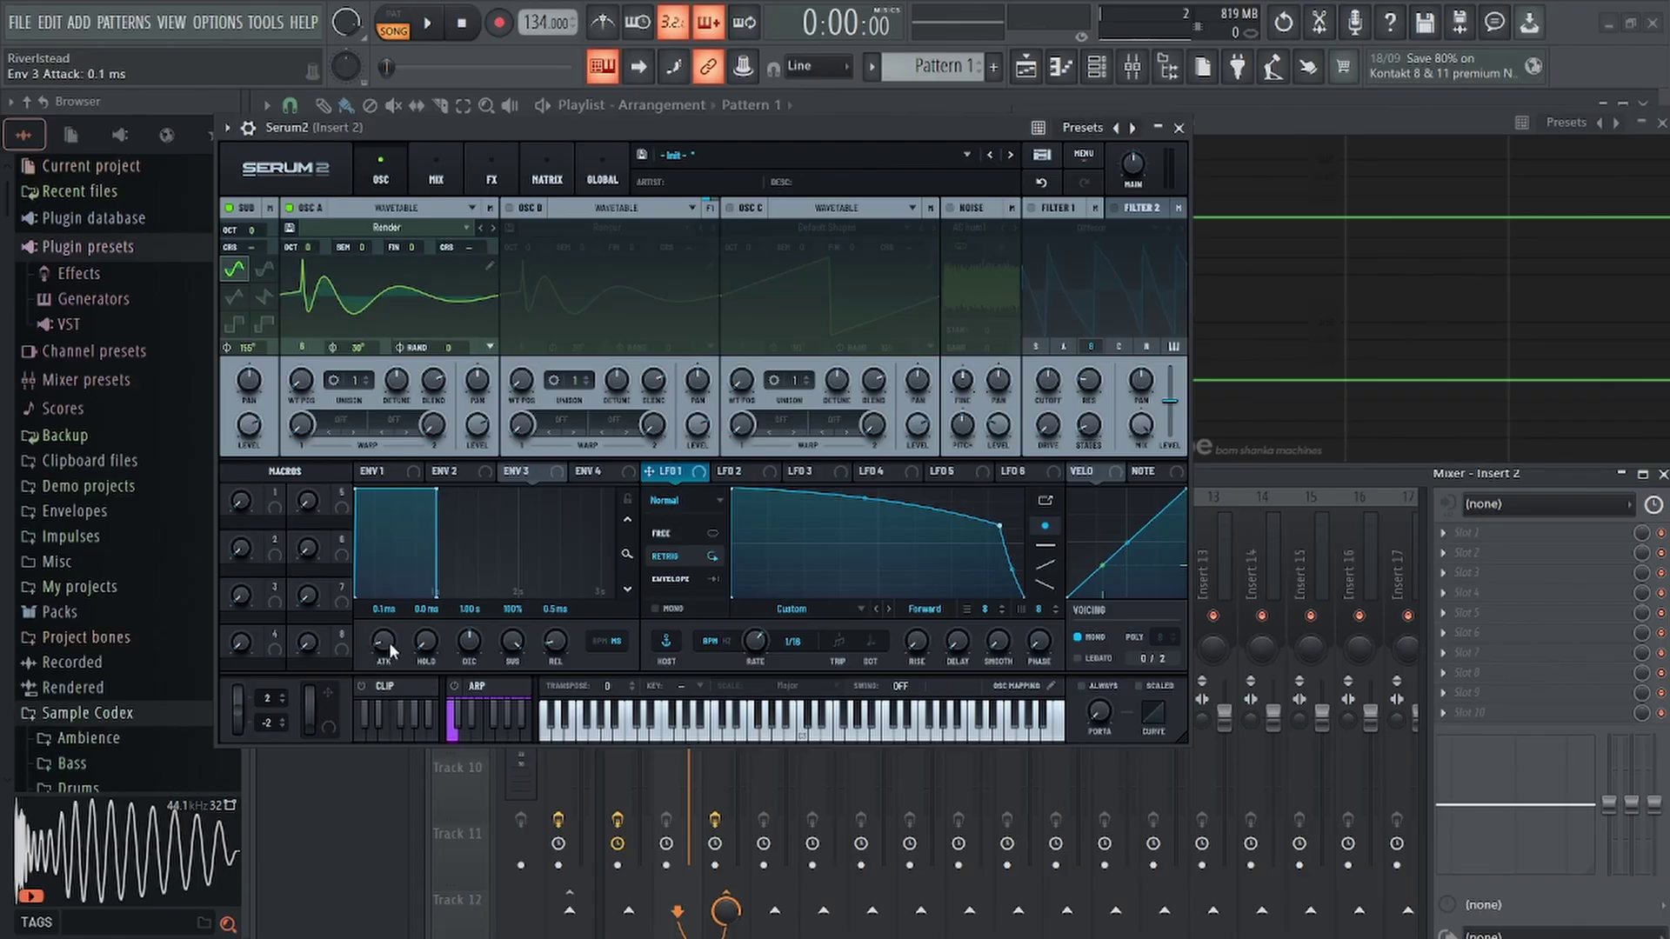
drag(605, 132, 658, 160)
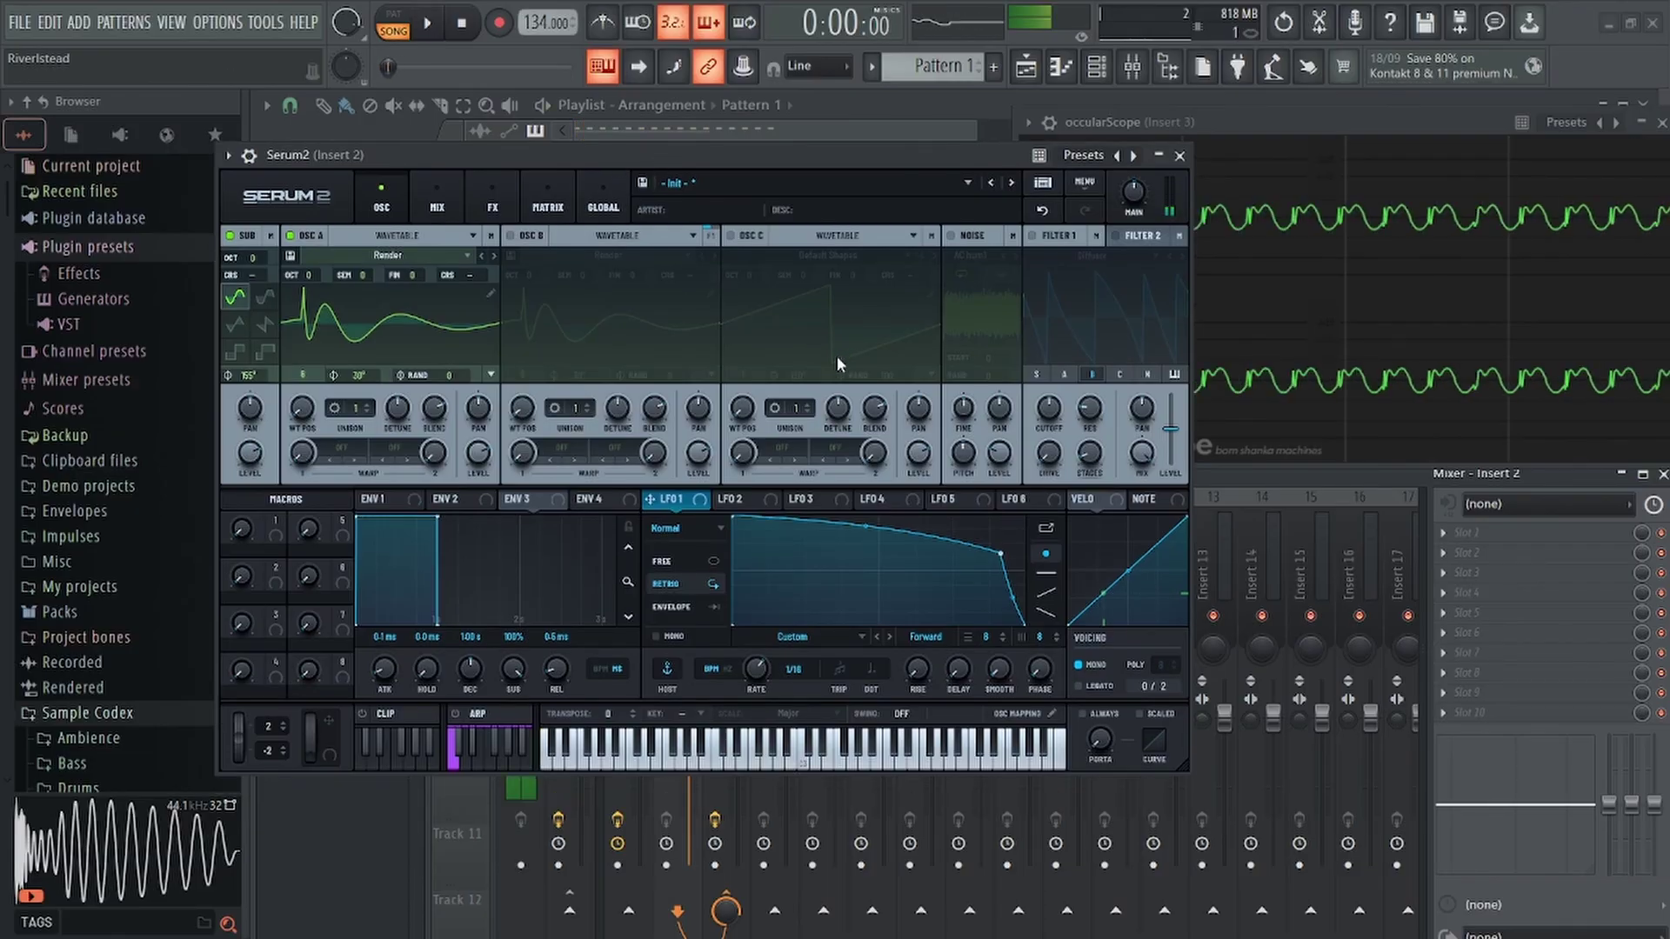
drag(510, 158, 530, 208)
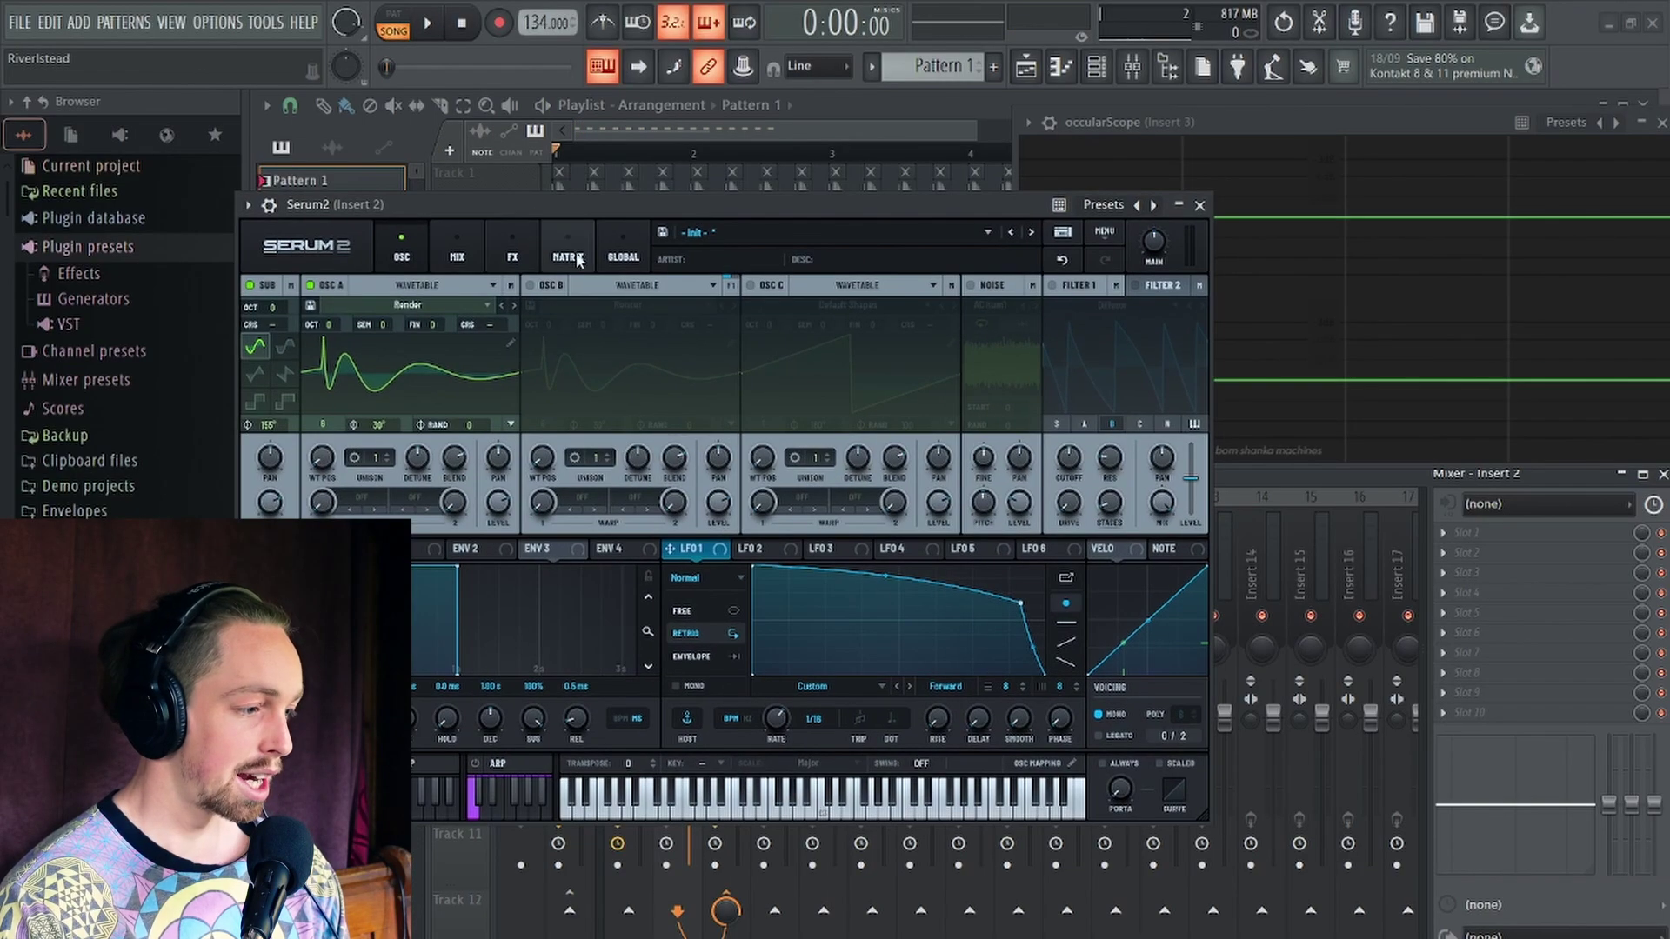
Close the Serum2, oscilloscope and mixer windows and open Pattern 1 from the playlist in the piano roll
click(1199, 205)
click(1424, 202)
click(1190, 336)
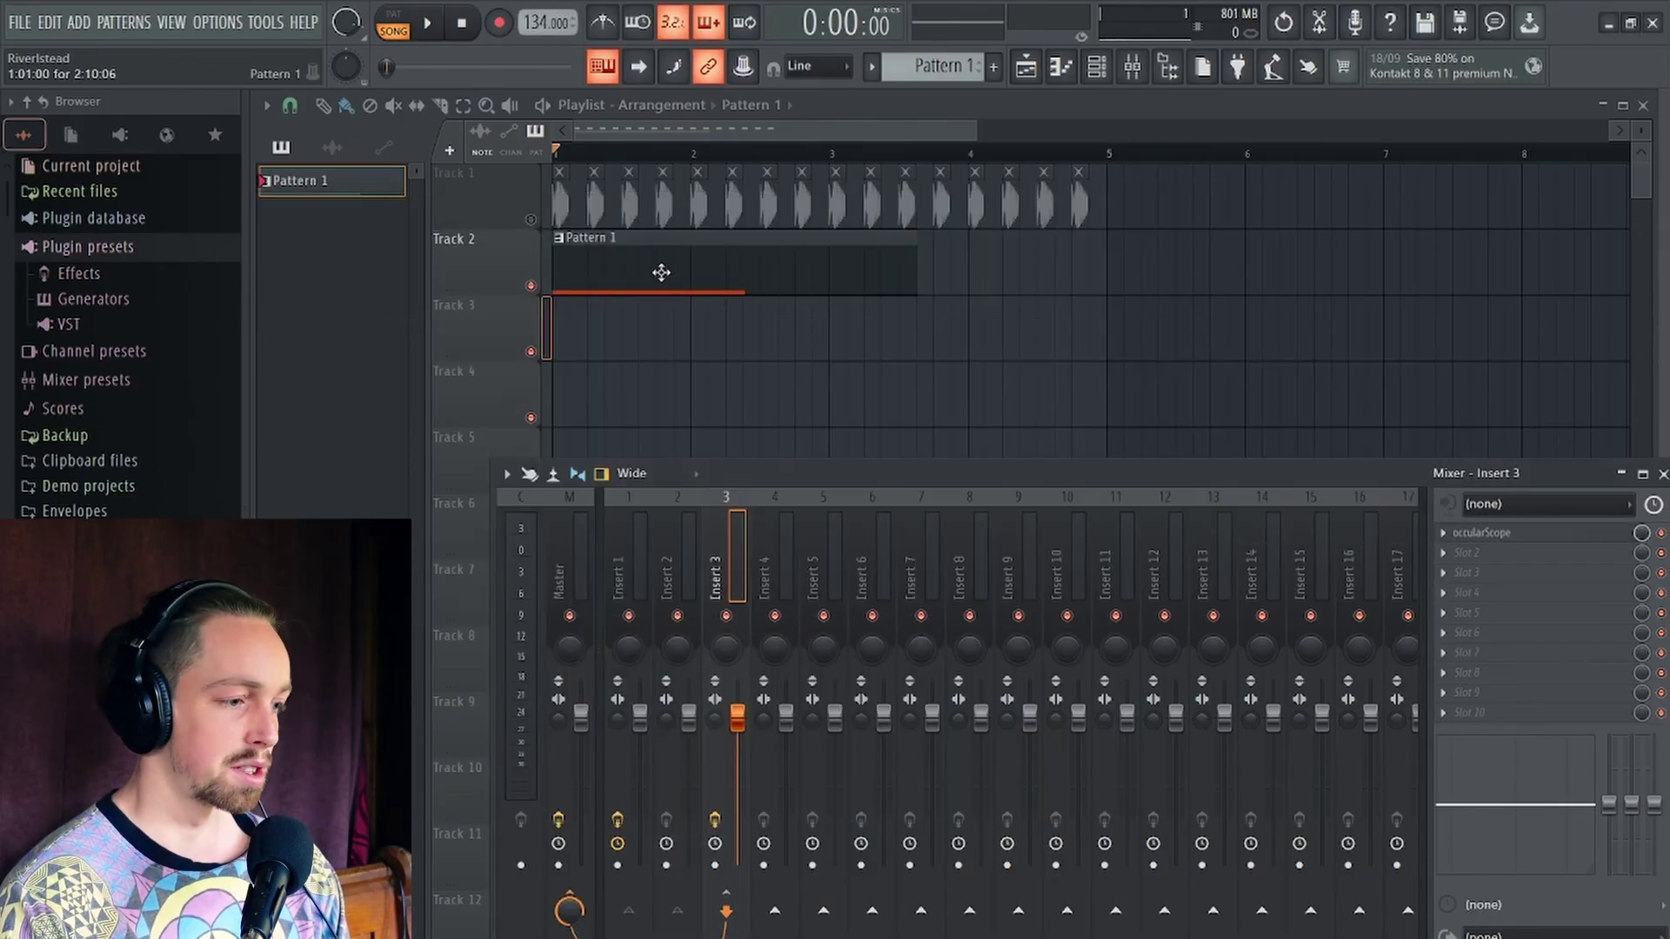
double_click(670, 272)
Shorten the long F2 note to one step, move it to the second step and add matching F2 notes right after it
drag(429, 335, 369, 233)
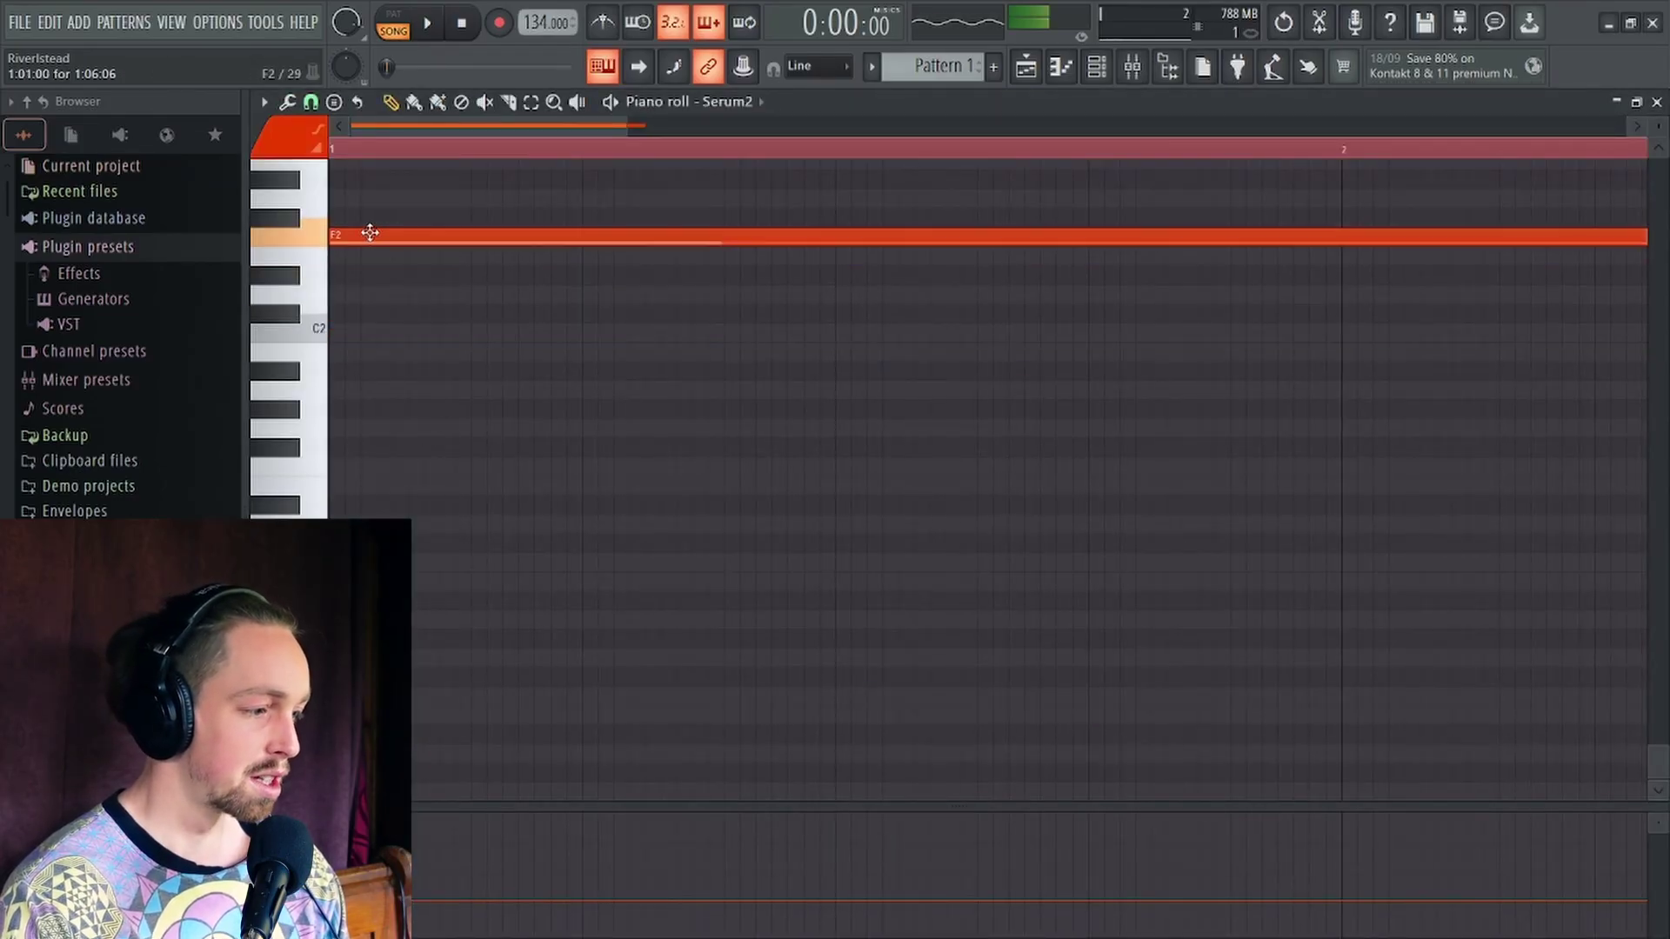
scroll(555, 490, up, 5)
scroll(556, 490, down, 3)
drag(878, 467, 312, 517)
scroll(339, 496, up, 4)
drag(373, 467, 511, 467)
click(611, 467)
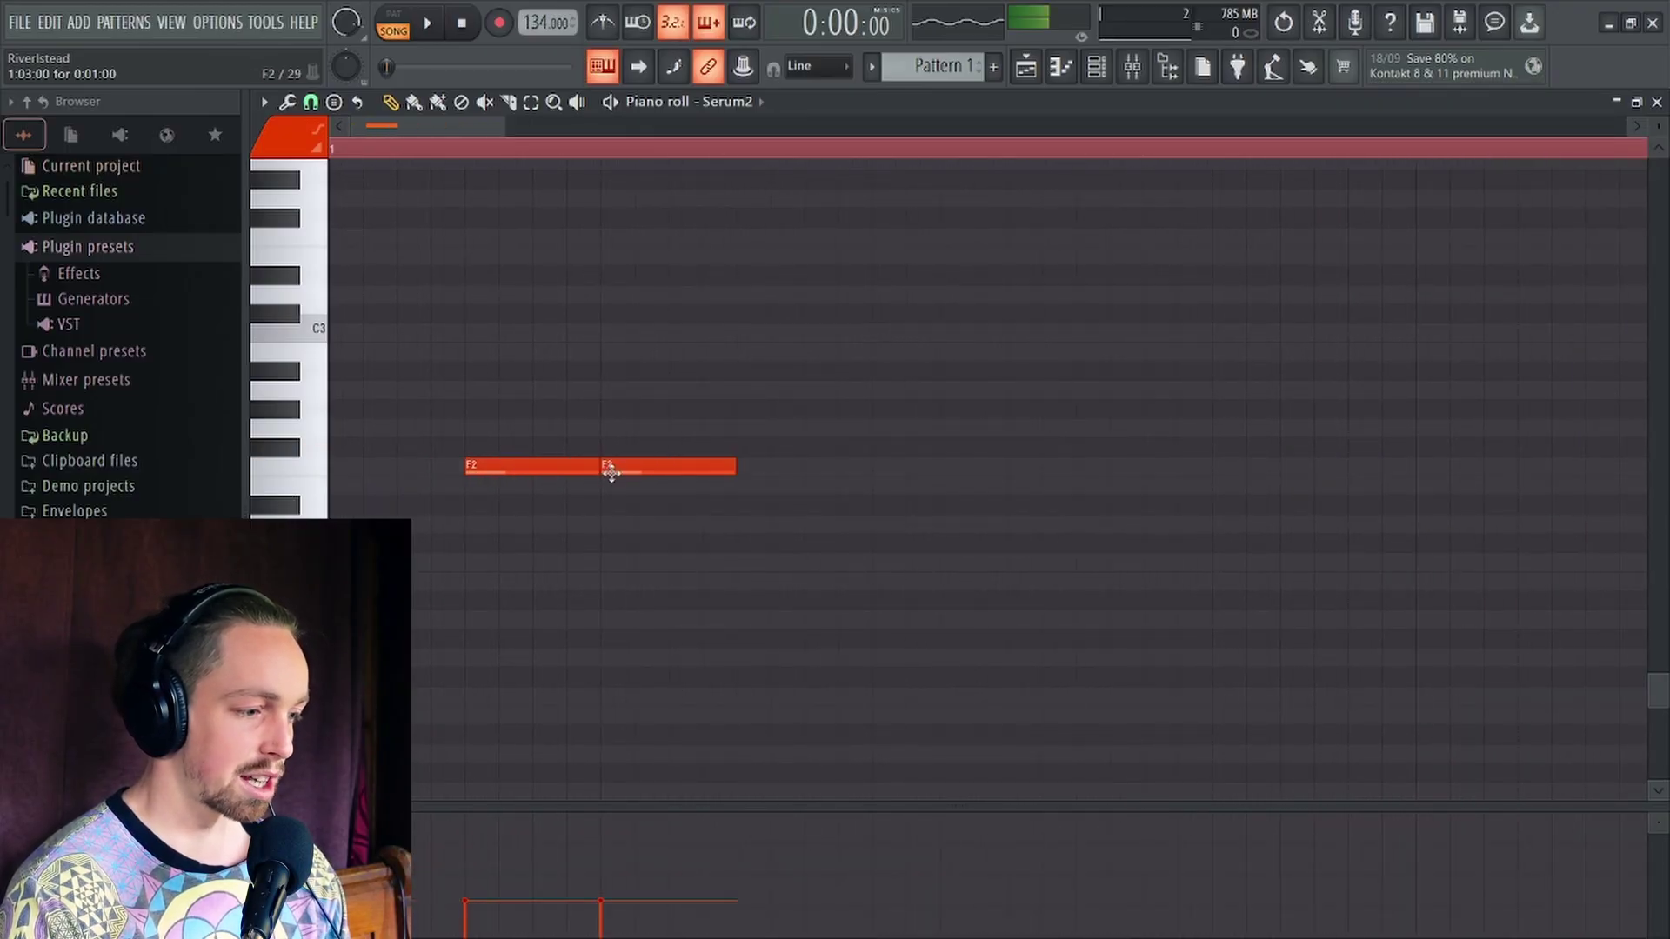
click(770, 469)
Adjust the velocities of the short F2 notes, close the piano roll and reopen the Serum2 window
mouse_move(525, 898)
mouse_down()
mouse_move(520, 796)
mouse_move(652, 830)
mouse_move(774, 814)
mouse_up()
key(F7)
click(552, 517)
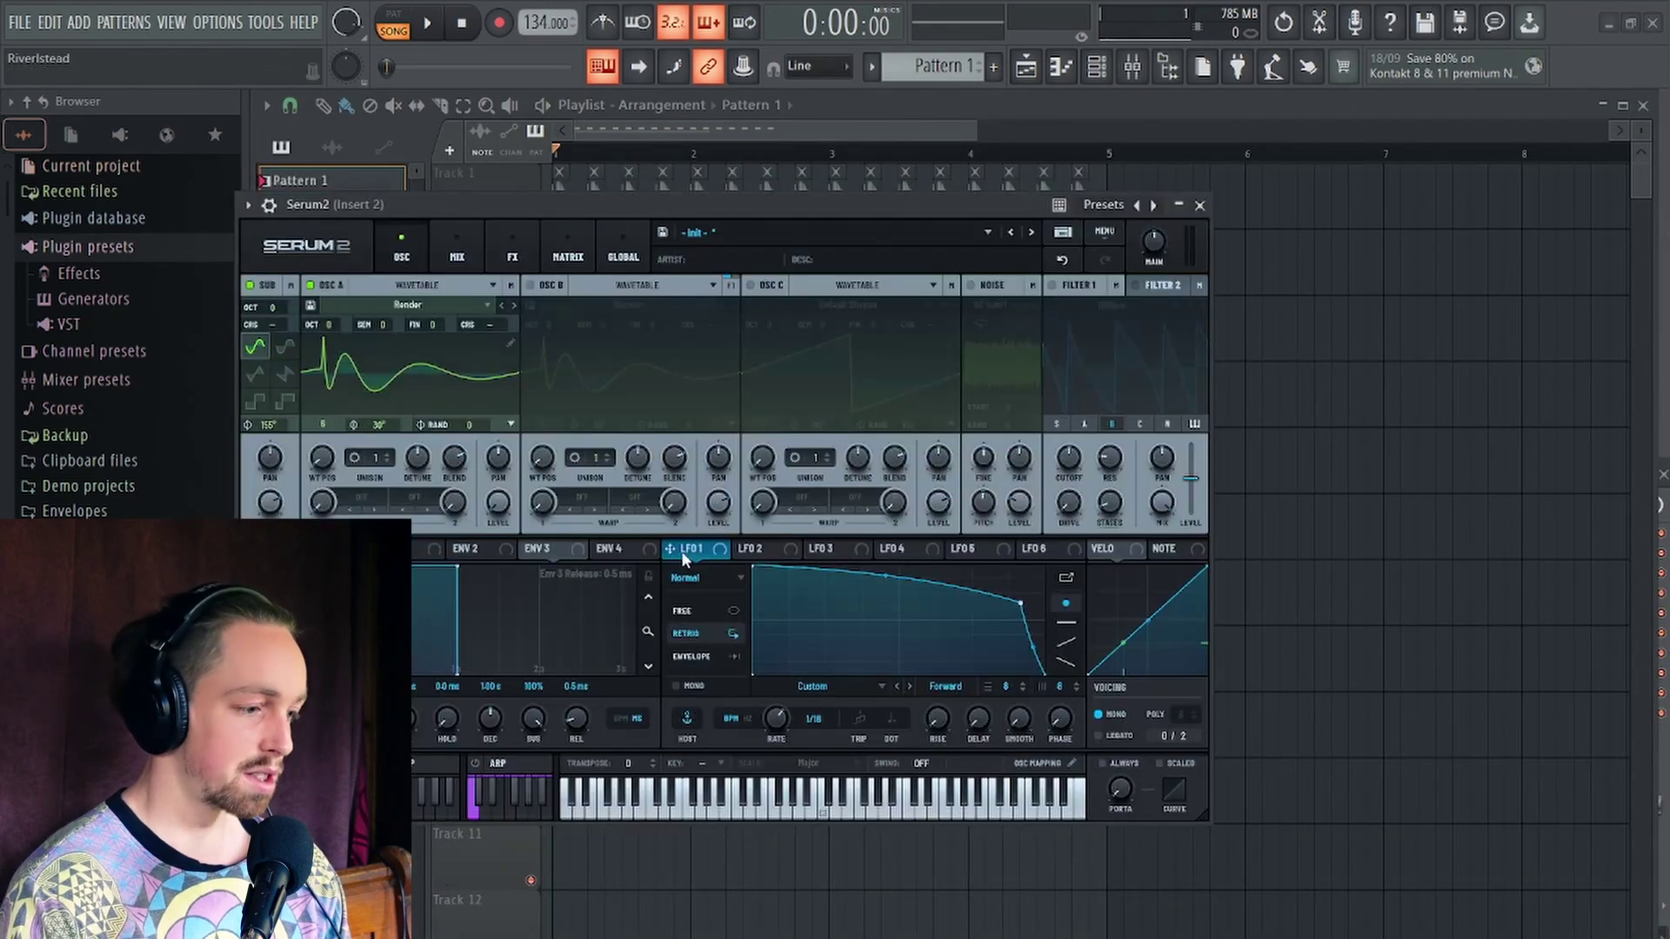
Assign LFO 1 to Osc A's level and set Velo as the auxiliary source of that modulation in the matrix
drag(720, 541, 494, 498)
click(568, 252)
click(842, 311)
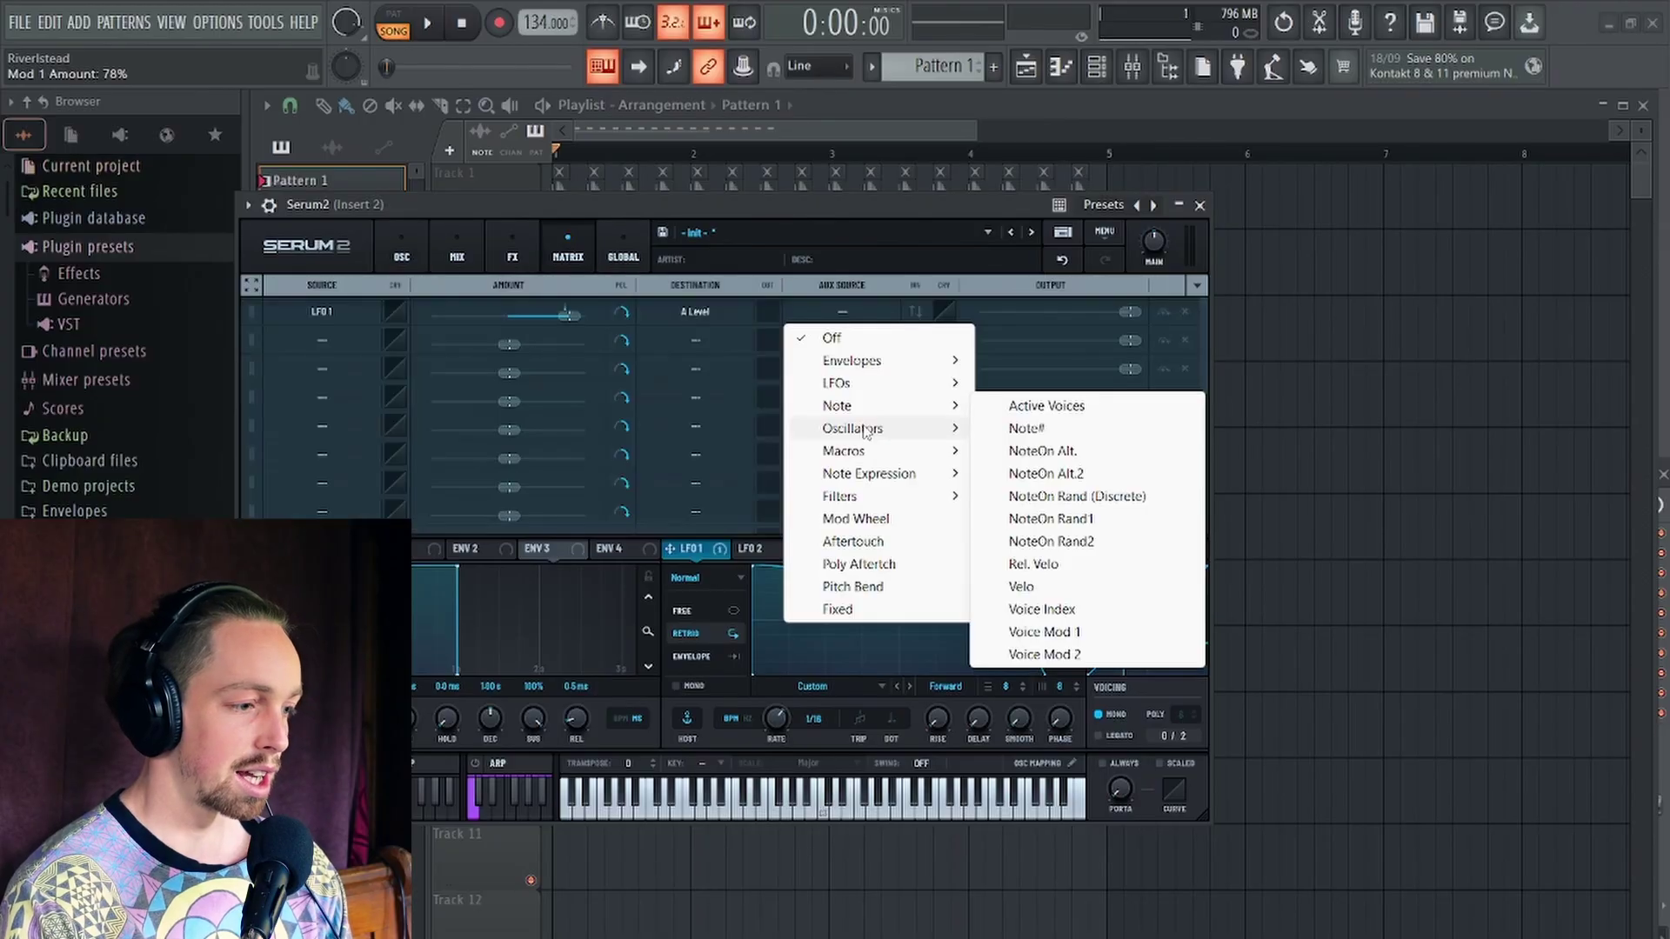
mouse_move(871, 412)
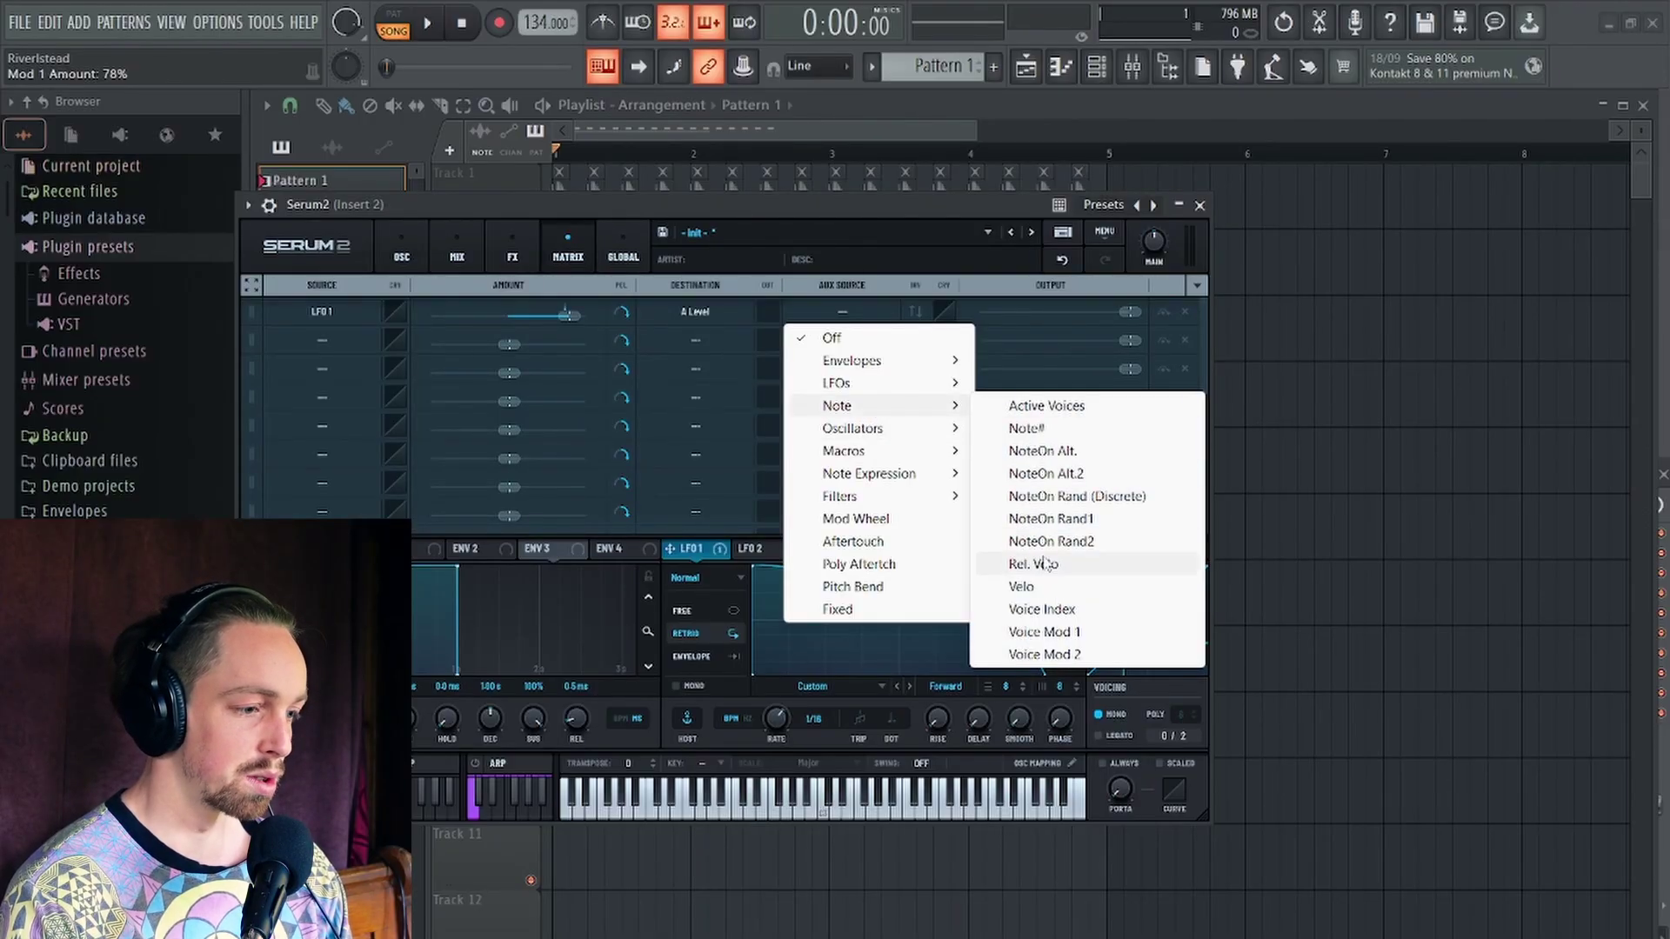
click(1021, 587)
Open the piano roll with the Serum2 window out of the way, and lower the first F2 note's velocity to about 34% and the third's slightly
drag(563, 196, 1128, 134)
key(F7)
drag(496, 852, 496, 895)
drag(1586, 540, 1569, 563)
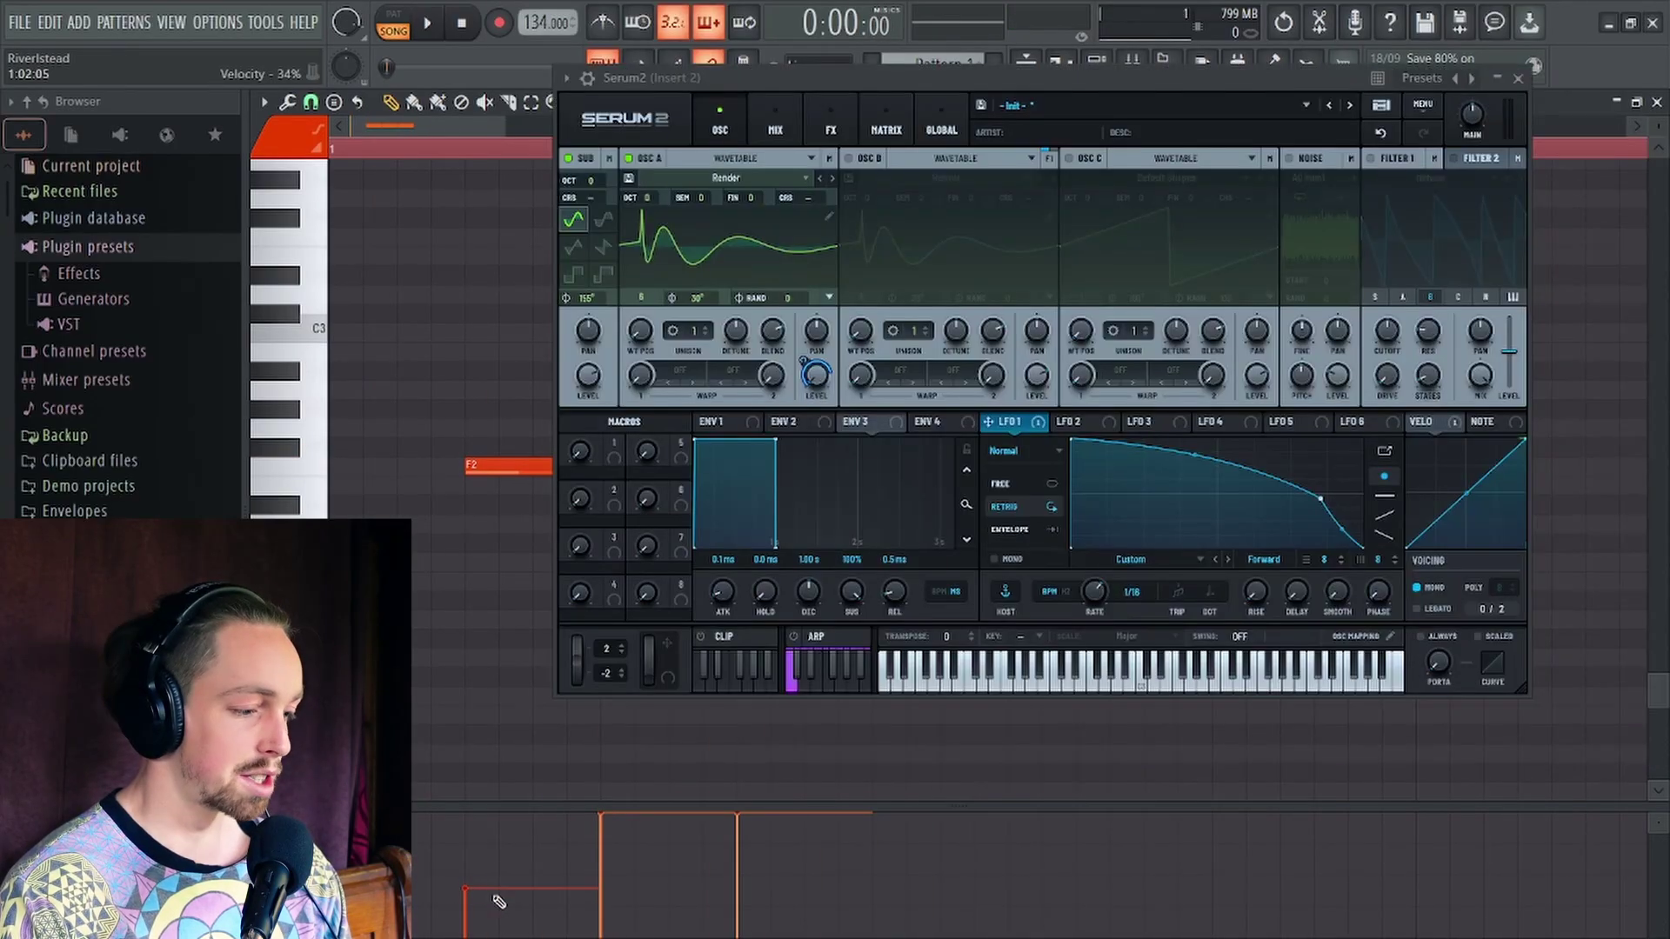
click(767, 854)
drag(772, 859, 771, 830)
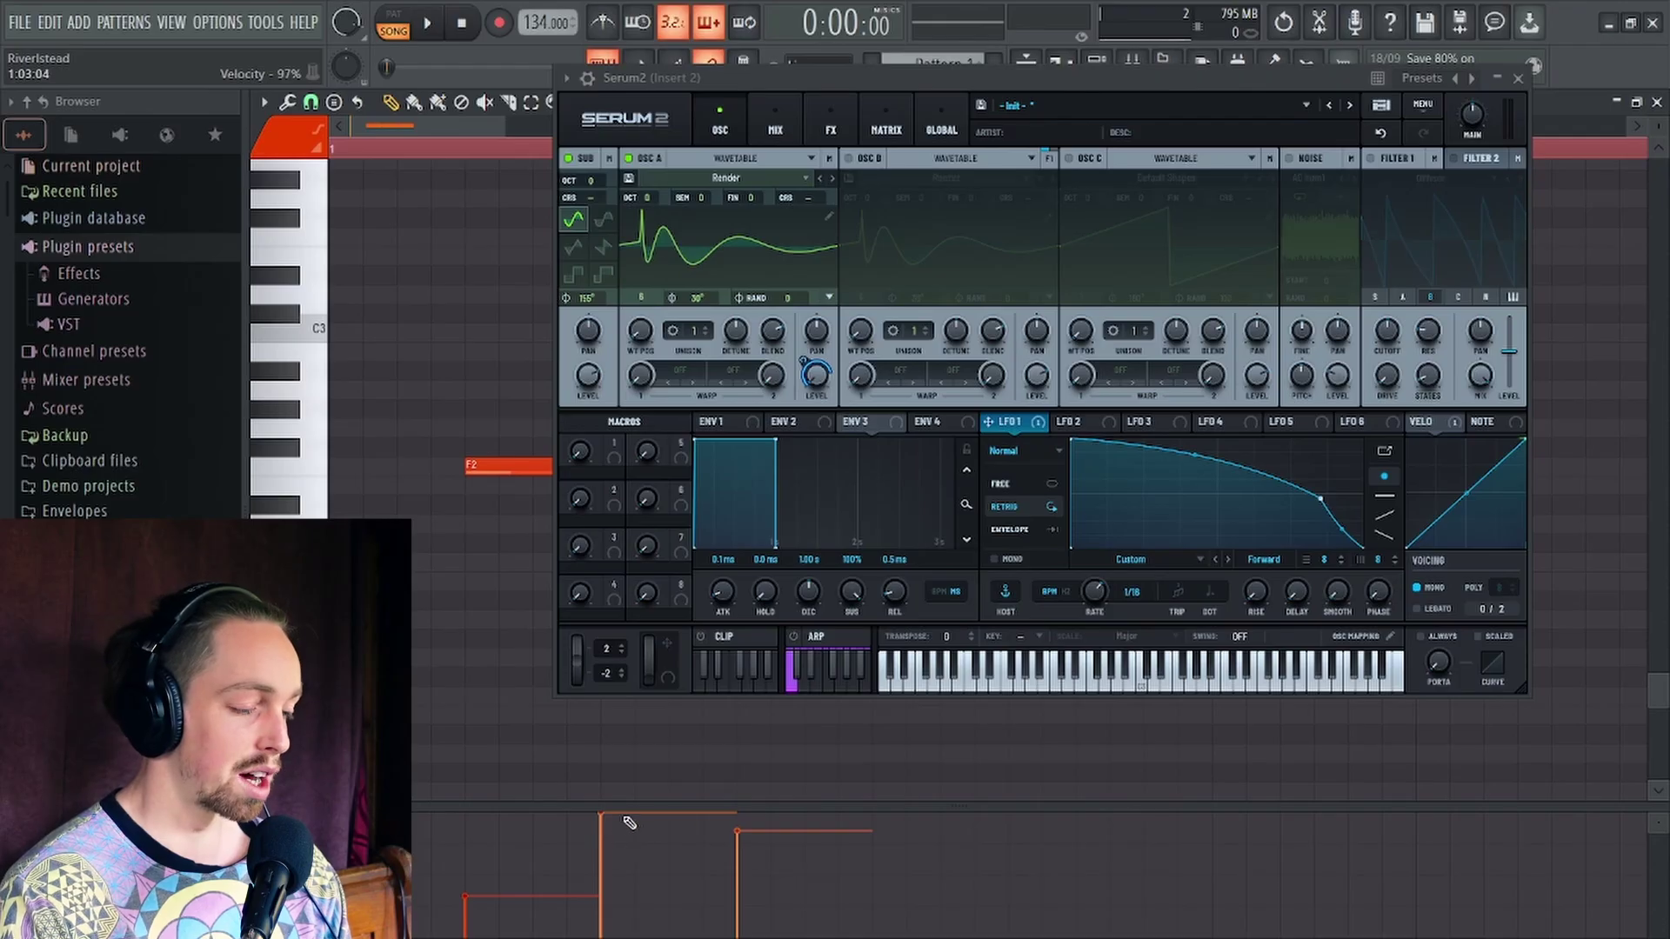
drag(760, 836, 757, 837)
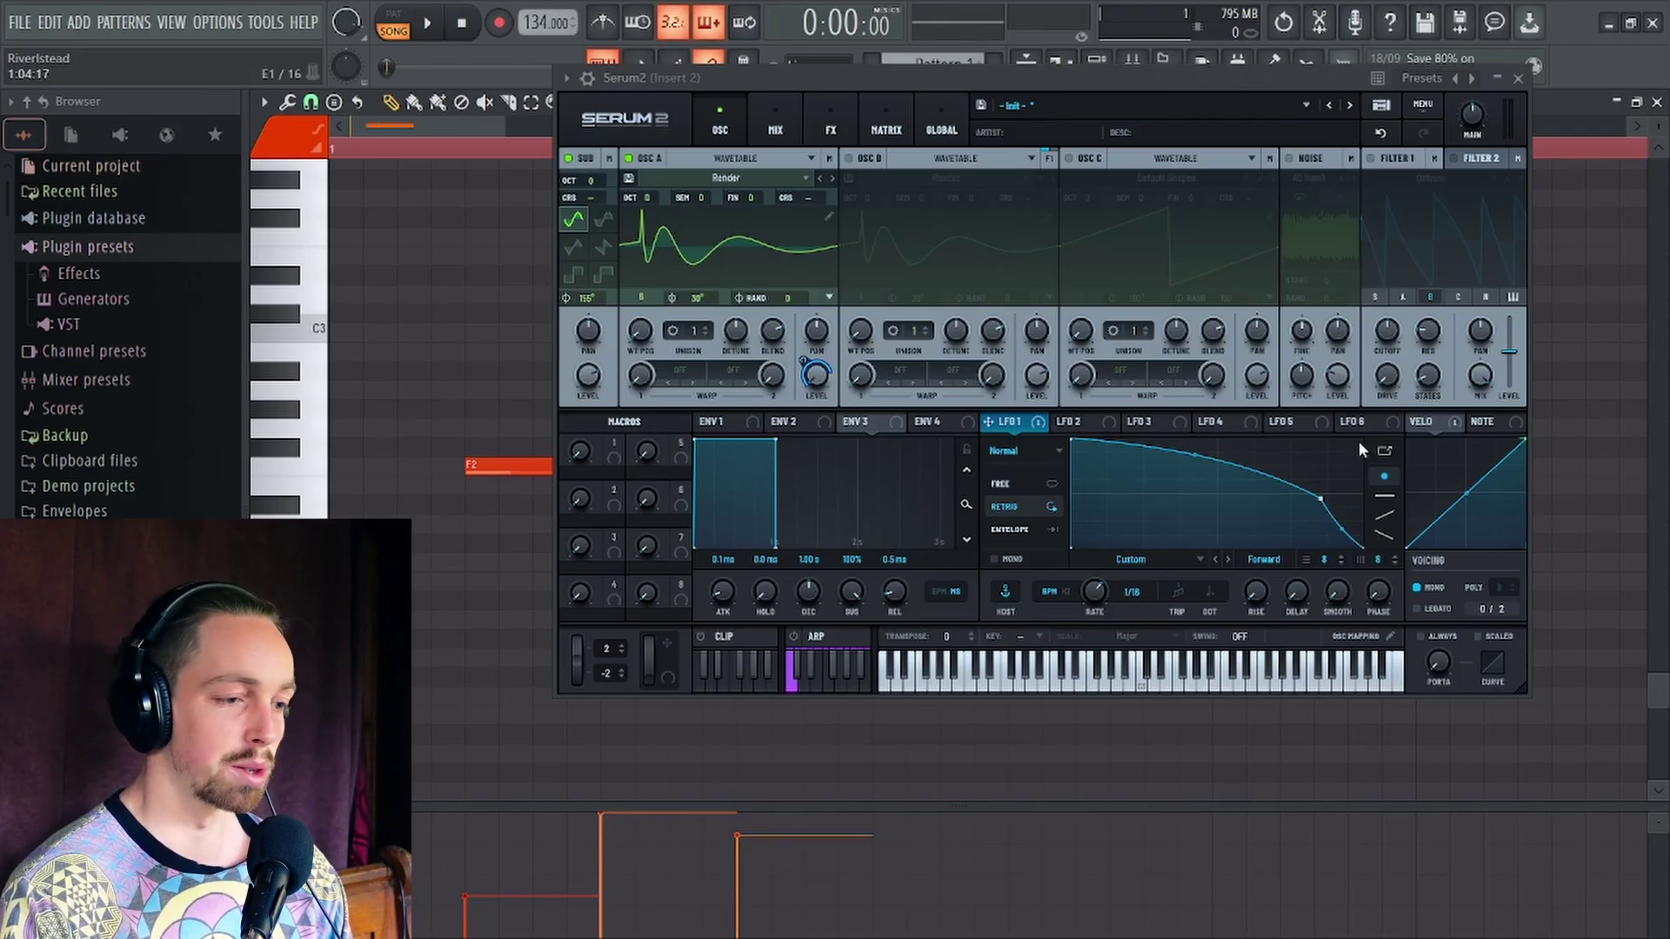
Return to the playlist and duplicate the Pattern 1 clip repeatedly along Track 2 under the audio clips
click(1520, 79)
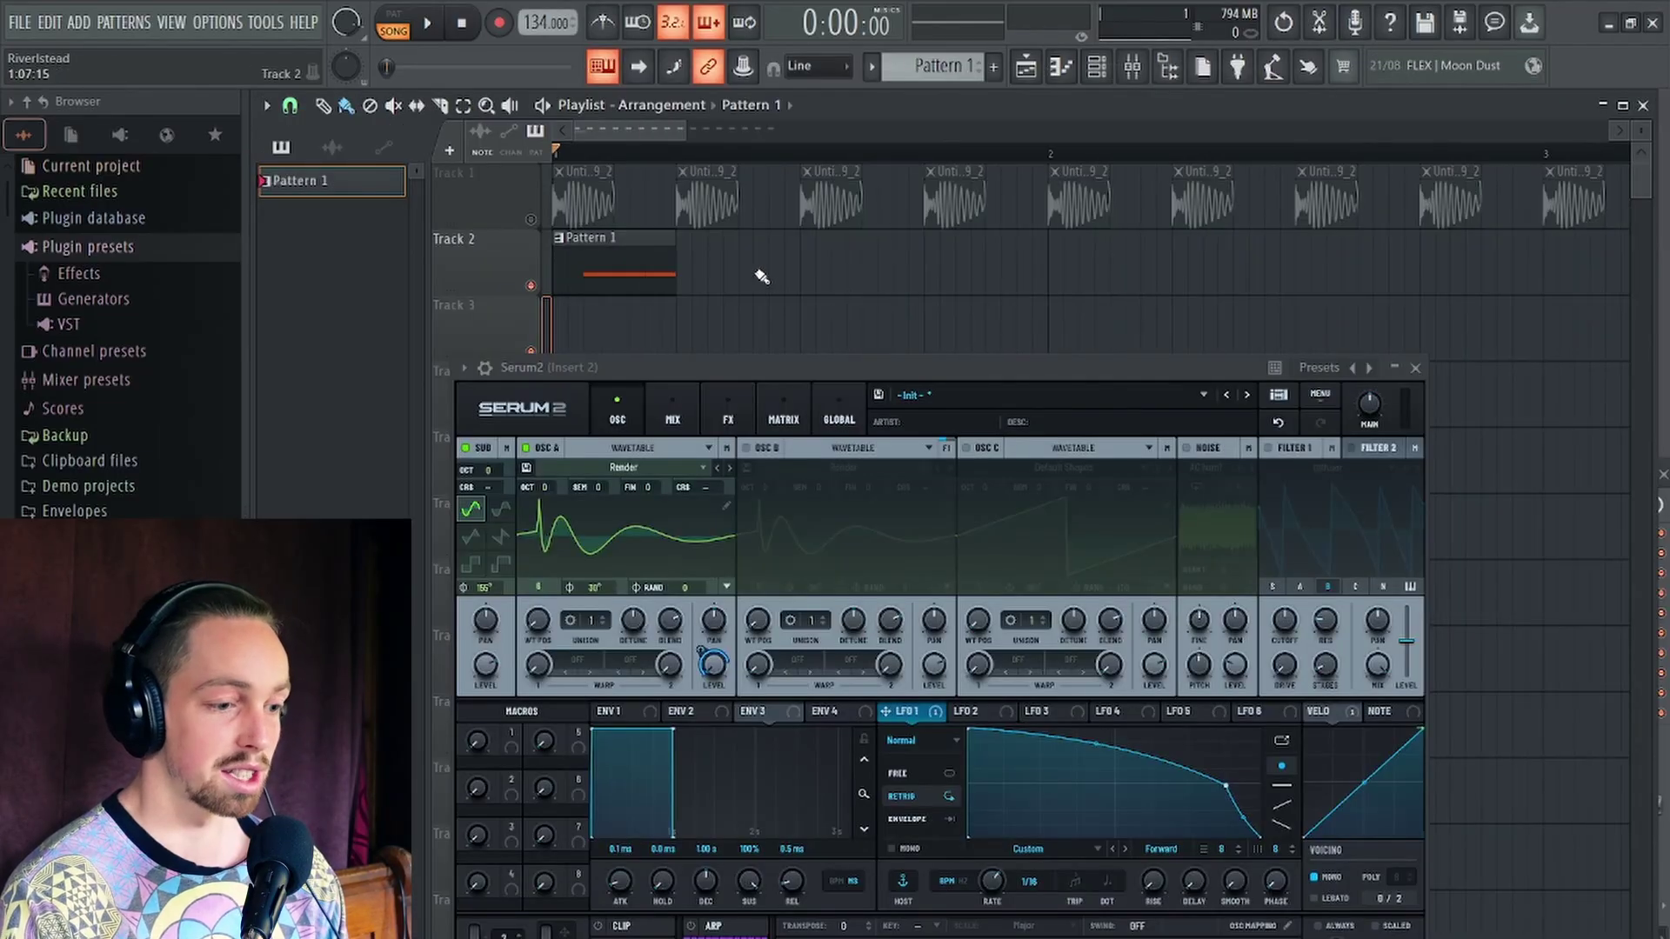
key(ctrl+b)
key(ctrl+b)
key(ctrl+b)
key(ctrl+b)
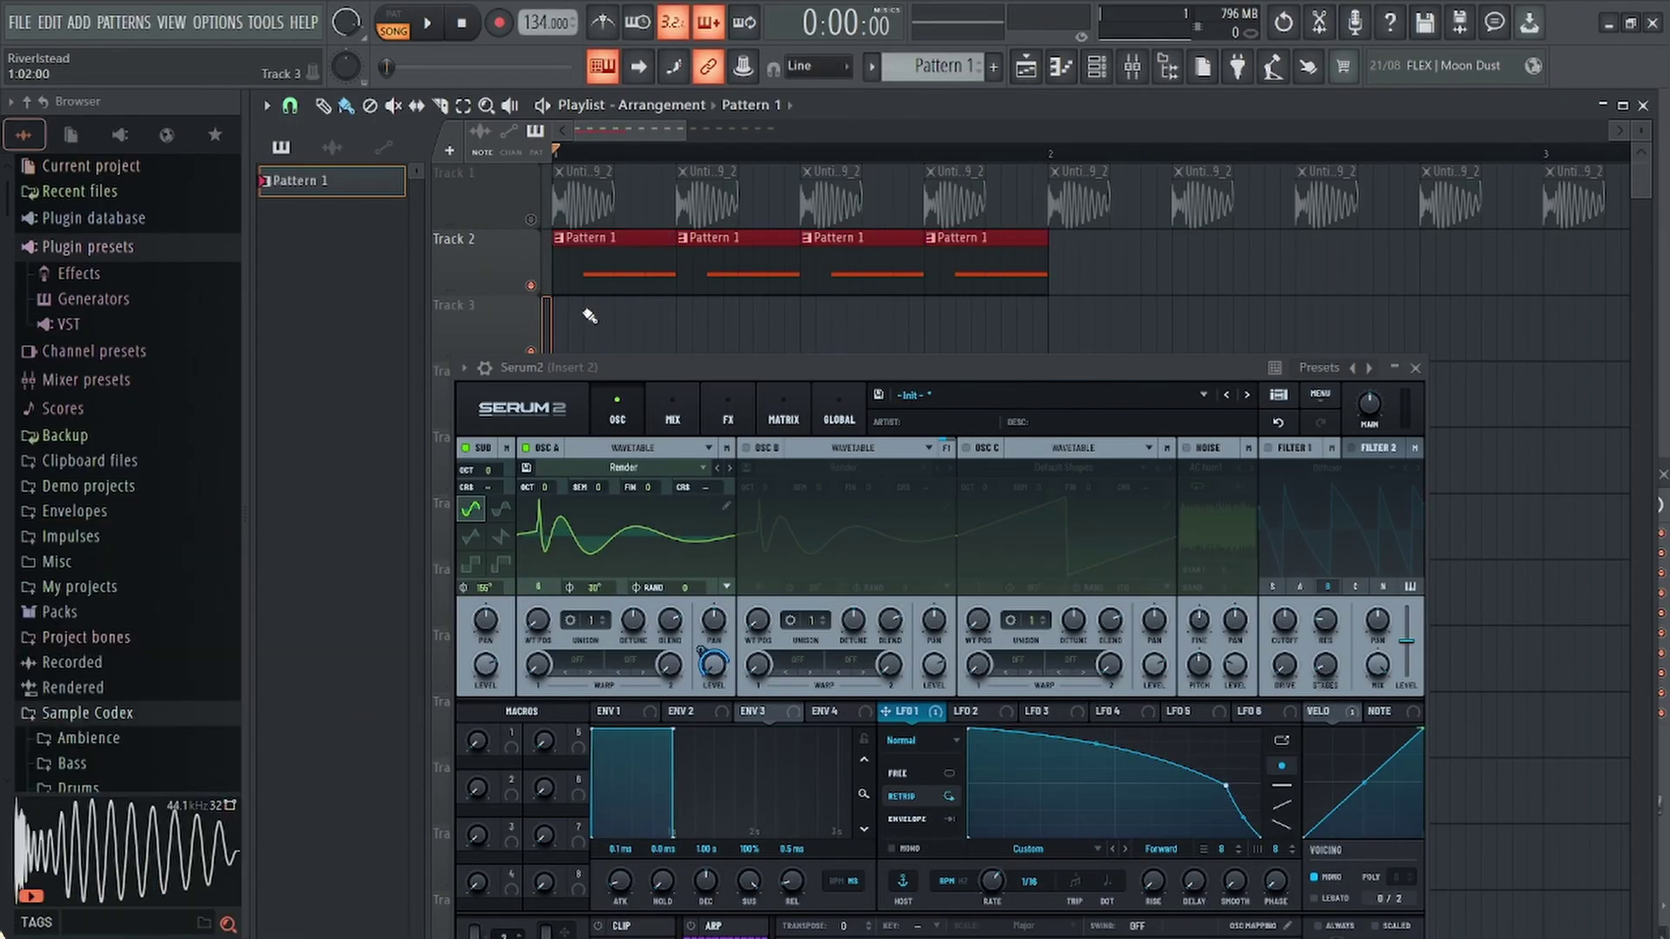
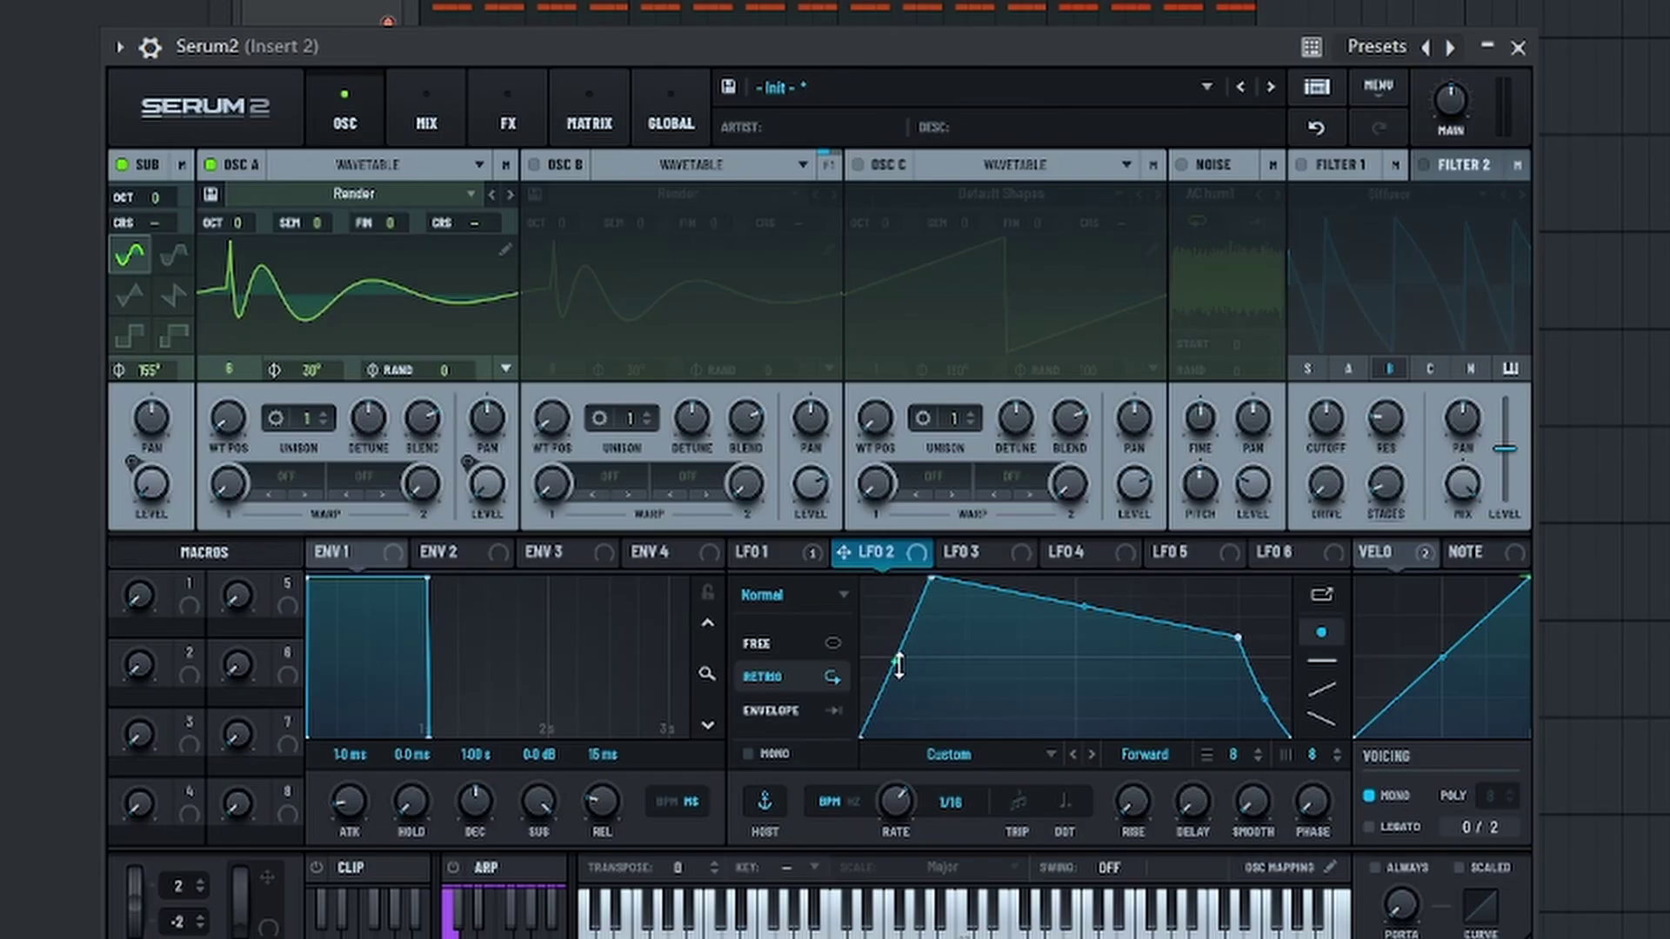
Shape LFO 2 with a curved rise and a later, higher drop-off point, and assign it to the sub oscillator's level
drag(900, 666, 901, 694)
drag(1234, 633, 1263, 617)
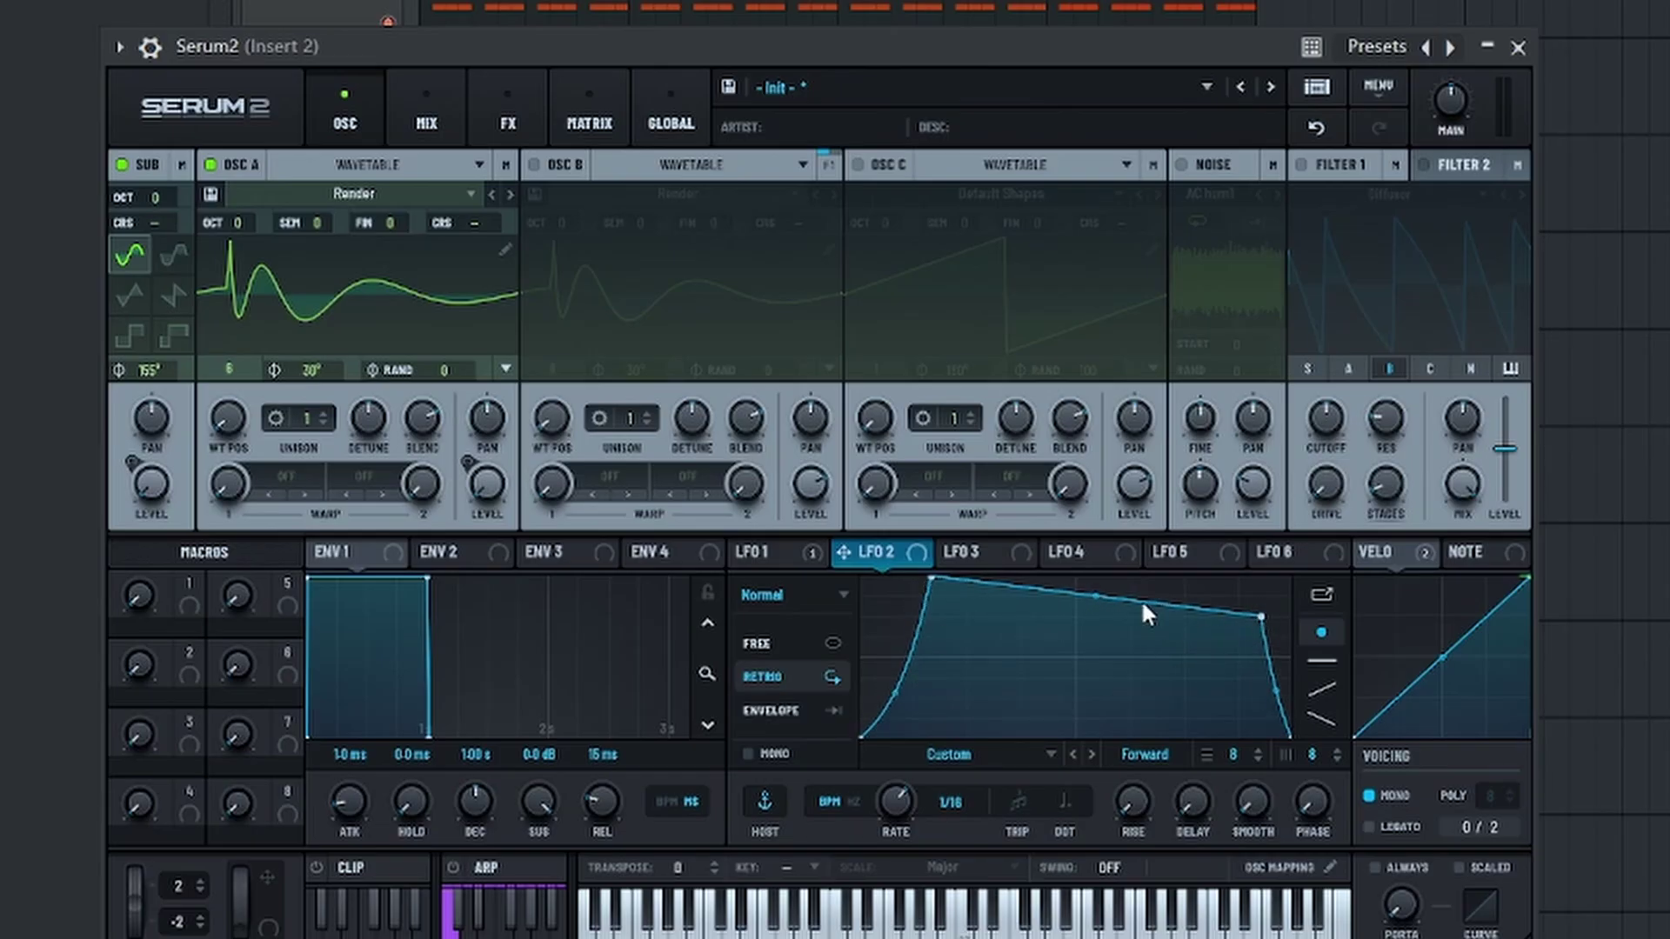
drag(1093, 596, 1095, 600)
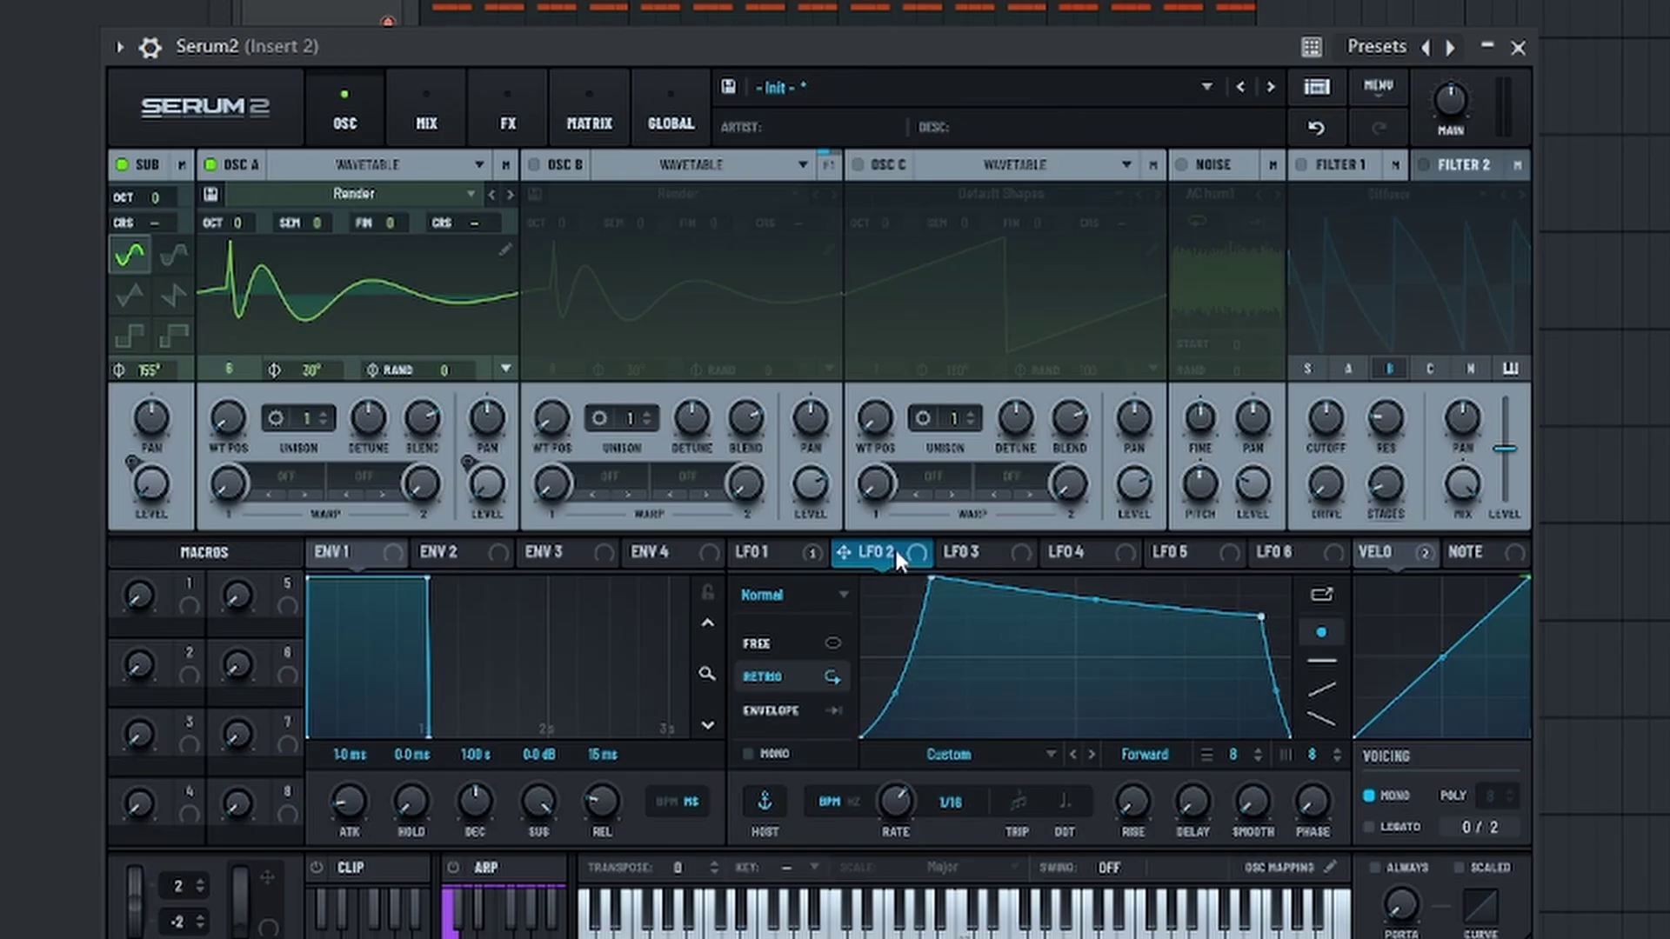
drag(900, 561, 150, 484)
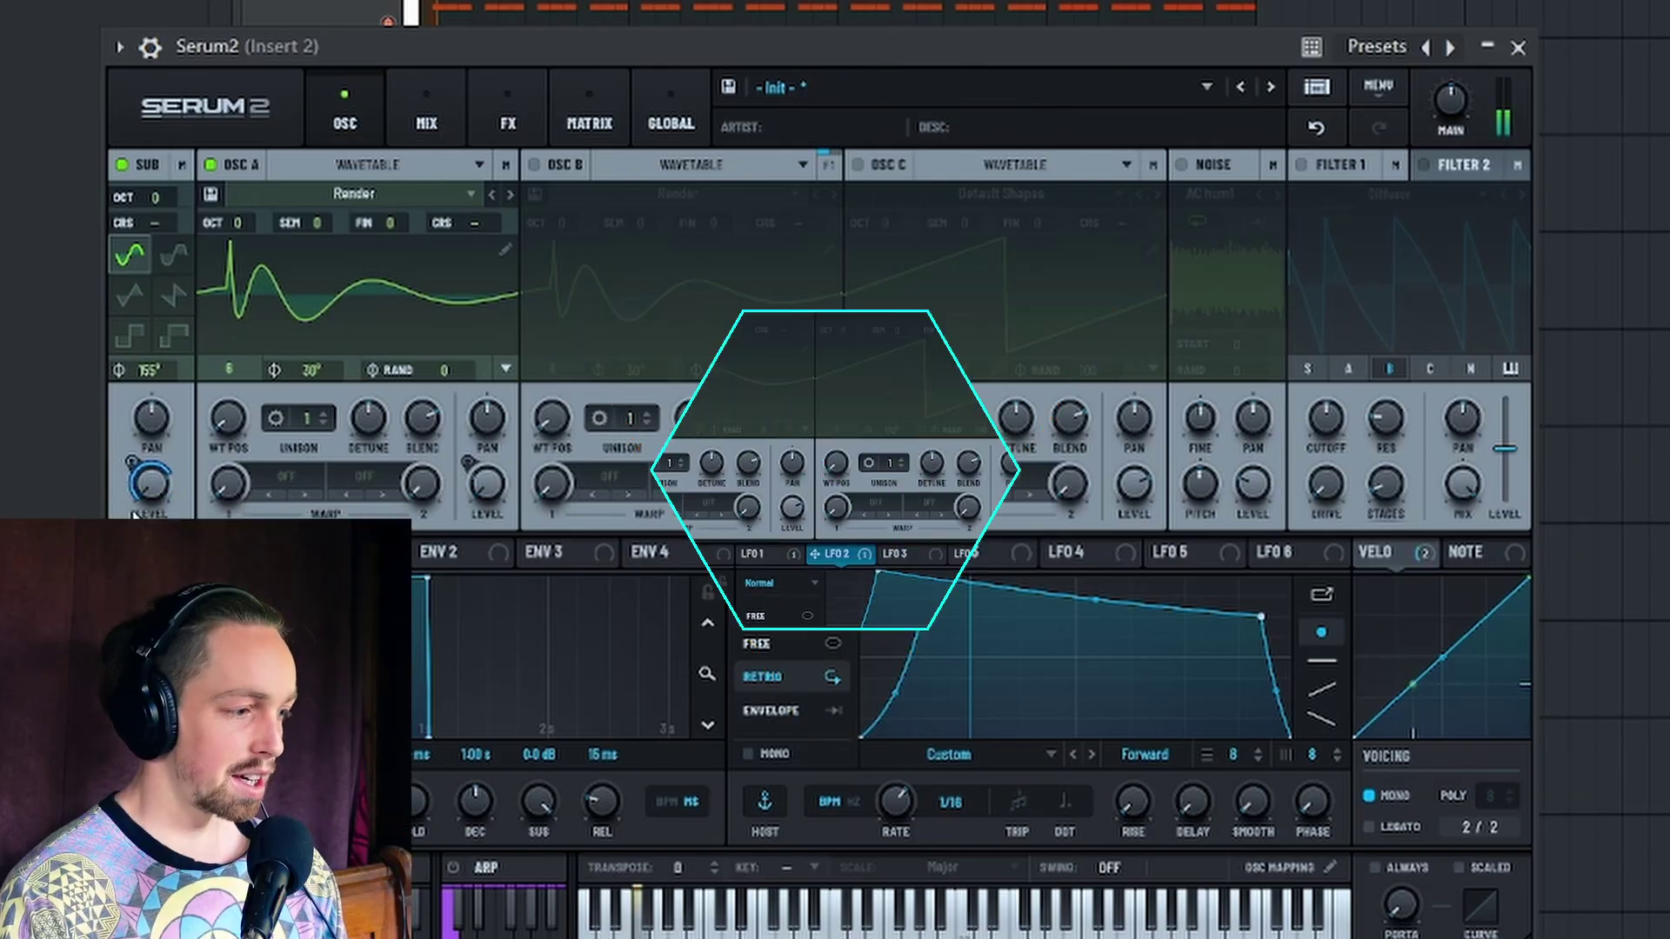
Enable Filter 1 and set its type to MG Low 24
click(1301, 165)
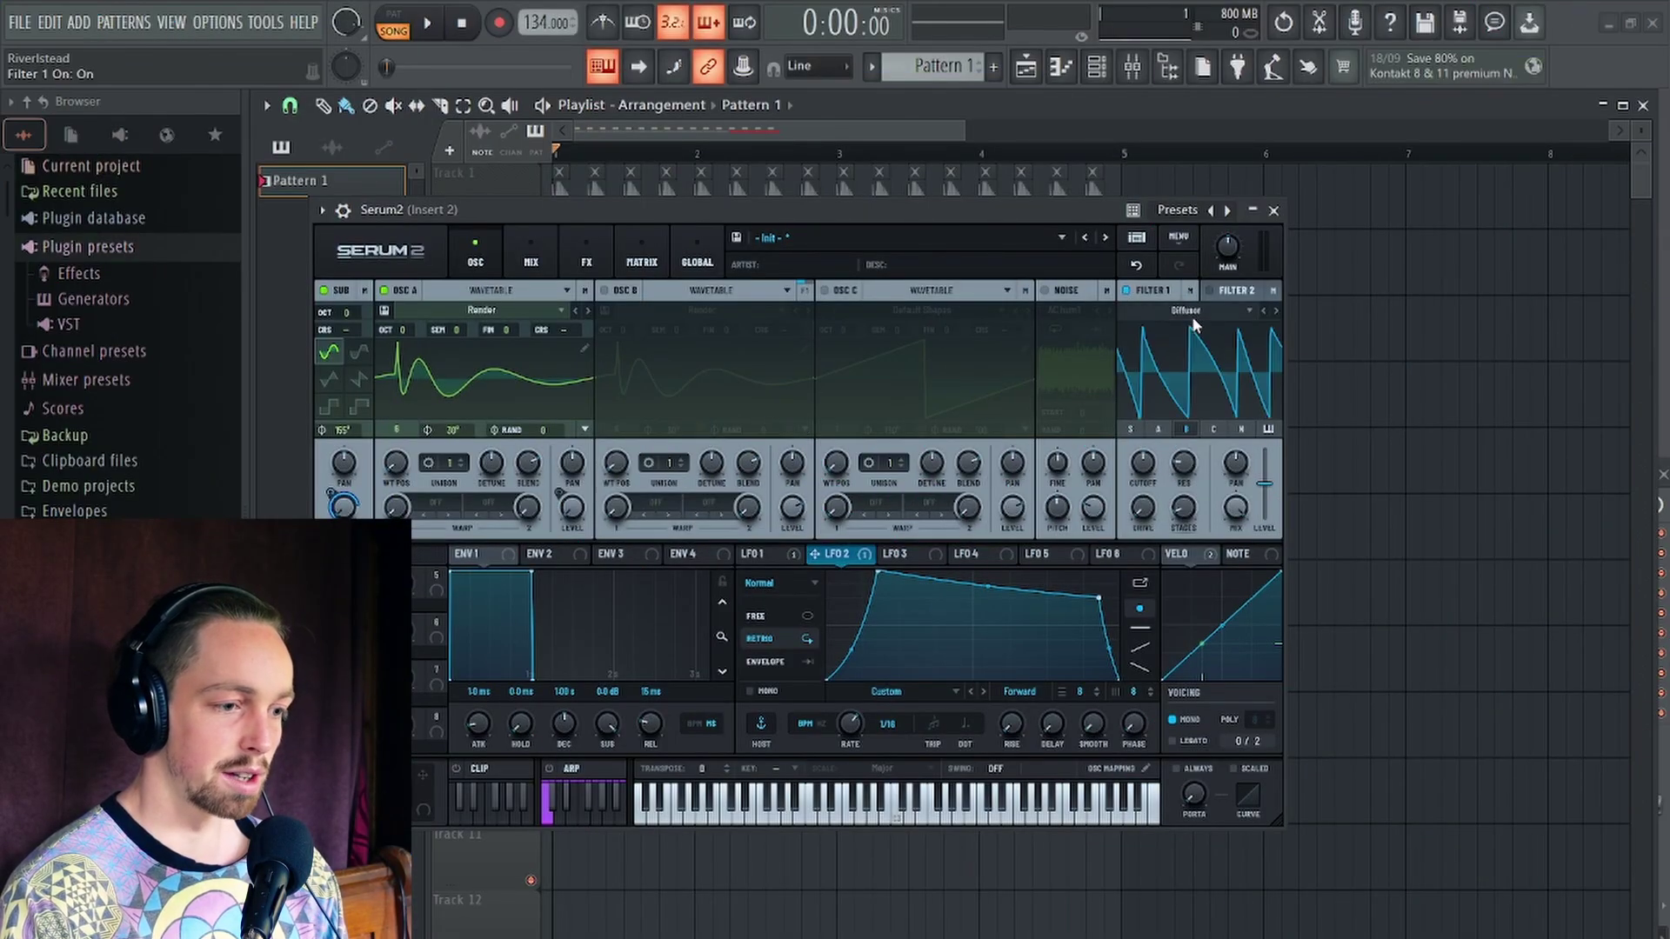
click(1190, 311)
mouse_move(1258, 334)
click(1305, 399)
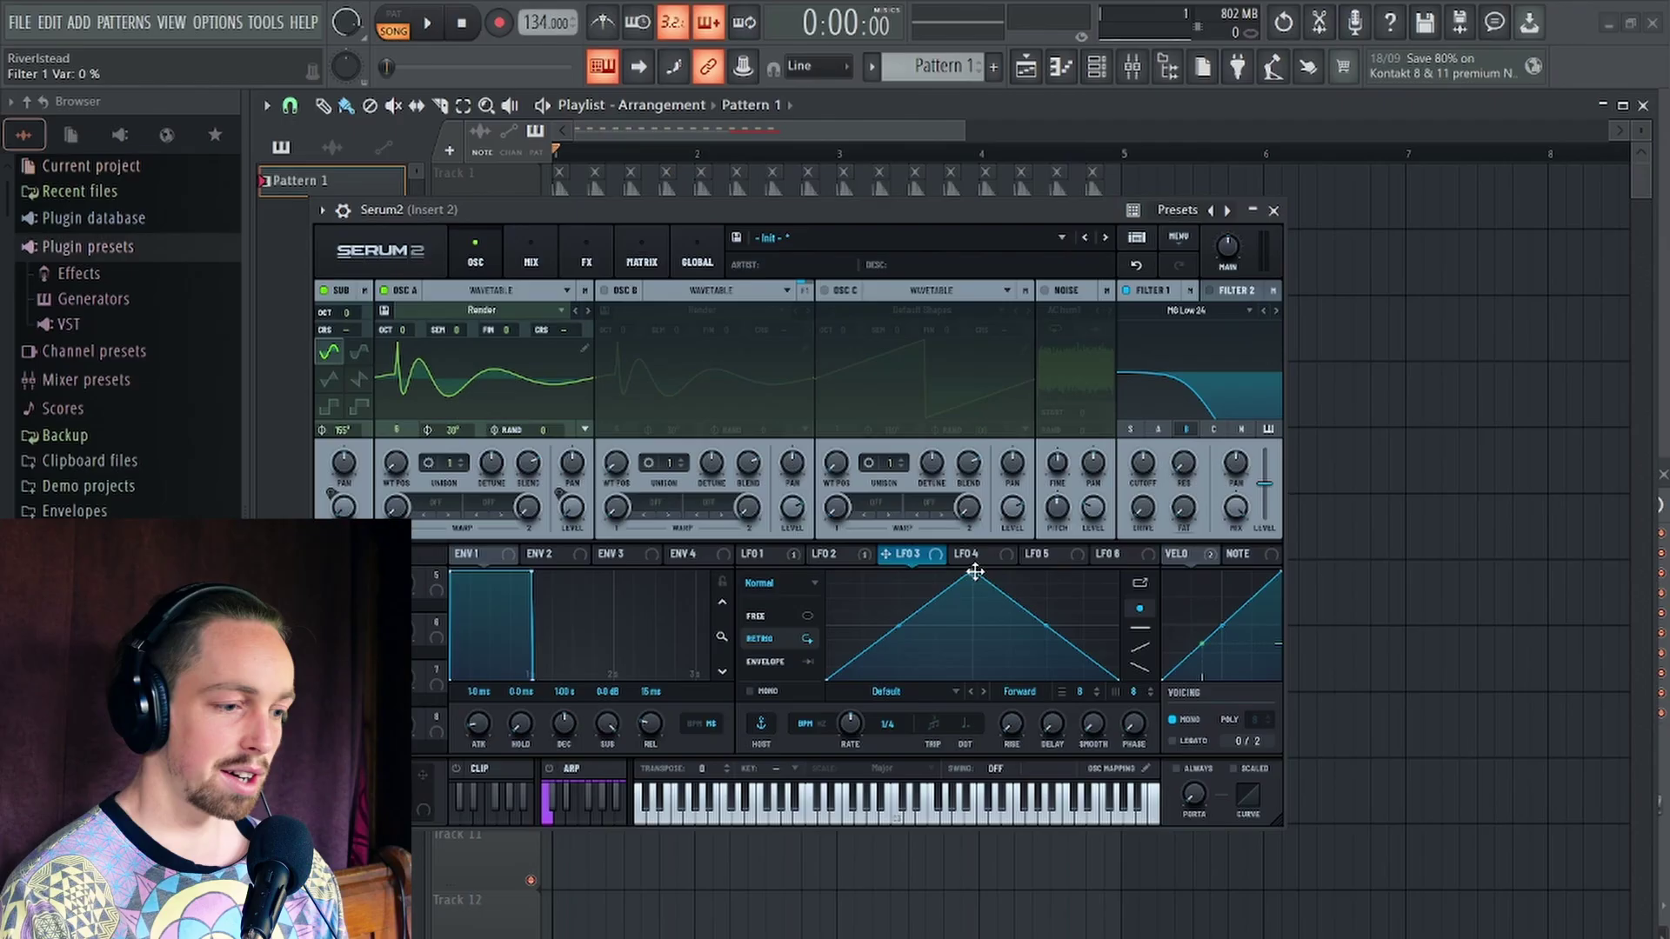
Shape LFO 3 into a descending curve with an extra midpoint, running at a 1/16 rate
drag(974, 571, 612, 408)
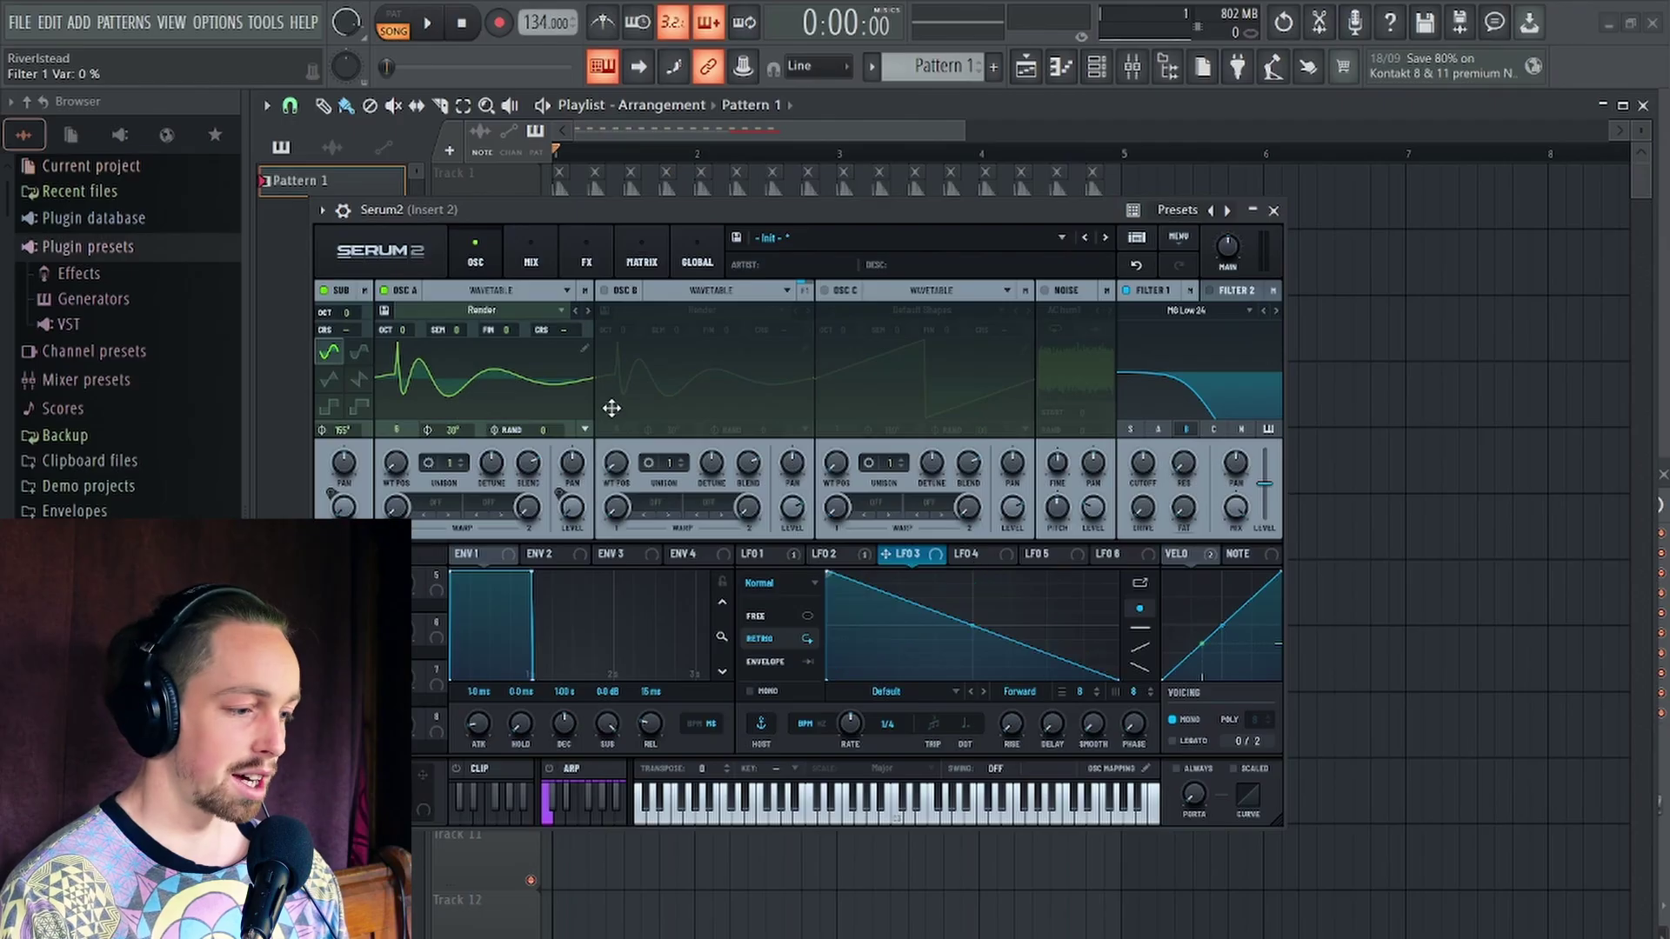
drag(972, 623, 899, 626)
double_click(973, 640)
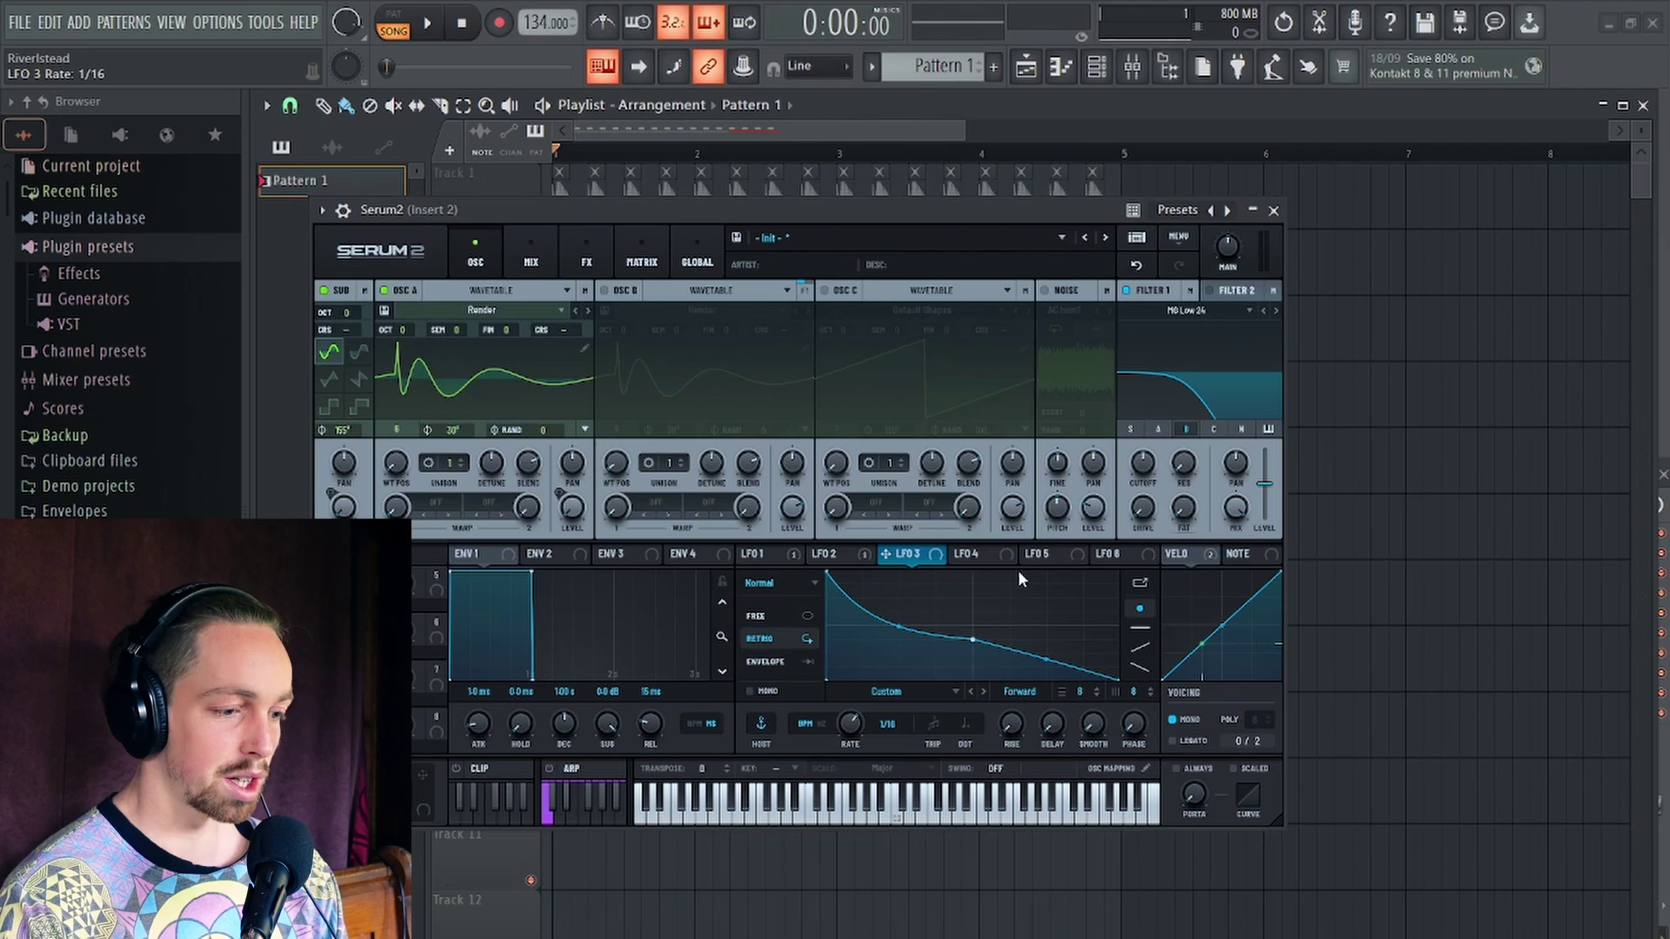
Assign LFO 3 to Filter 1's cutoff and audition the filtered bass
drag(914, 557, 1144, 470)
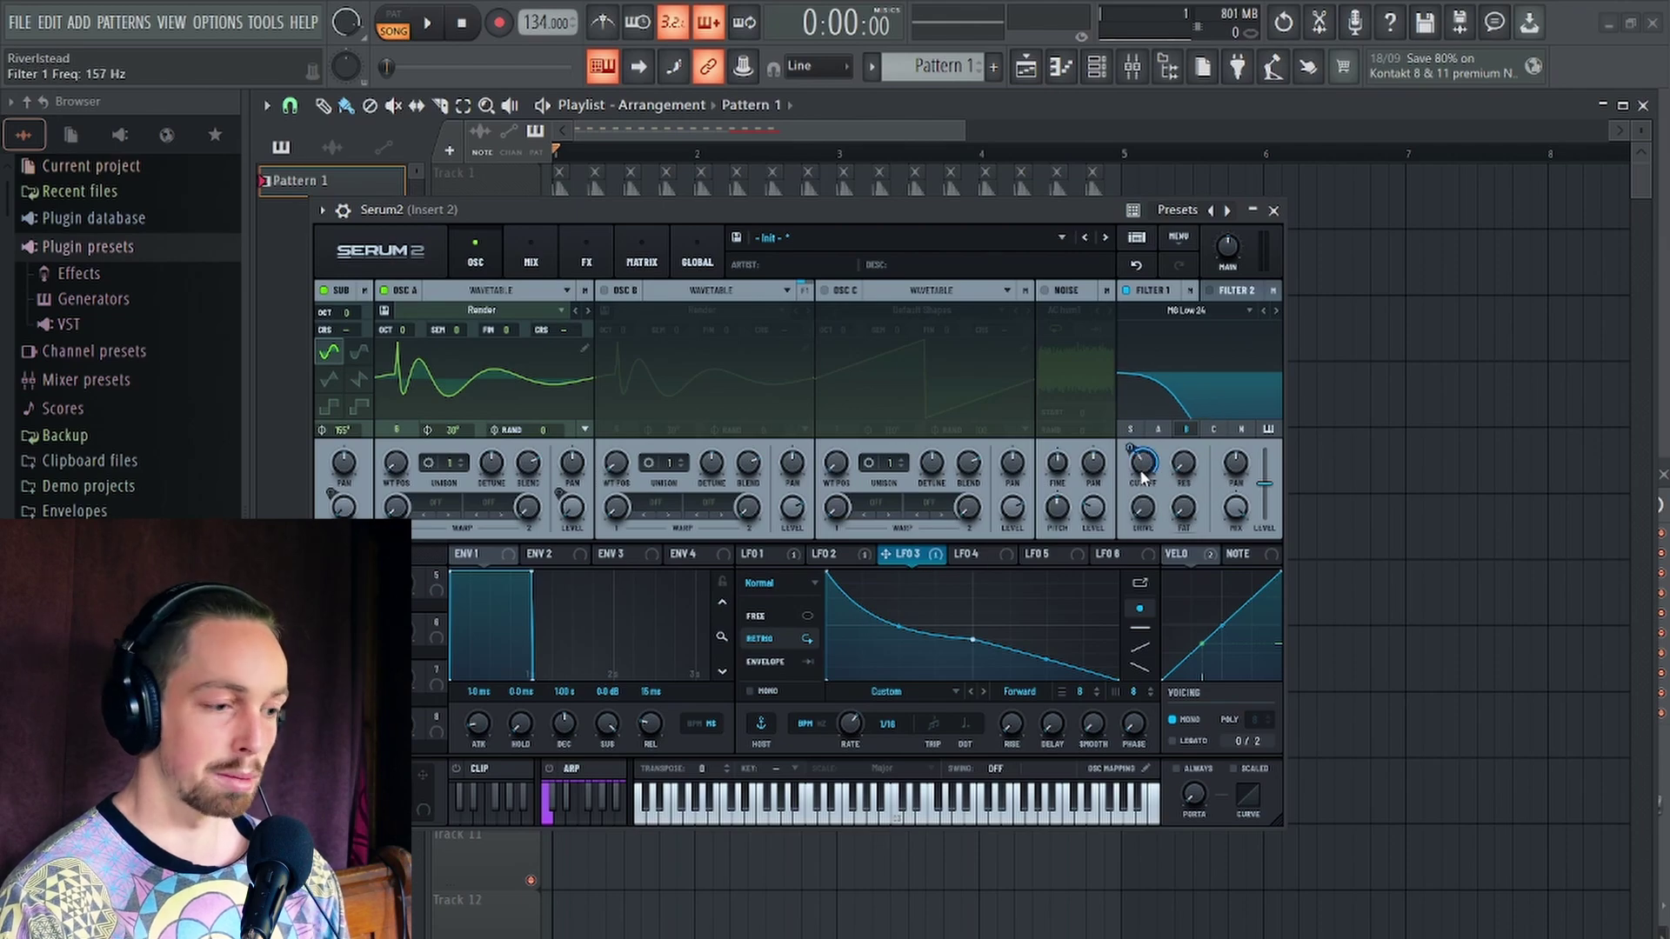
key(space)
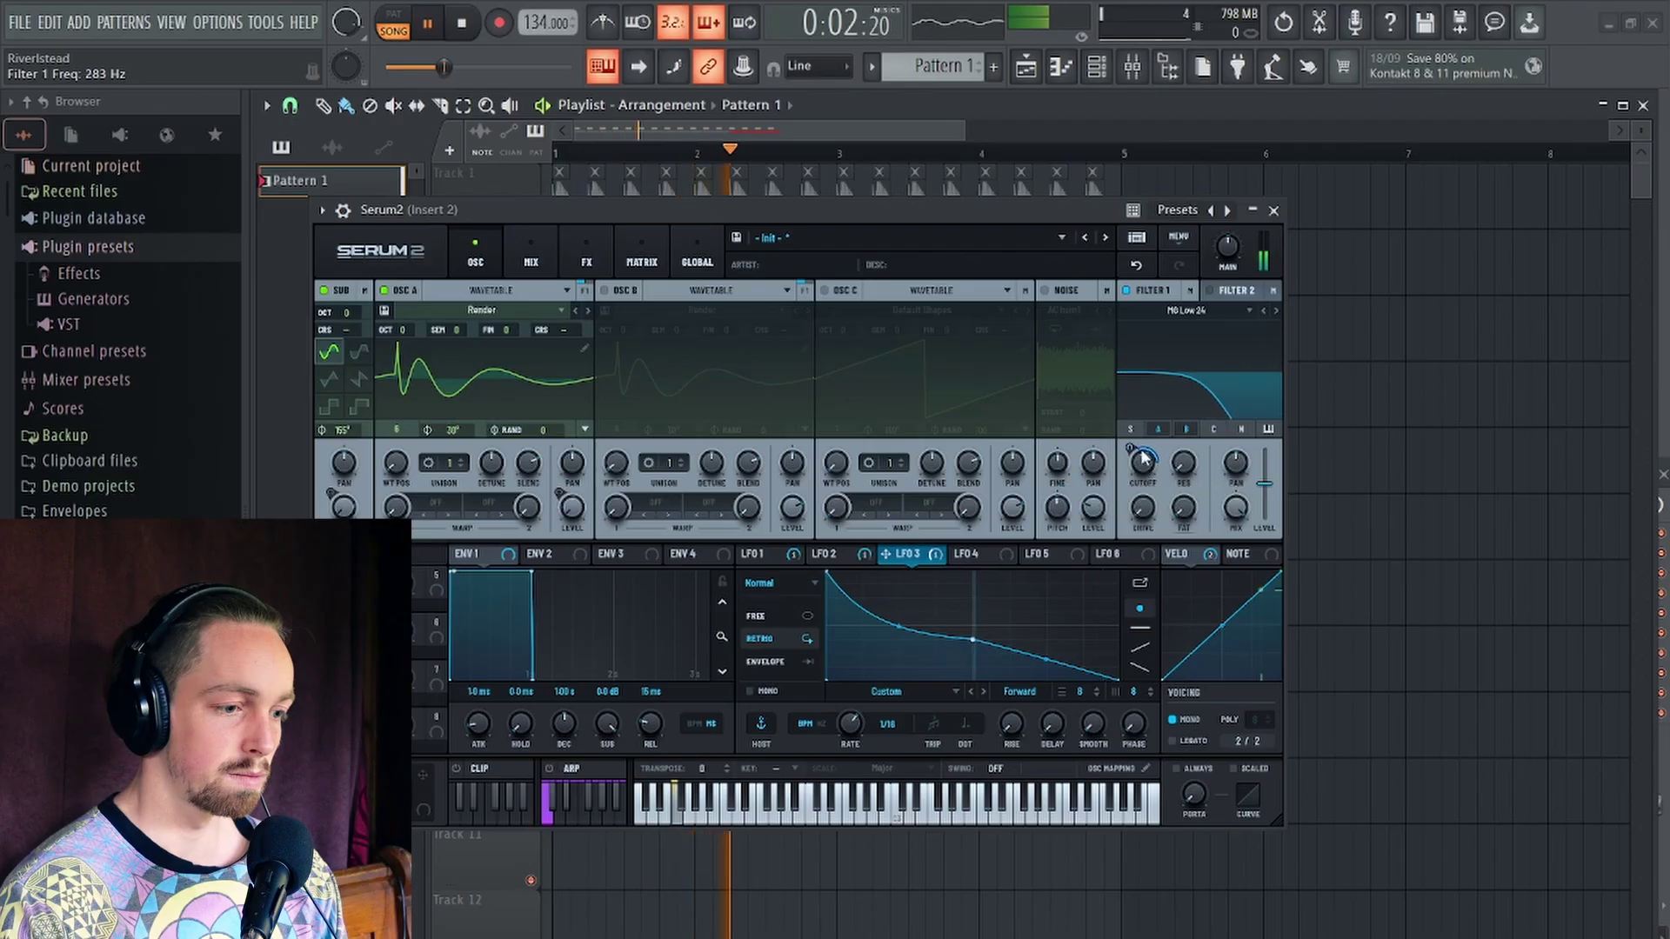
key(space)
Shape LFO 4 as a square step that is high only in its second half, and set it to Free mode
click(972, 593)
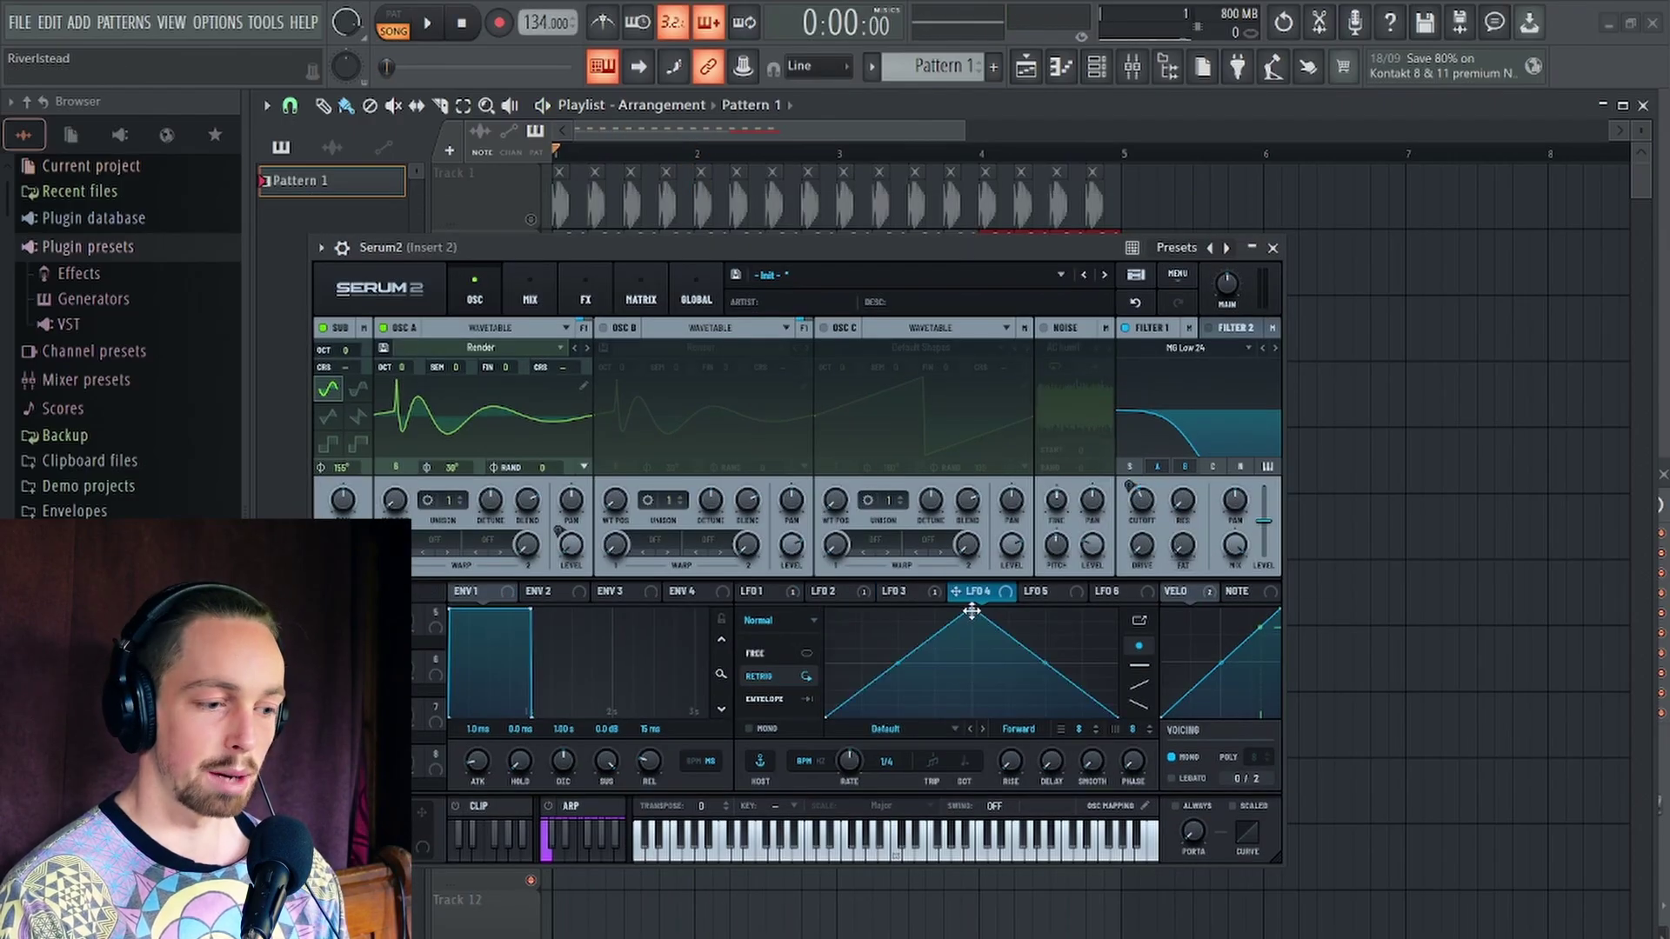
drag(946, 626, 962, 724)
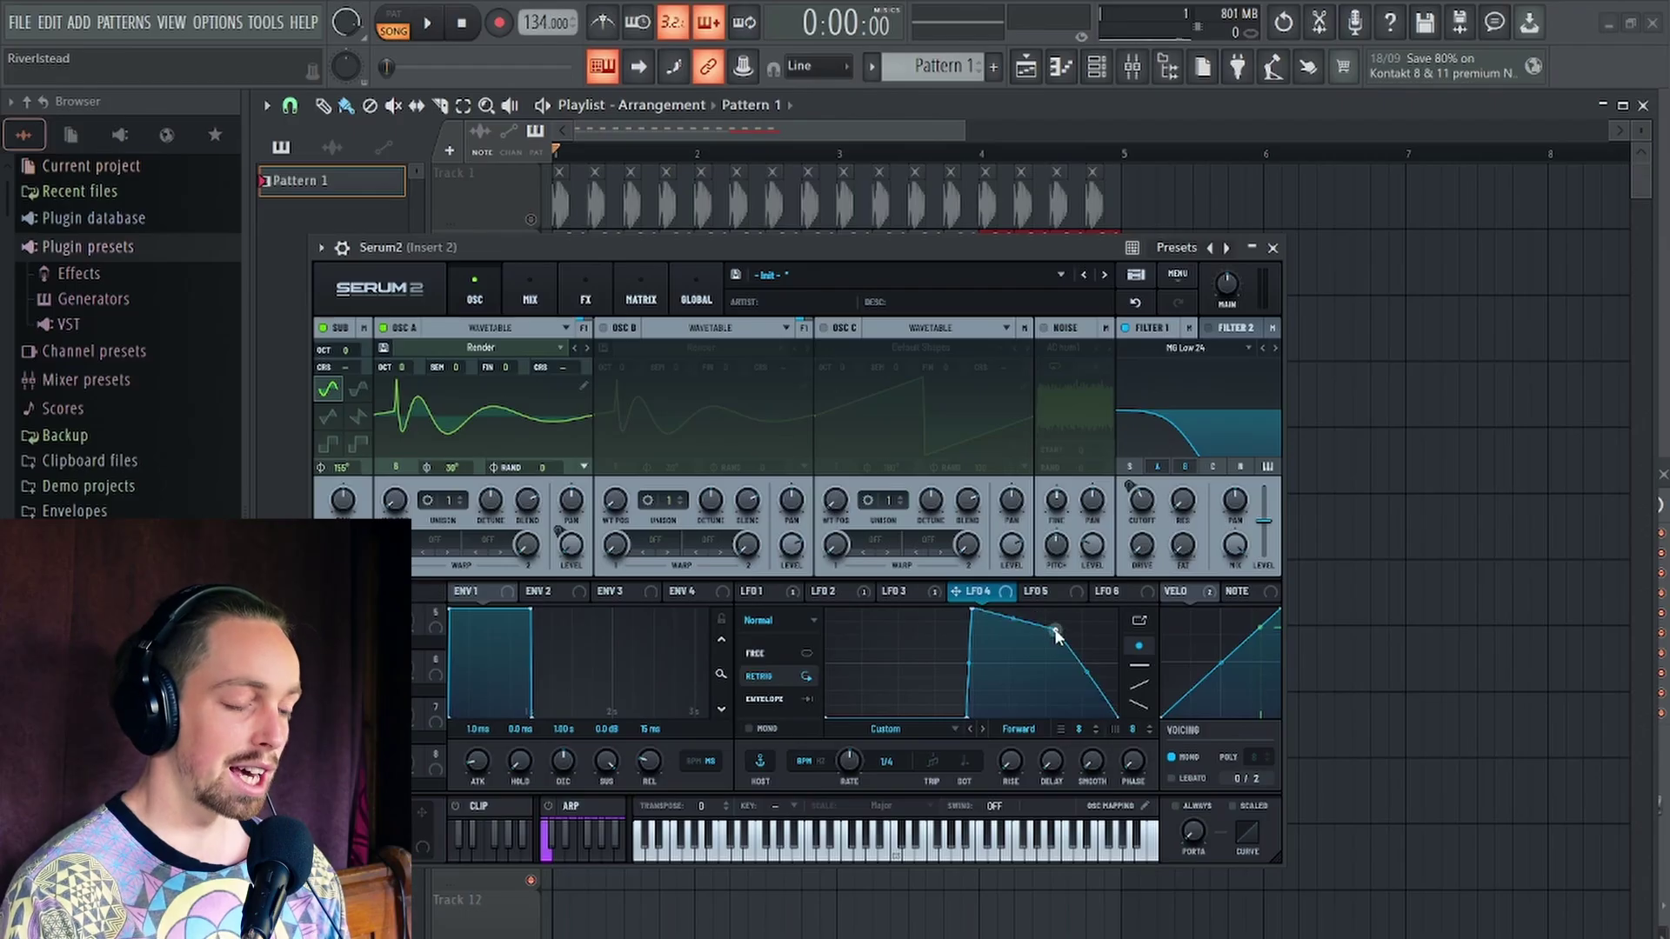
drag(1057, 635, 1302, 485)
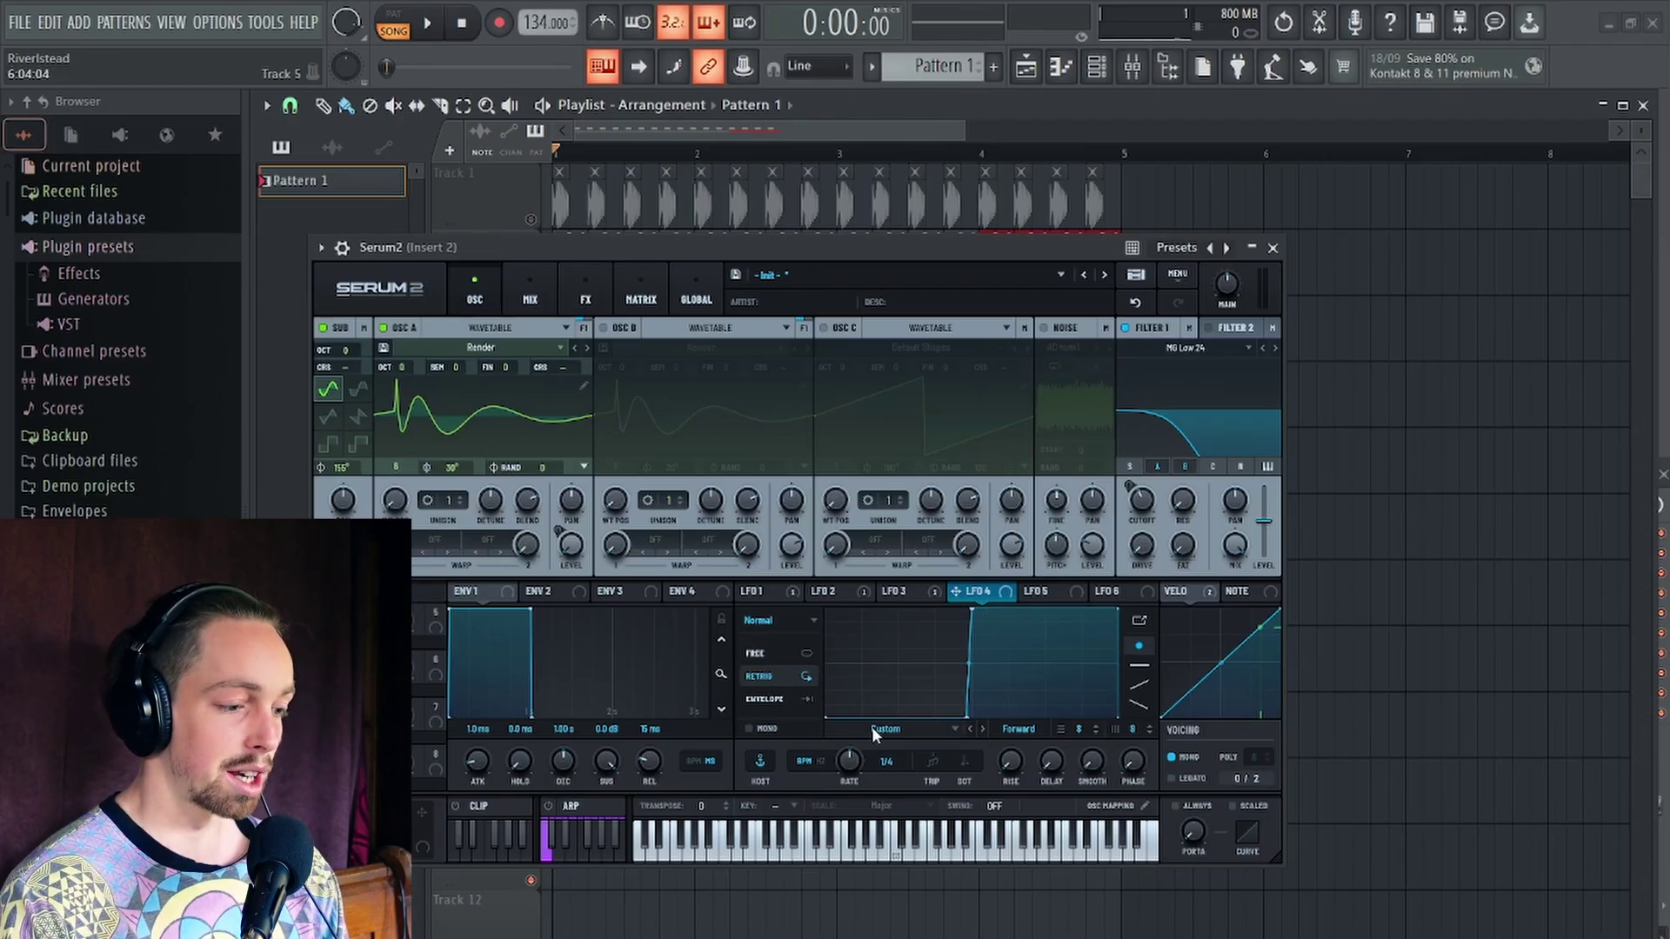
click(770, 652)
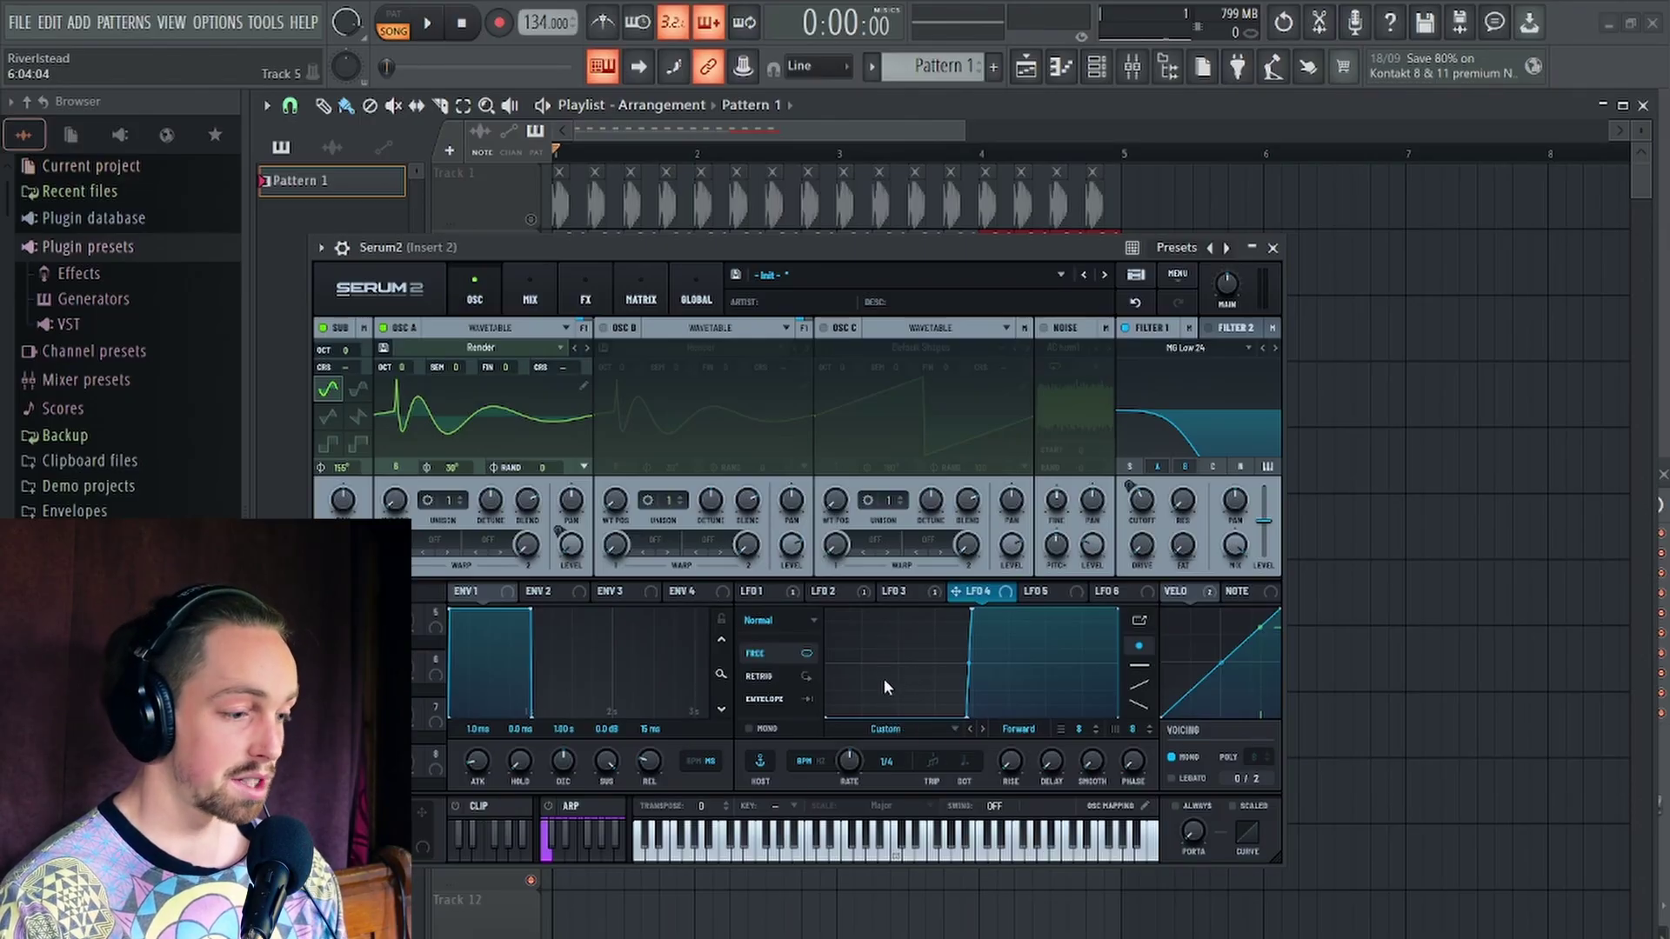
Set LFO 4 as the auxiliary source of the LFO 2 to Sub Level modulation in the matrix
click(640, 295)
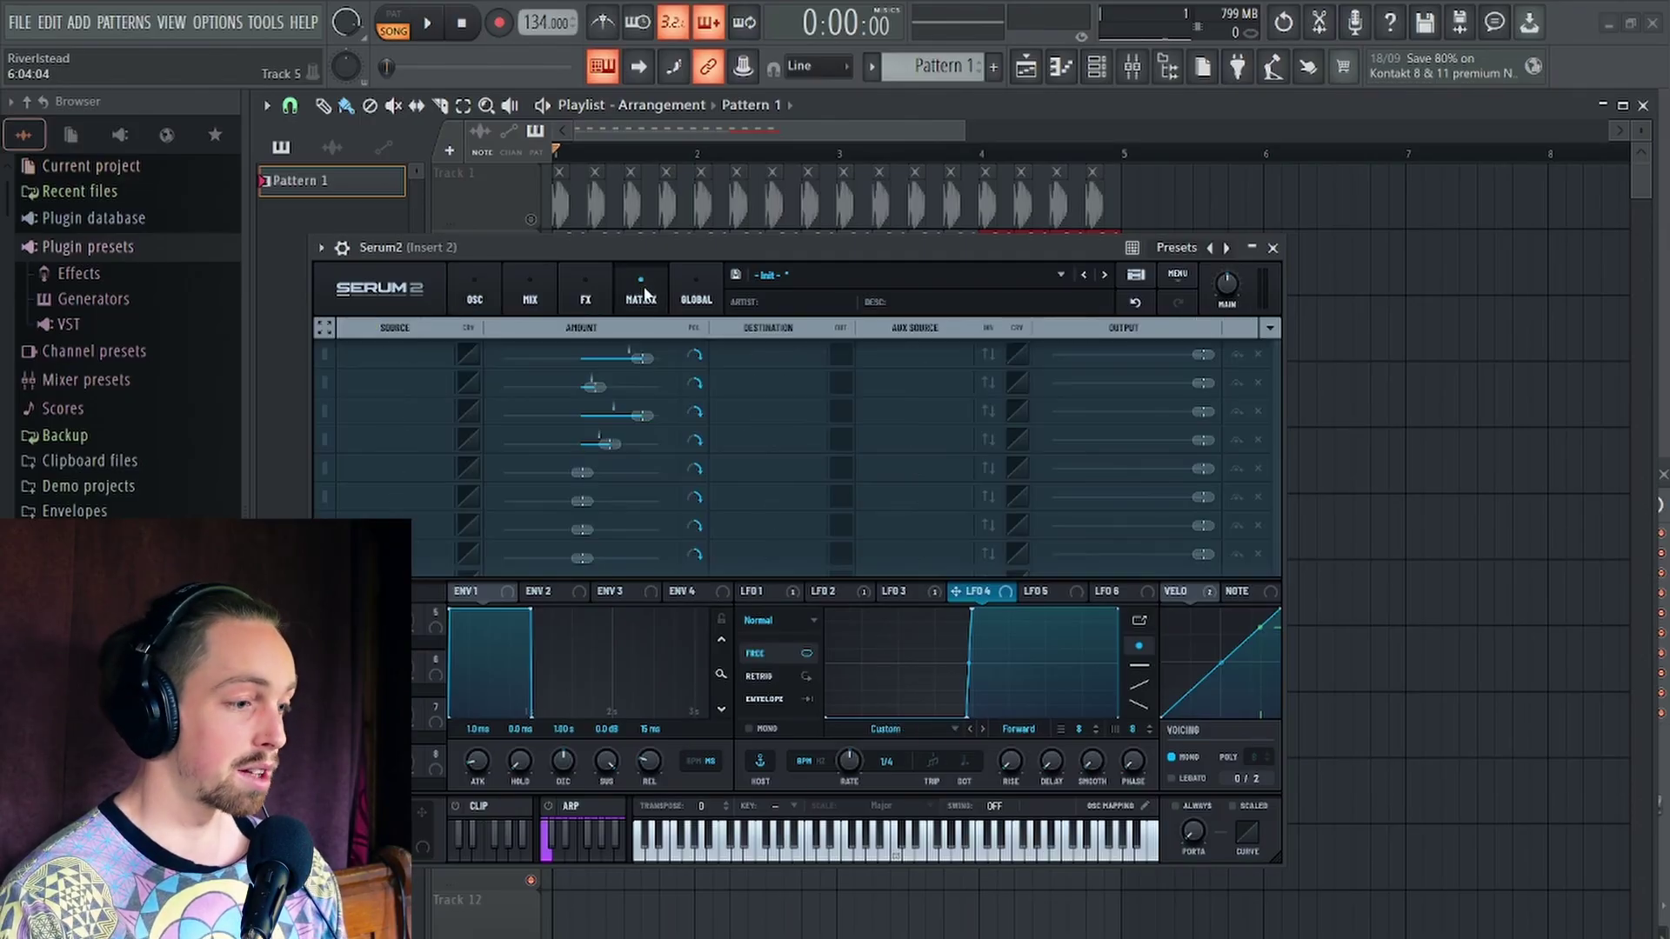
click(912, 384)
click(905, 410)
click(904, 414)
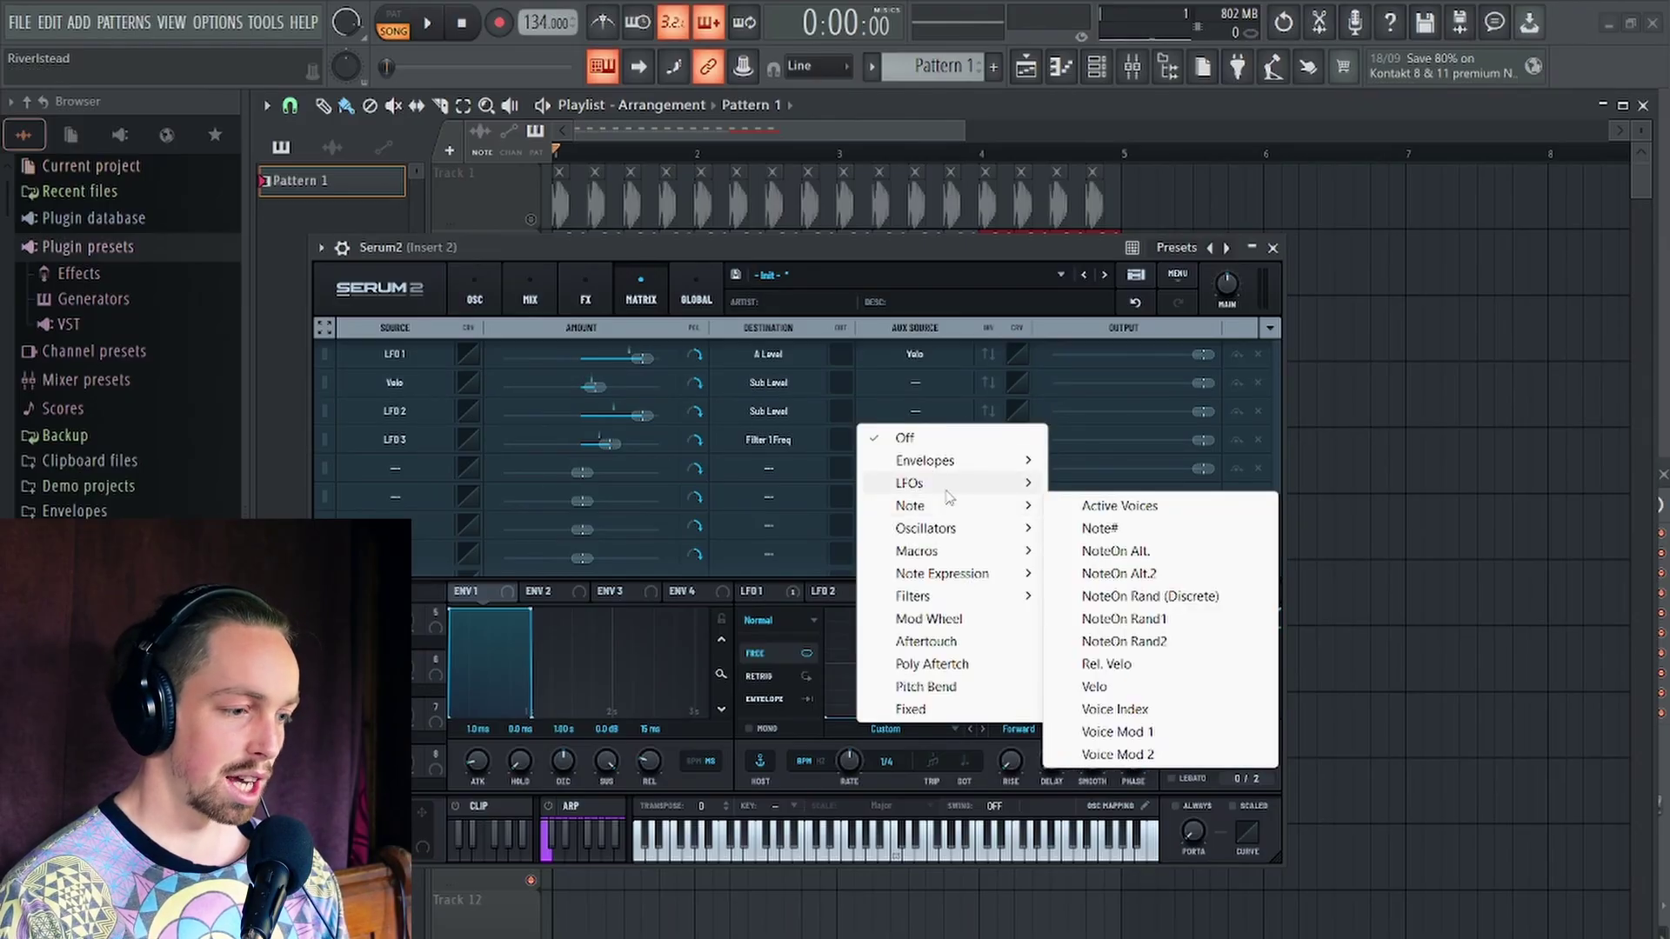
mouse_move(1000, 483)
click(1097, 551)
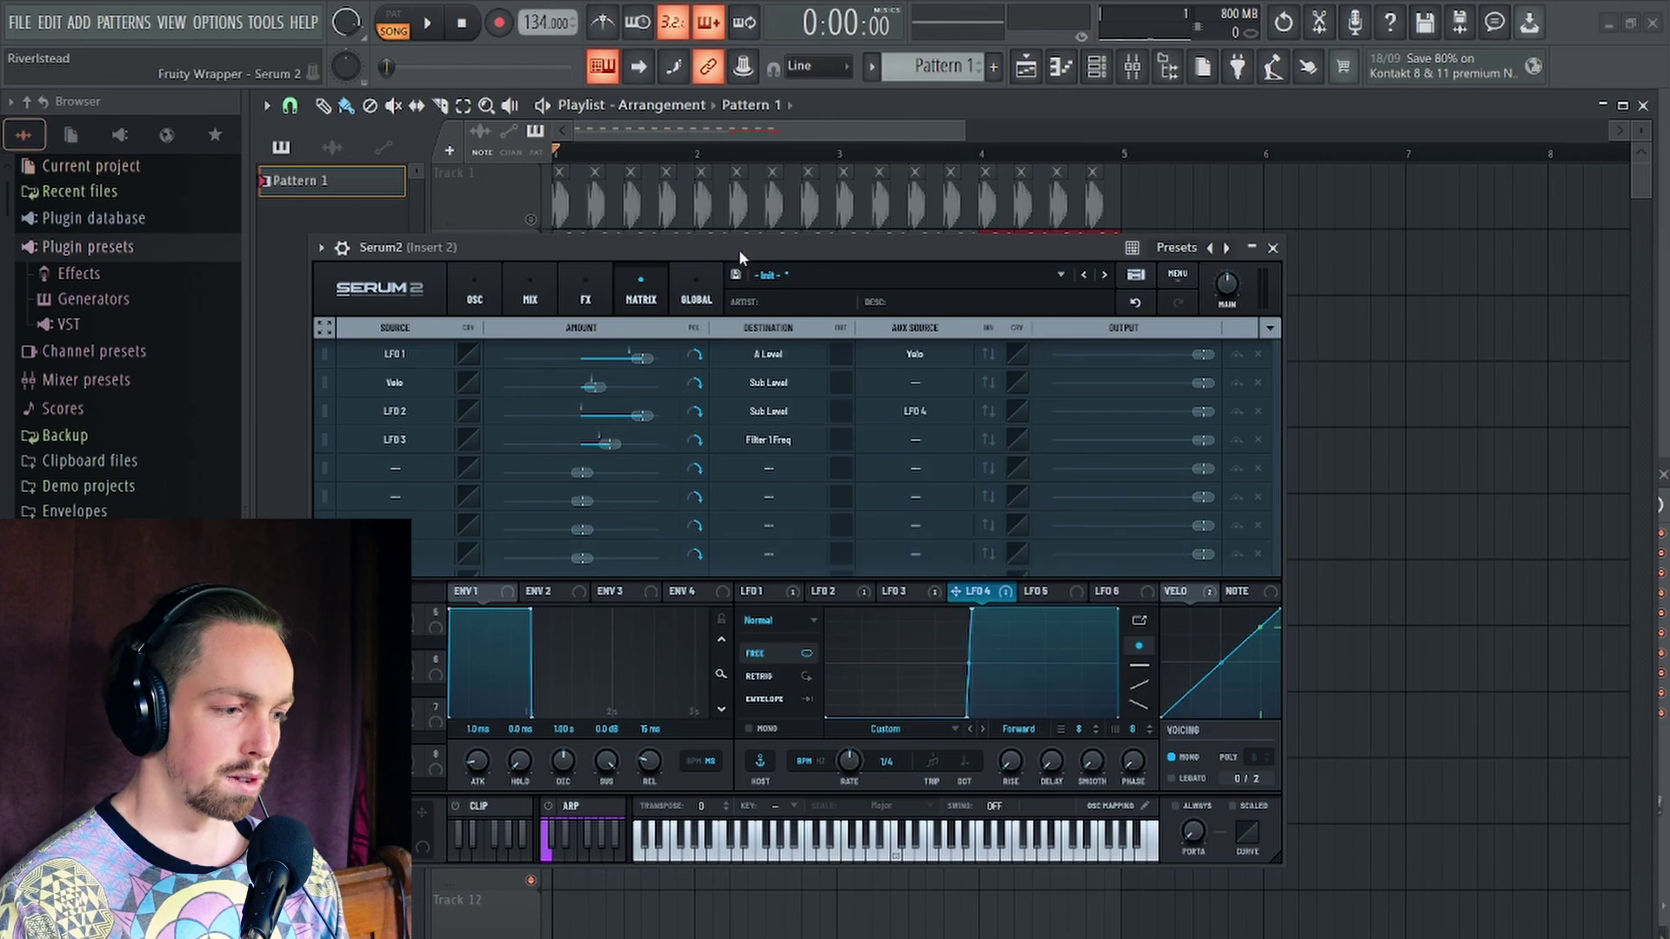
Audition the bass with the new modulation and return to the oscillator page
key(space)
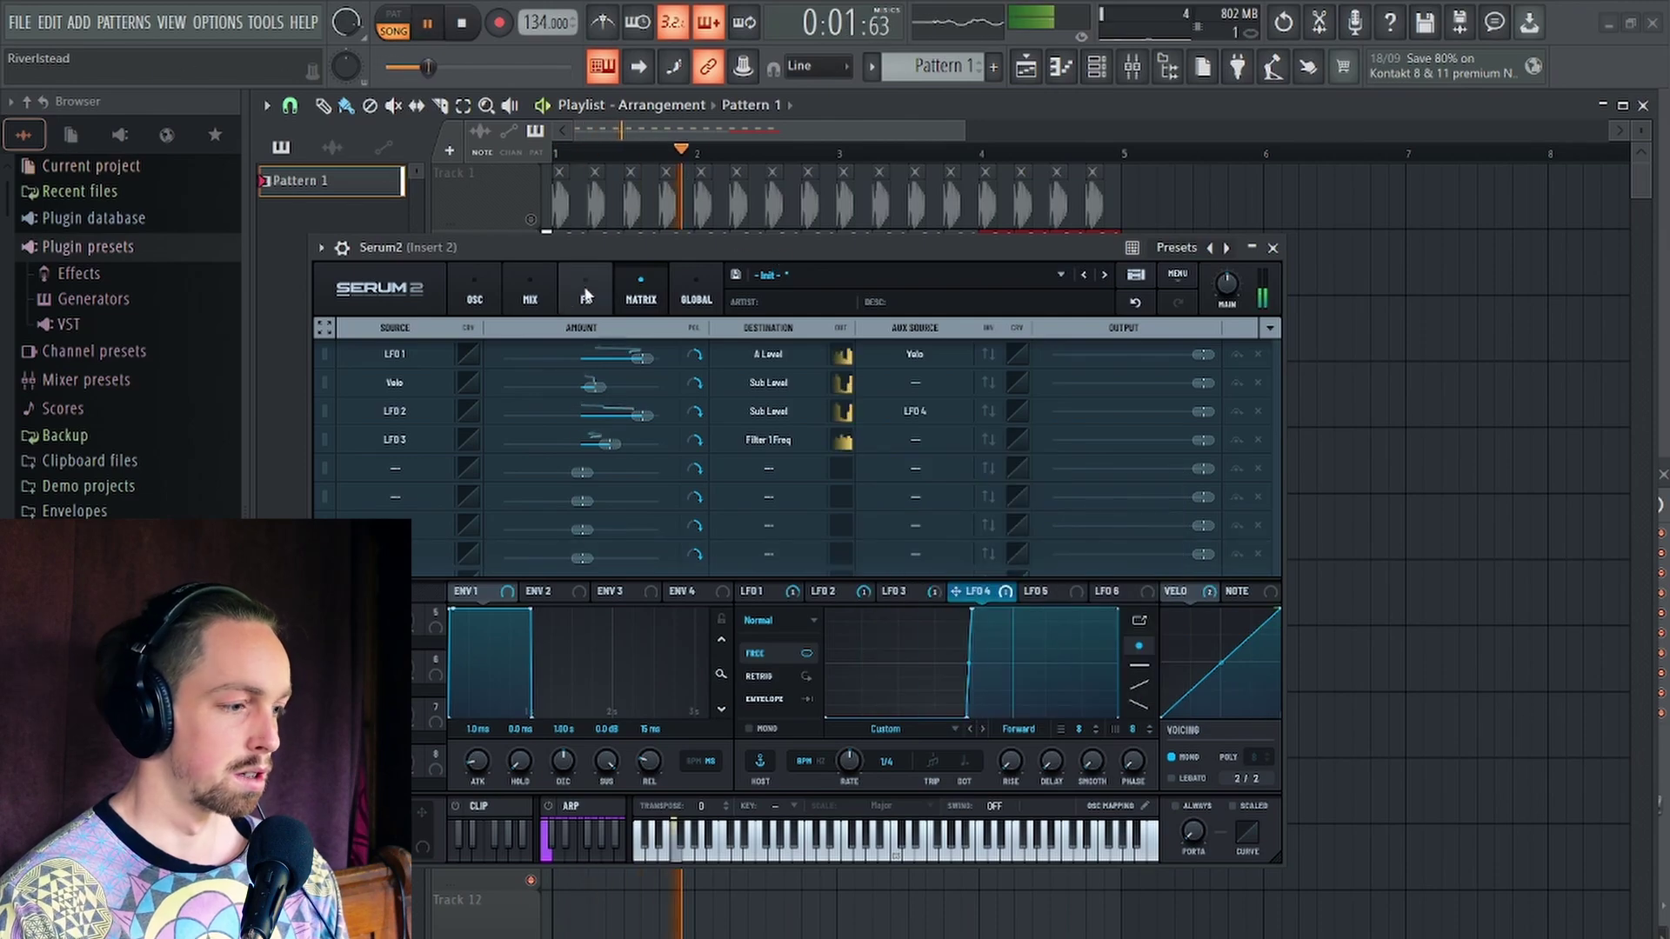
click(474, 296)
key(space)
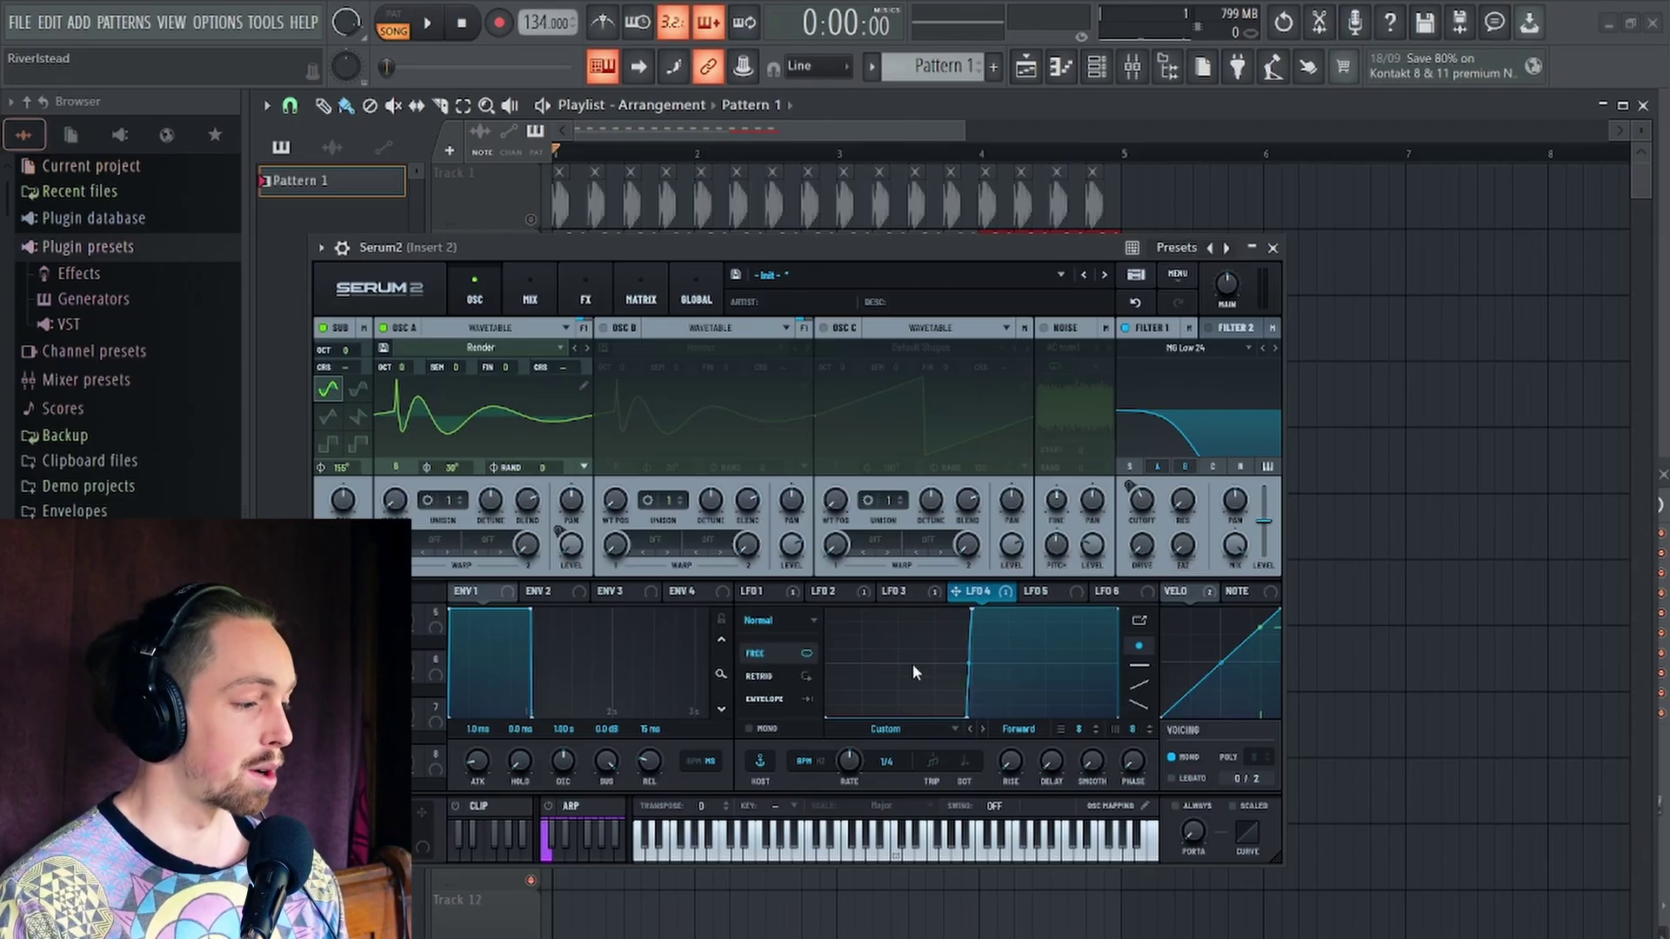
Unmute Track 1, listen to it together with the bass, and reopen the Serum2 window from the channel rack
click(883, 117)
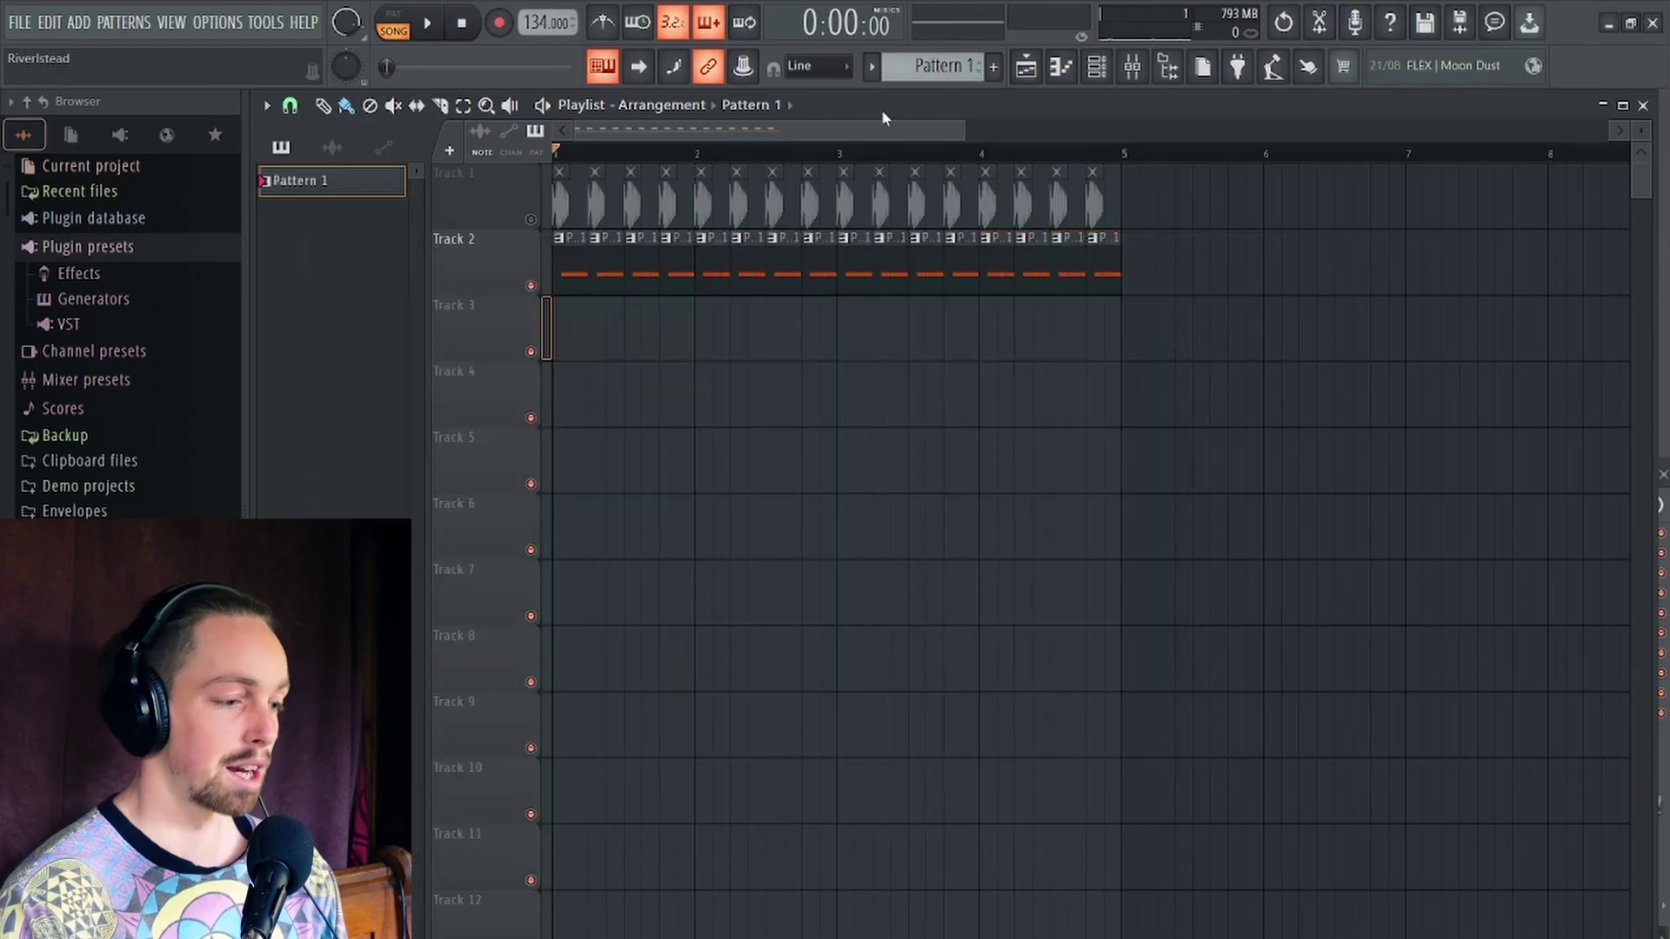
click(530, 220)
key(space)
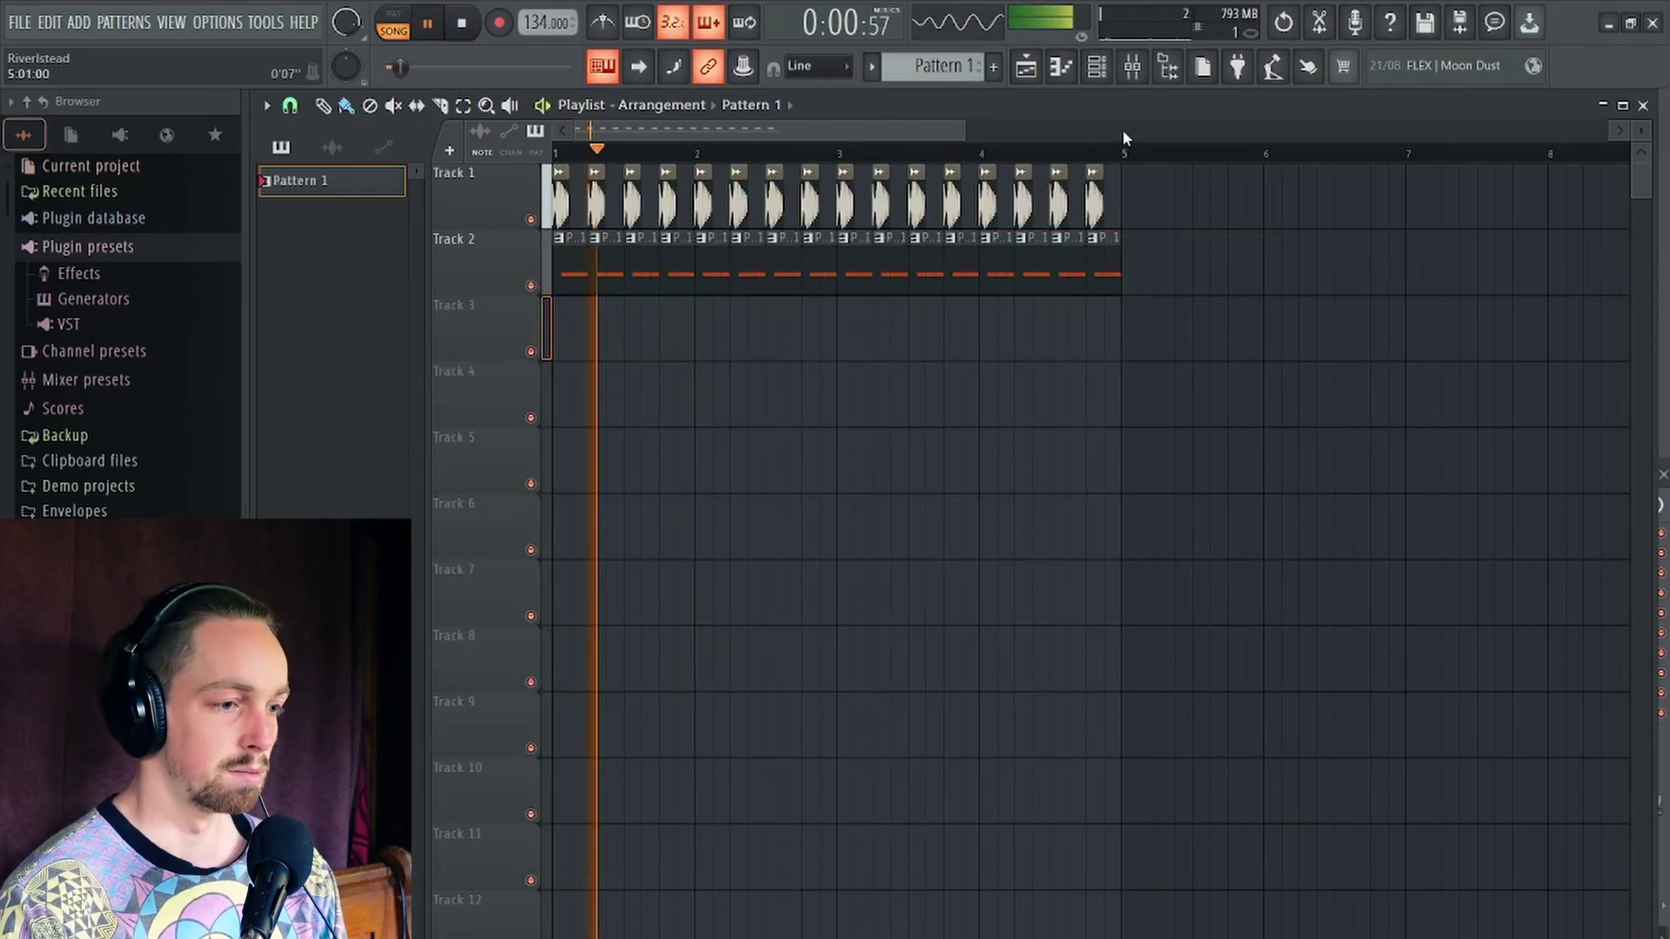
click(1100, 68)
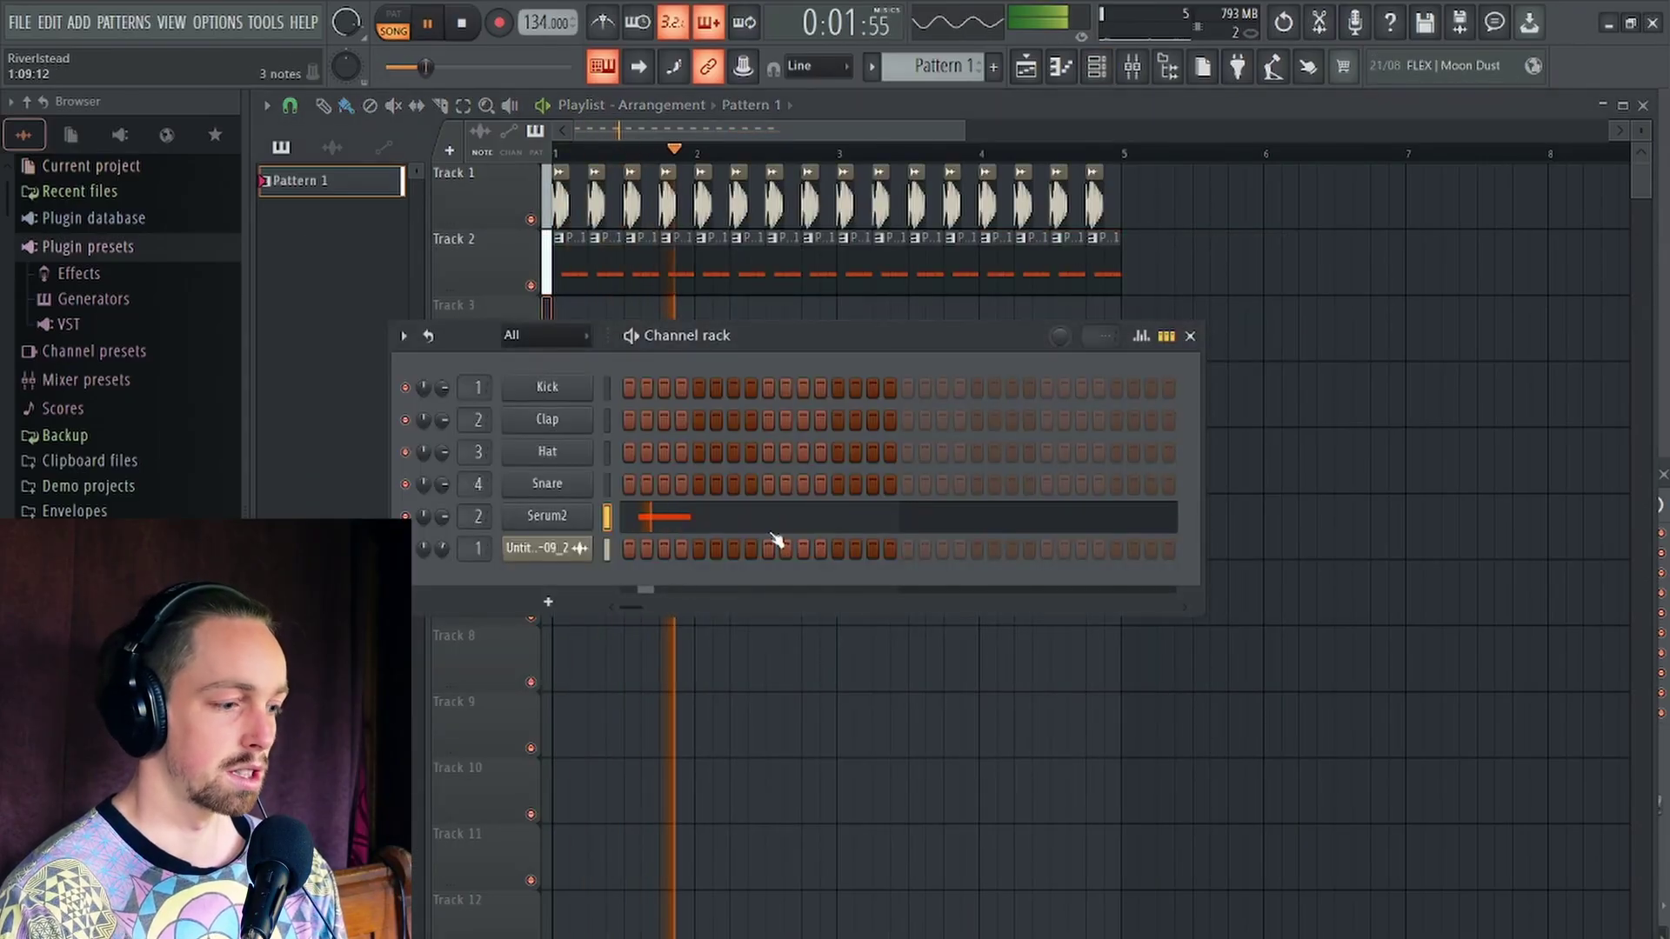
click(570, 520)
key(space)
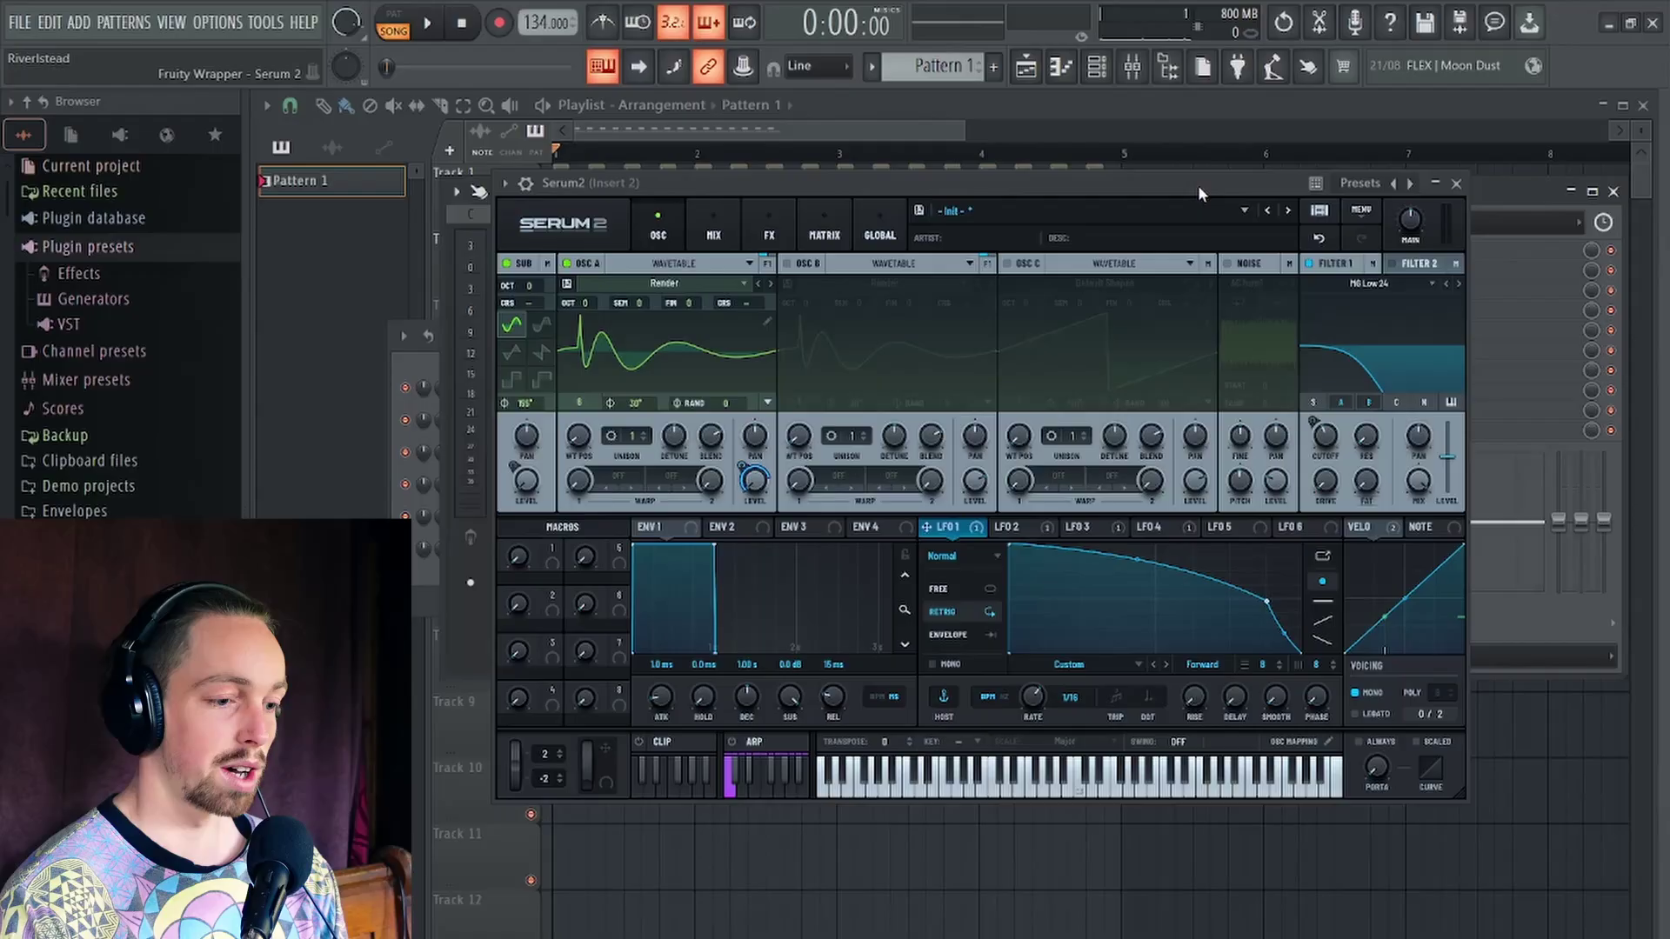
Open the occularScope on mixer Insert 3 and move the Serum2 window clear of it
drag(1198, 185, 1005, 442)
click(675, 278)
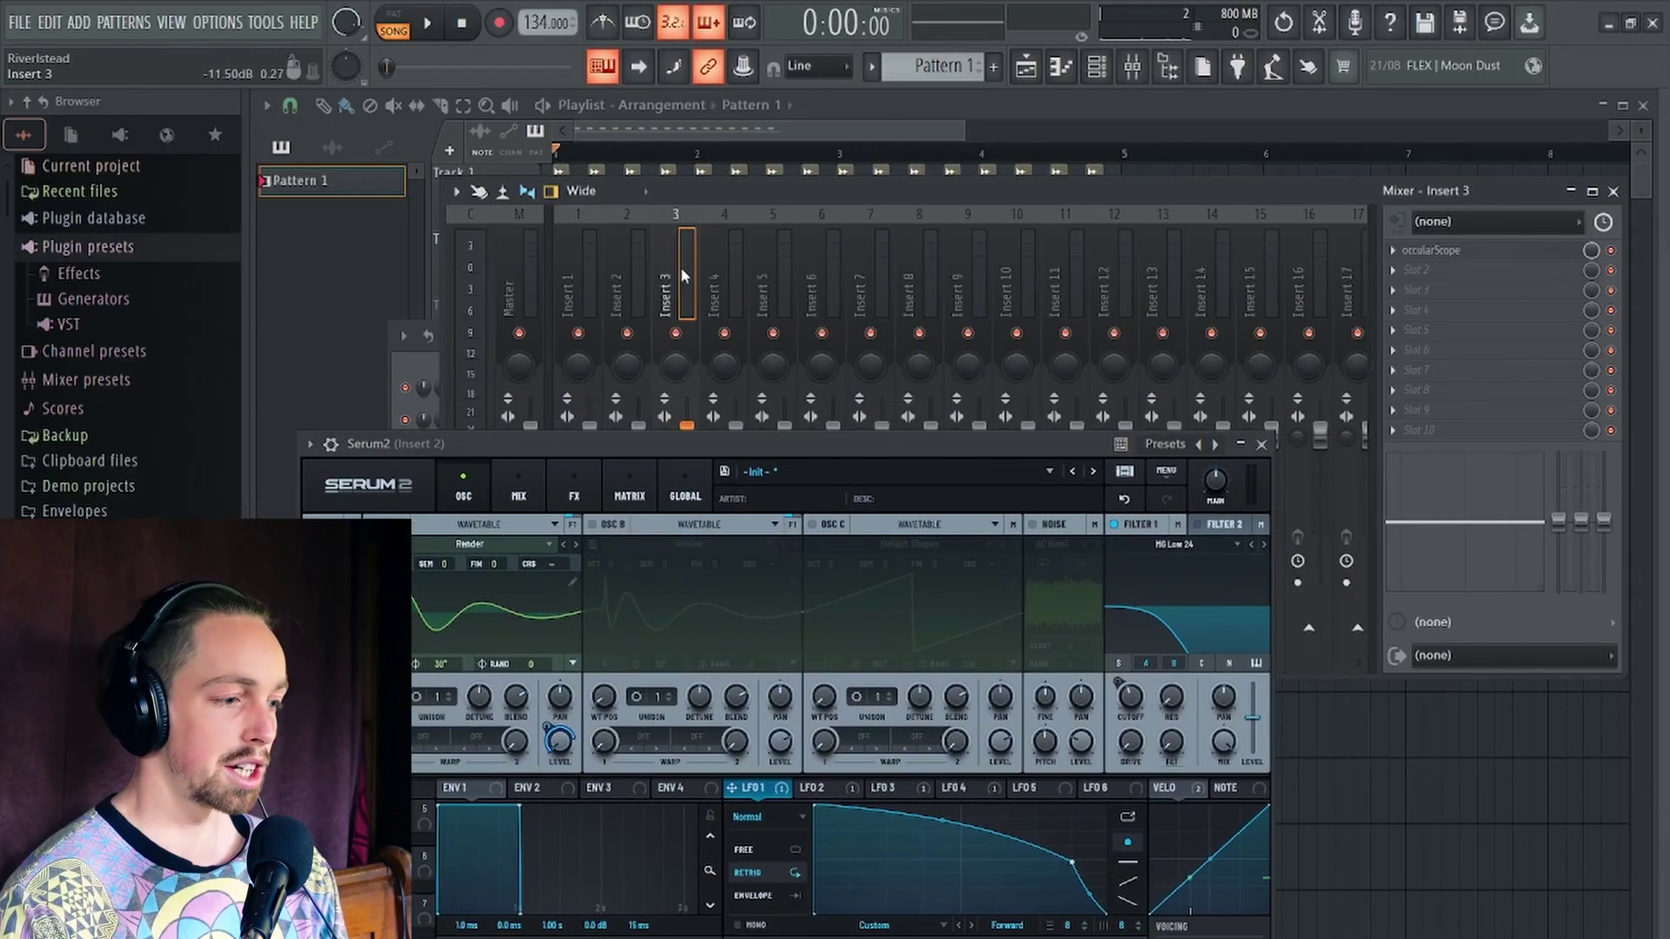
click(1457, 251)
drag(661, 440, 1054, 558)
Play the arrangement while examining the combined waveform on the occularScope, and close the oscilloscope window
key(space)
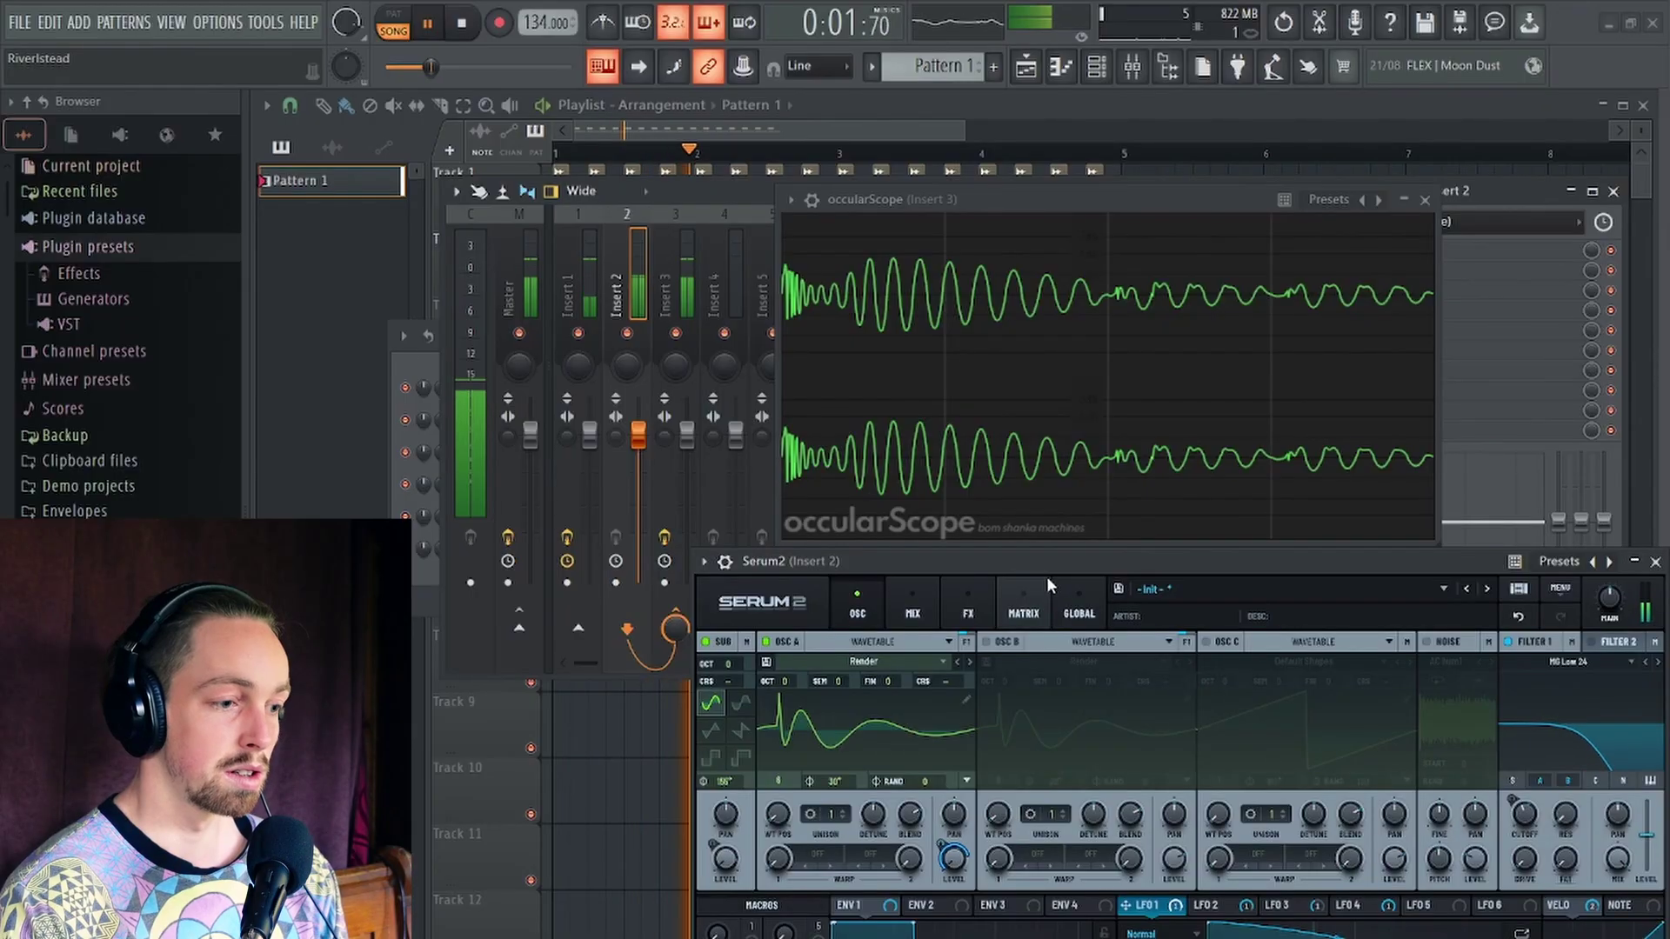
key(space)
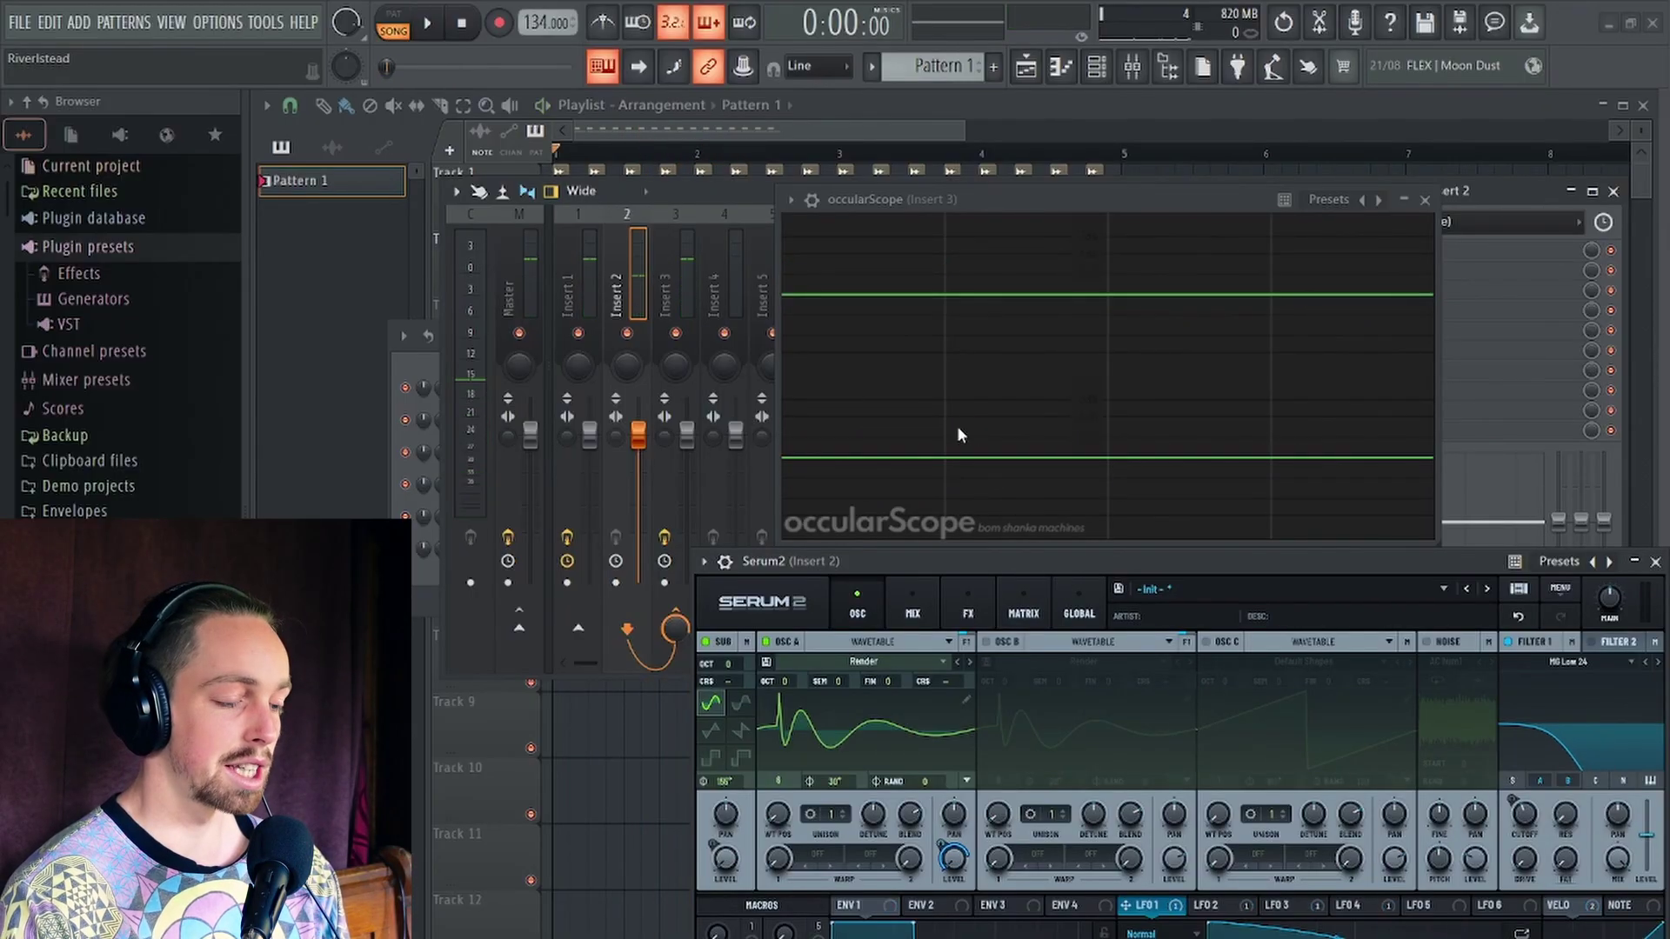
key(space)
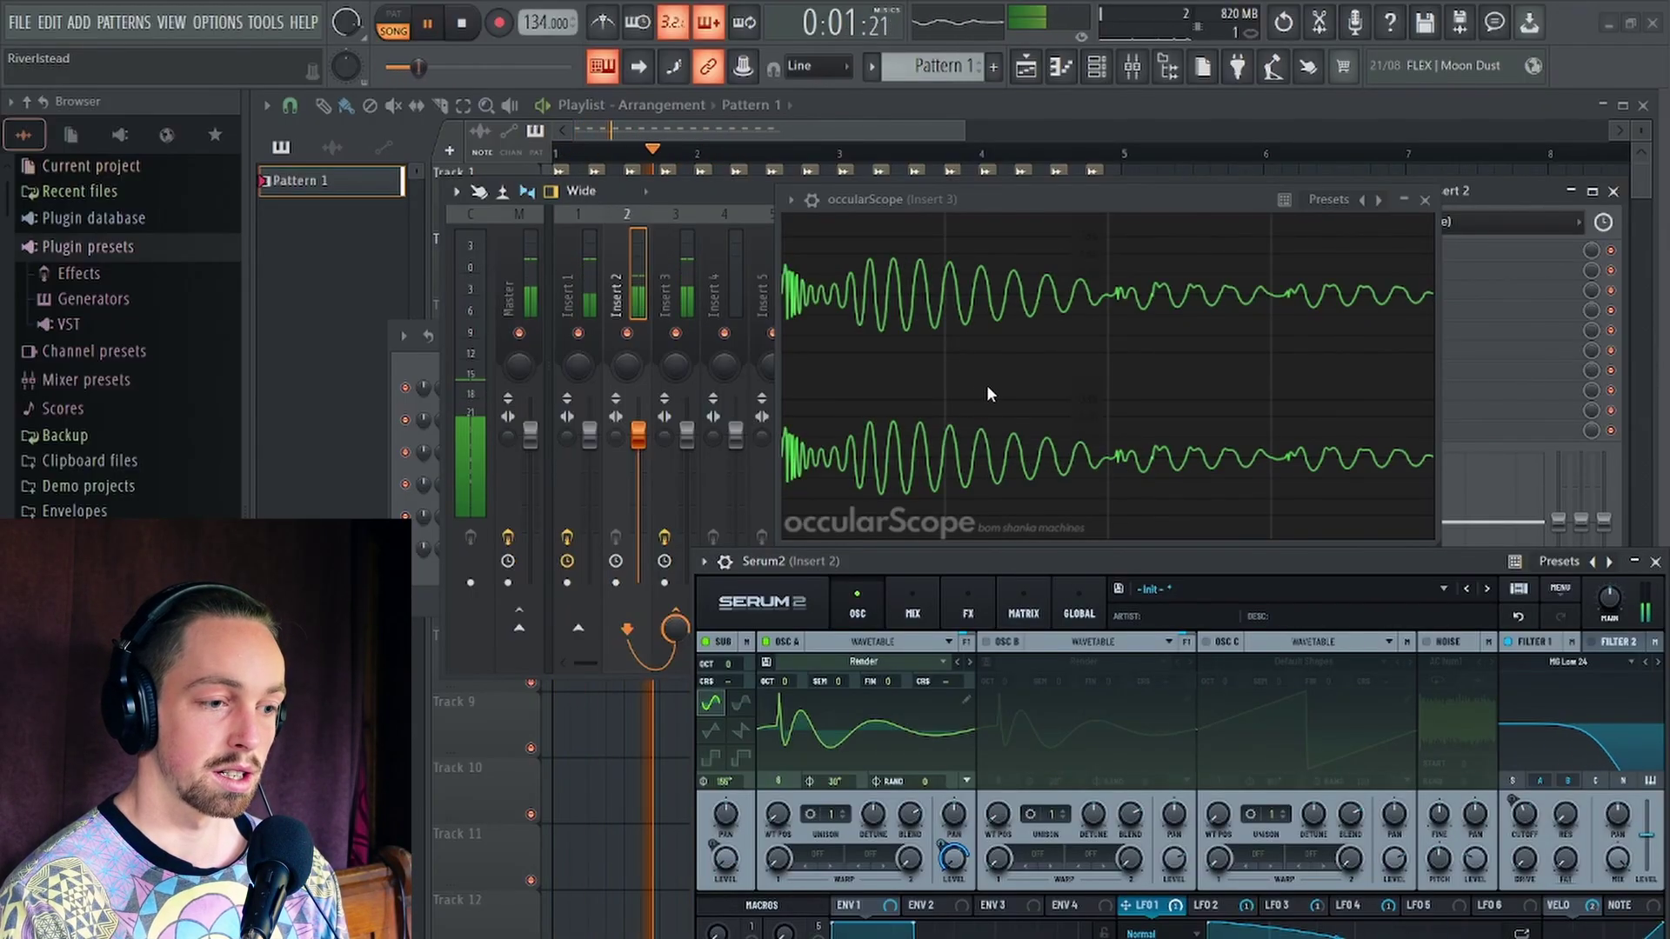
key(space)
click(1423, 199)
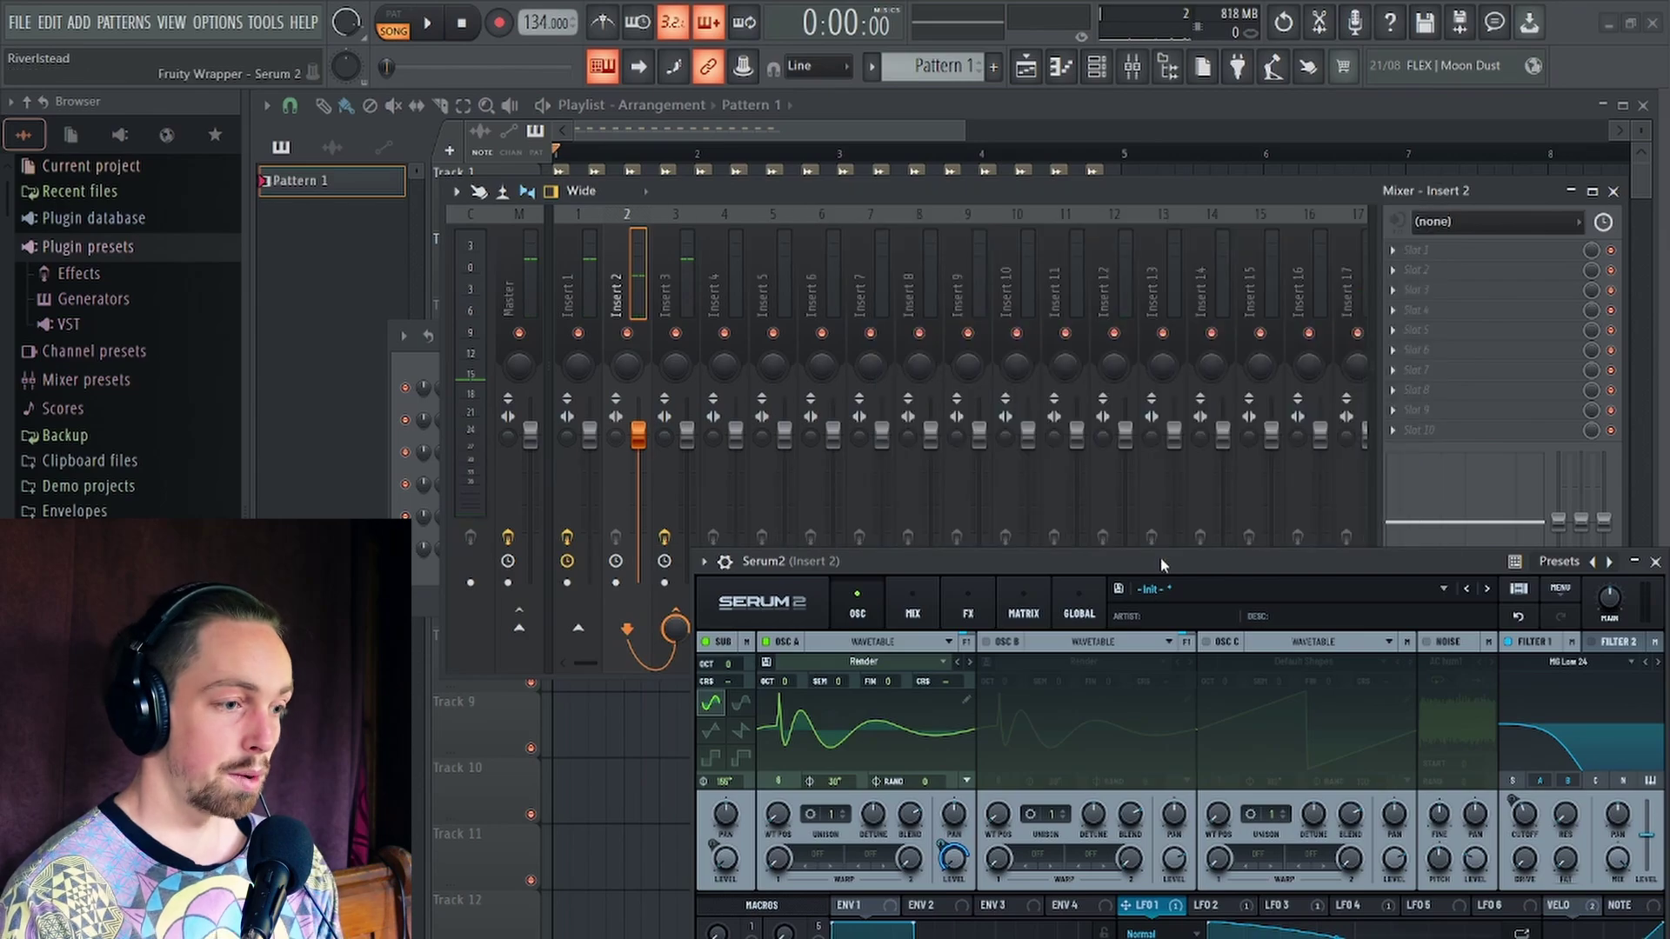
Bring the whole Serum2 window into view and audition LFO 1 with its late point raised near full level
drag(1161, 564, 847, 128)
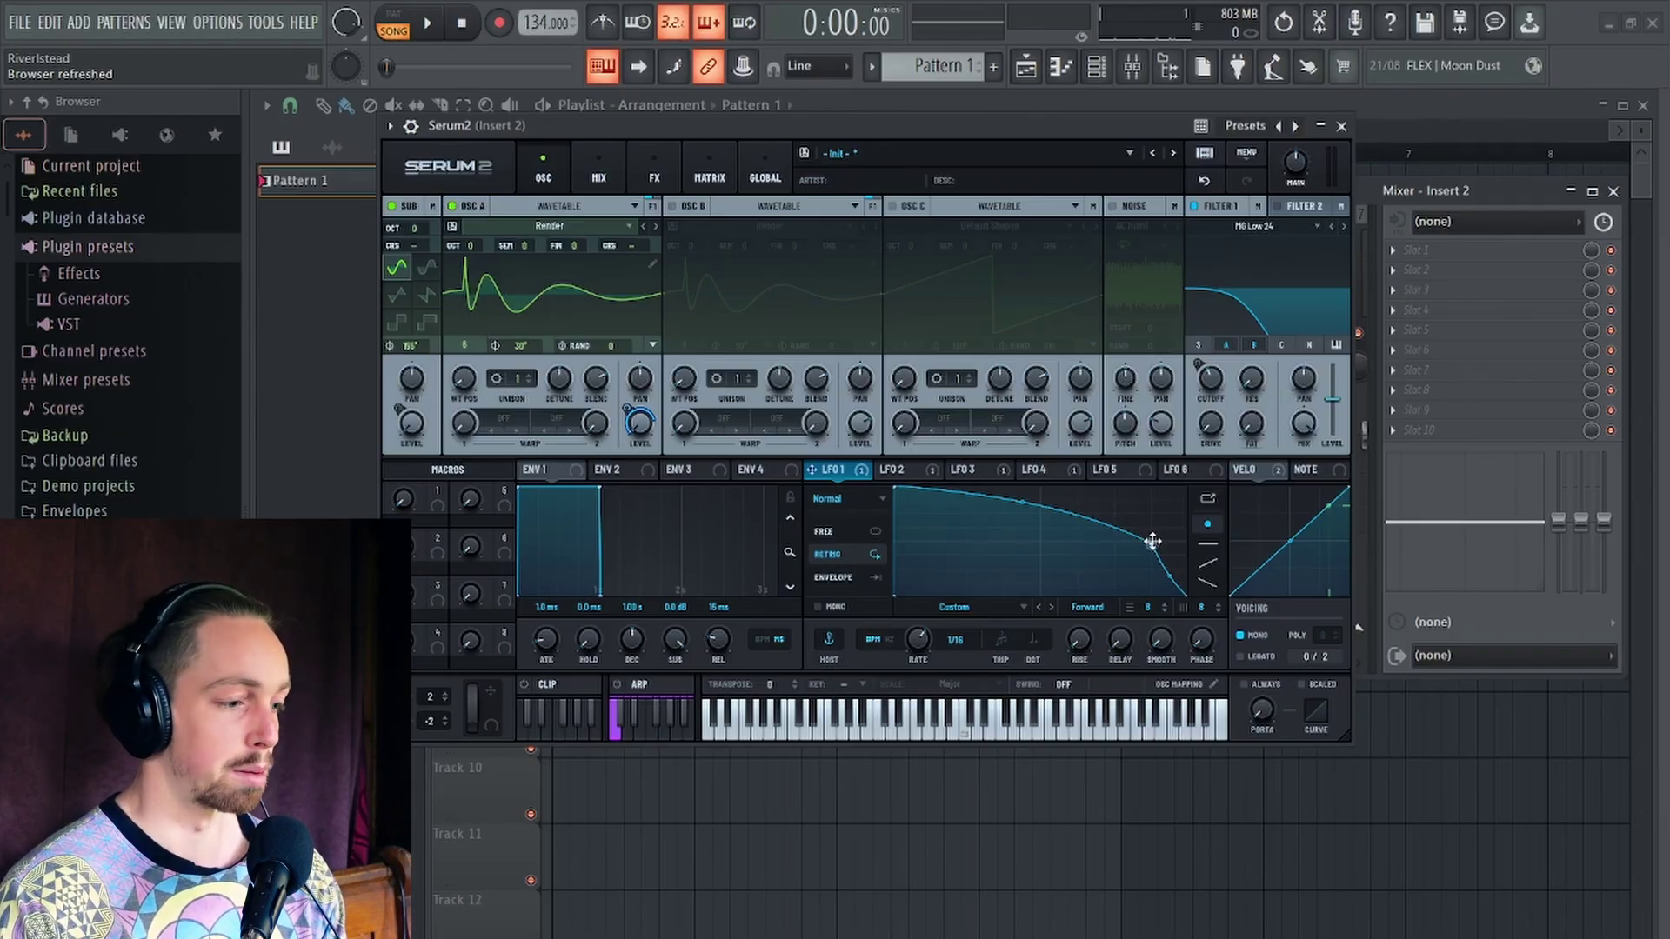
drag(1152, 541, 1174, 501)
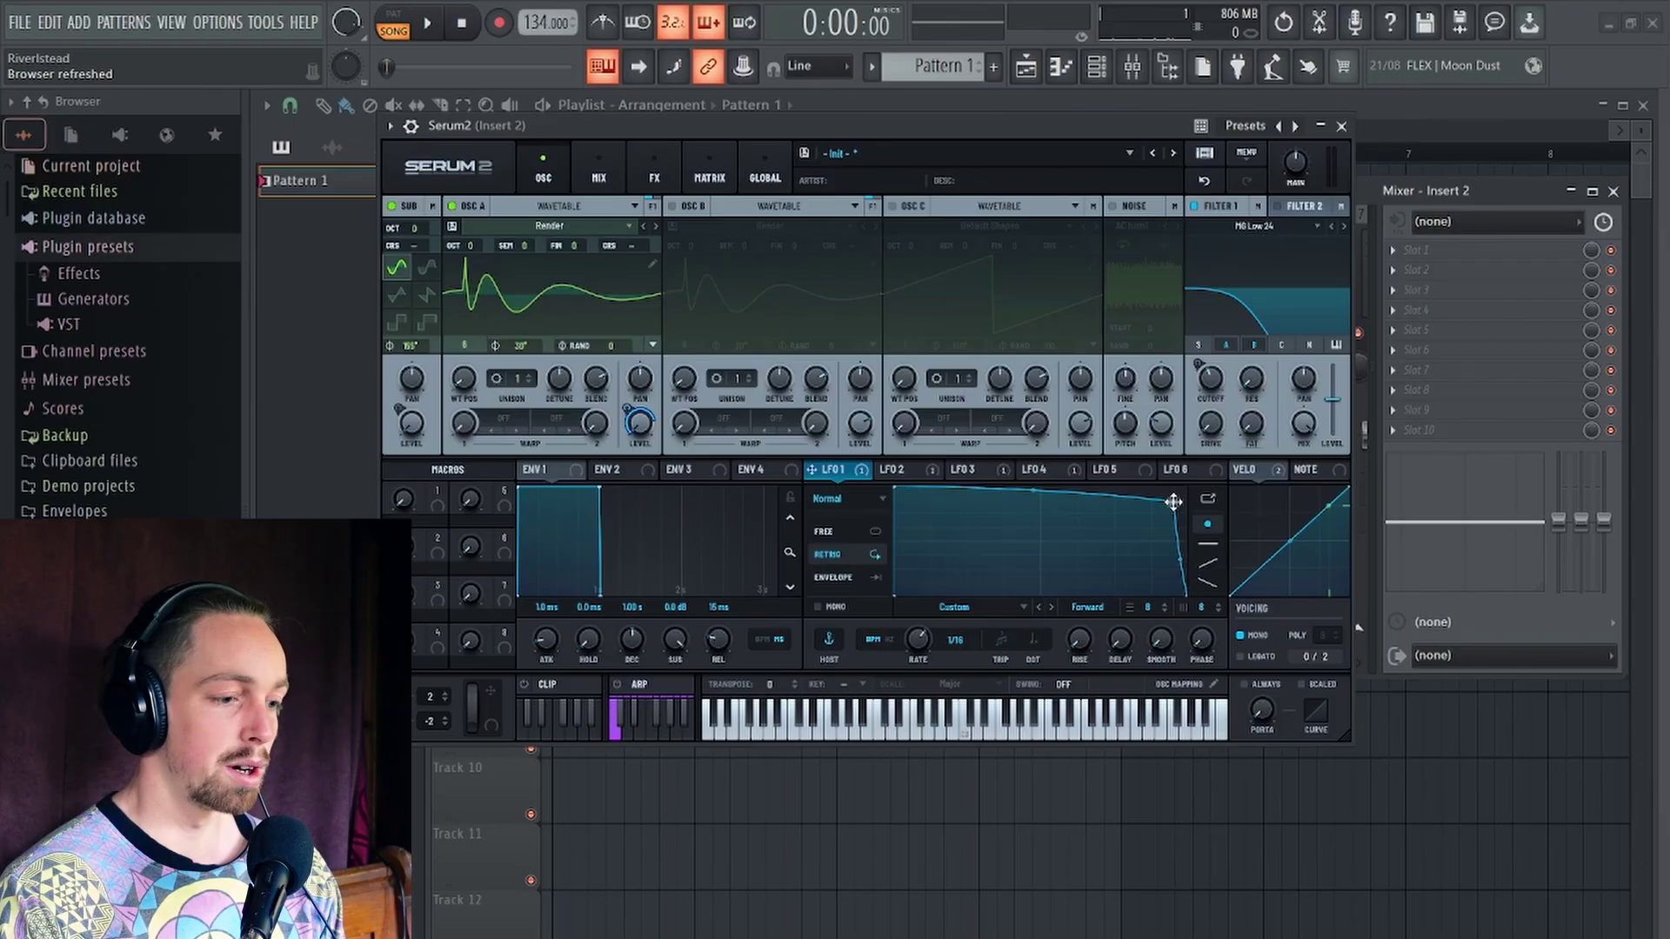
key(space)
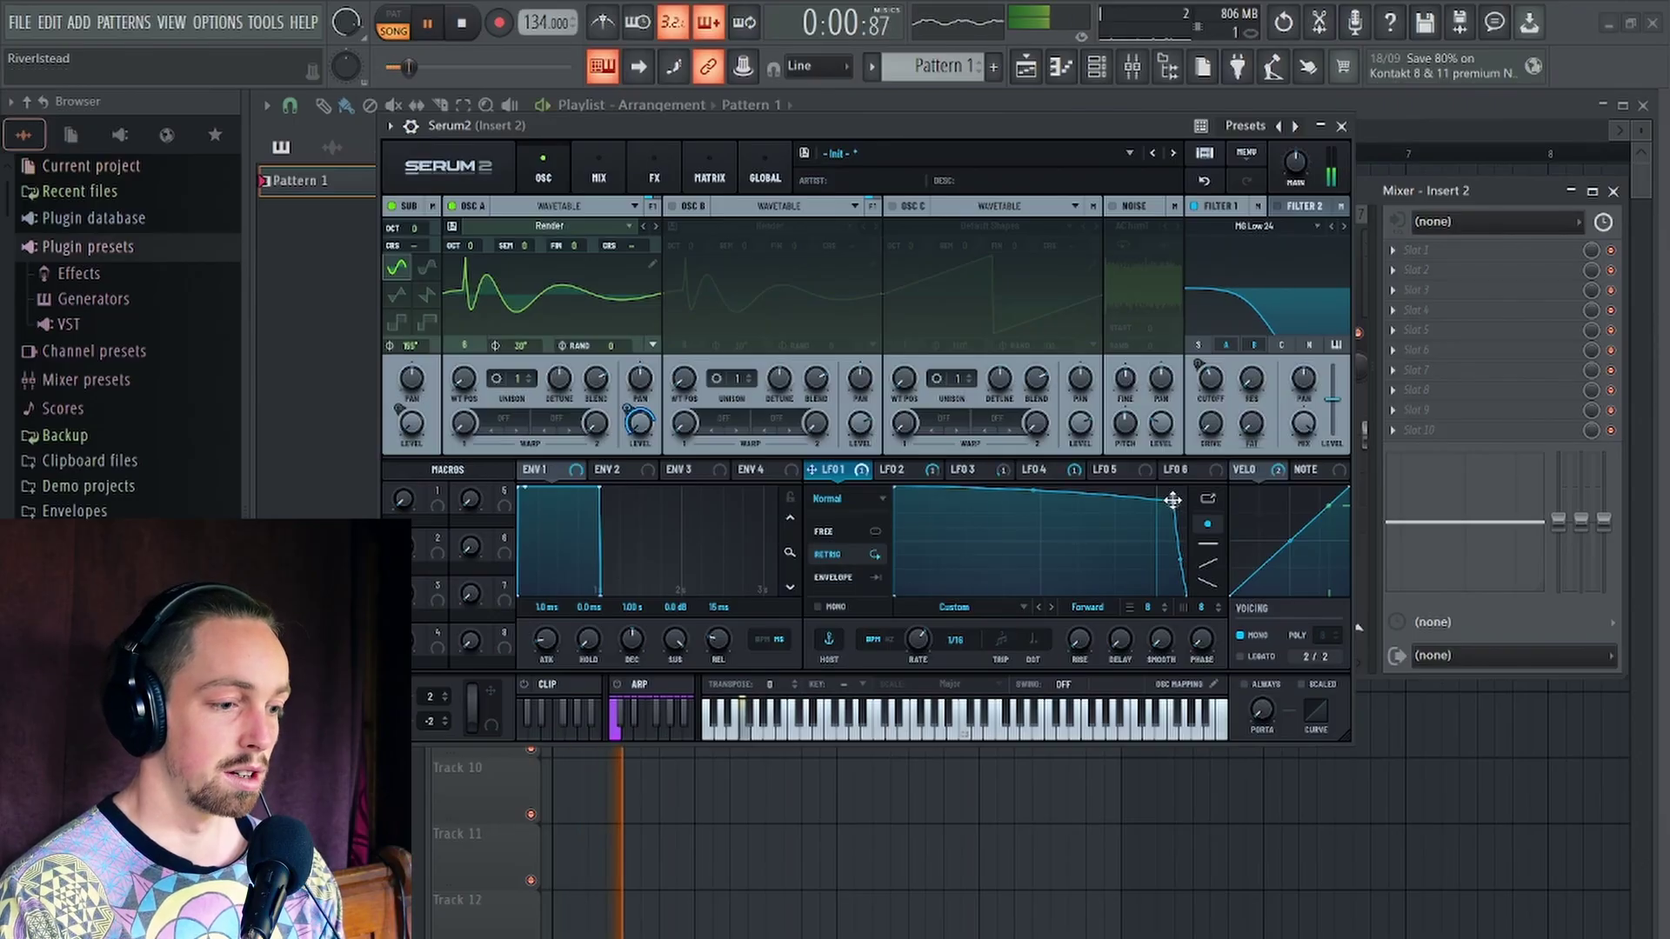
key(space)
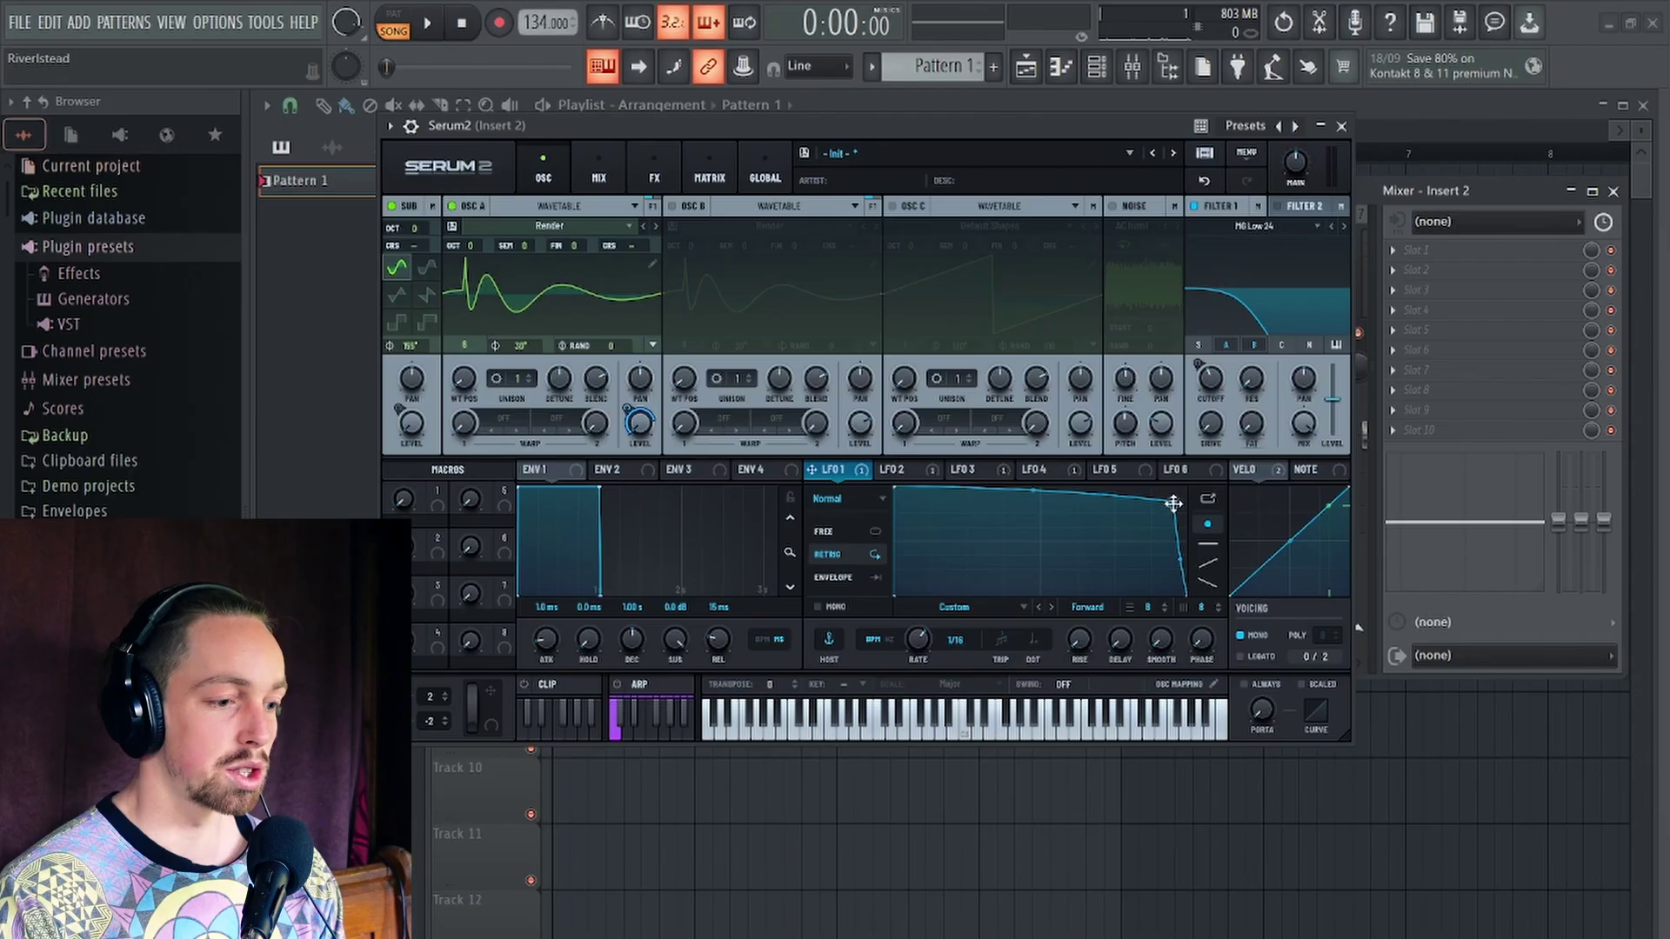
Rework LFO 1 into a gentle, slightly sagging decline to a mid-high late point followed by a steep drop
drag(1173, 504, 1116, 559)
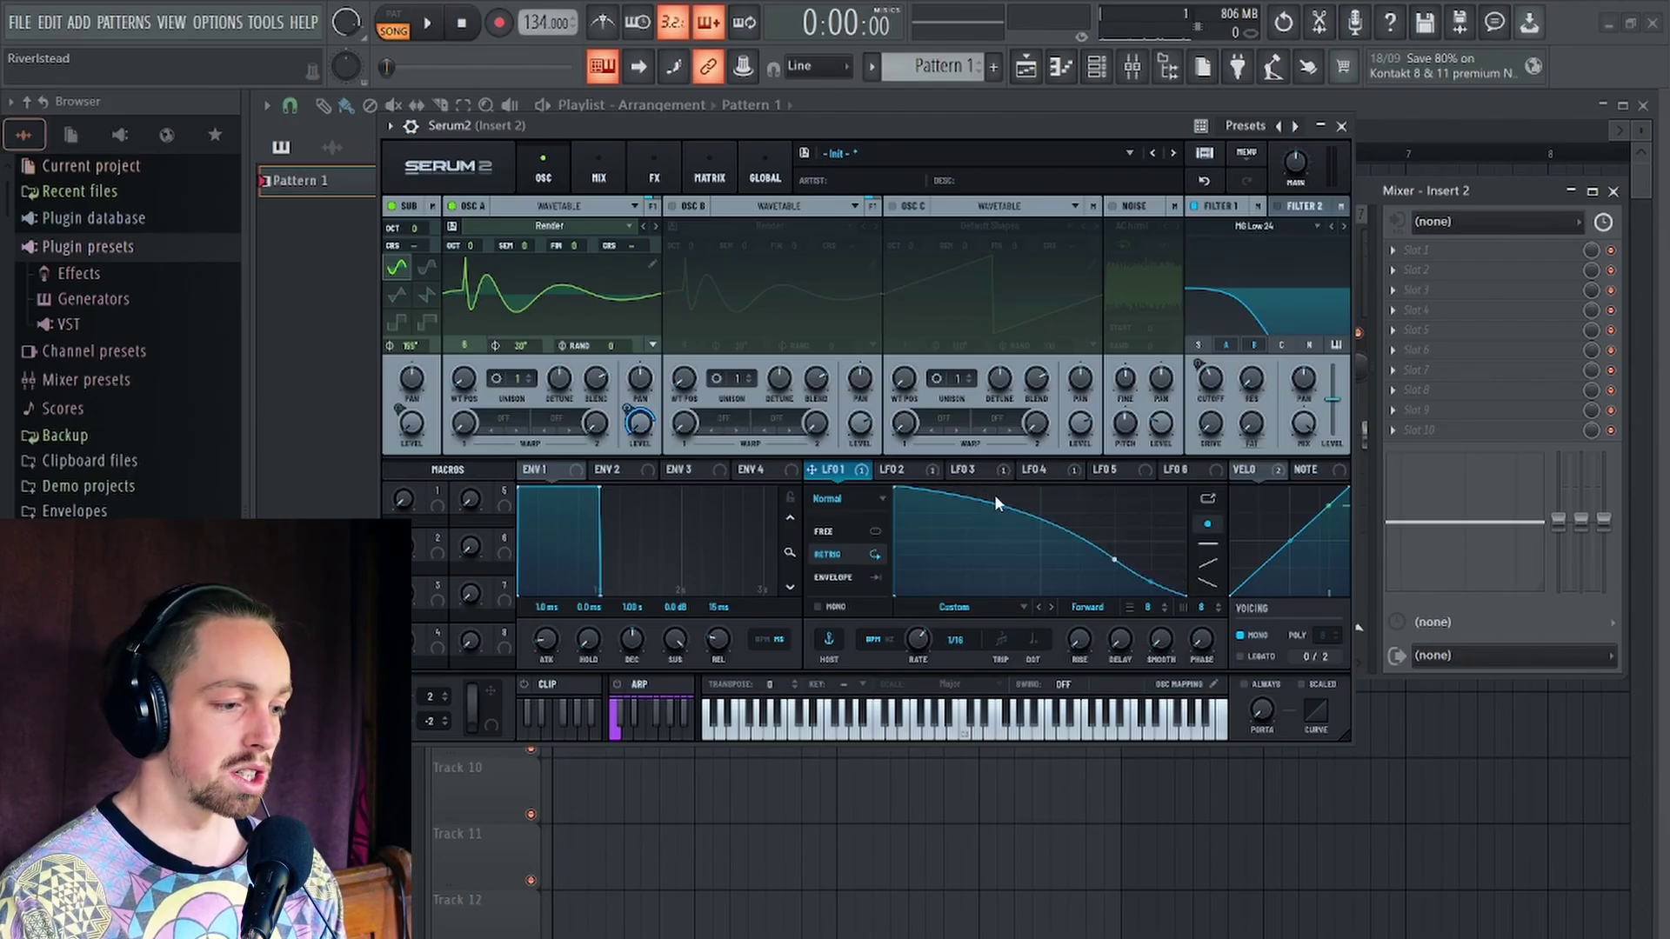
drag(1000, 499, 1004, 501)
drag(1114, 559, 1162, 543)
drag(1043, 504, 1034, 519)
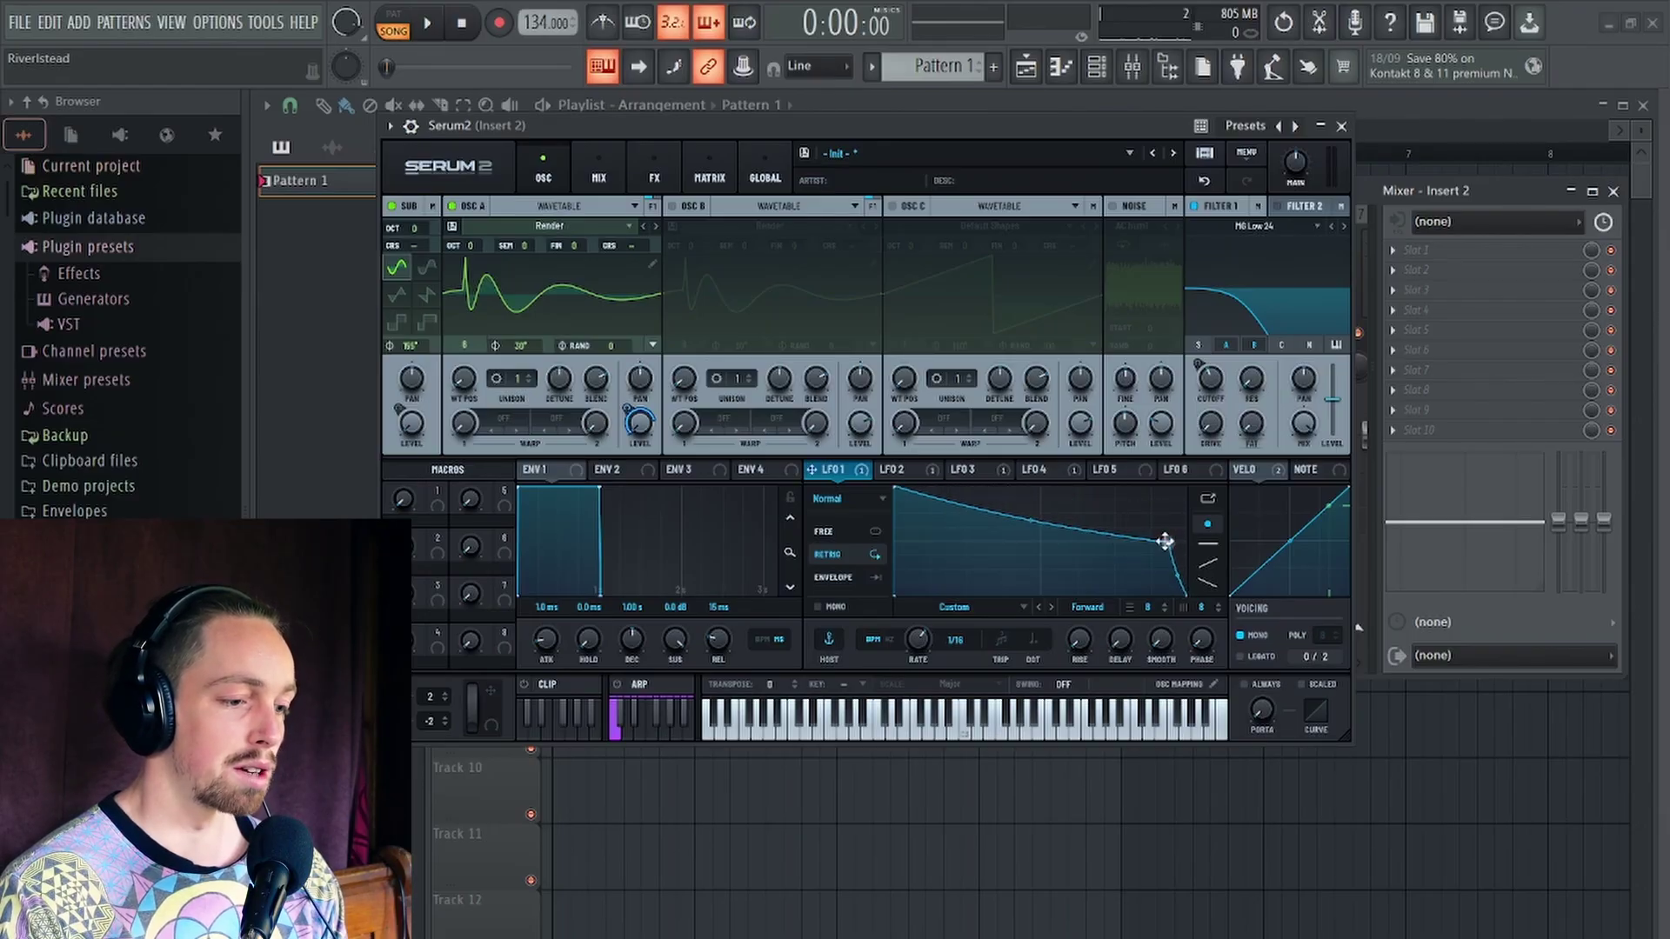
drag(1164, 541, 1167, 522)
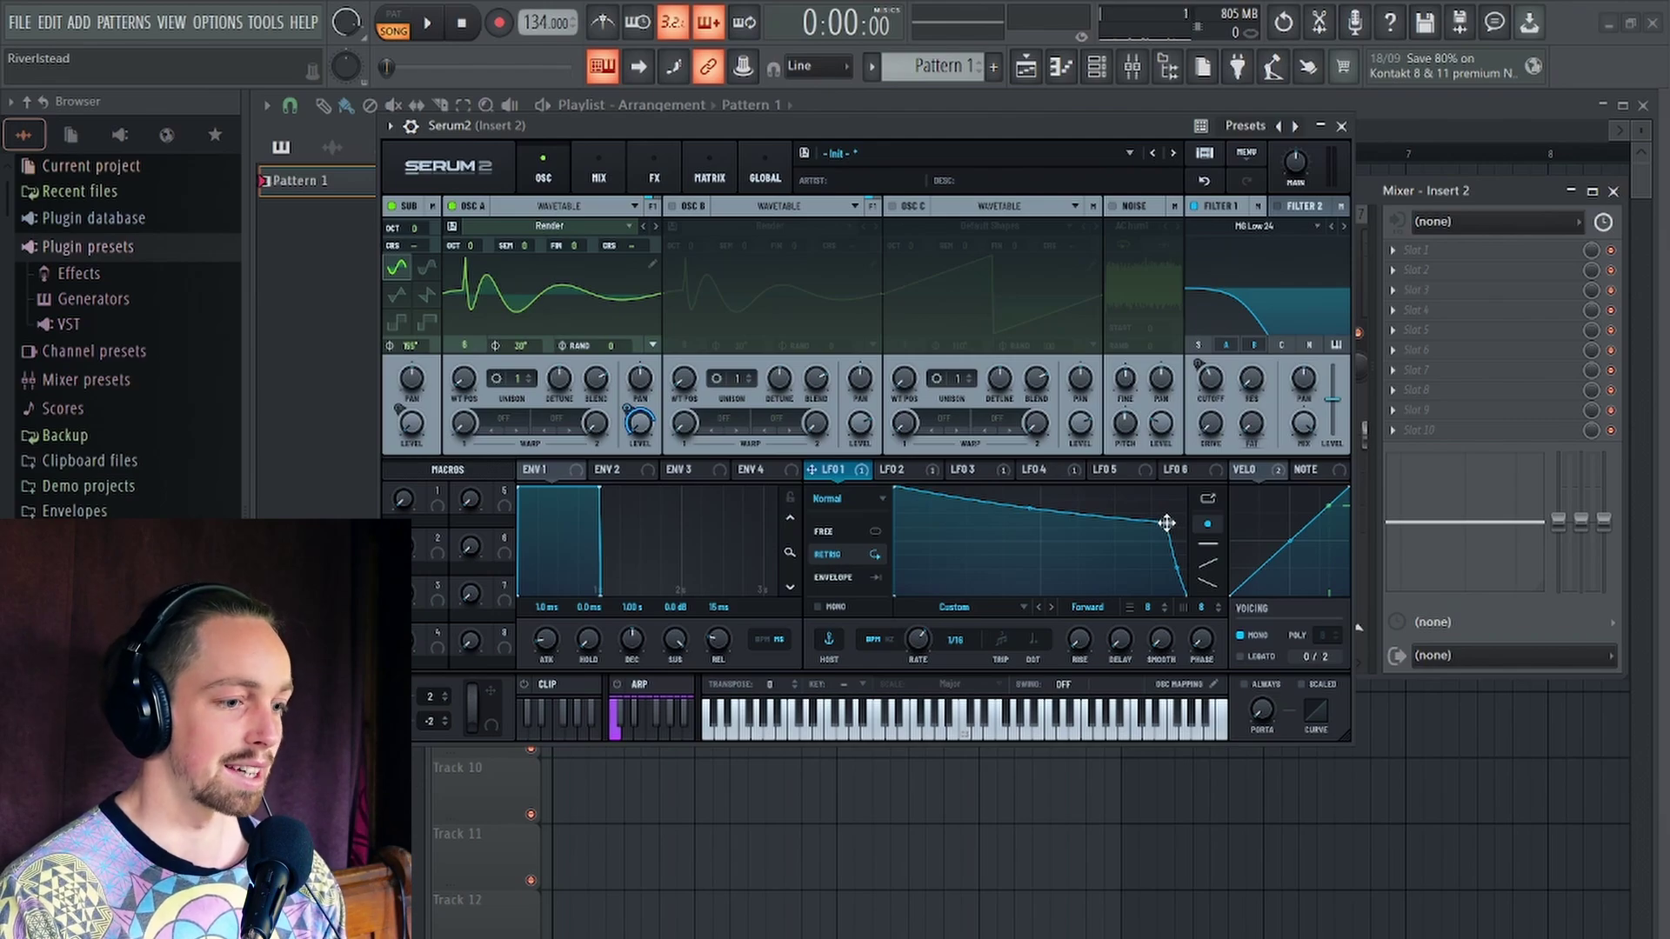
Bow LFO 1's decay curve upward and lower its late point slightly while auditioning the bass
key(space)
drag(1166, 523, 1158, 527)
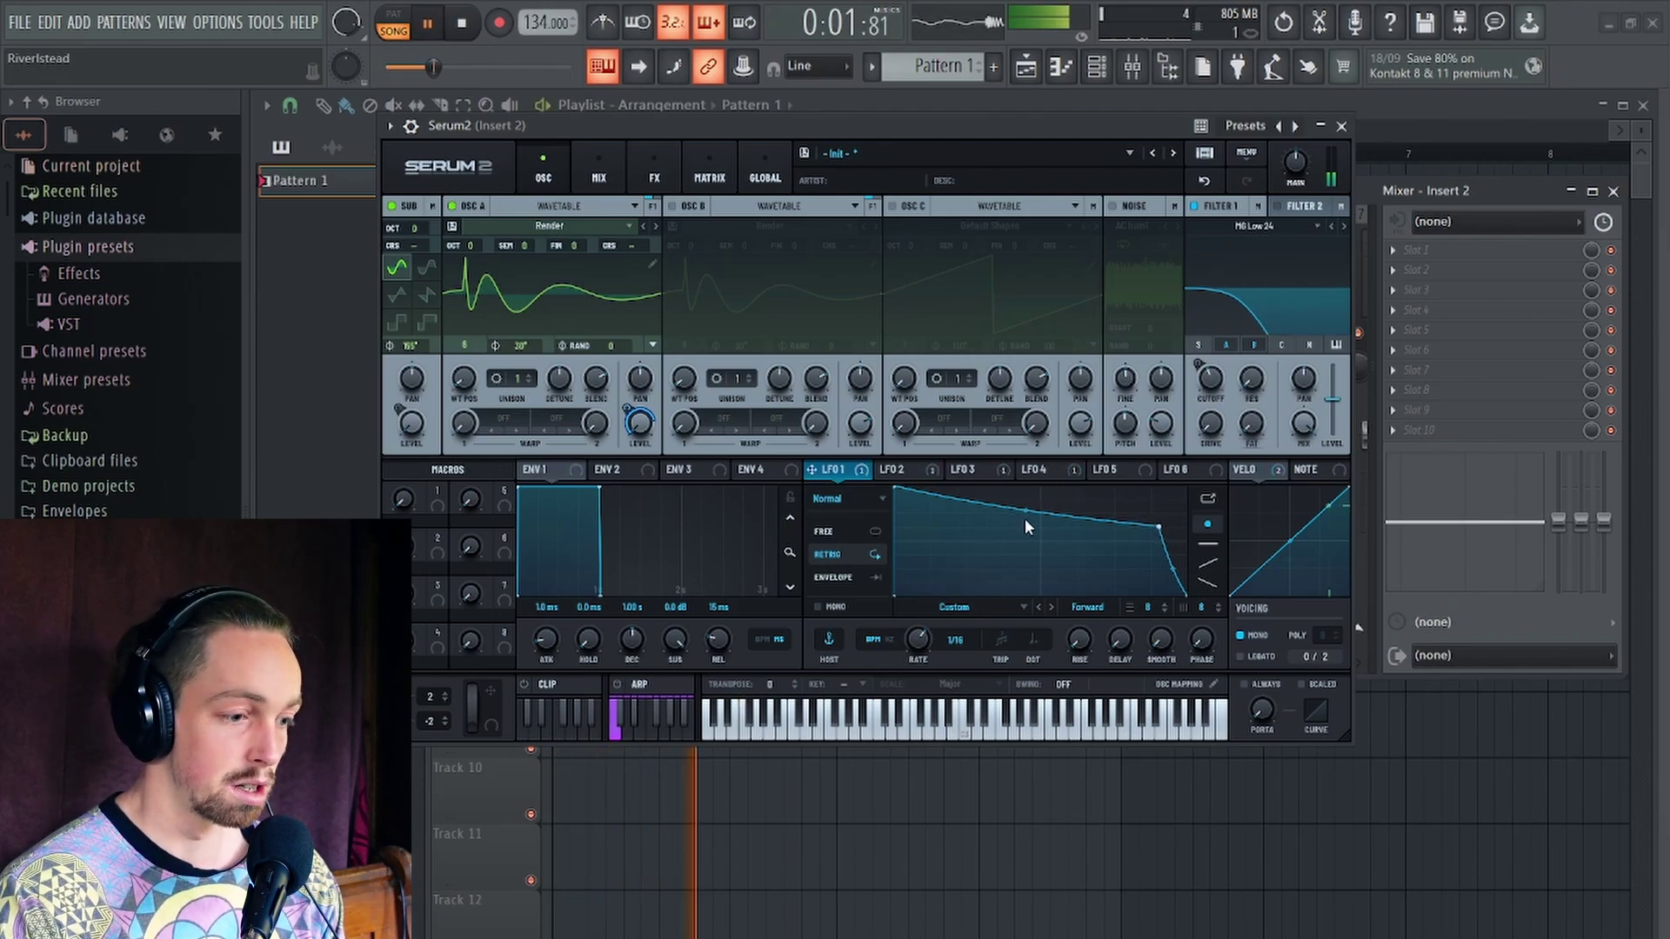
drag(1026, 527, 1028, 509)
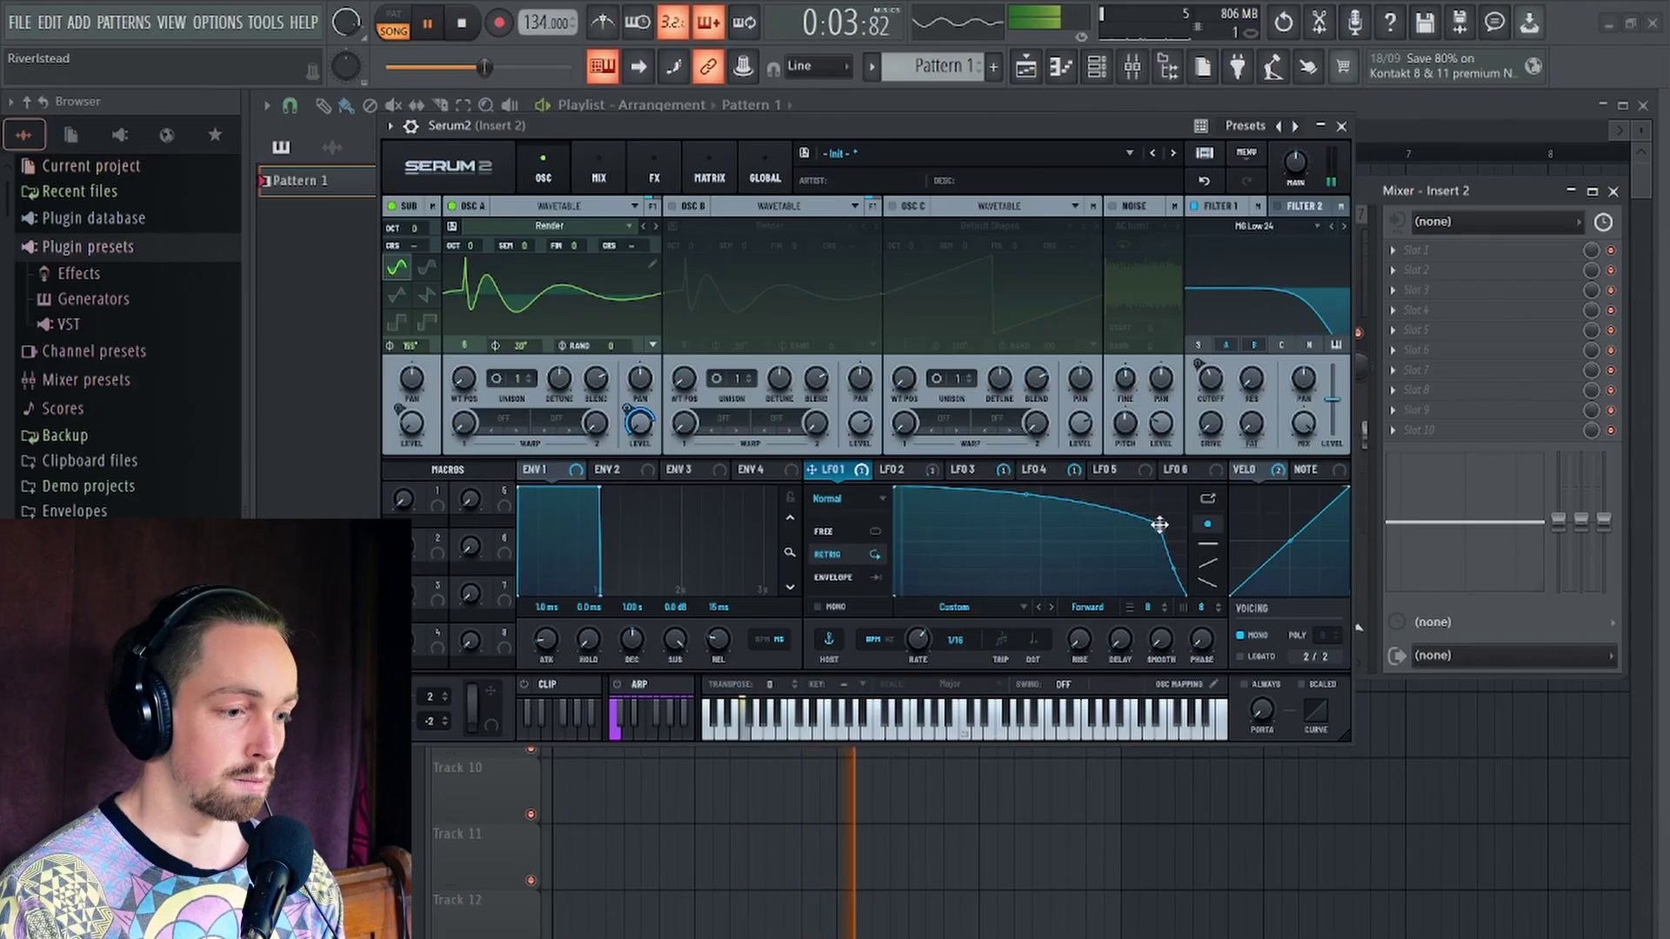
drag(1159, 525, 1156, 535)
key(space)
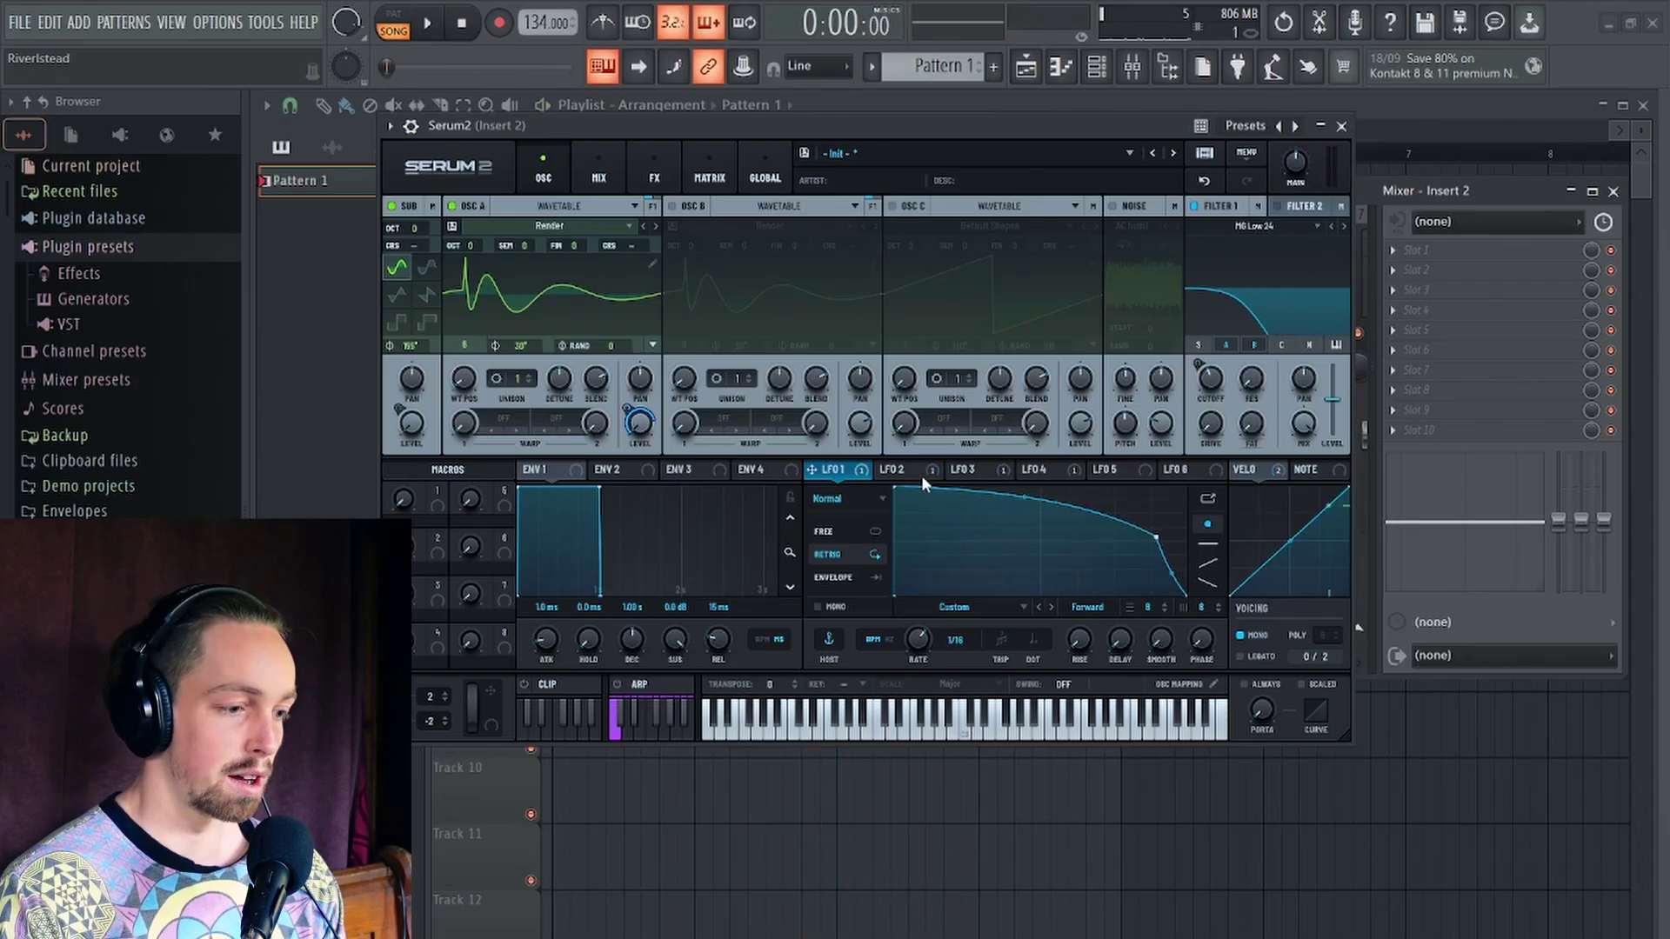
Reshape LFO 2's decay during playback, bowing it upward and lowering its late point to match LFO 1
click(902, 469)
key(space)
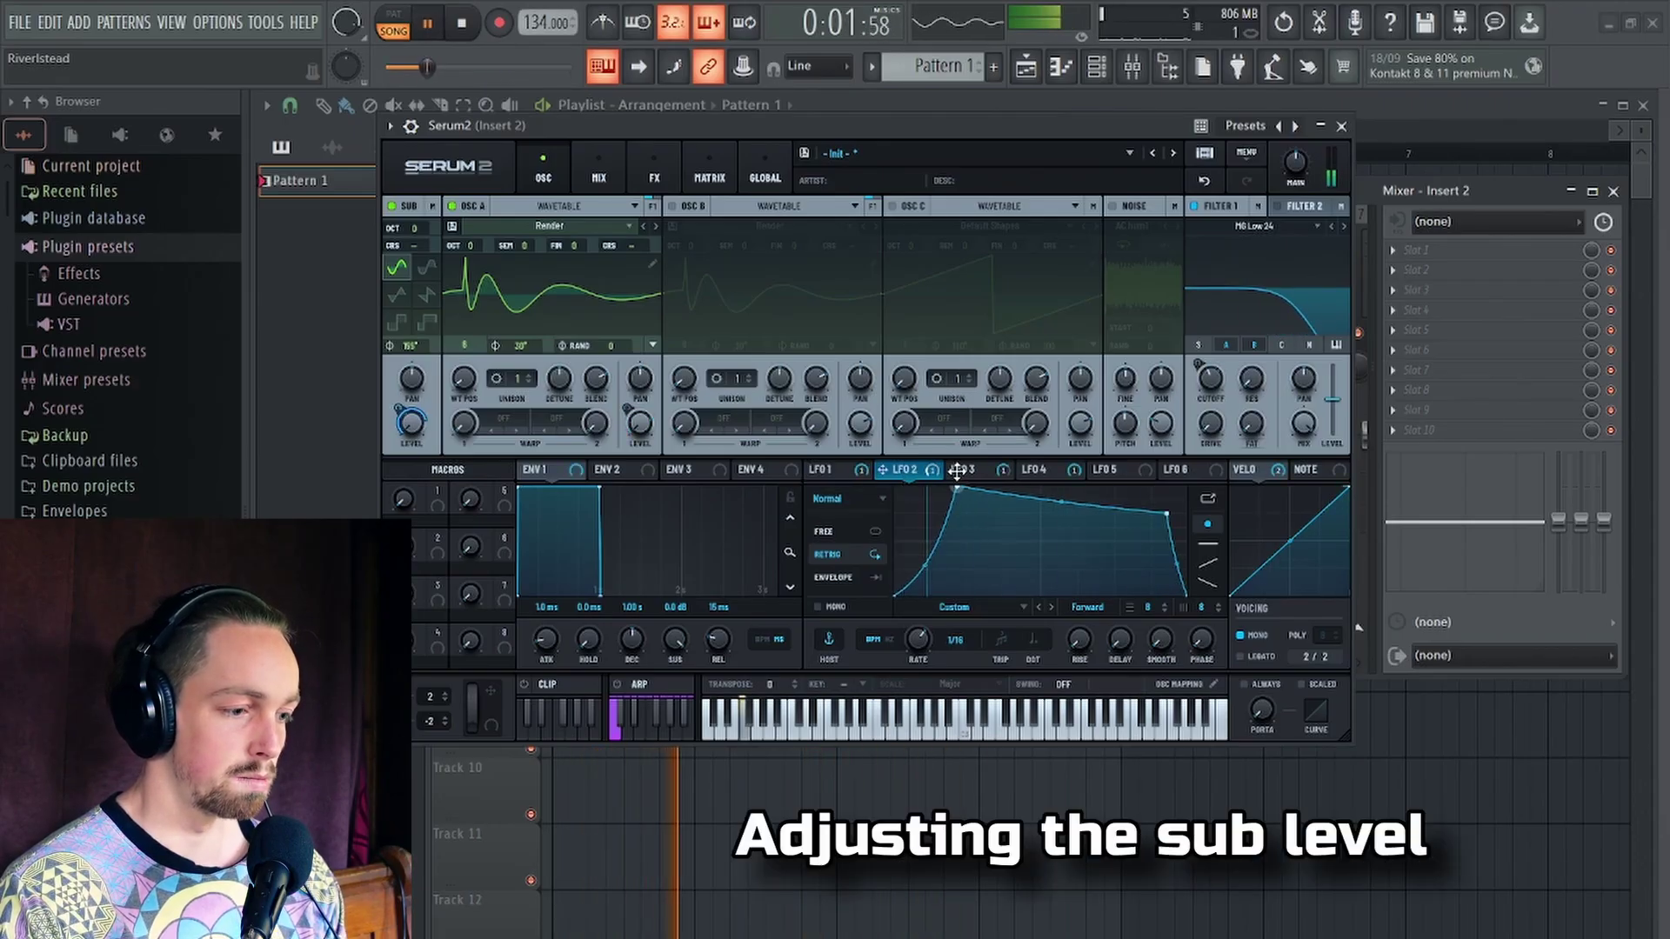
drag(1166, 513, 1174, 527)
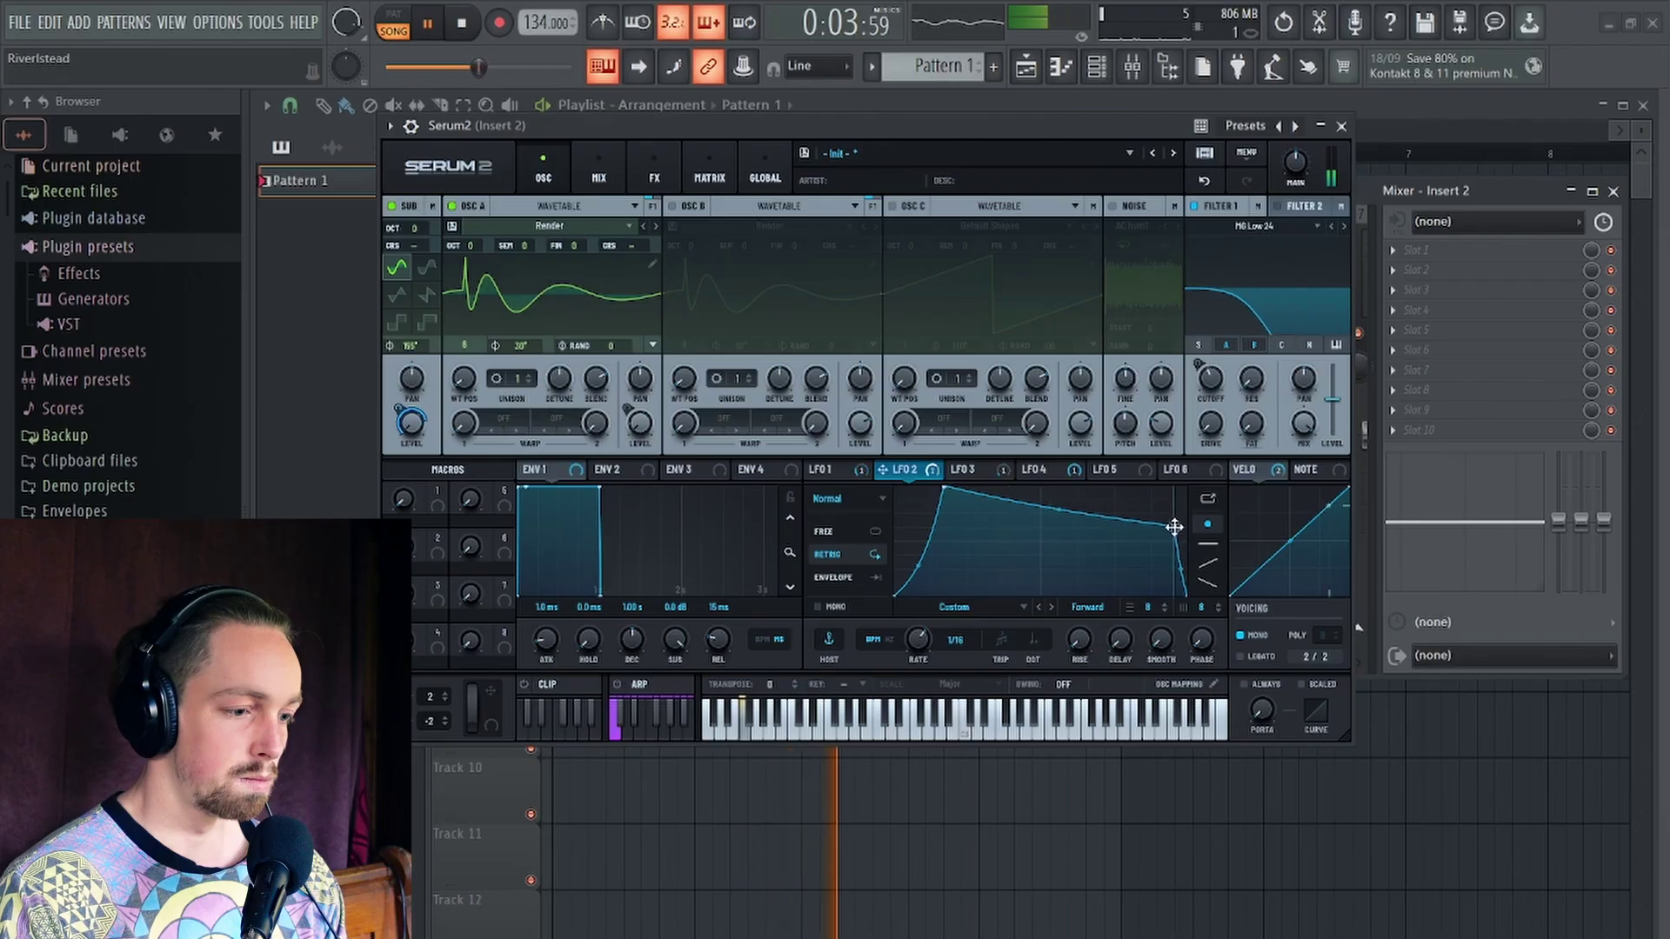
drag(1056, 509, 1054, 494)
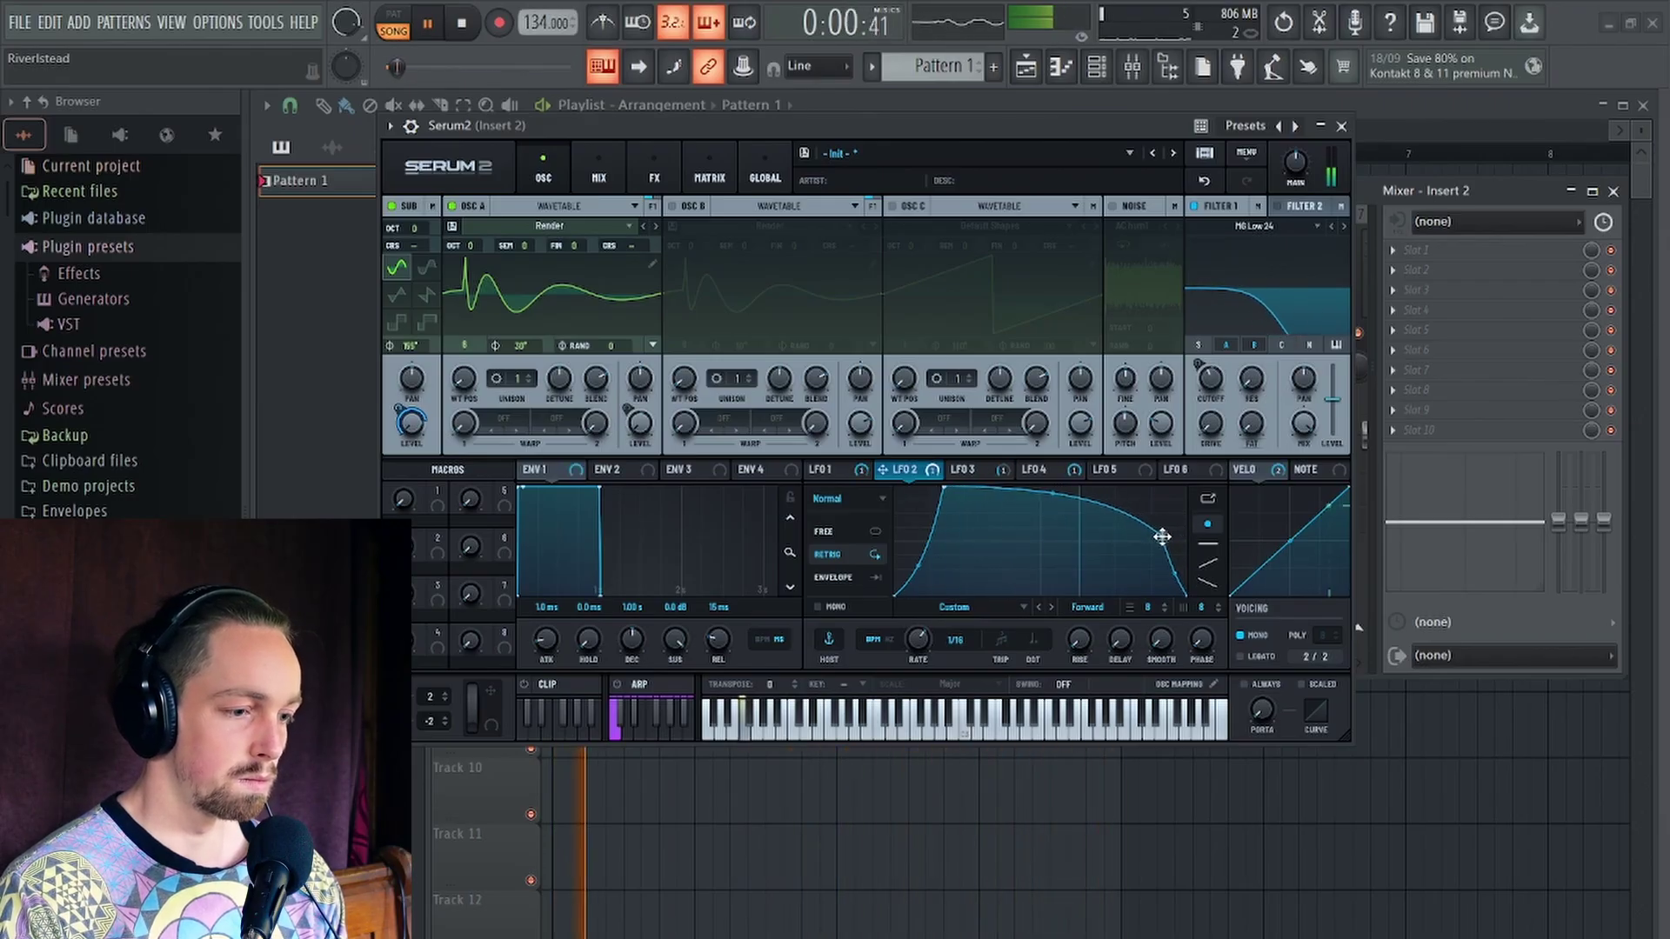
key(space)
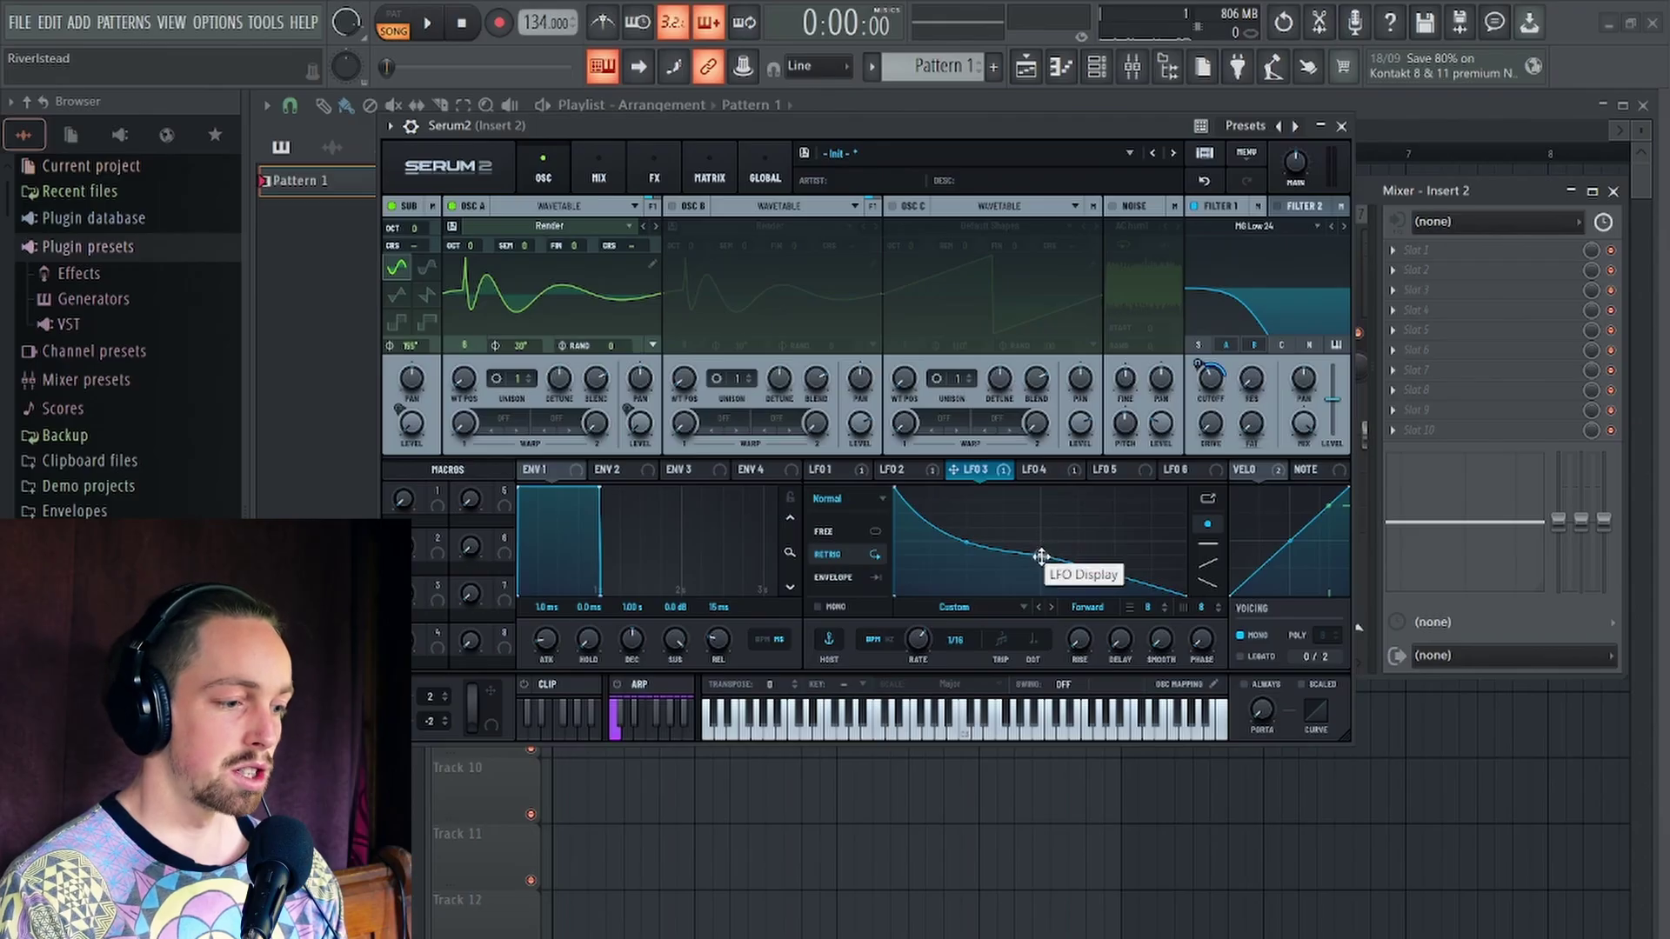
Move LFO 3's middle point earlier and slightly lower for a faster filter decay, and audition it
drag(1040, 553, 970, 563)
key(space)
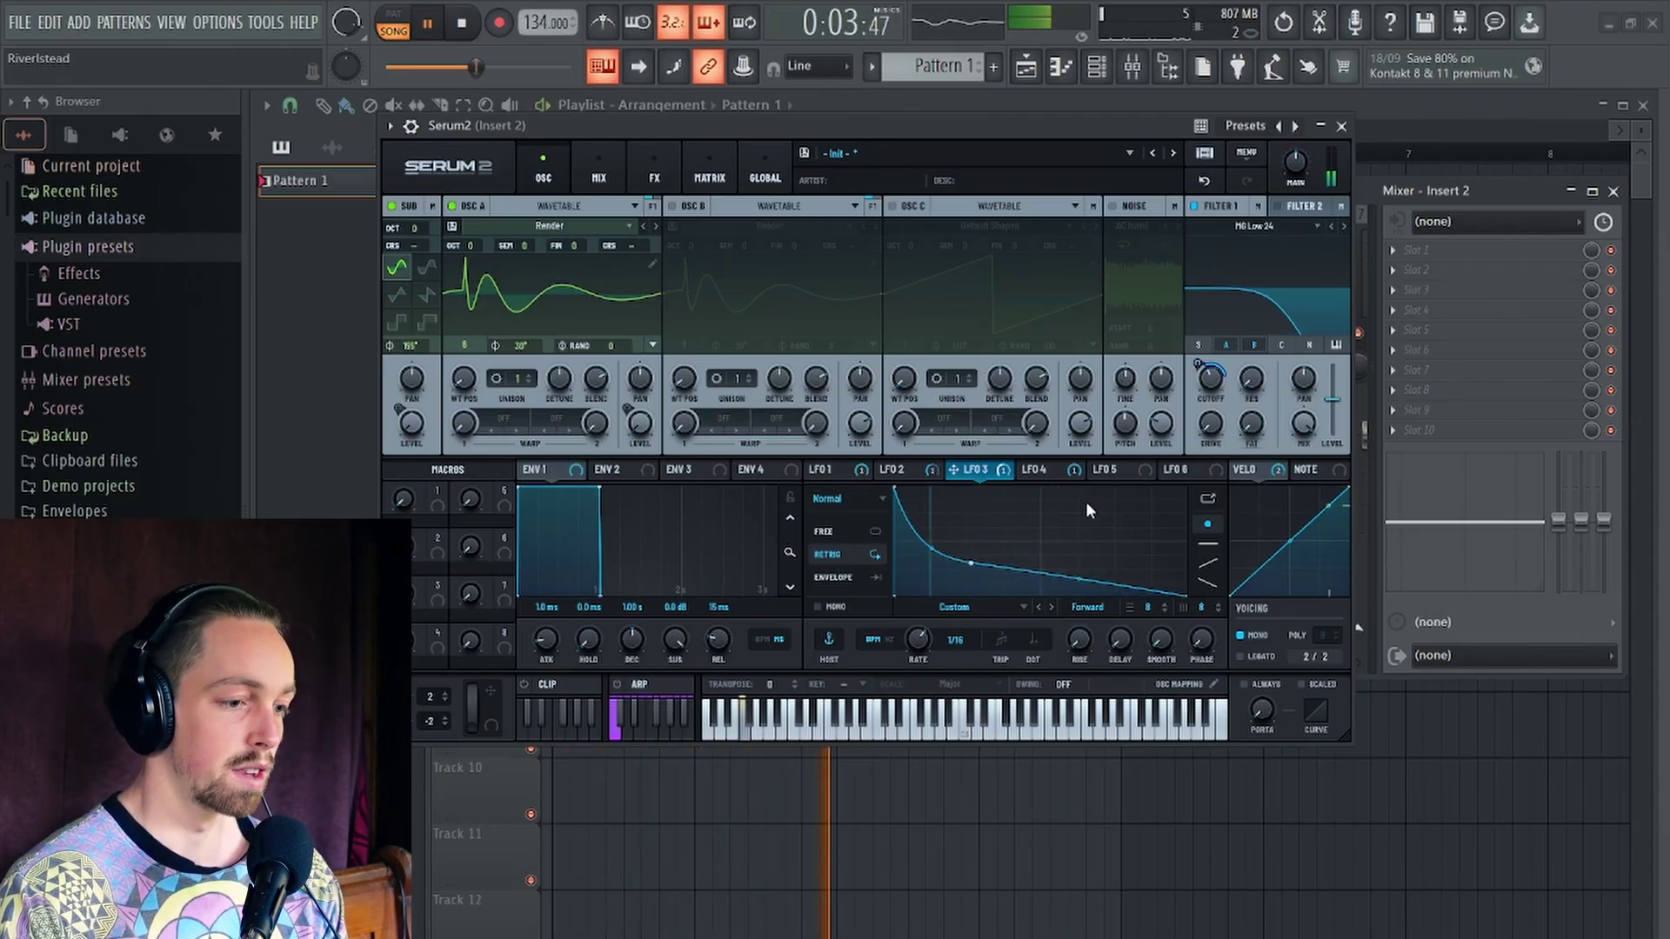
key(space)
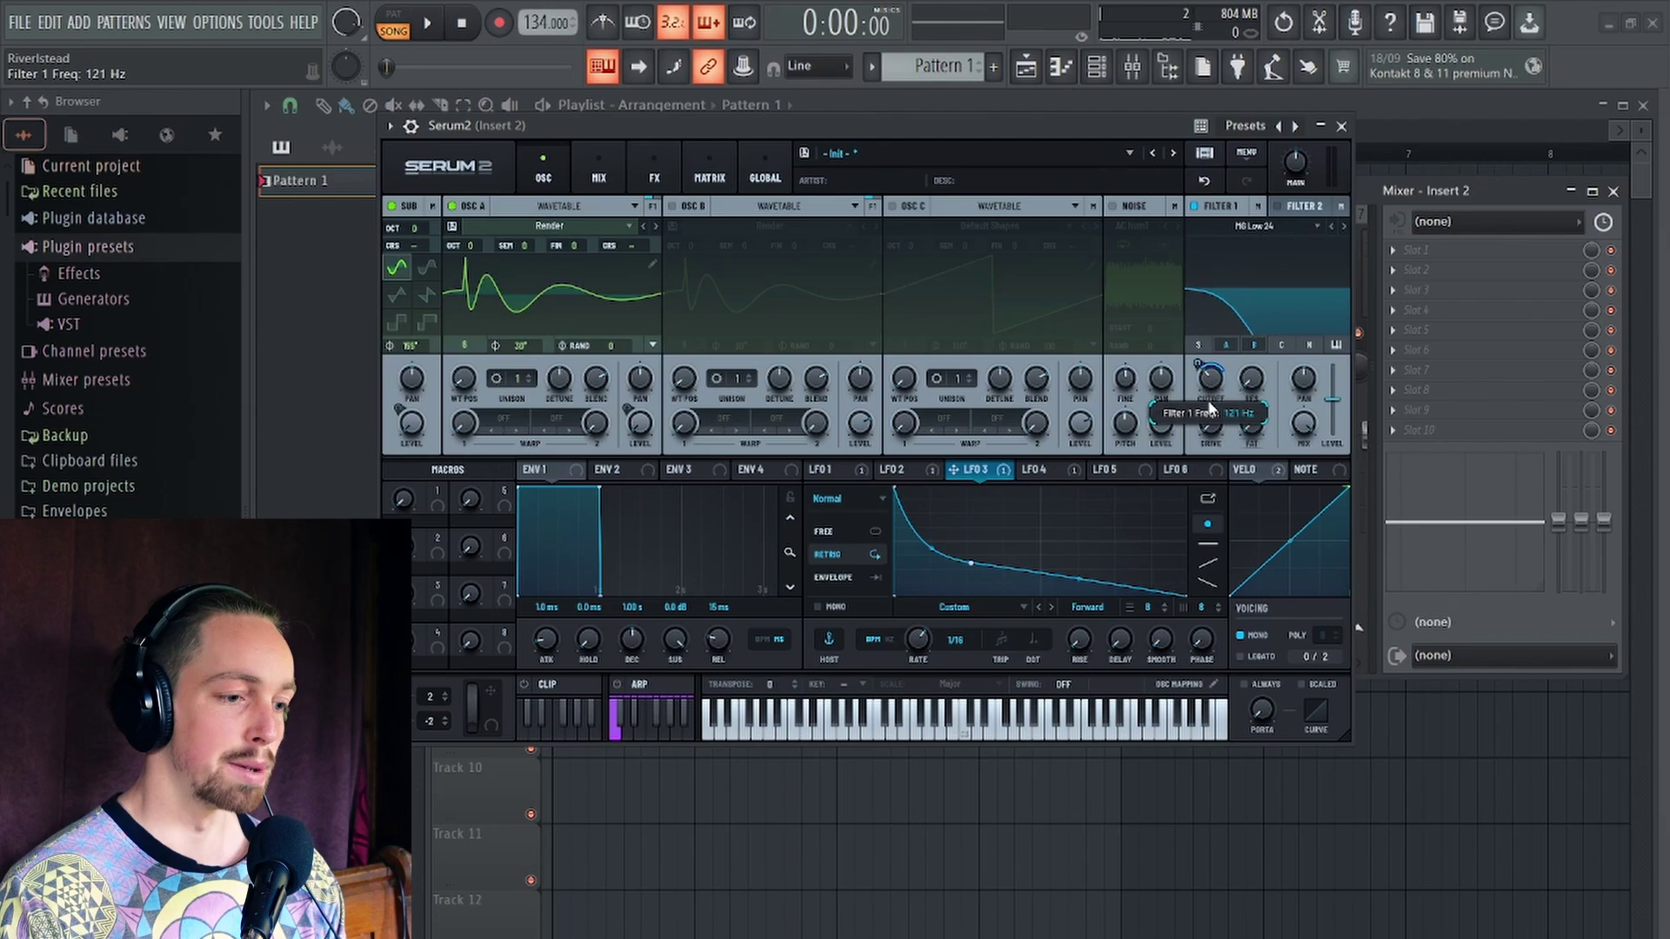
Raise the Filter 1 cutoff and set the LFO 3 modulation of it to 27% while listening
drag(1211, 407, 1211, 394)
right_click(1200, 366)
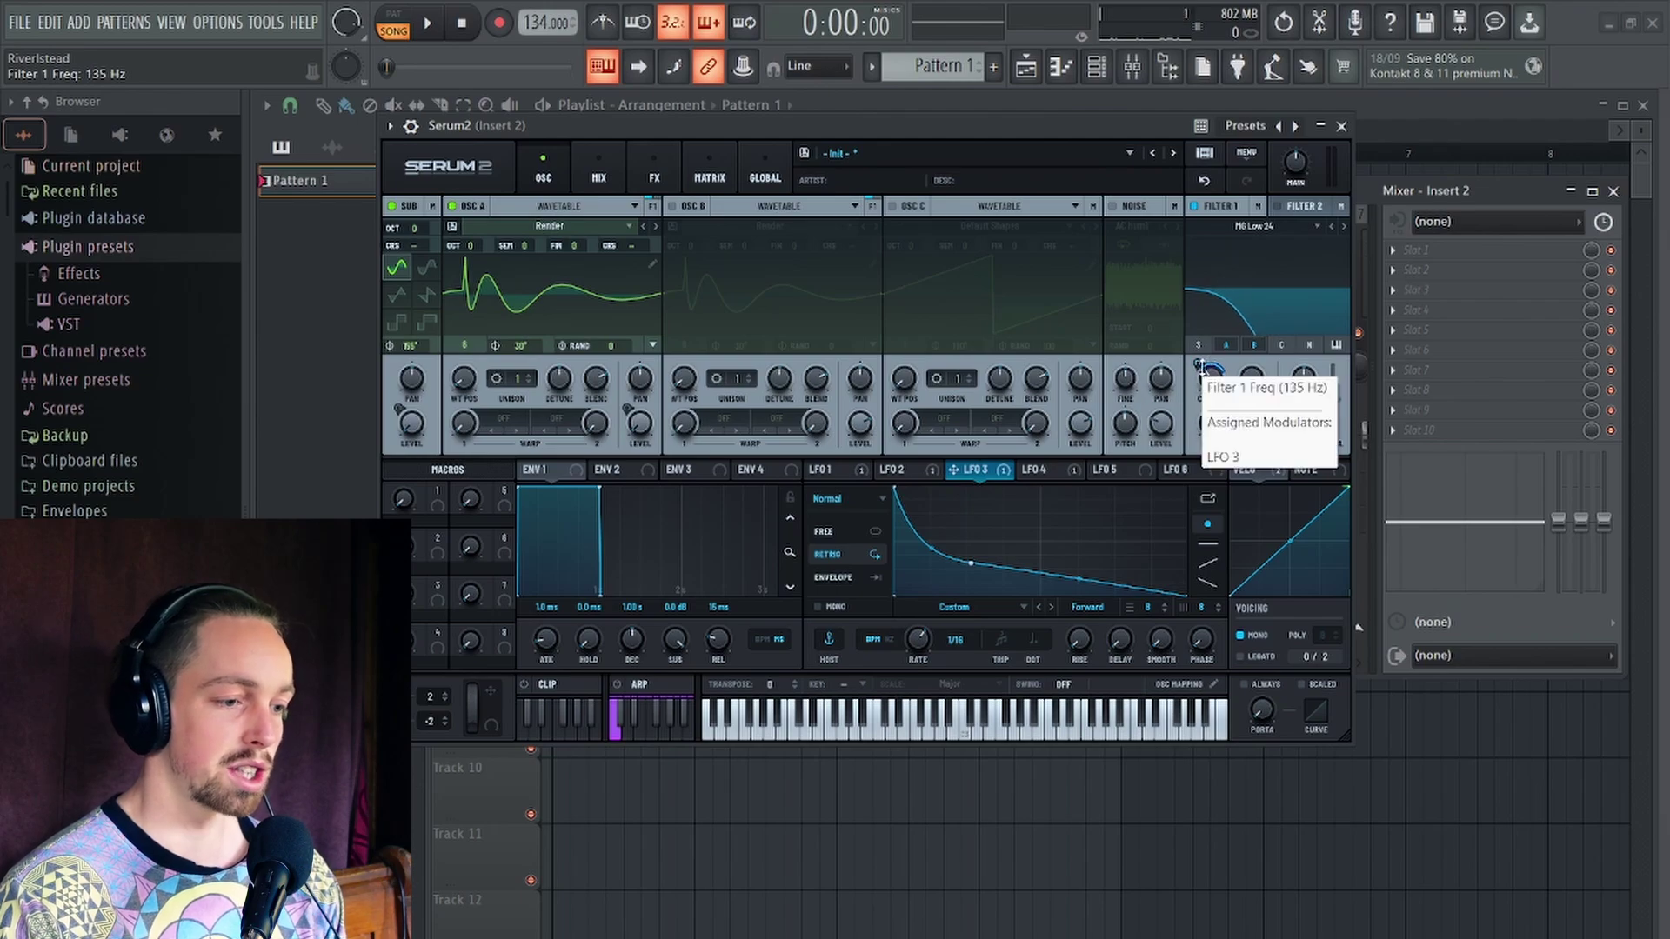
click(1214, 393)
key(space)
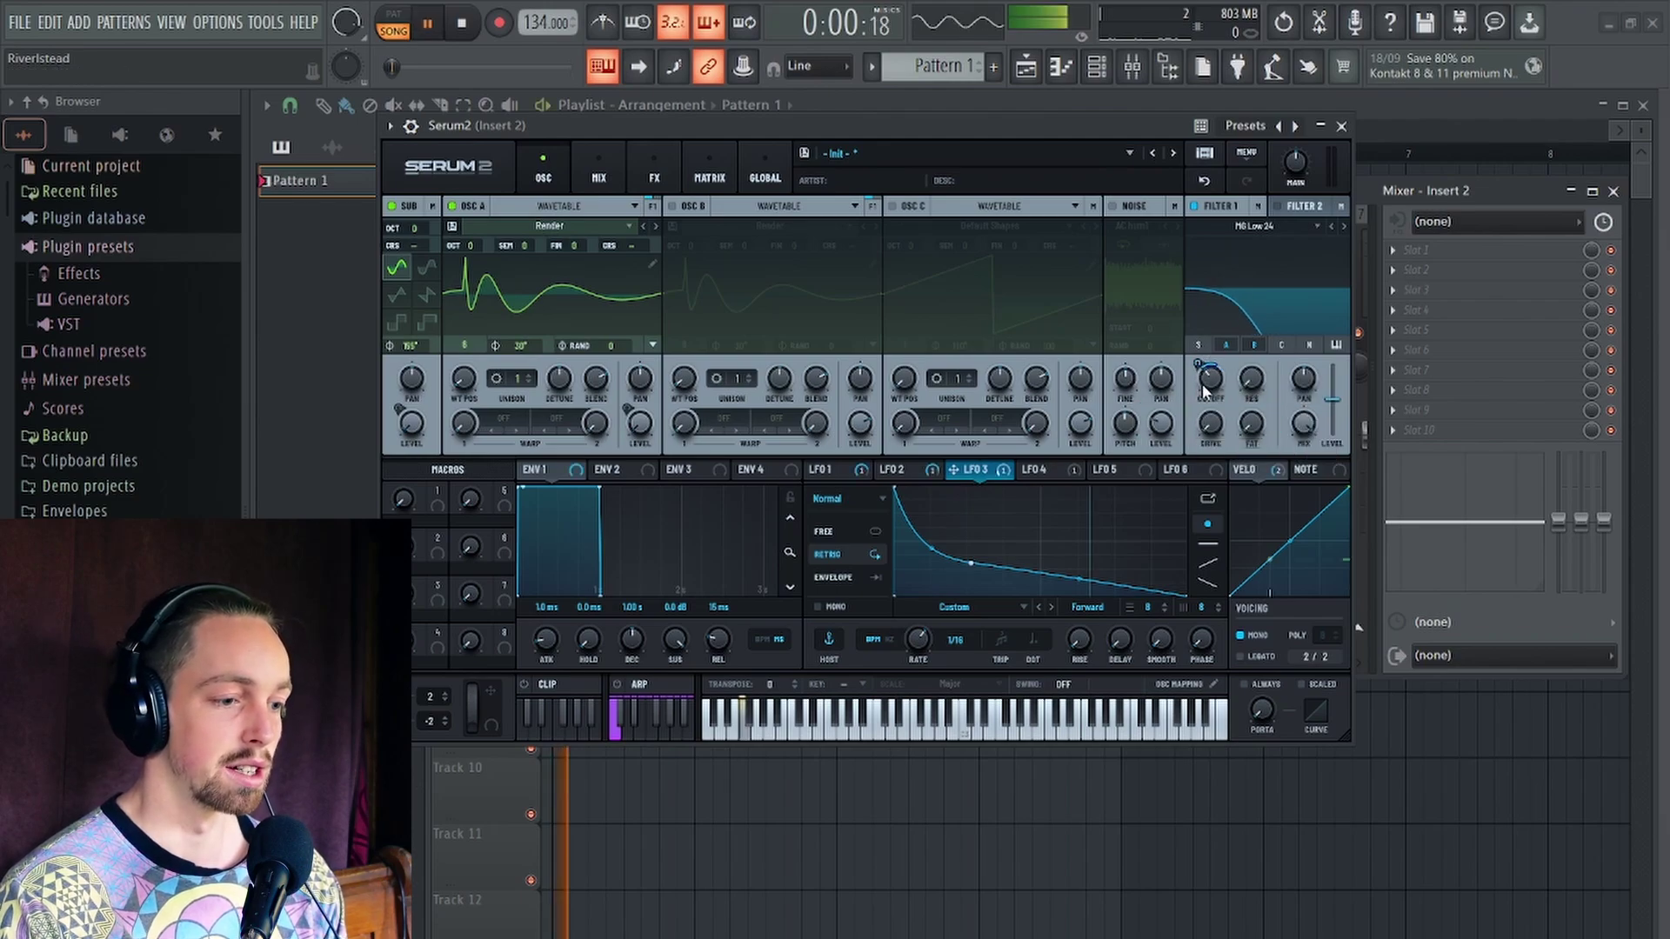
mouse_move(1215, 389)
mouse_down()
mouse_move(1215, 346)
mouse_move(1199, 353)
mouse_move(1214, 393)
mouse_up()
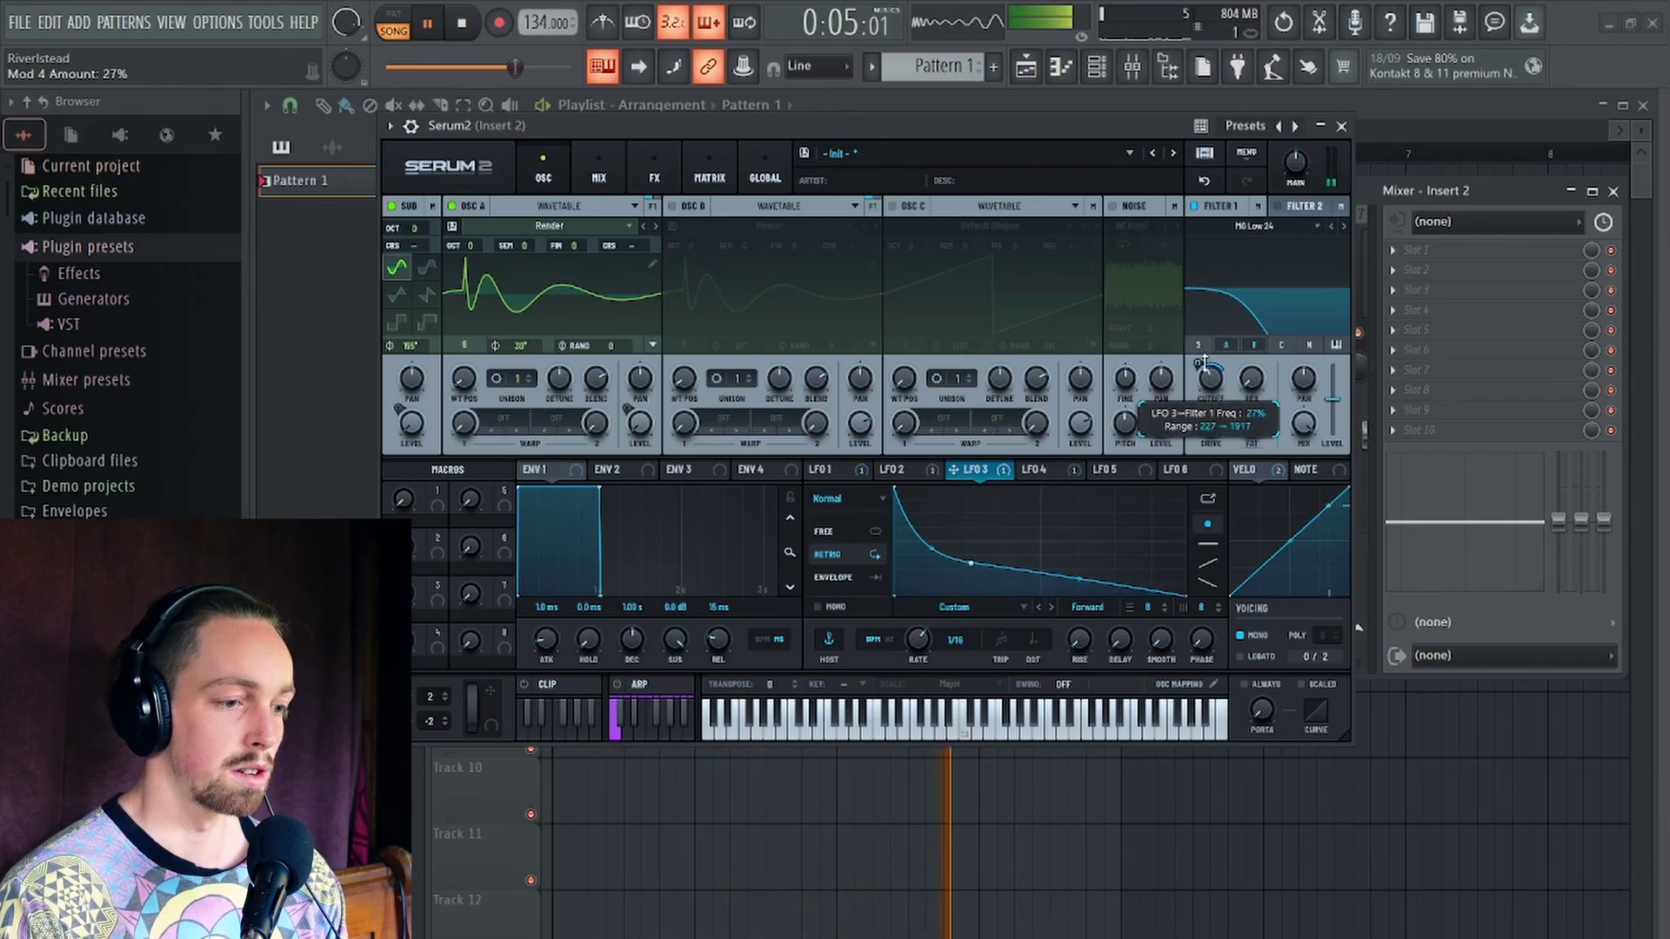
key(space)
Move LFO 3's middle point later and higher, and rebalance the Filter 1 cutoff and LFO 3 amount during playback
drag(957, 566, 1006, 545)
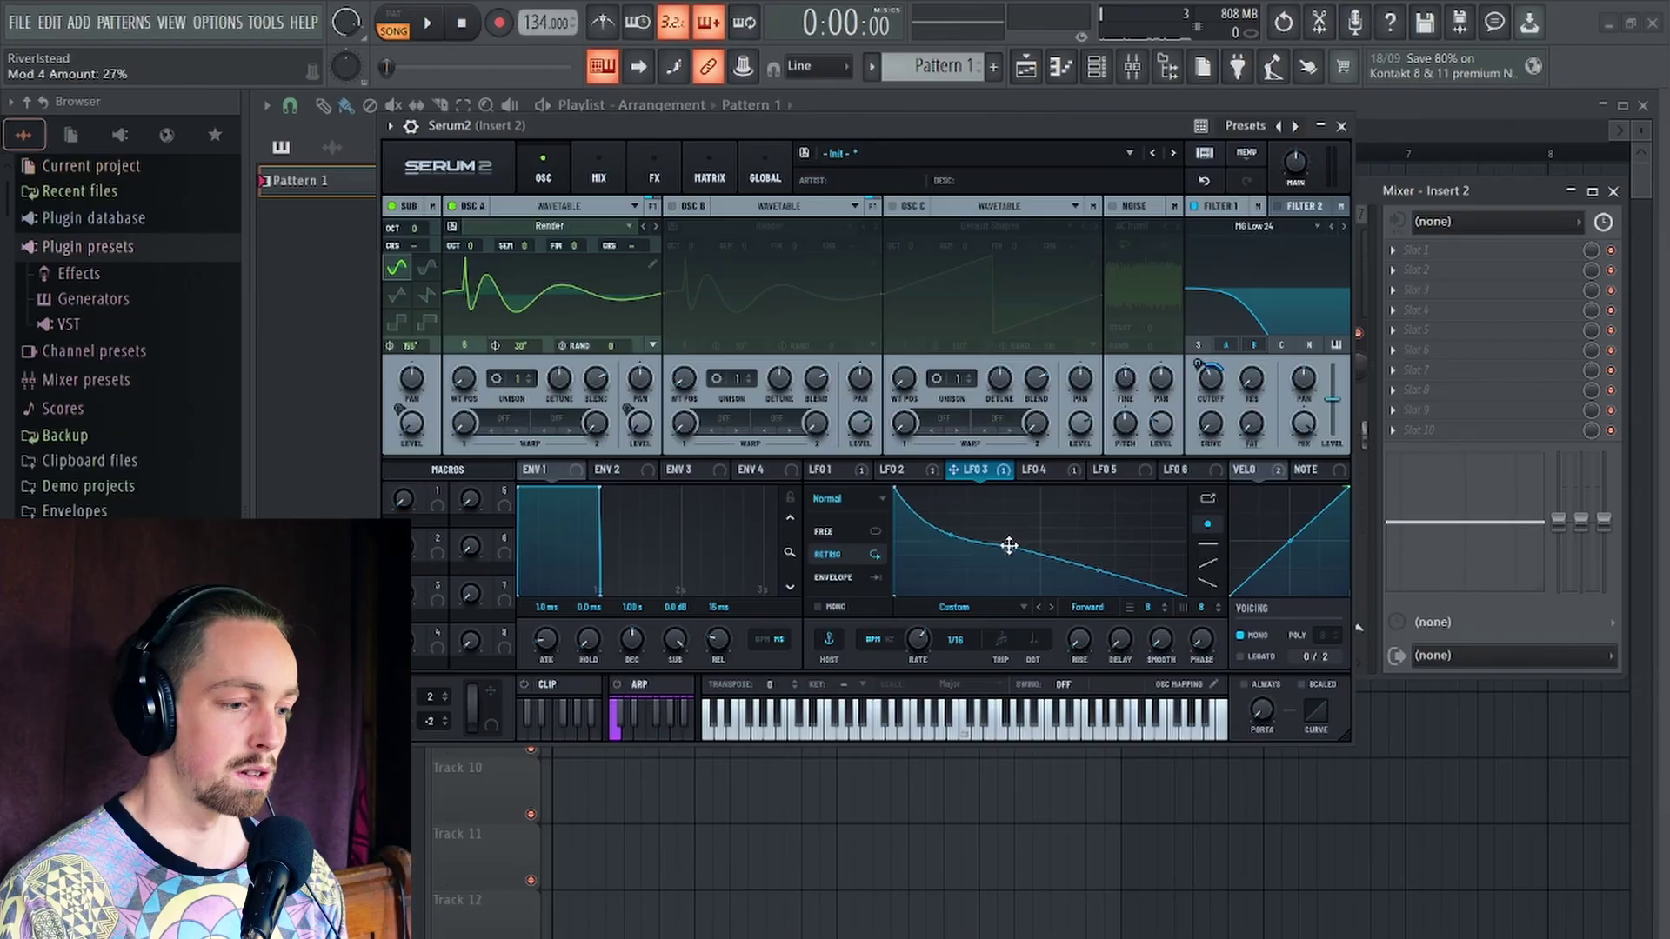
key(space)
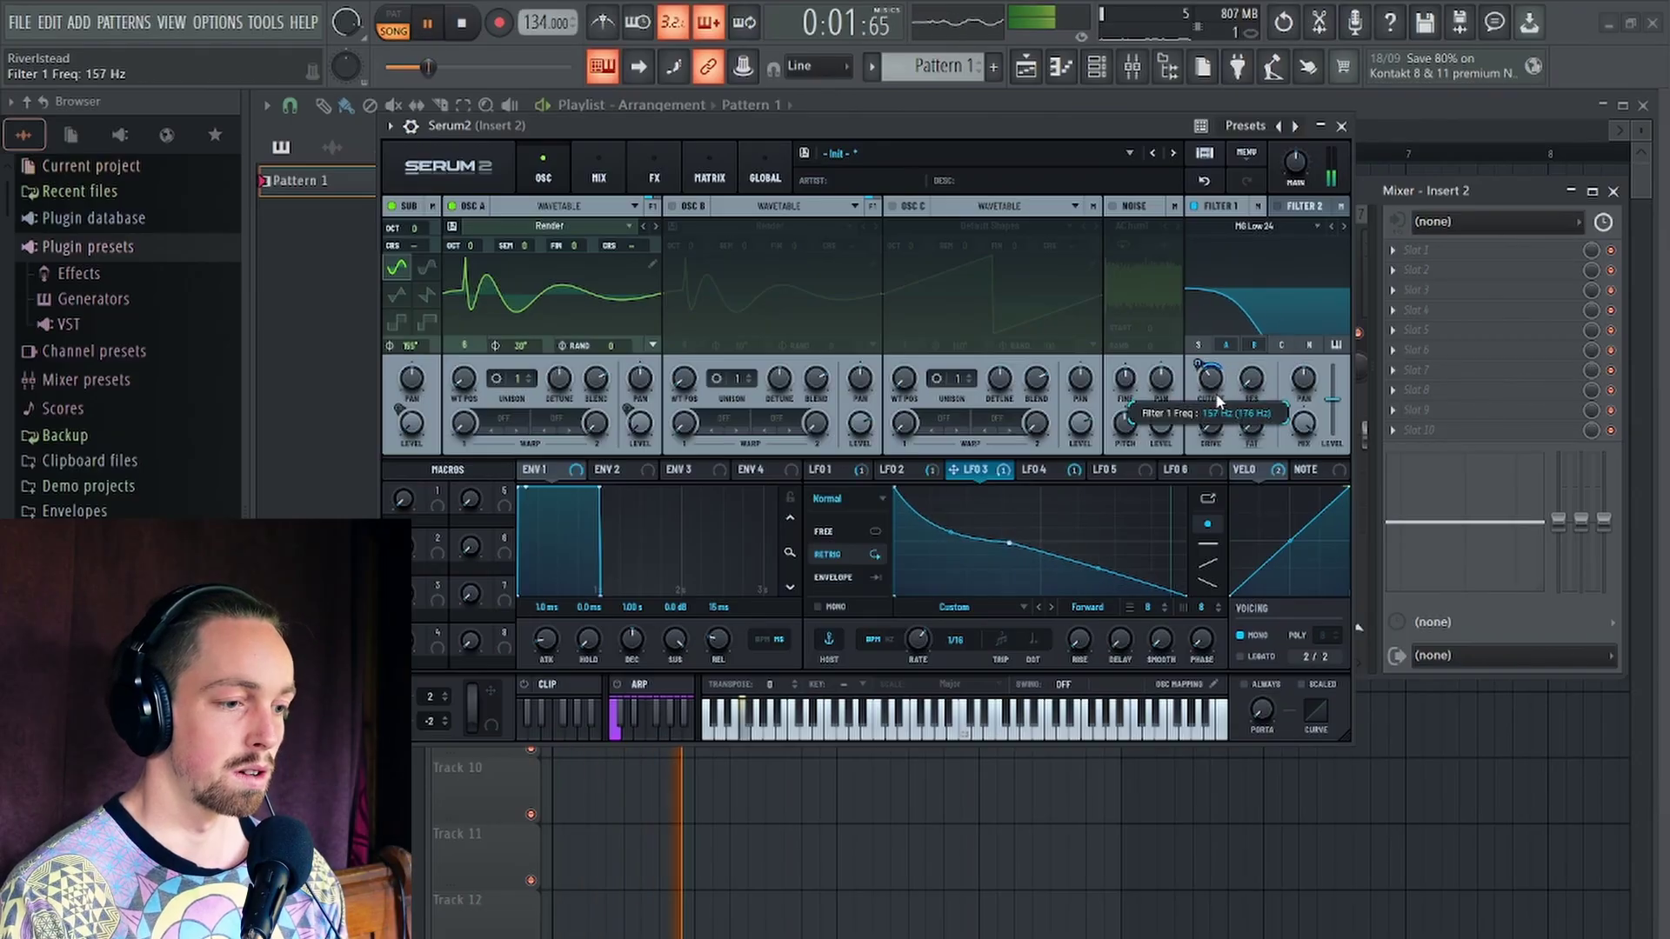
mouse_move(1203, 358)
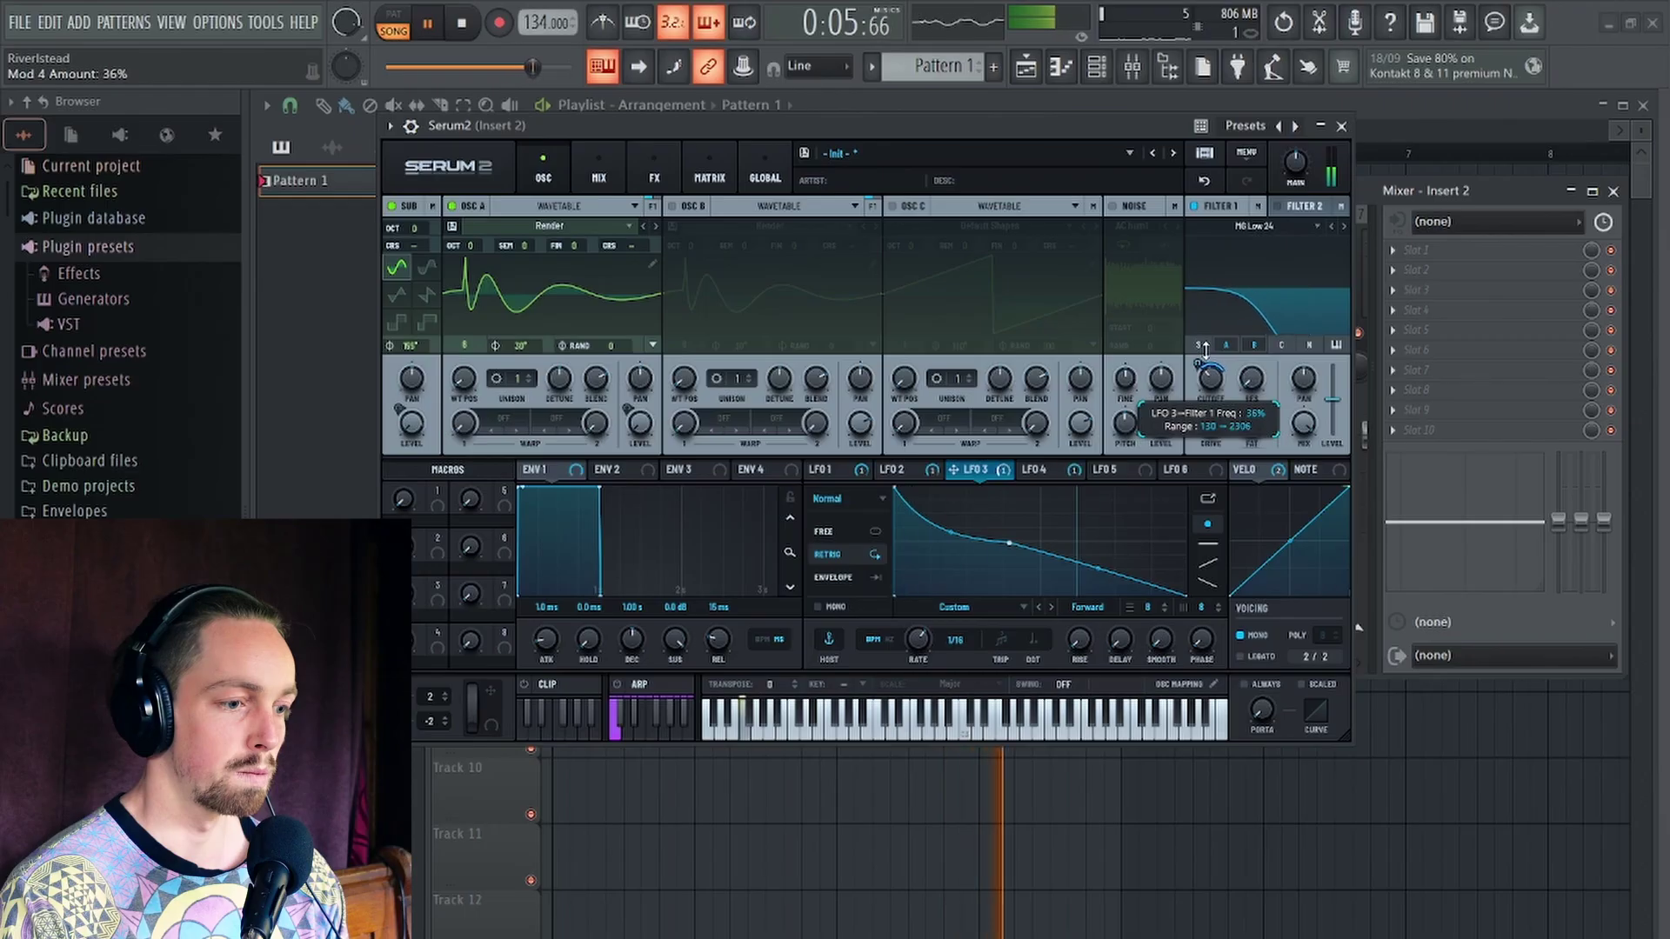
key(space)
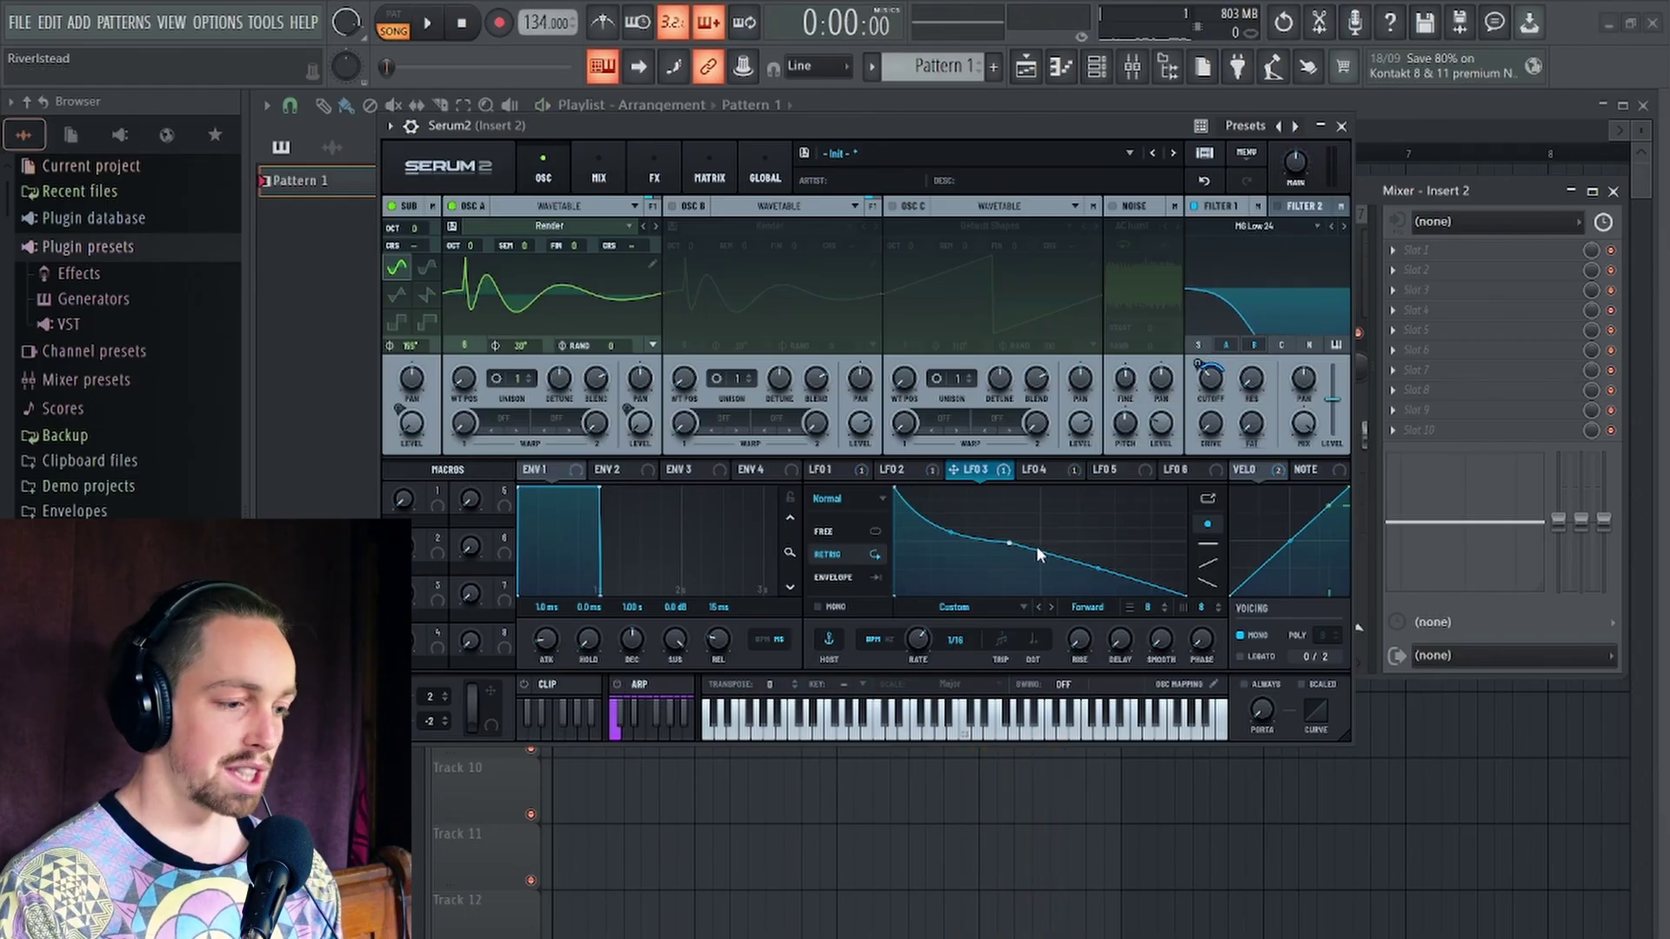
Fine-tune LFO 3's middle point together with the Filter 1 cutoff and its LFO 3 modulation amount while auditioning
drag(1009, 542, 987, 548)
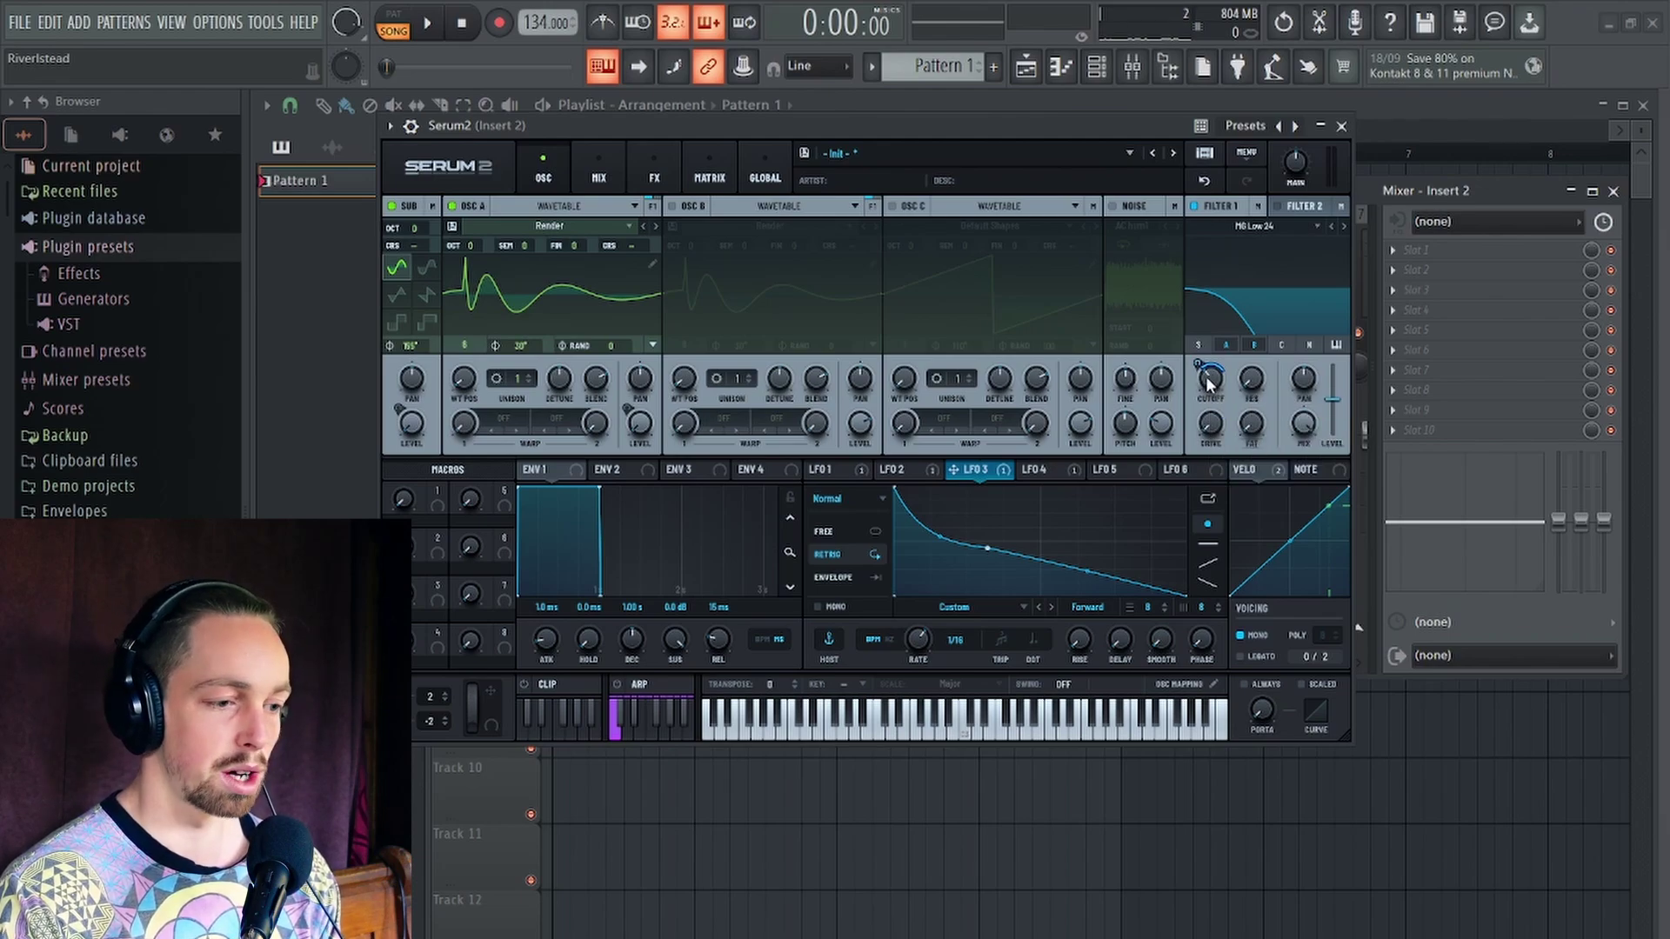
mouse_move(1204, 366)
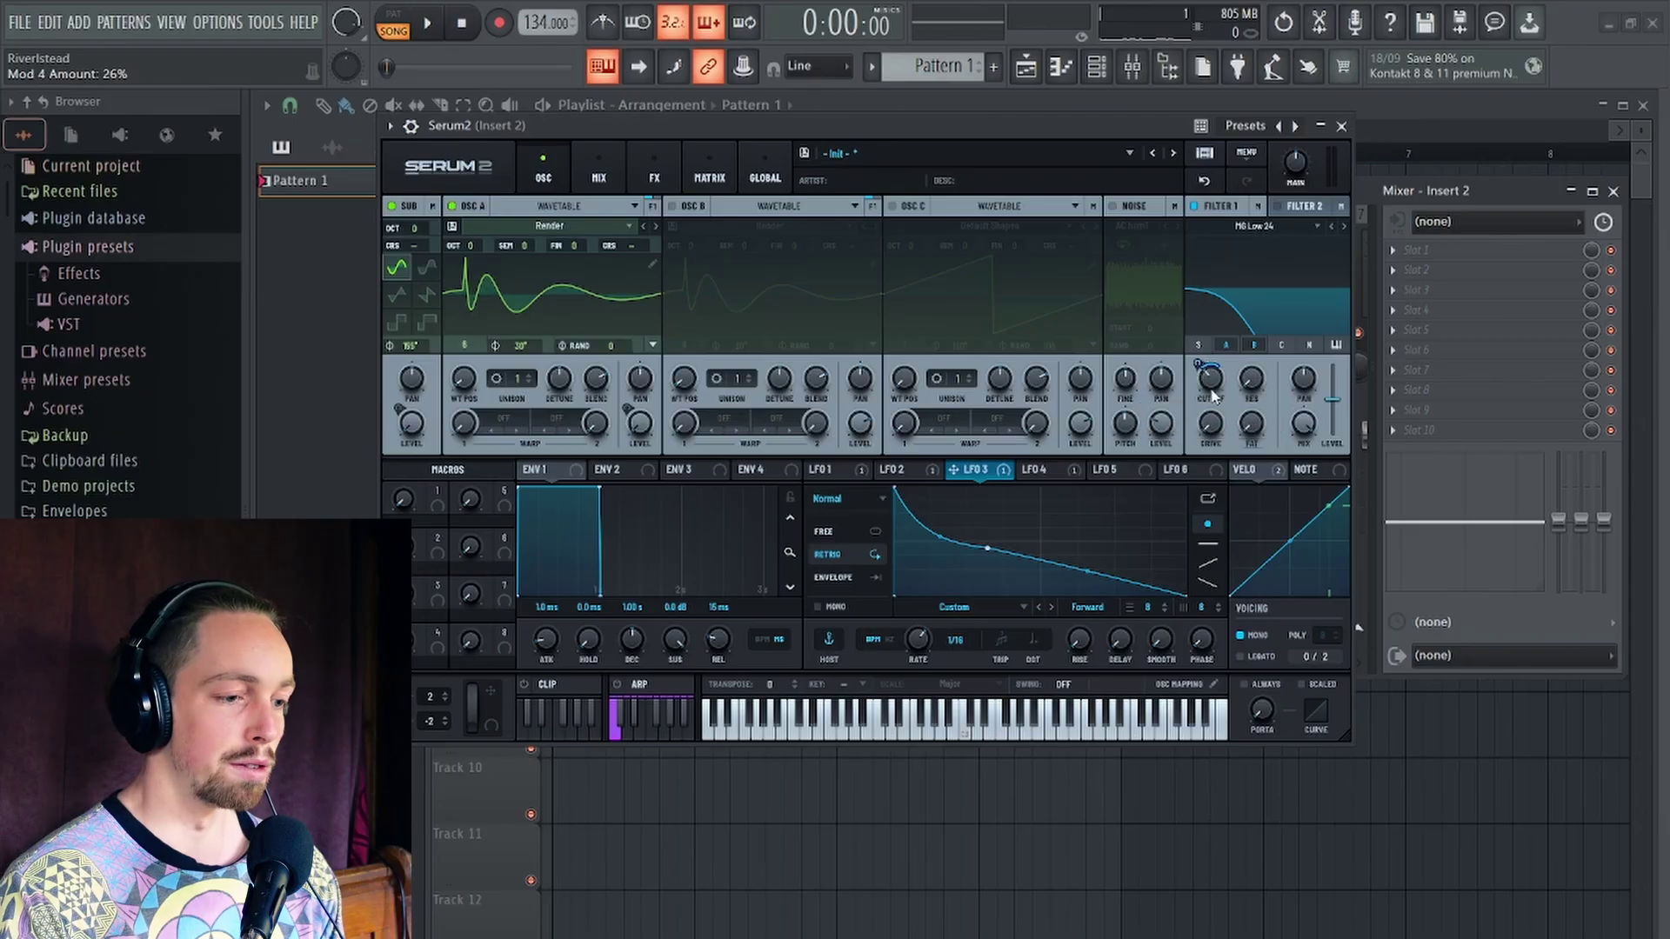
drag(1210, 390, 1212, 395)
key(space)
mouse_move(987, 547)
mouse_down()
mouse_move(957, 536)
mouse_move(957, 510)
mouse_move(953, 529)
mouse_move(1035, 551)
mouse_move(1019, 549)
mouse_up()
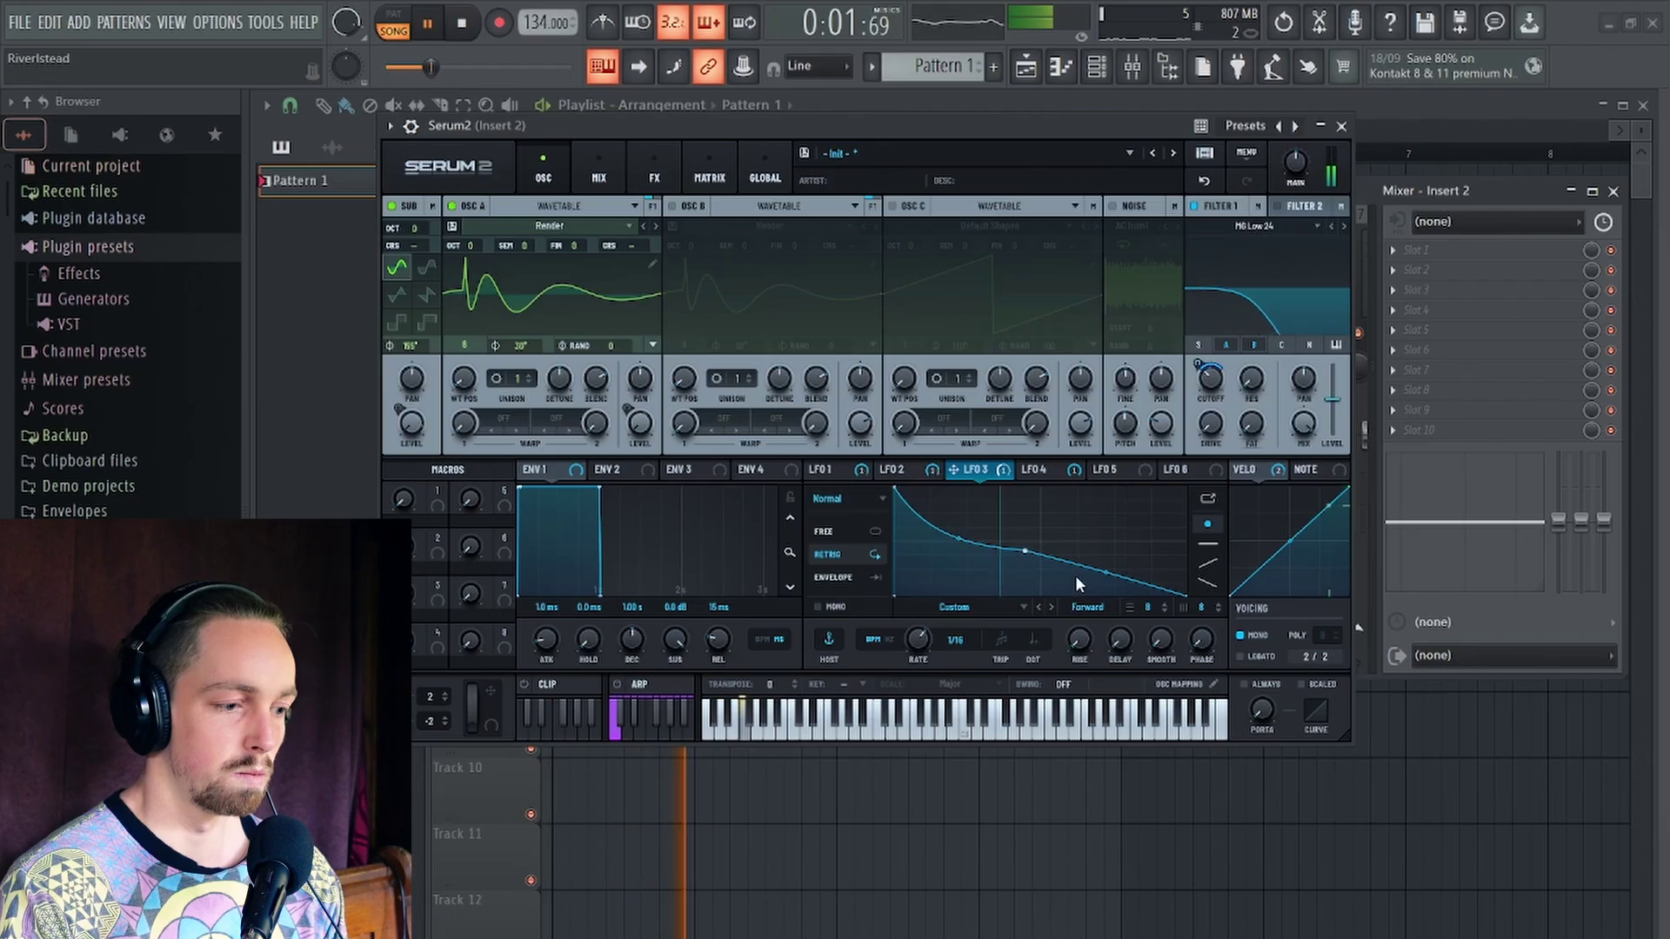
drag(1206, 363, 1213, 393)
key(space)
Assign velocity to the Filter 1 cutoff at about 14%, fine-tune the amount, and audition it
click(1258, 469)
drag(1257, 472, 1201, 377)
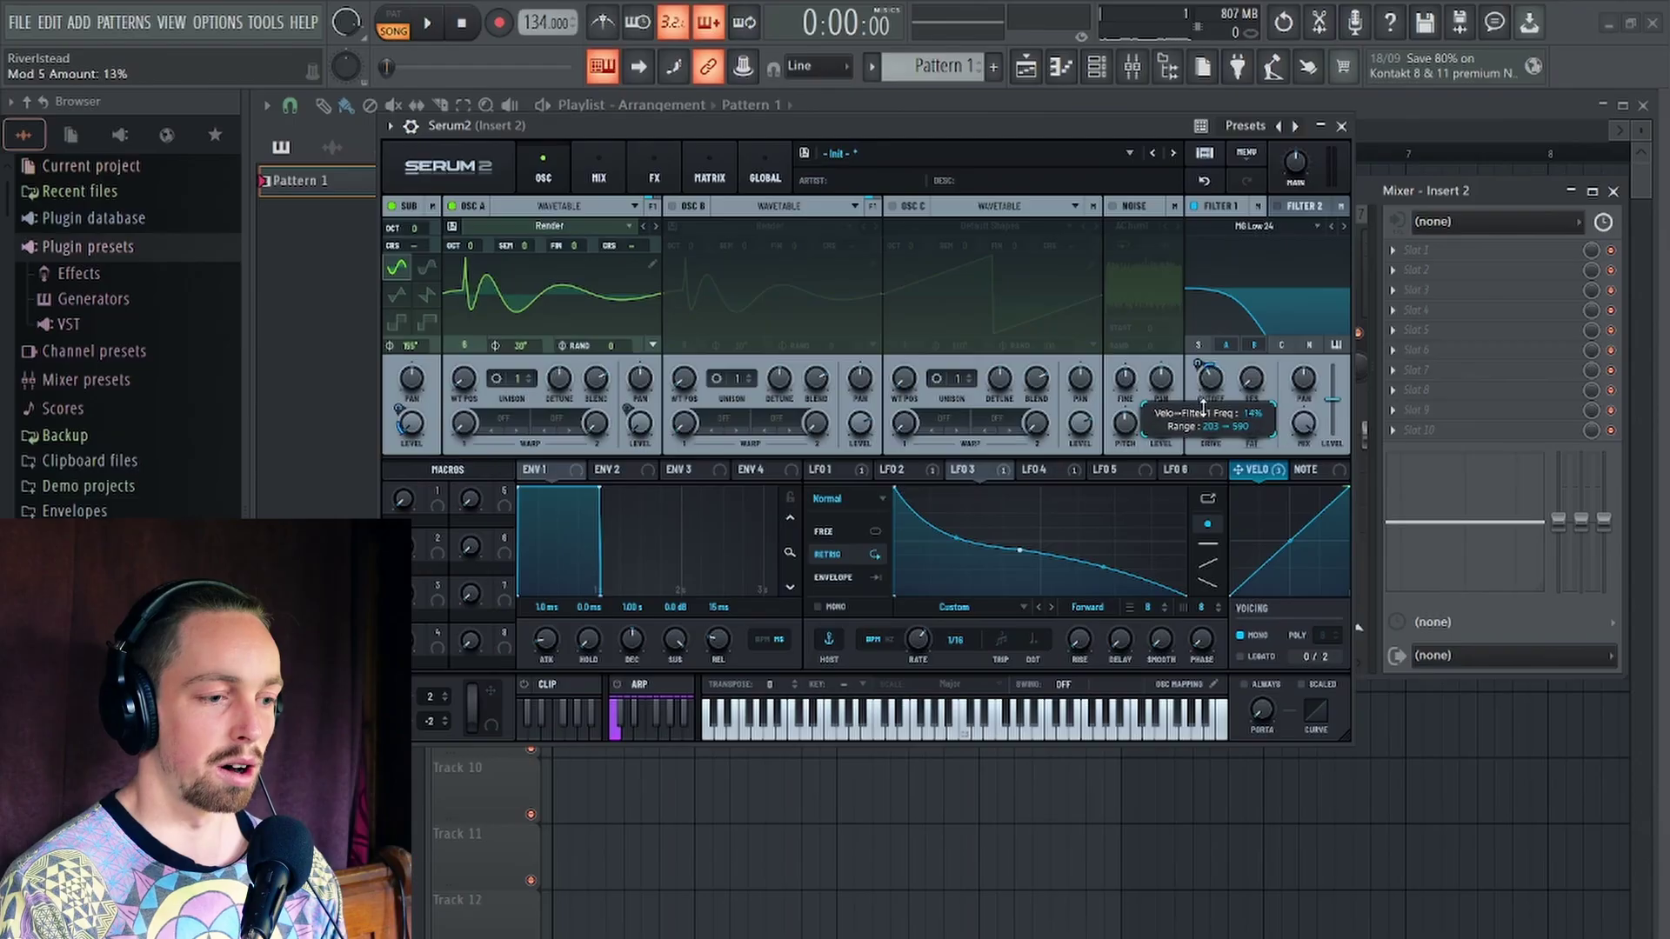
mouse_move(1200, 392)
mouse_down()
mouse_move(1199, 368)
mouse_move(1200, 383)
mouse_up()
key(space)
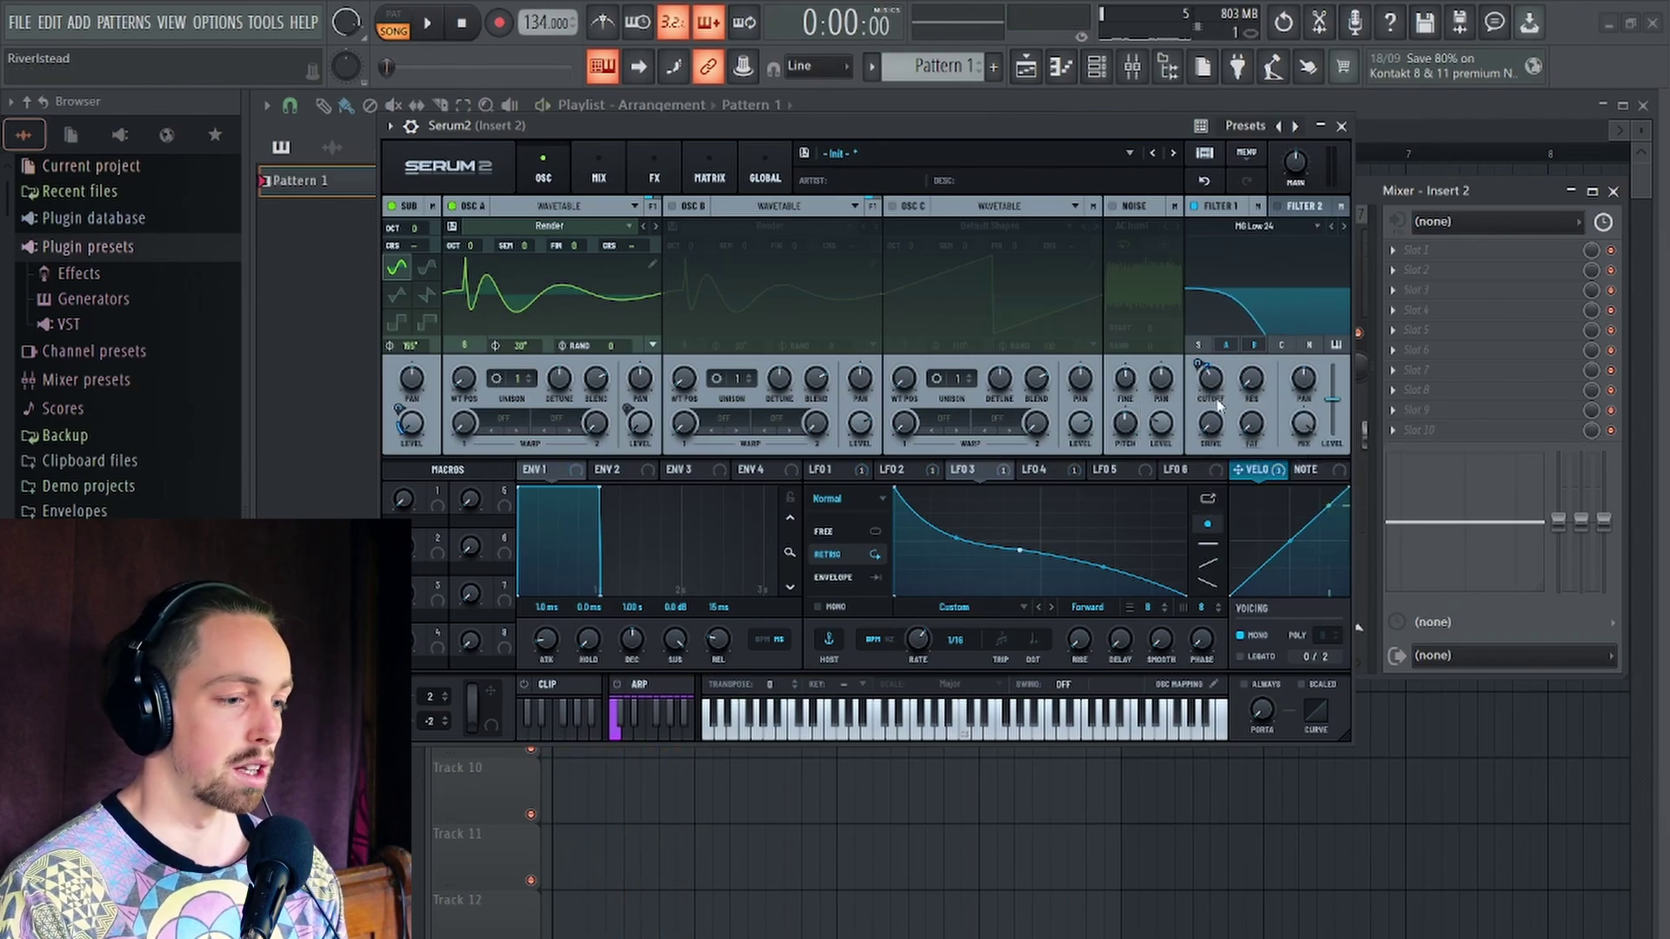
During playback, move LFO 3's middle point slightly earlier and adjust the LFO 3 amount on the Filter 1 cutoff
key(space)
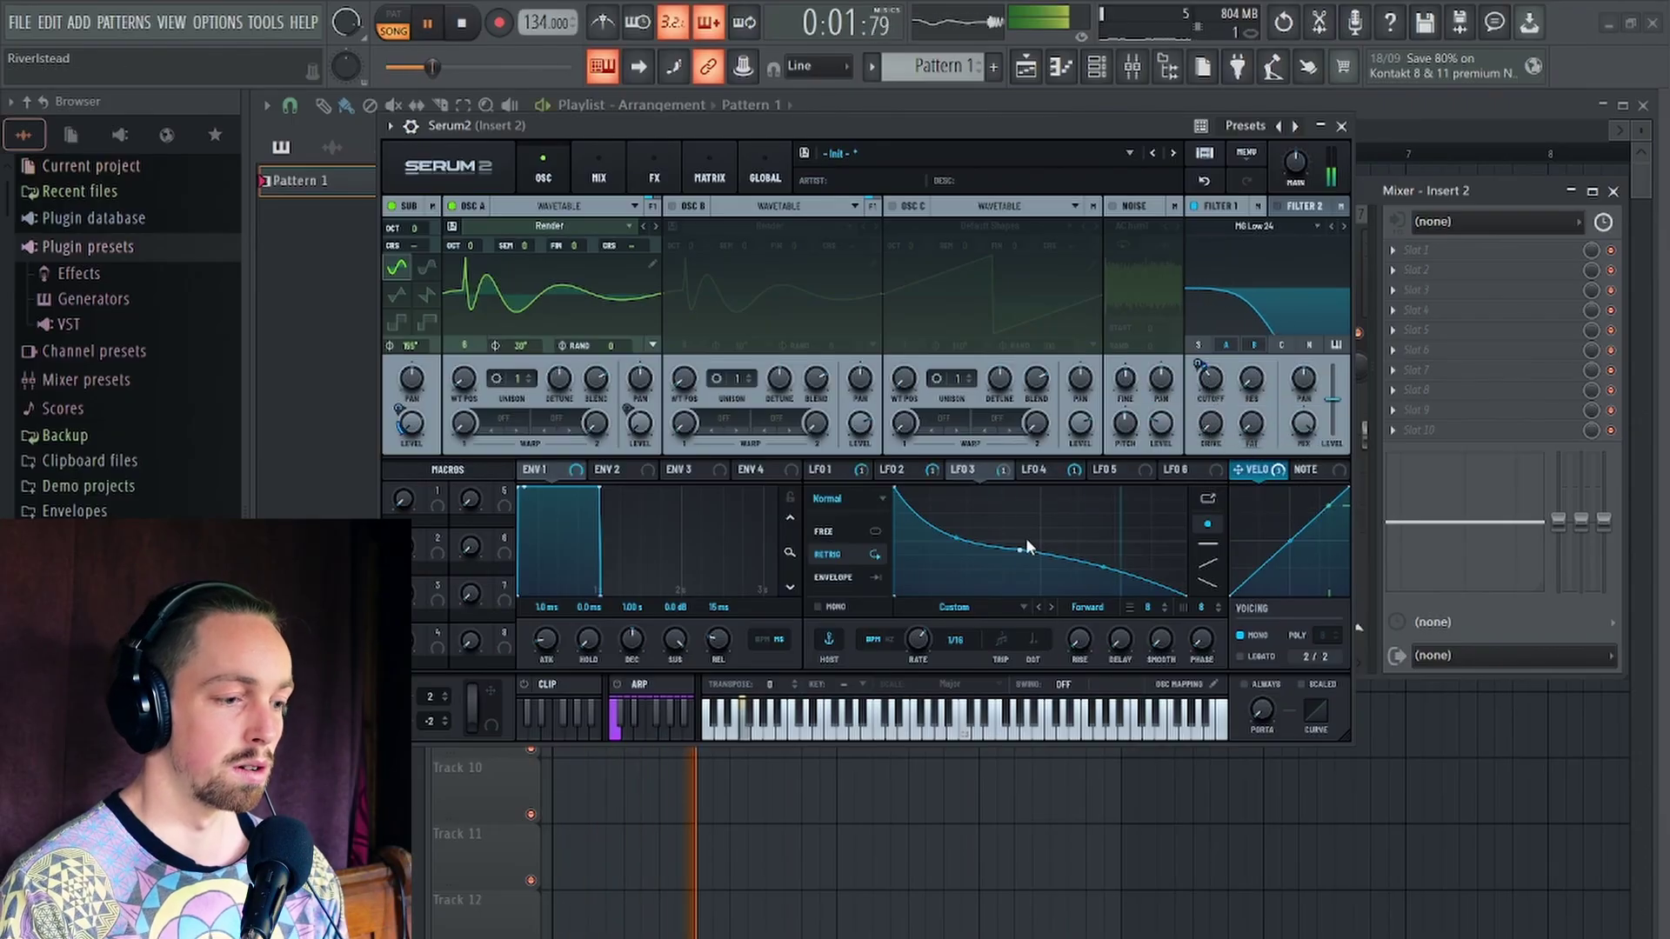
drag(1020, 550, 997, 553)
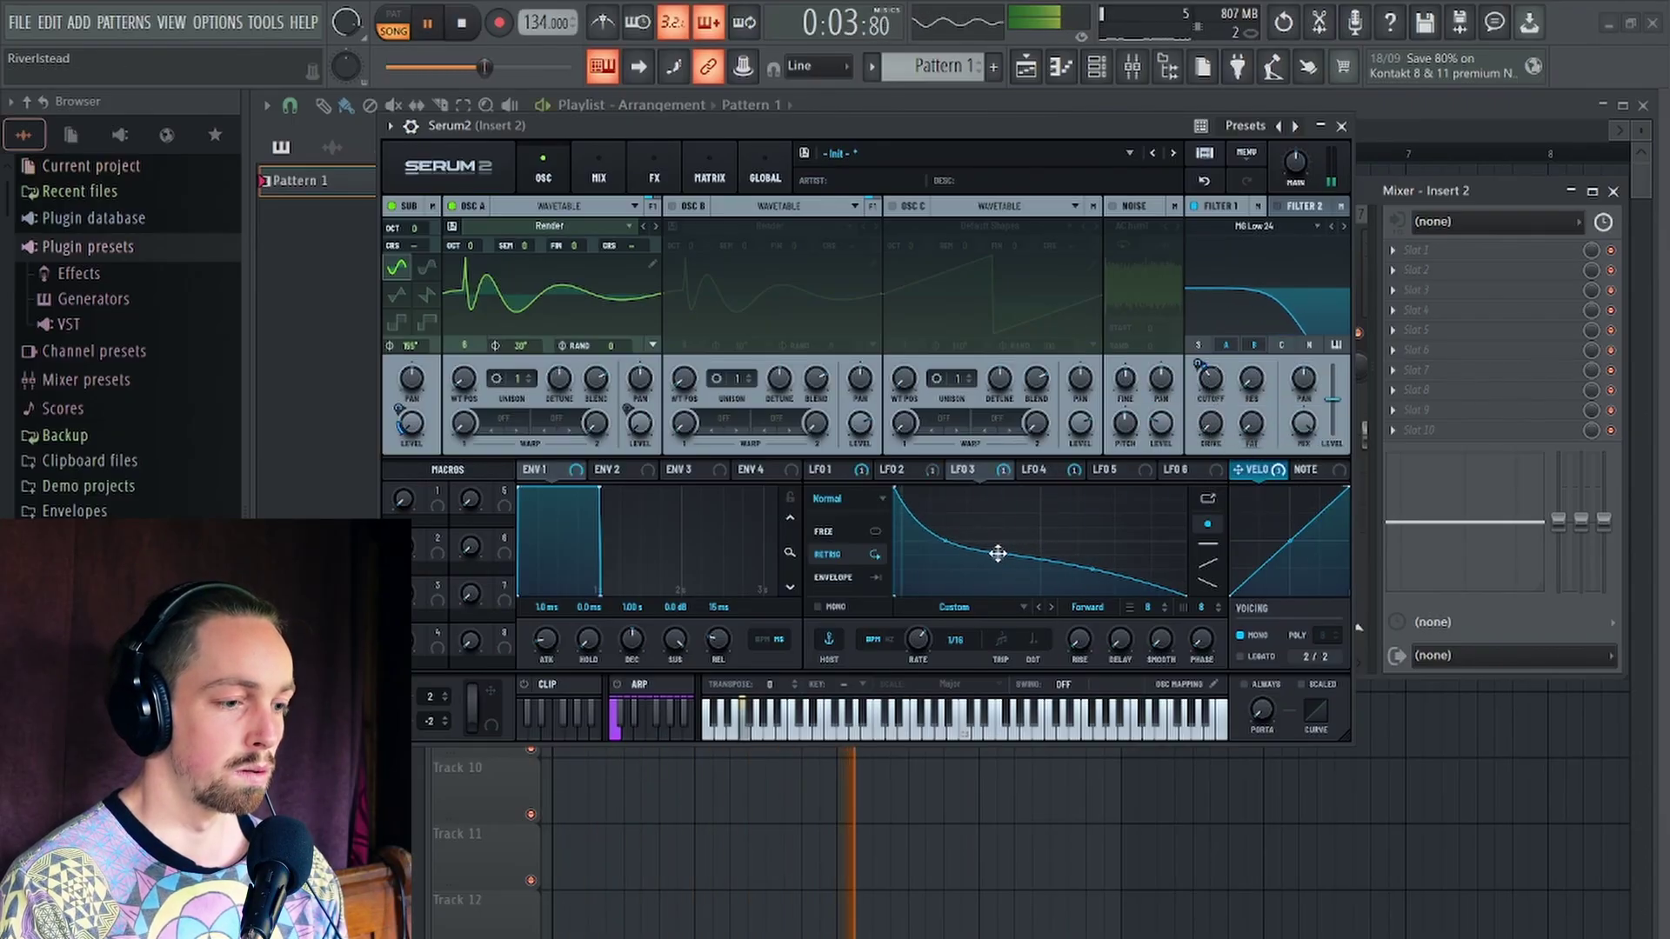
click(981, 472)
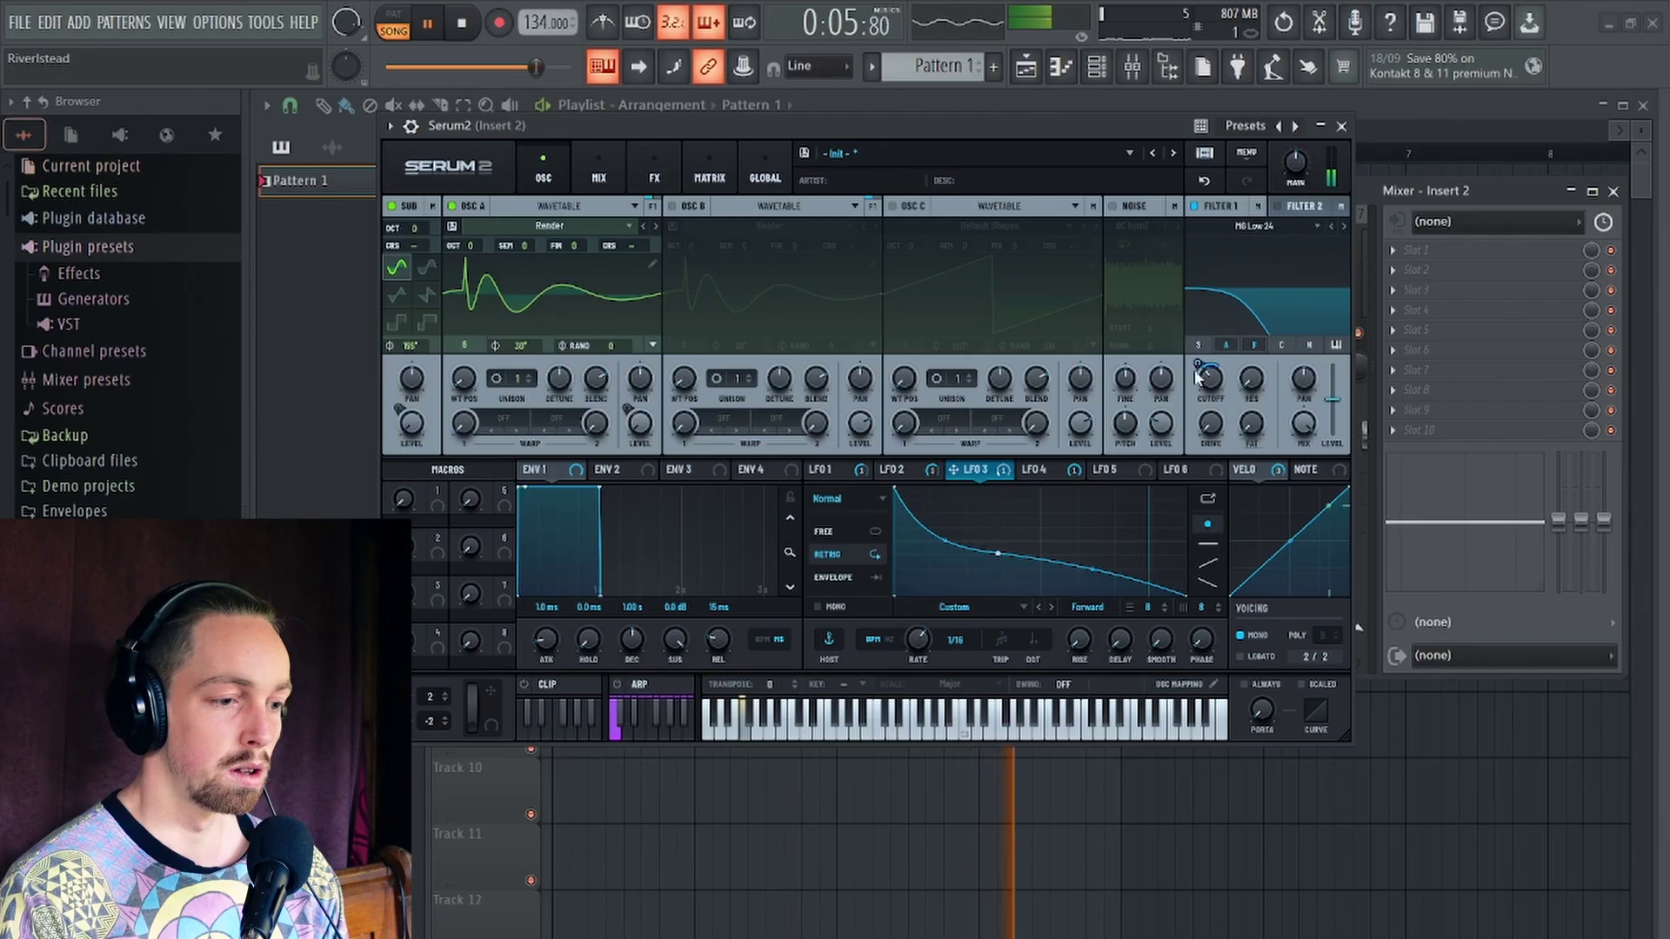
drag(1199, 364, 1202, 356)
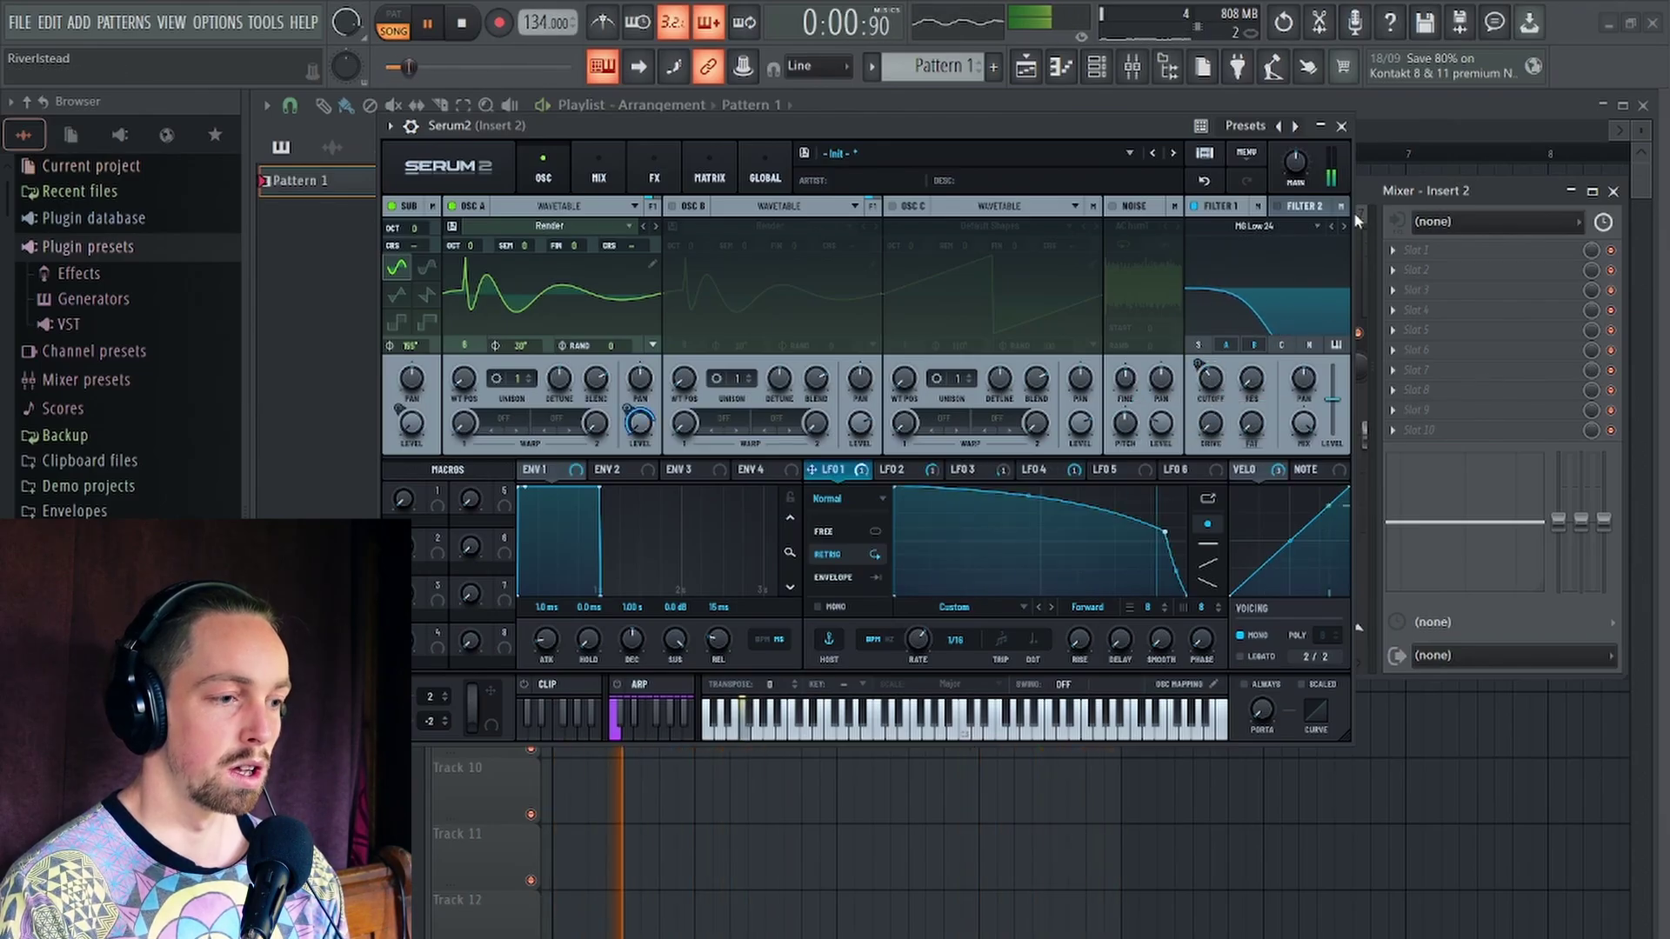
key(space)
Close the Serum2 and mixer windows and play Pattern 1 with its Serum2 notes open in the piano roll
click(1341, 127)
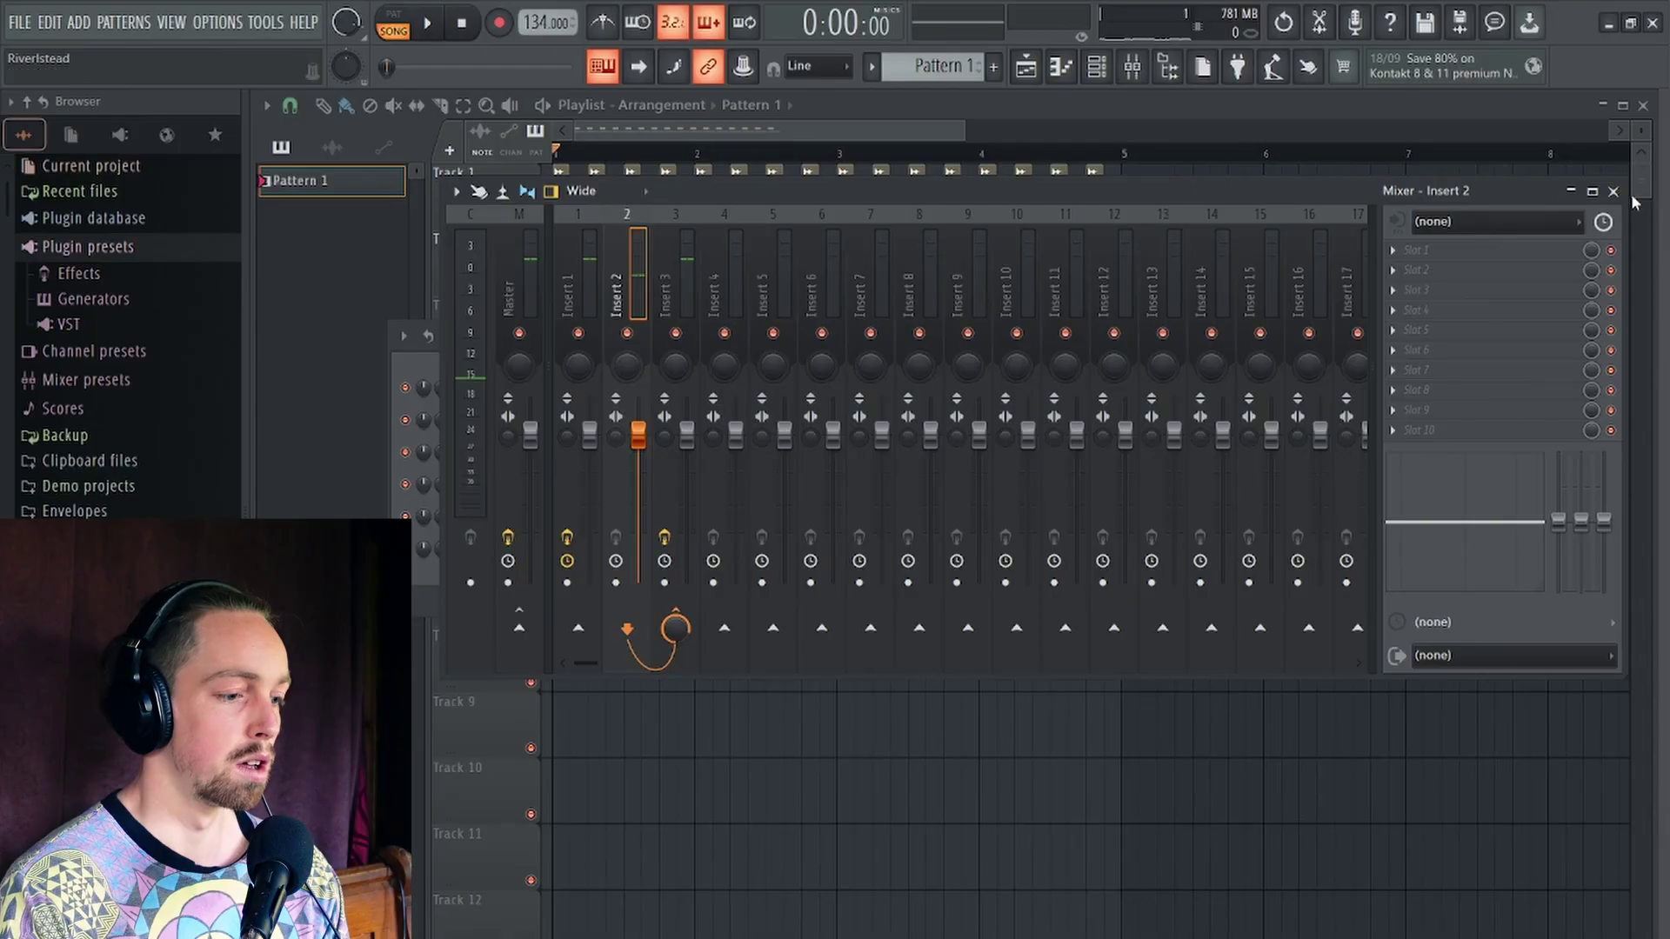
click(1613, 191)
double_click(572, 264)
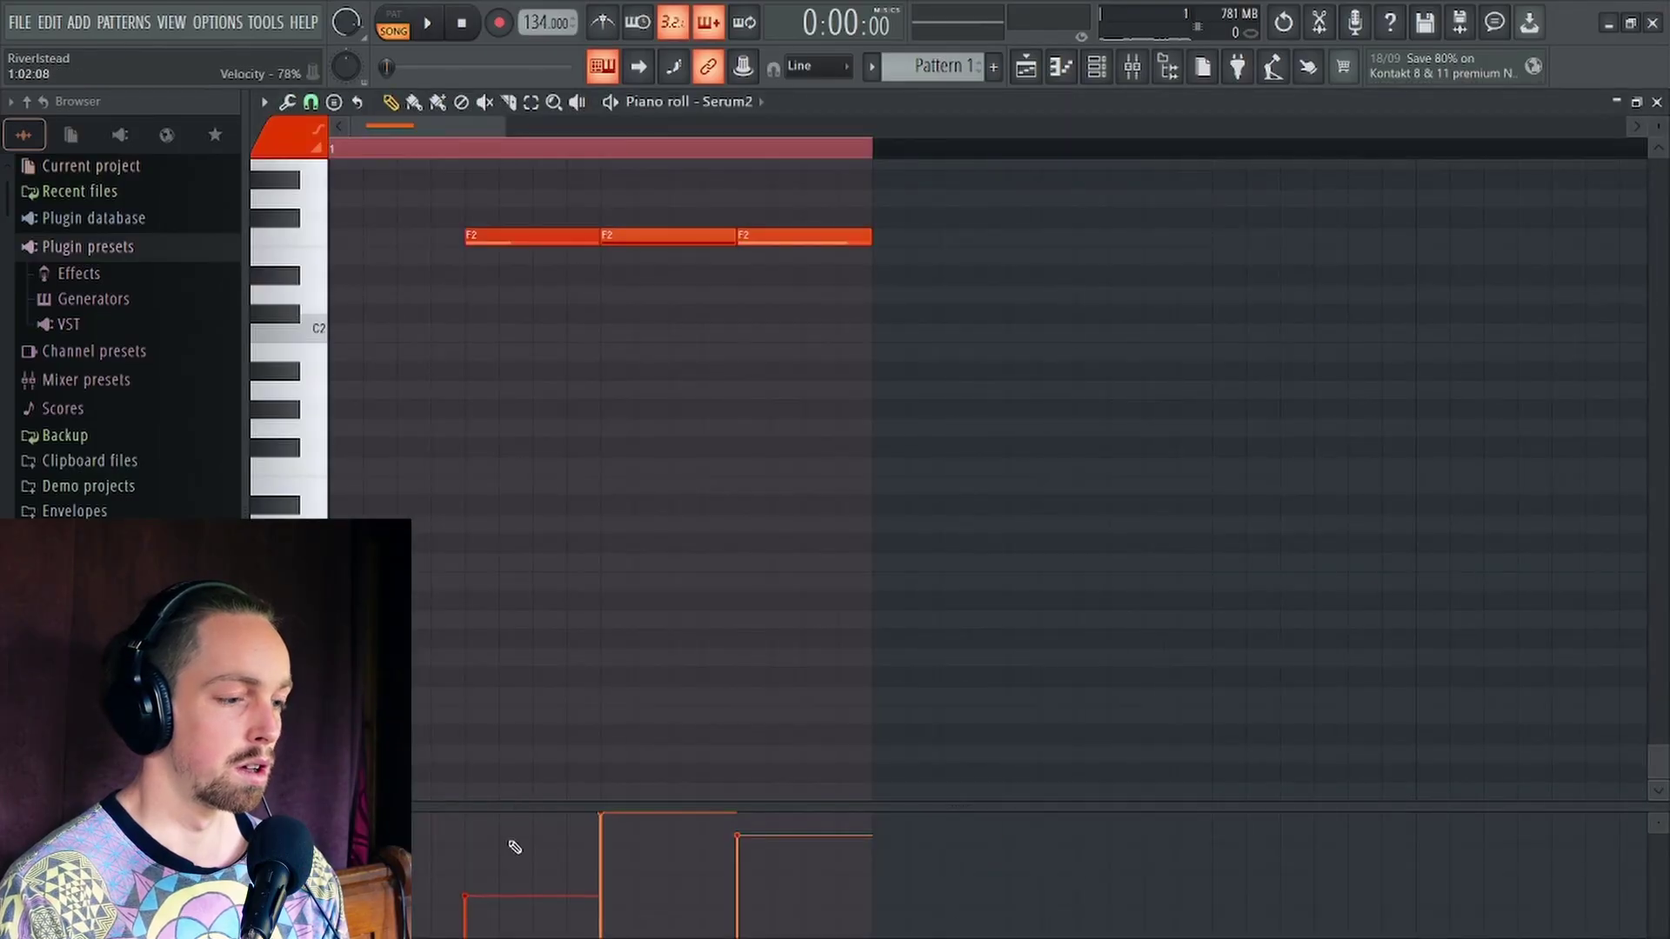
key(space)
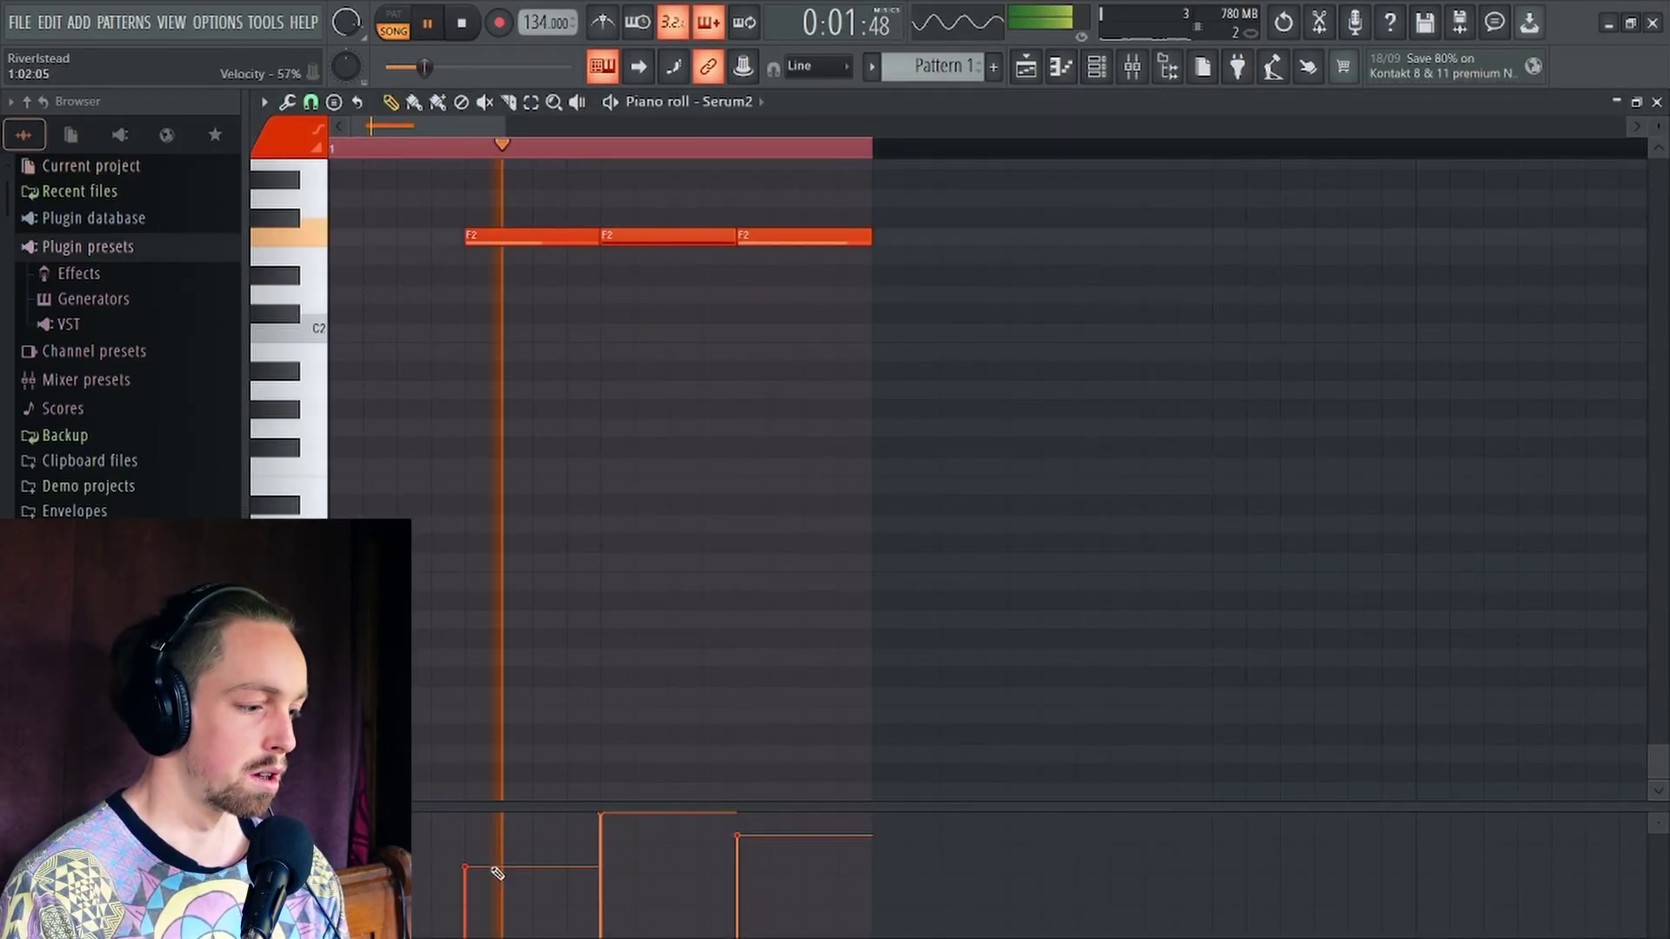
Audition different velocities for the first F2 note in Pattern 1 and set it to about 62%
mouse_move(499, 887)
mouse_down()
mouse_move(499, 859)
mouse_move(478, 869)
mouse_up()
key(space)
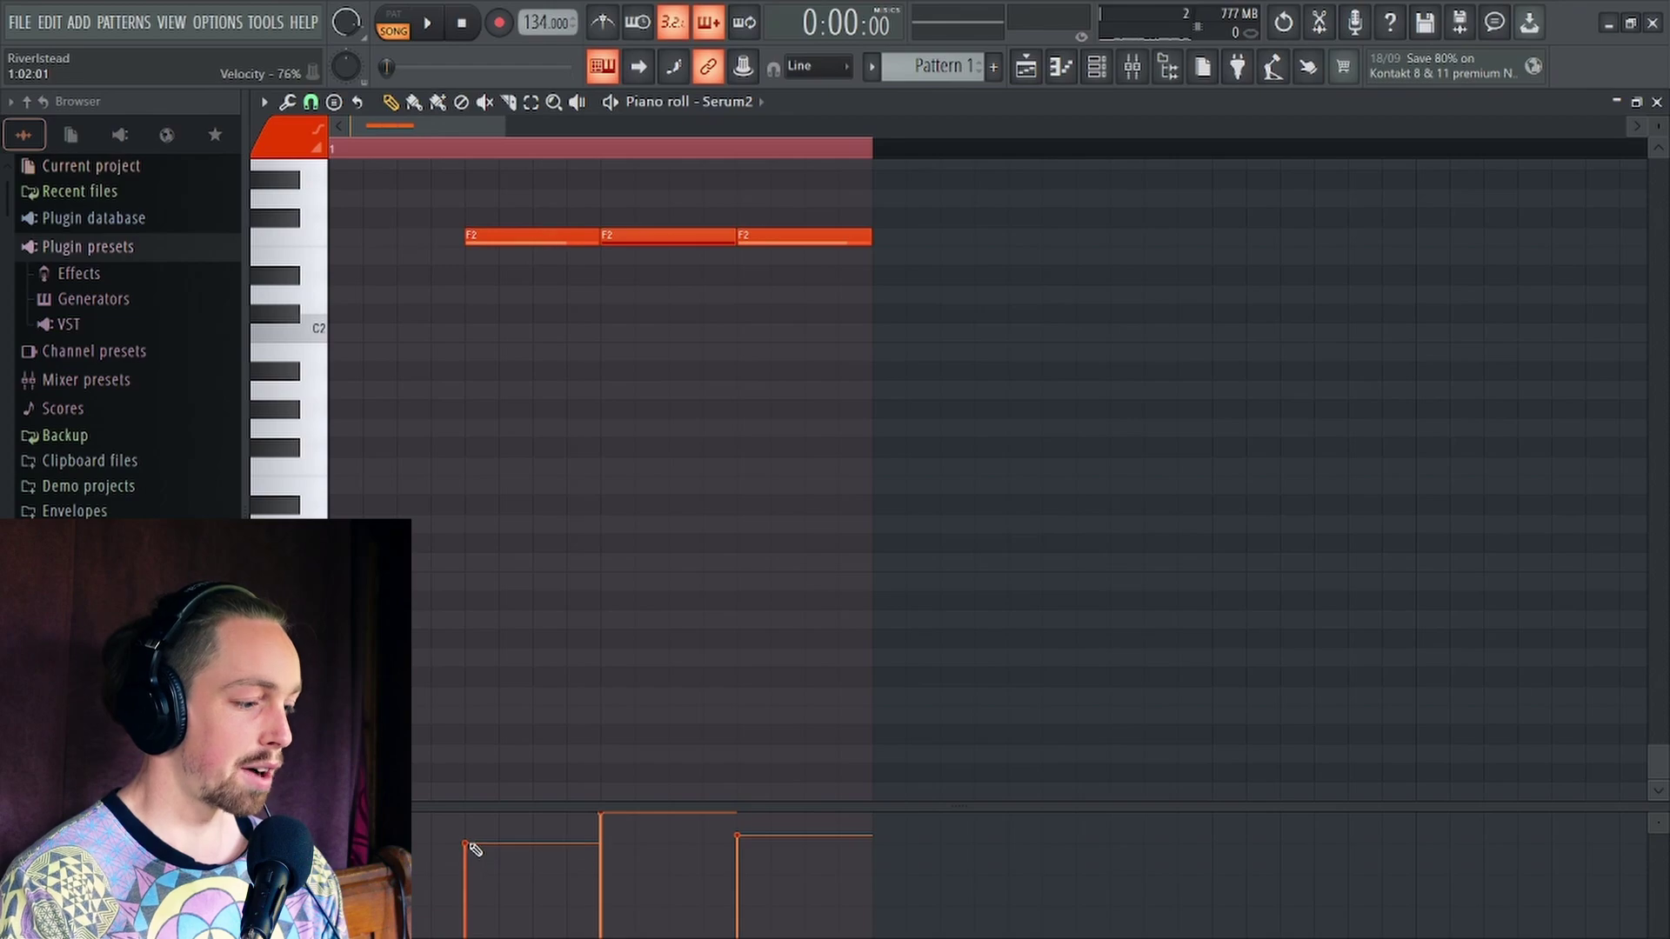
key(space)
drag(474, 834, 463, 823)
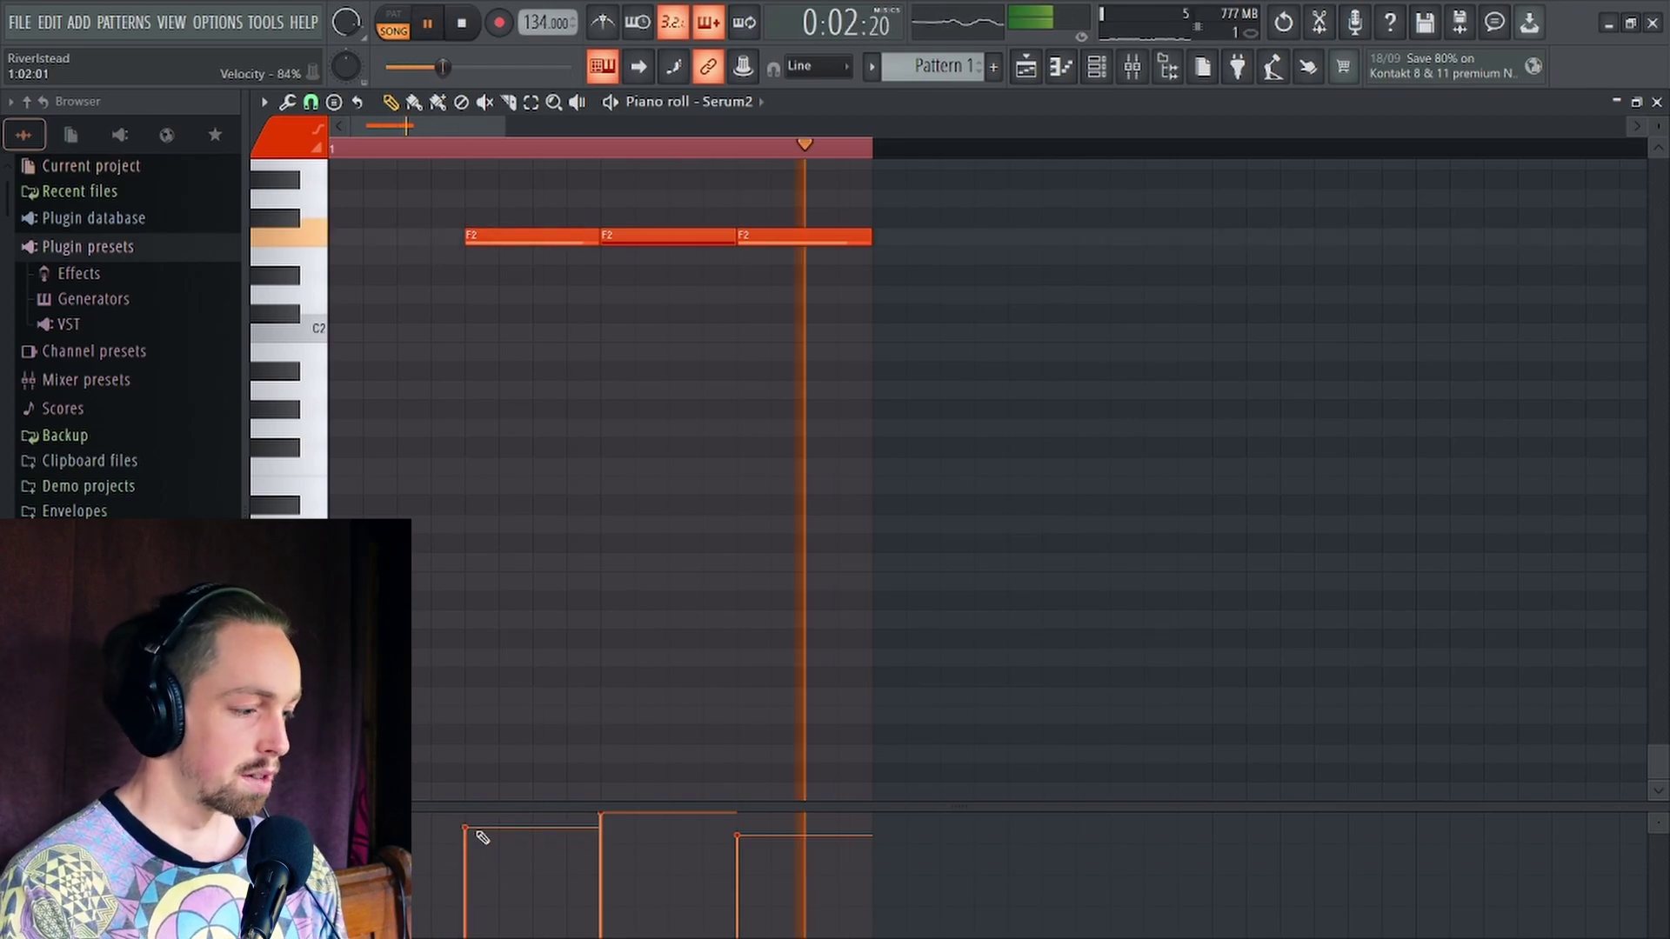
key(space)
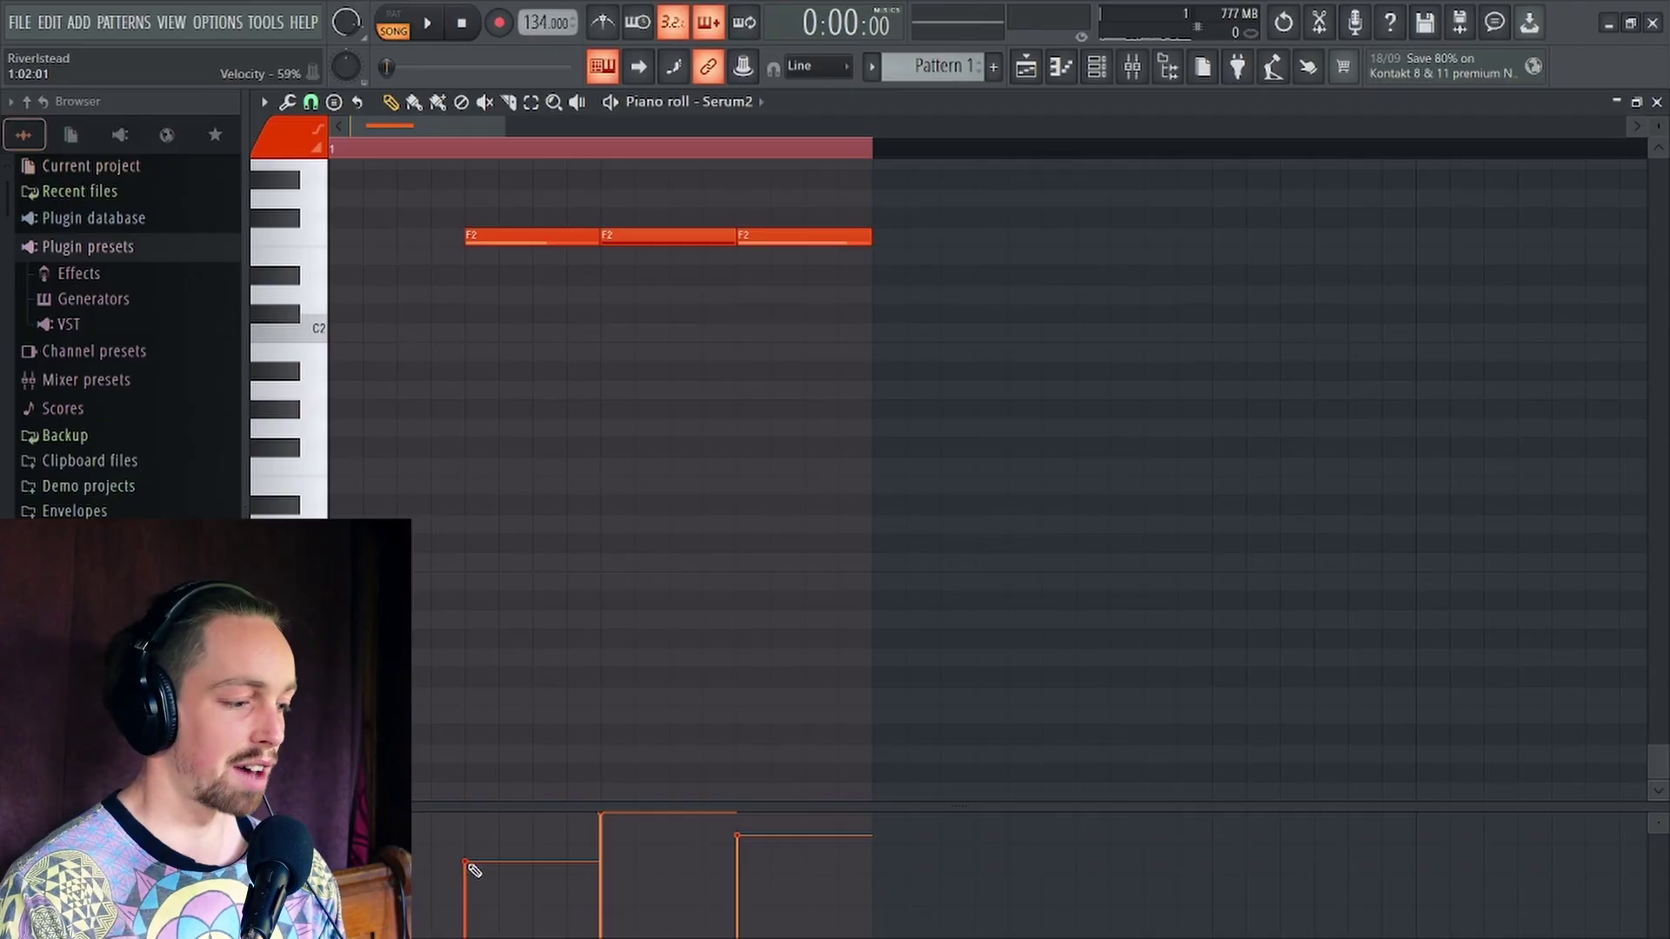
key(space)
drag(474, 870, 473, 863)
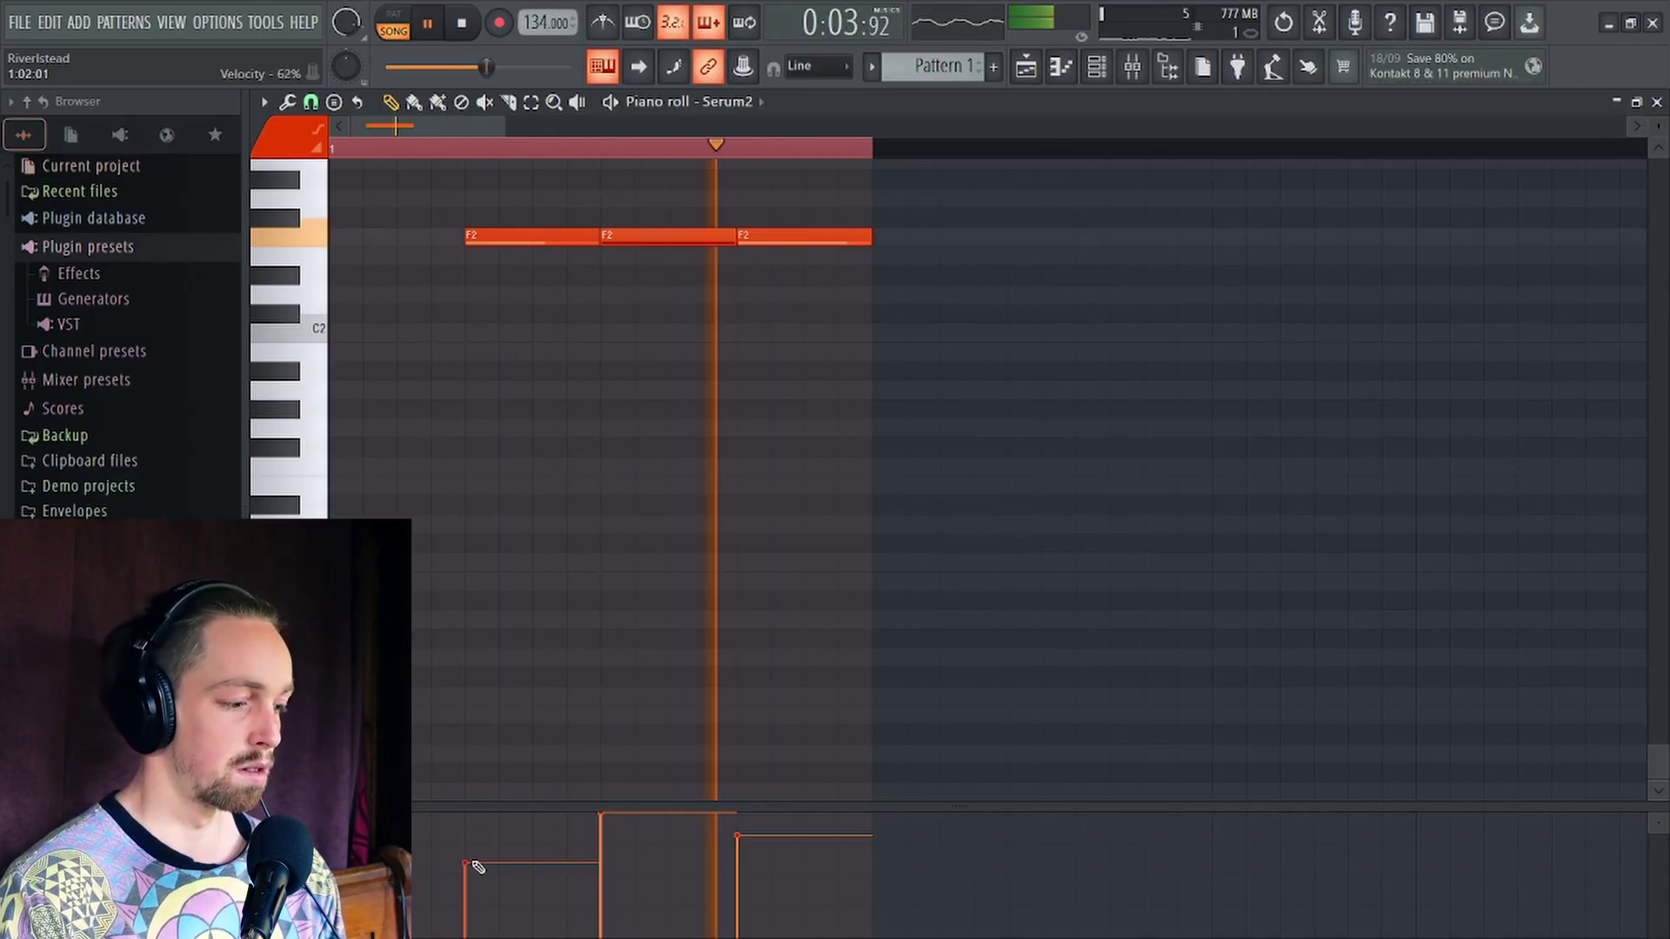
Reopen Serum2 and fine-tune LFO 1's falling-edge point and upper curve during playback
click(1133, 67)
key(space)
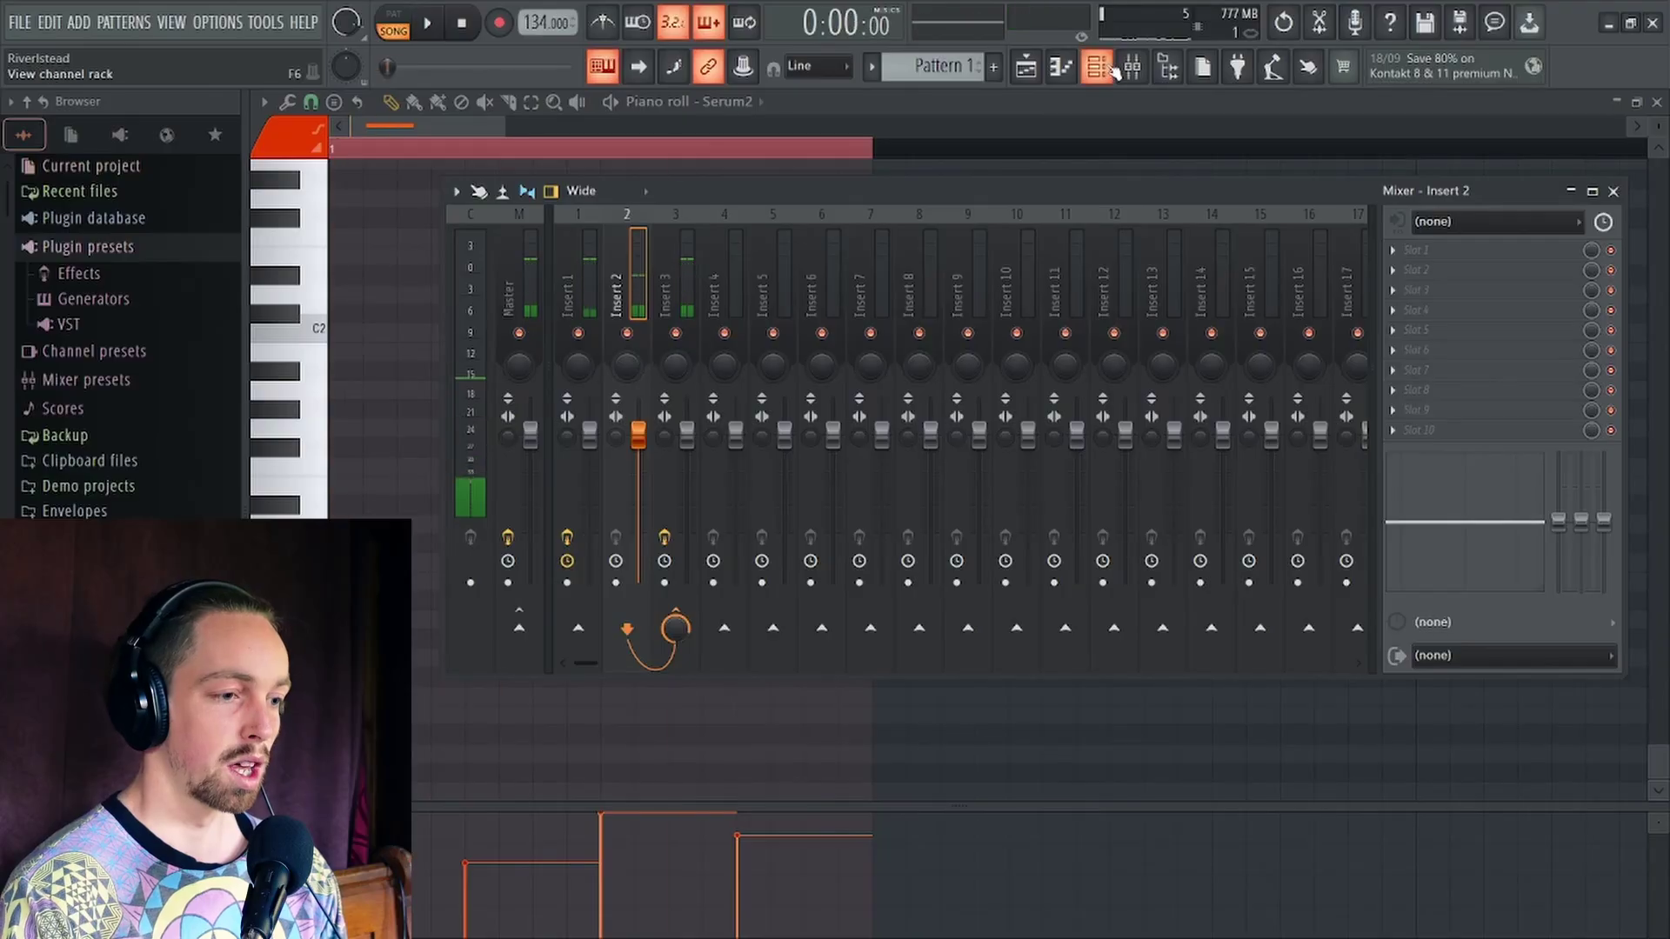
click(1110, 69)
click(581, 515)
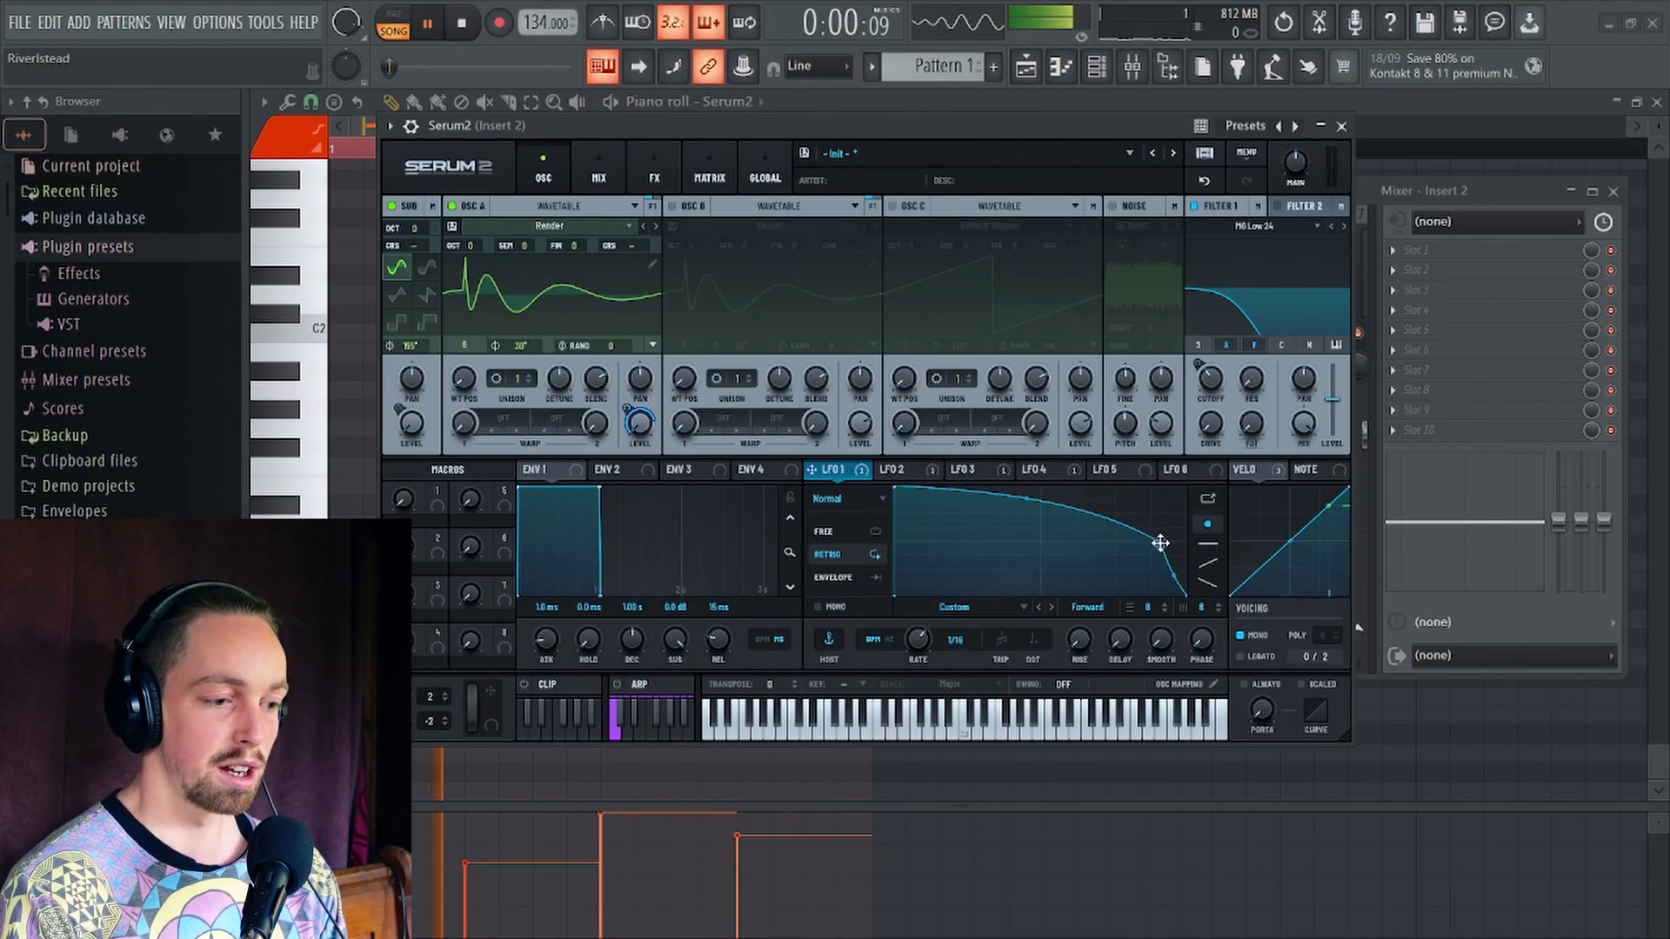
mouse_move(1160, 543)
mouse_down()
mouse_move(1161, 514)
mouse_move(1162, 540)
mouse_up()
drag(1026, 496, 1025, 504)
During playback, fine-tune LFO 2's shape by adjusting its peak point
click(900, 470)
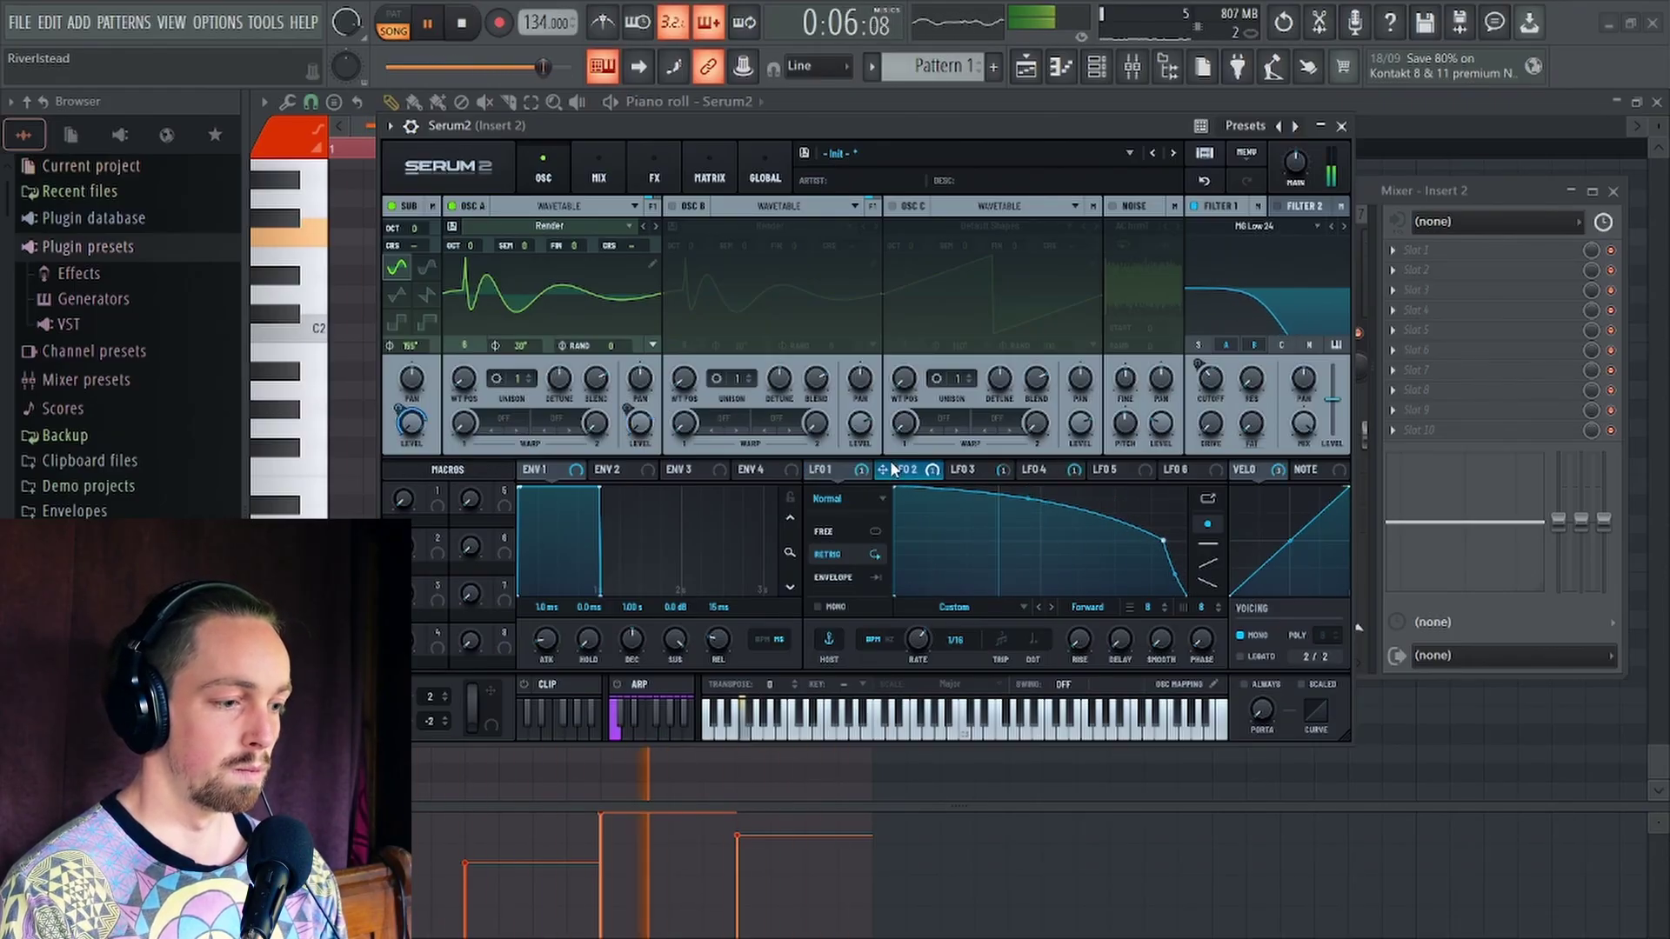
key(space)
key(space)
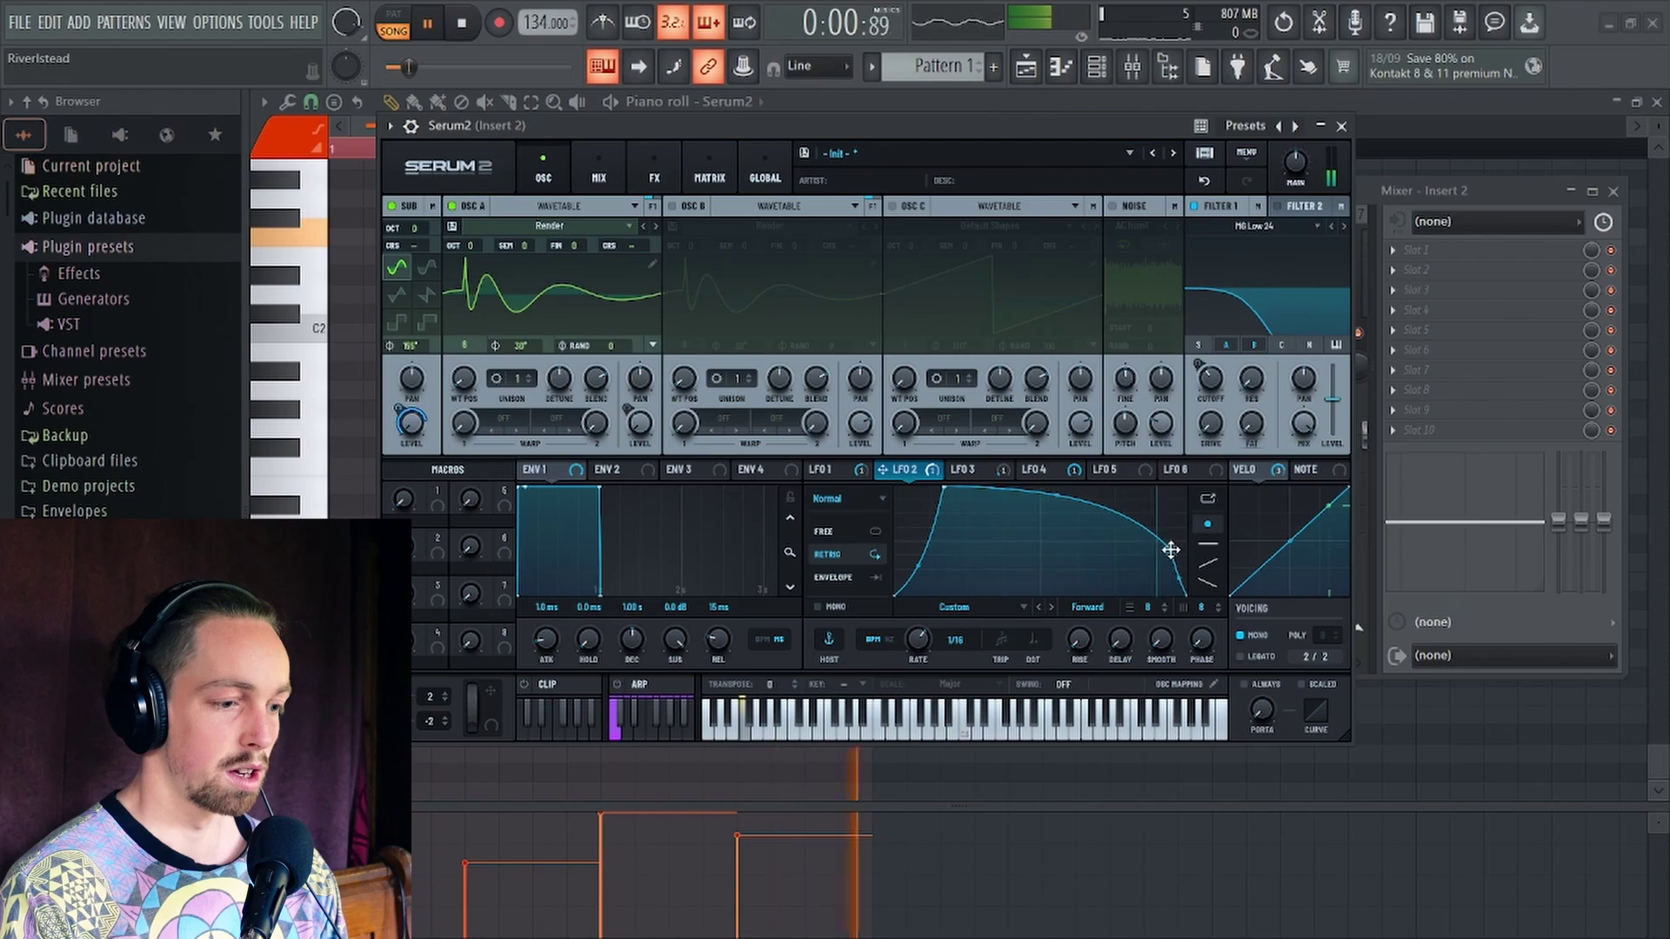
mouse_move(948, 493)
mouse_down()
mouse_move(963, 481)
mouse_move(945, 478)
mouse_up()
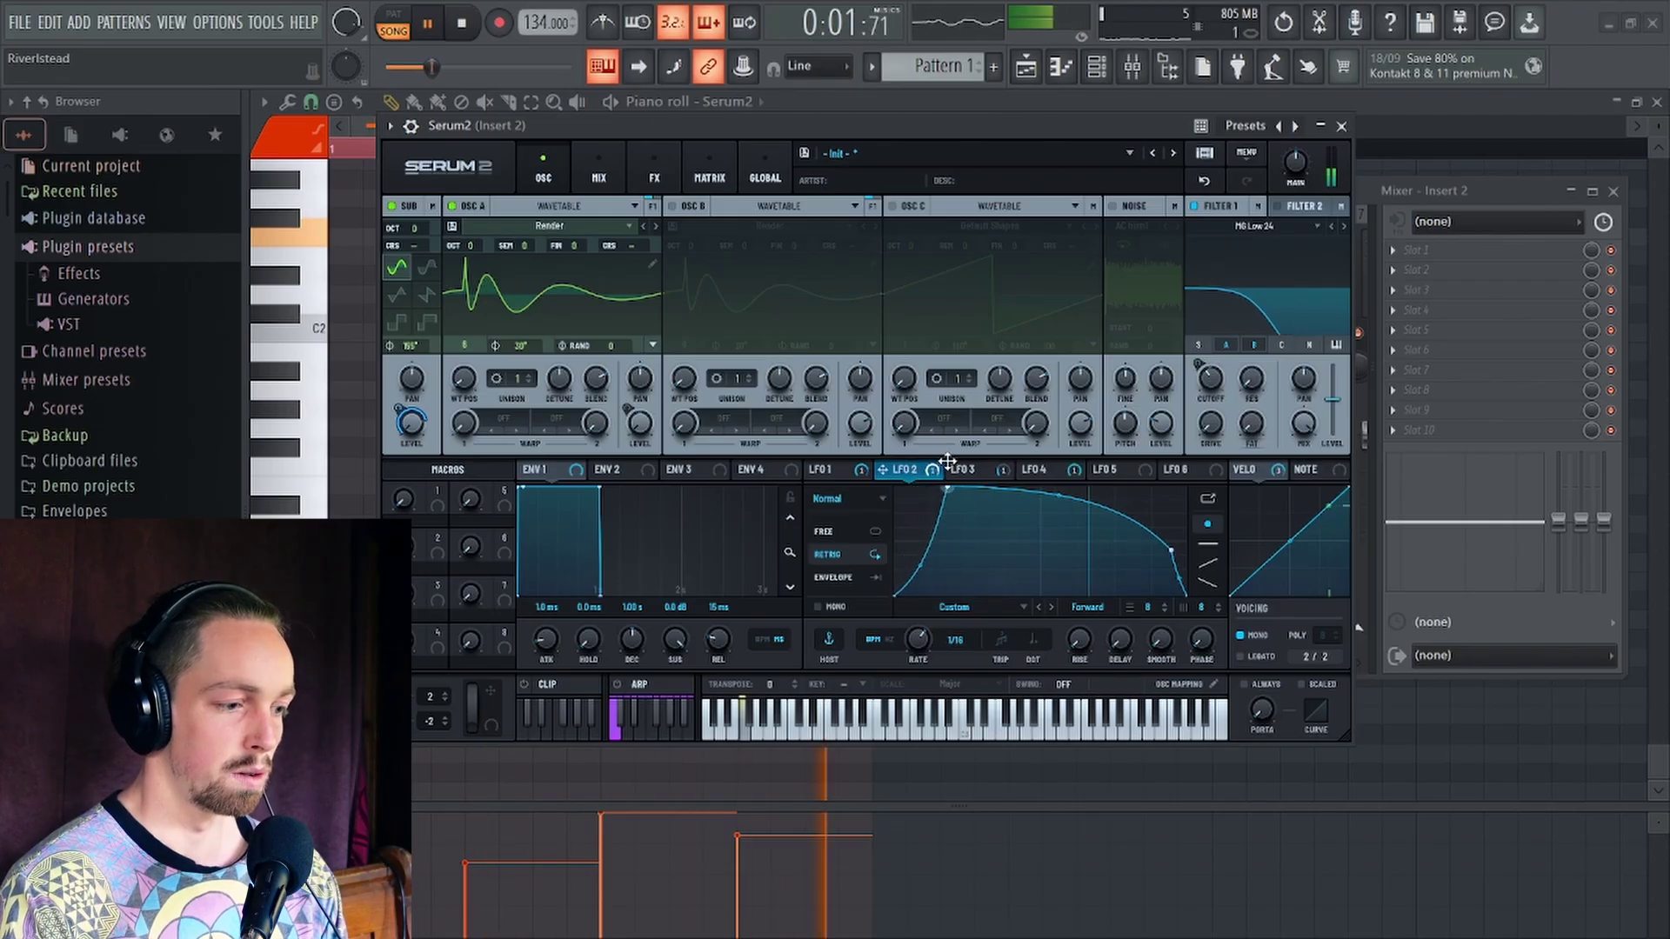
Move LFO 3's middle point earlier and set its modulation amount on the Filter 1 cutoff to 24% while auditioning
click(985, 469)
mouse_move(1007, 555)
mouse_down()
mouse_move(953, 531)
mouse_move(1033, 550)
mouse_move(975, 554)
mouse_up()
mouse_move(1198, 370)
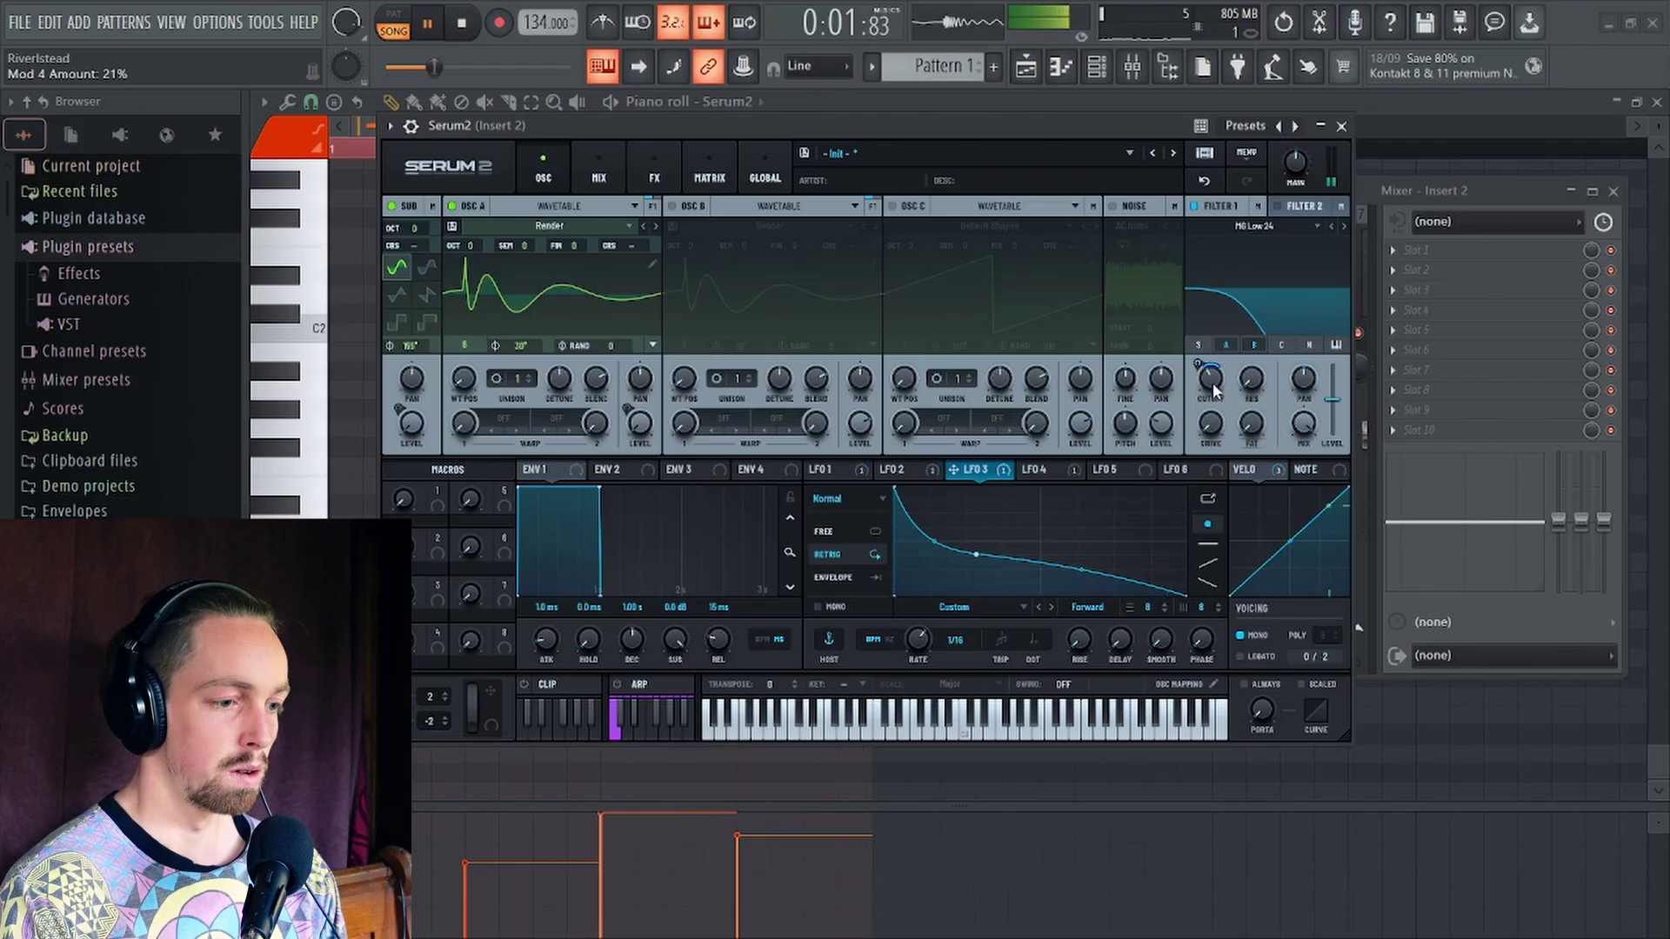
drag(1216, 386, 1200, 367)
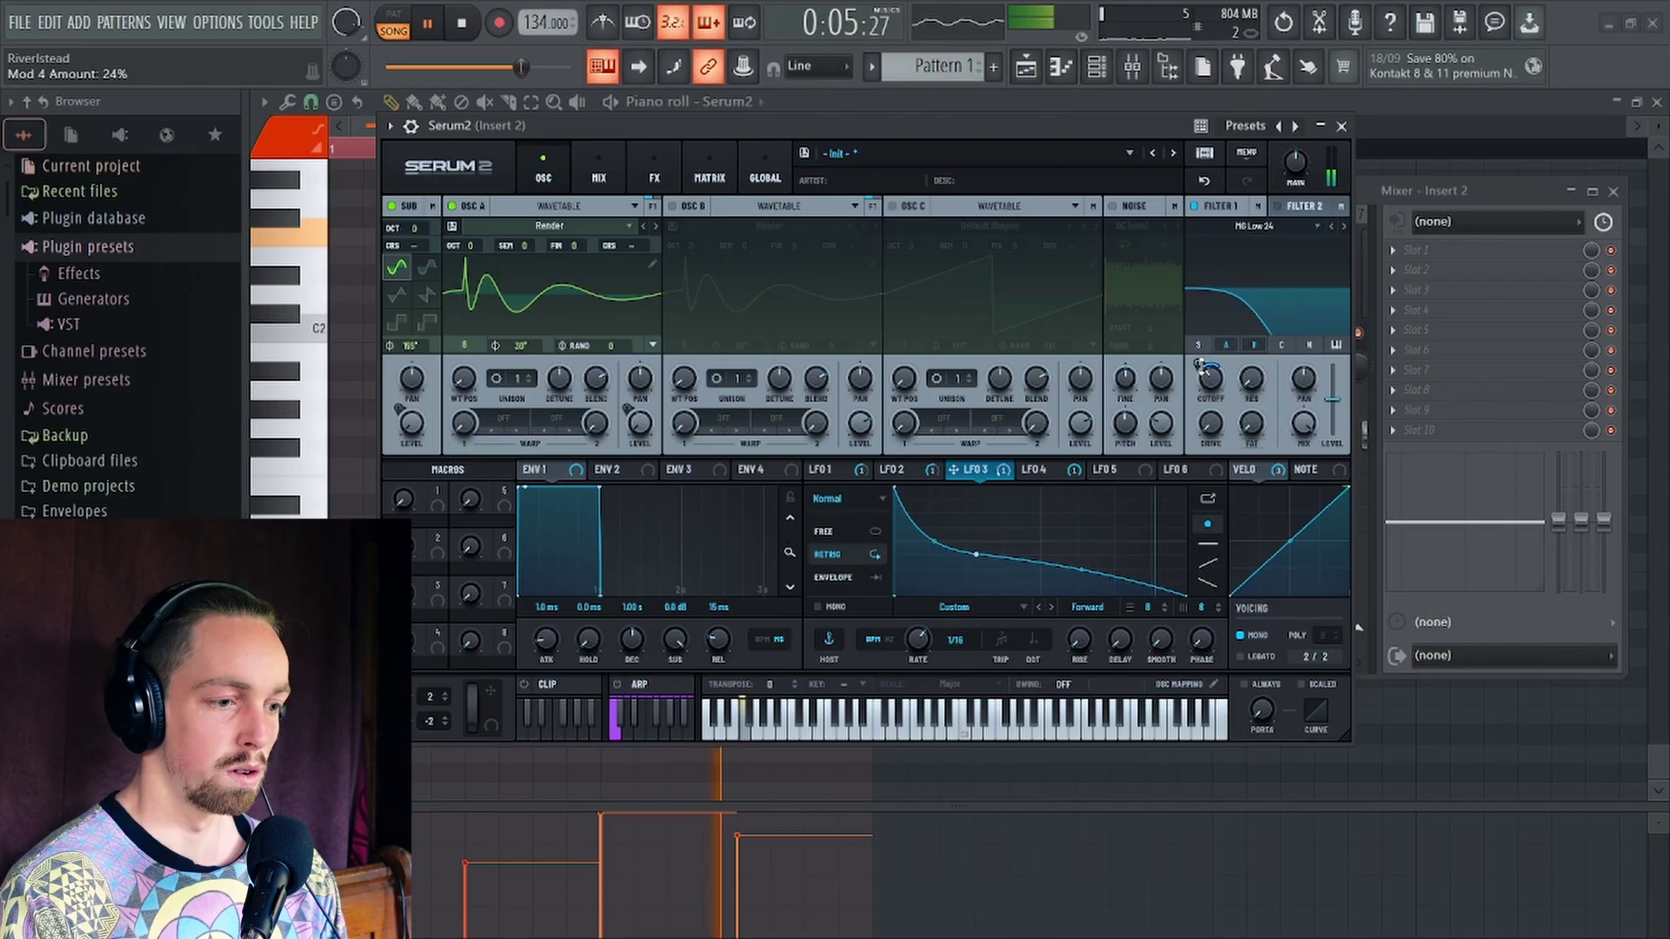
key(space)
Shape LFO 5 into a short curved decay at a 1/16 rate and assign it to the Filter 1 cutoff
click(1048, 470)
click(1124, 470)
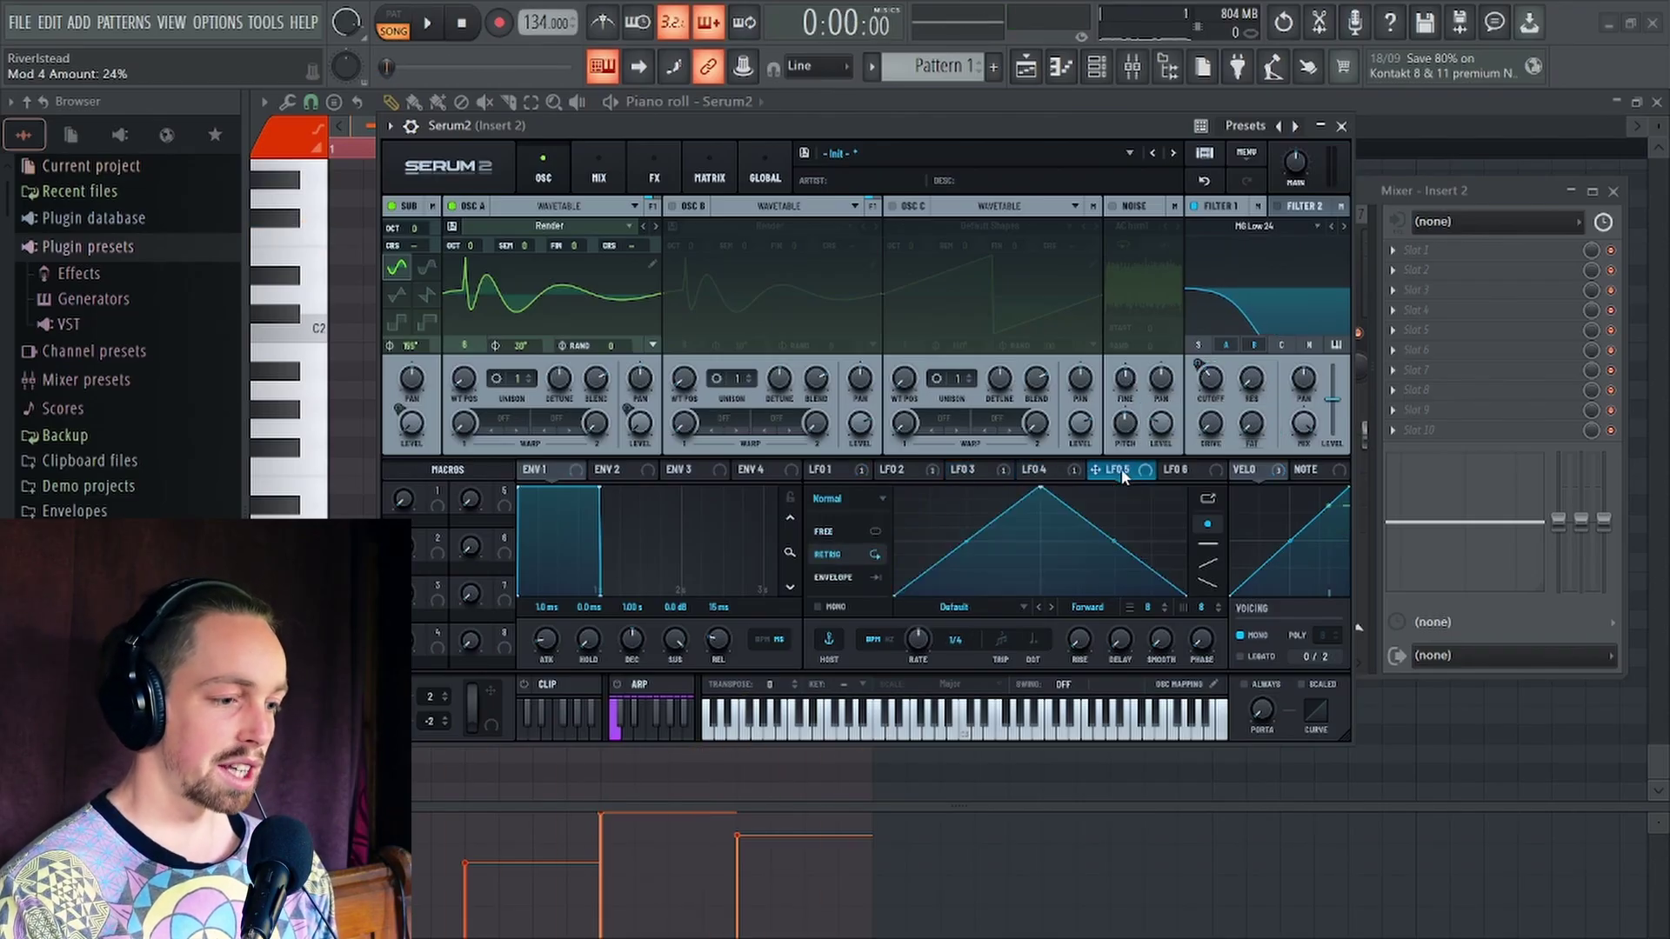
drag(1042, 489, 905, 492)
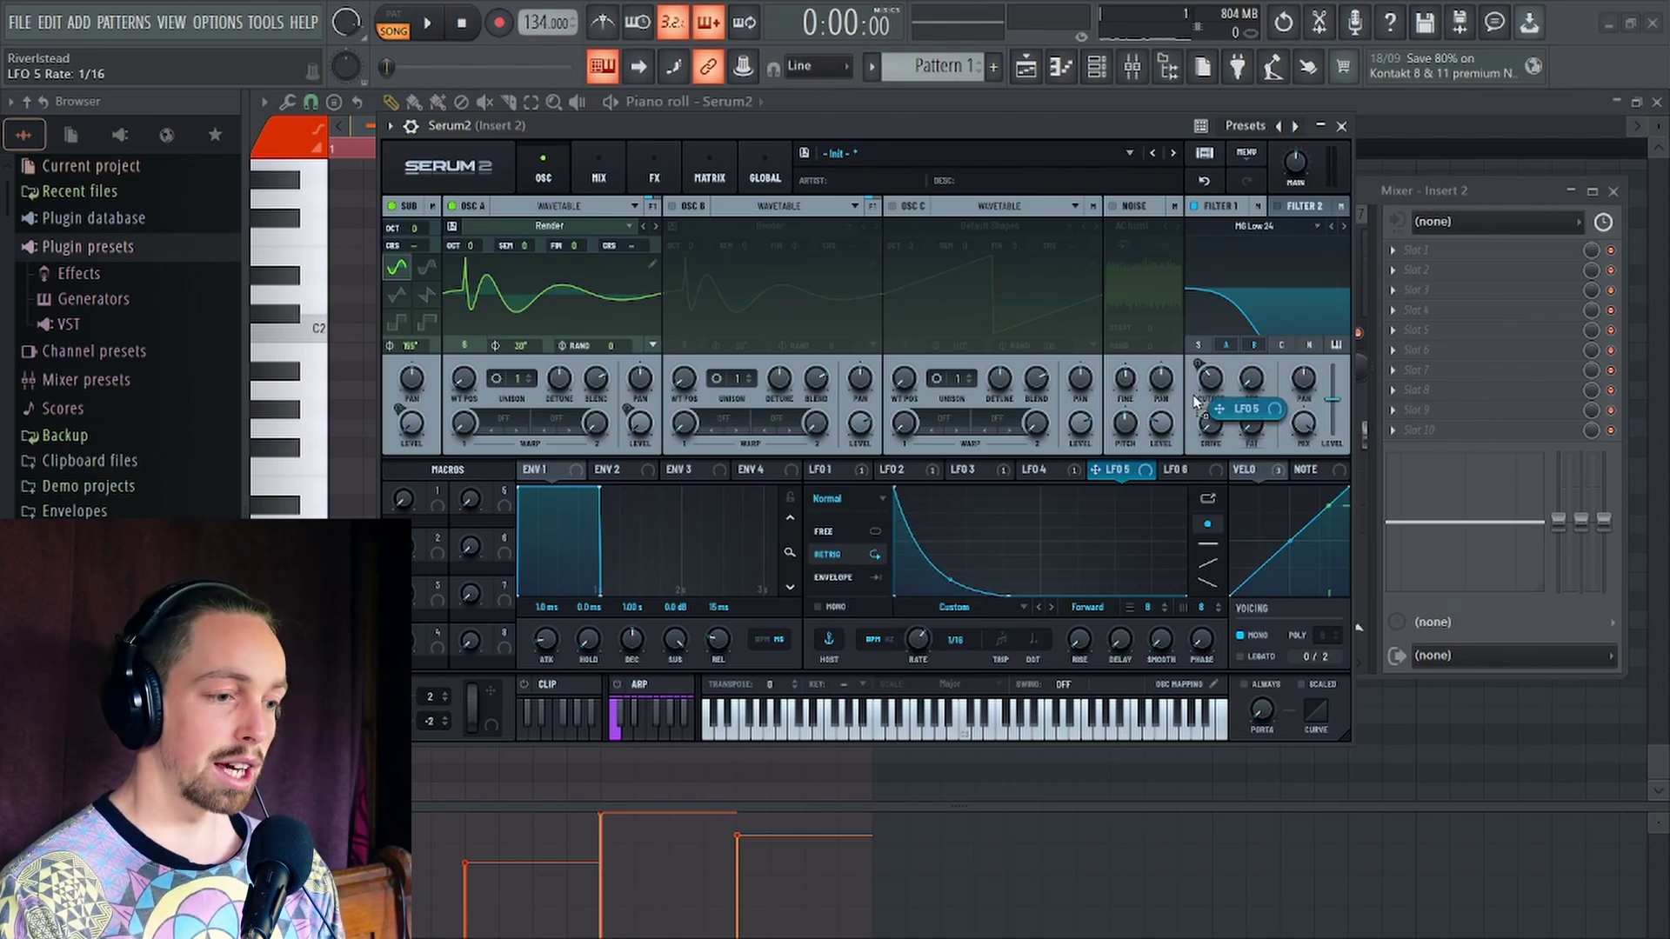
drag(1199, 365, 1204, 372)
key(space)
key(space)
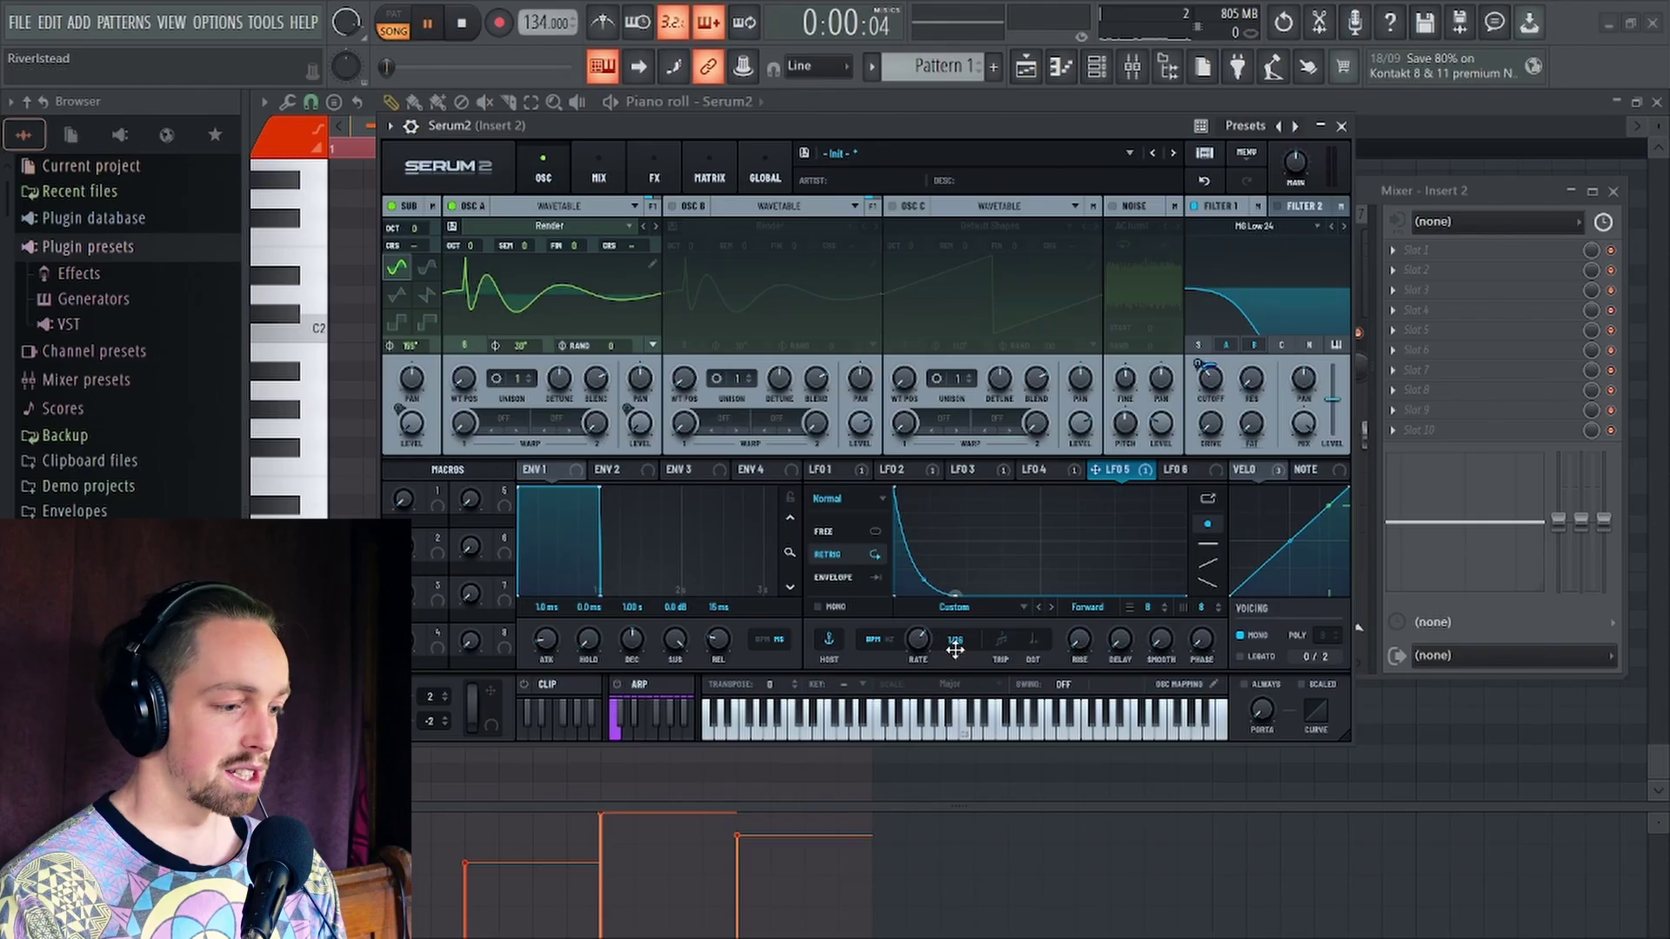
Set the LFO 5 amount on the Filter 1 cutoff to 9% and lengthen its decay curve while auditioning
drag(955, 650, 943, 656)
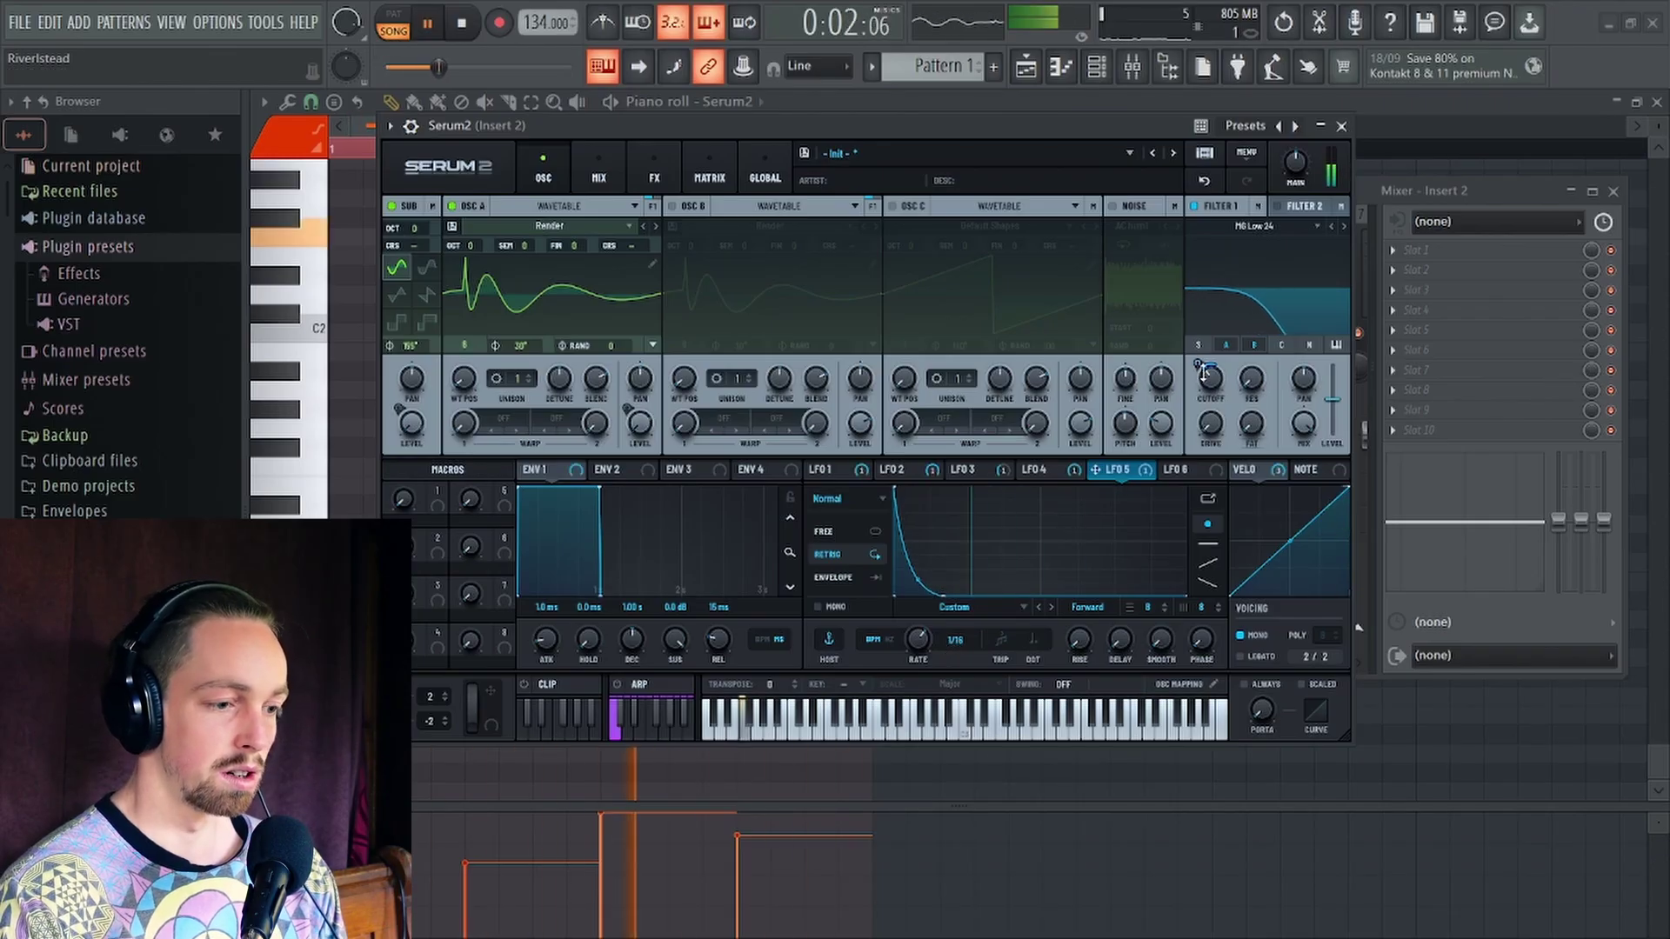
mouse_move(1203, 374)
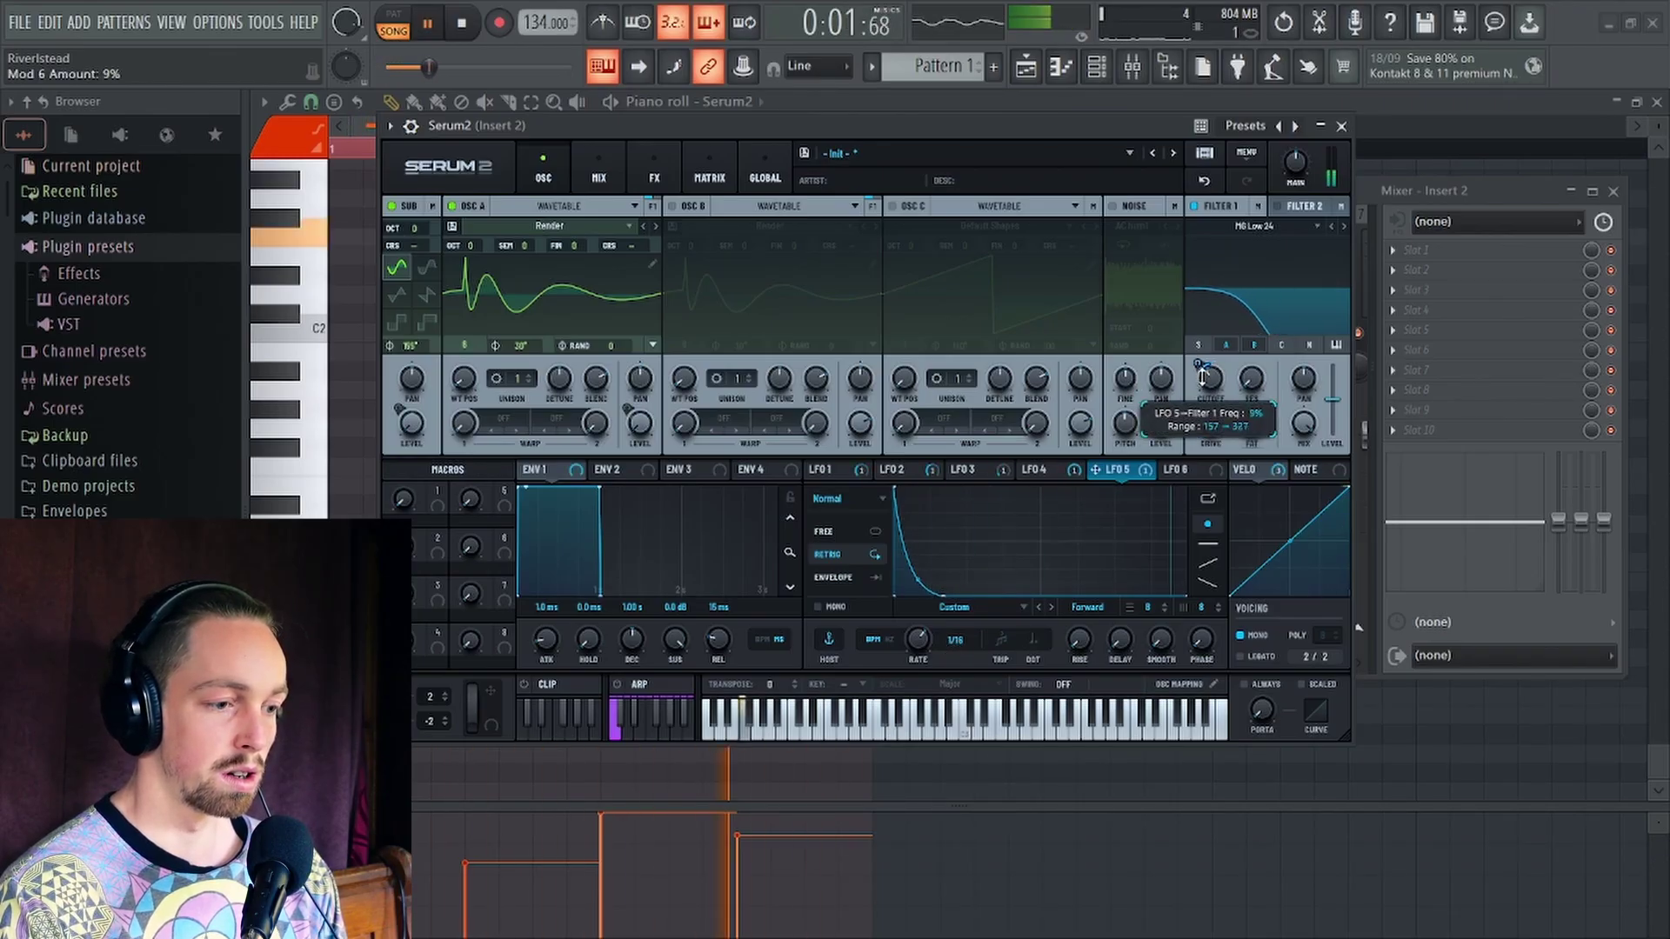
drag(939, 594, 1013, 638)
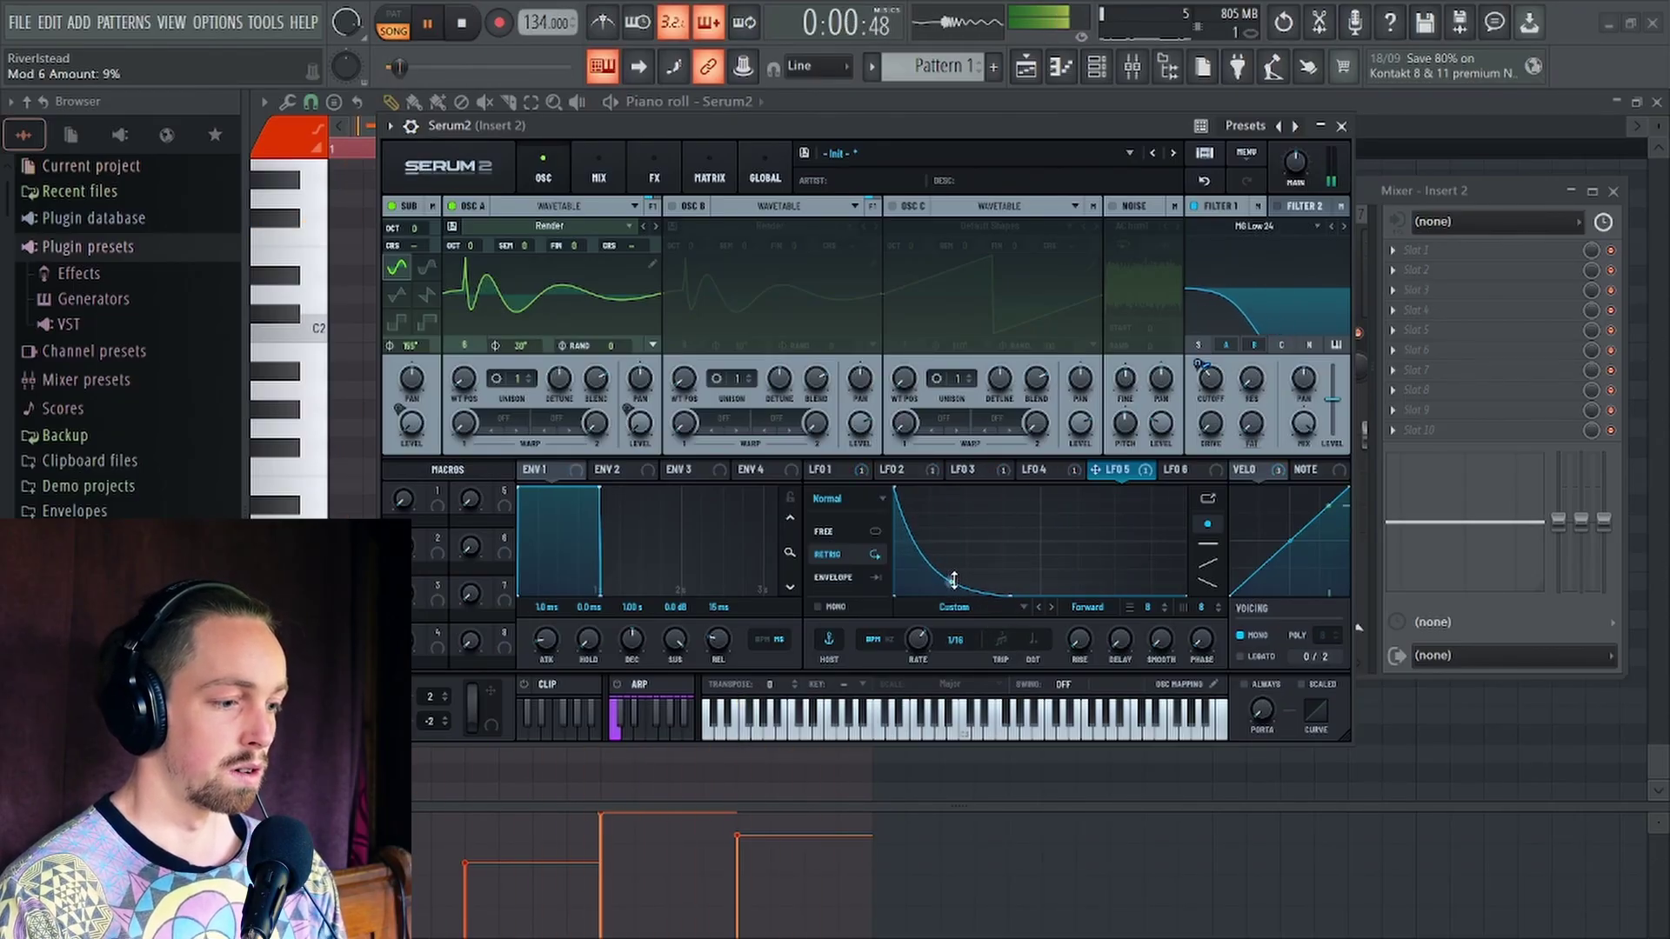
key(space)
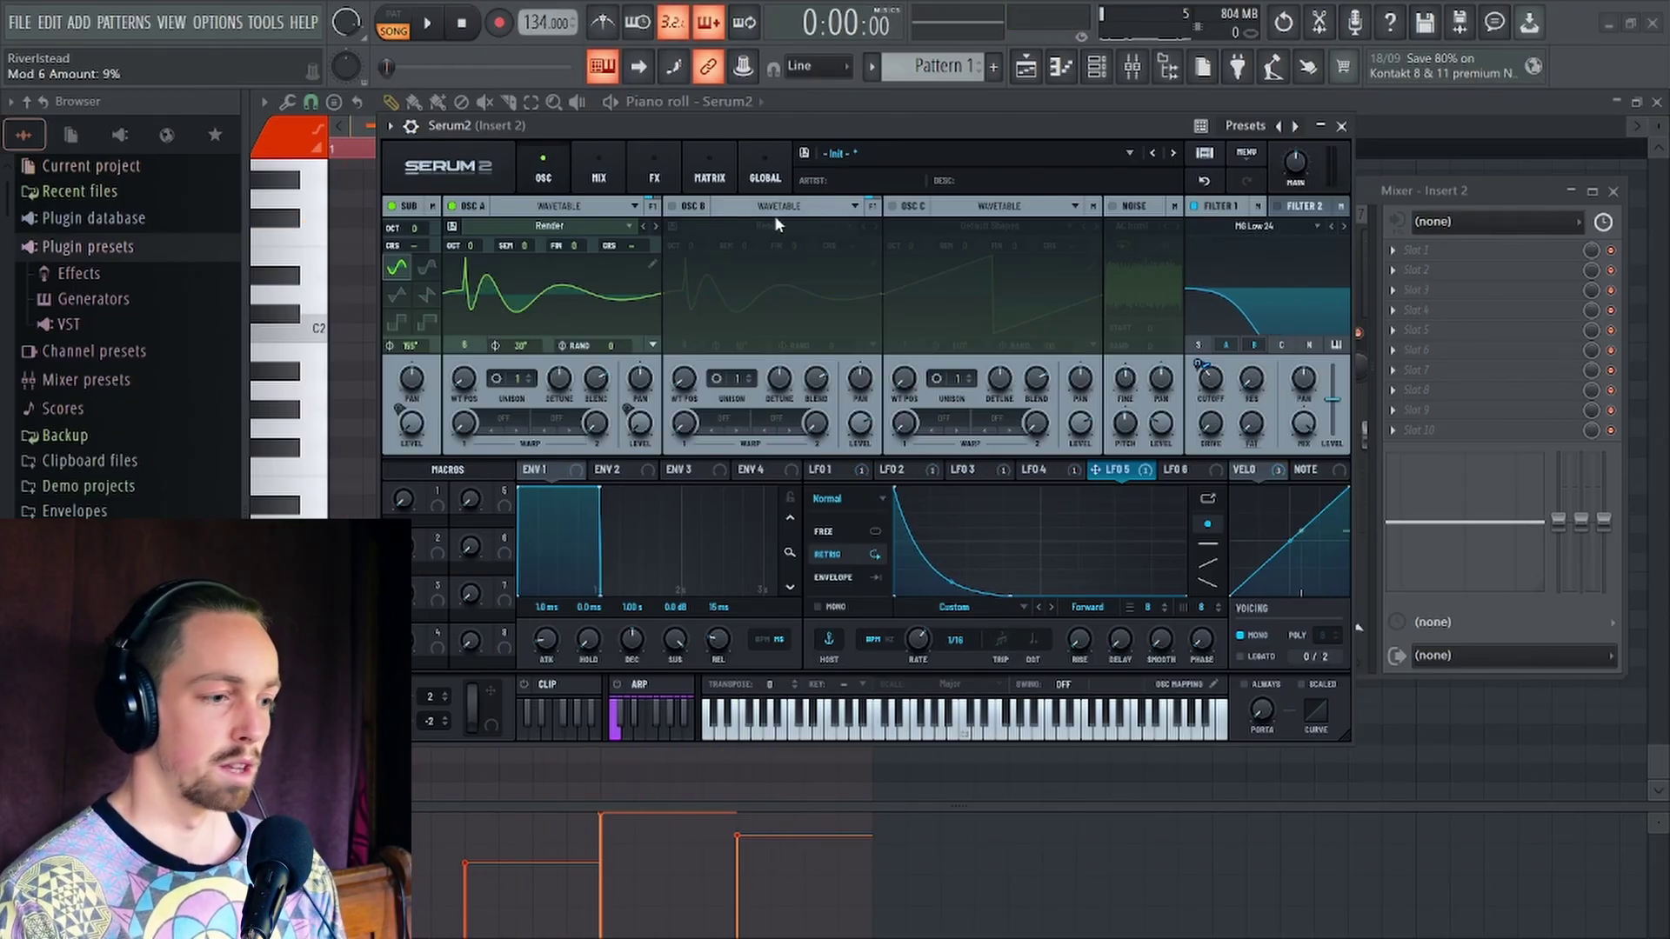
Enable oscillator B and modulate its level with LFO 1 at 83%, using Velo as the auxiliary source
click(673, 206)
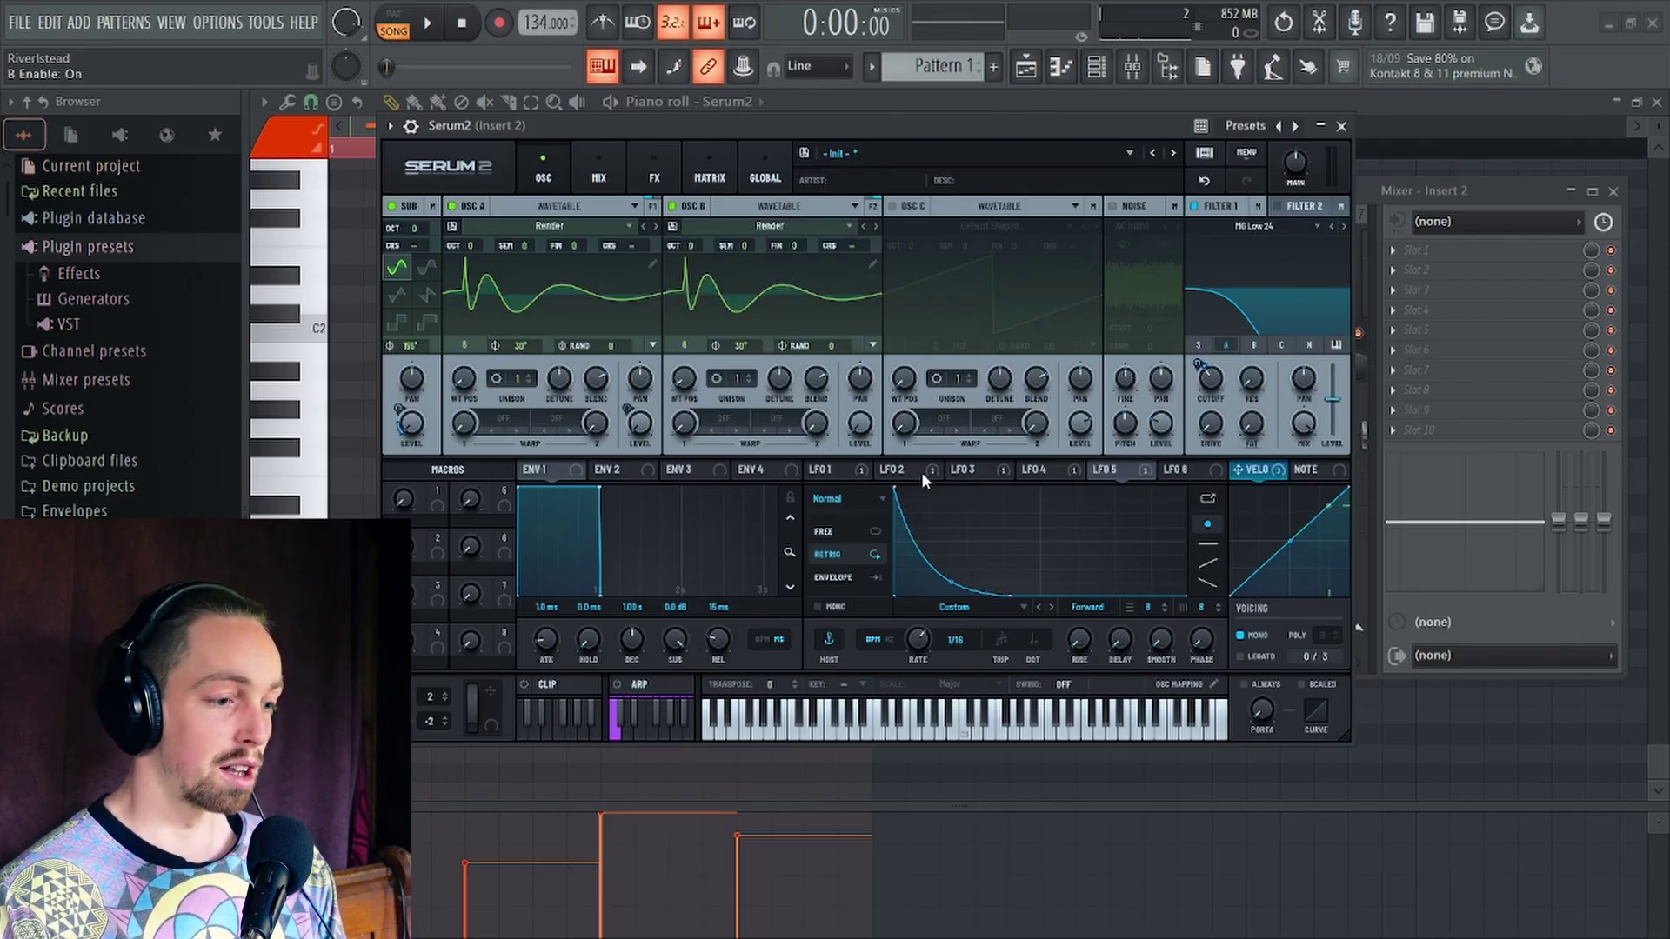
drag(811, 469, 857, 425)
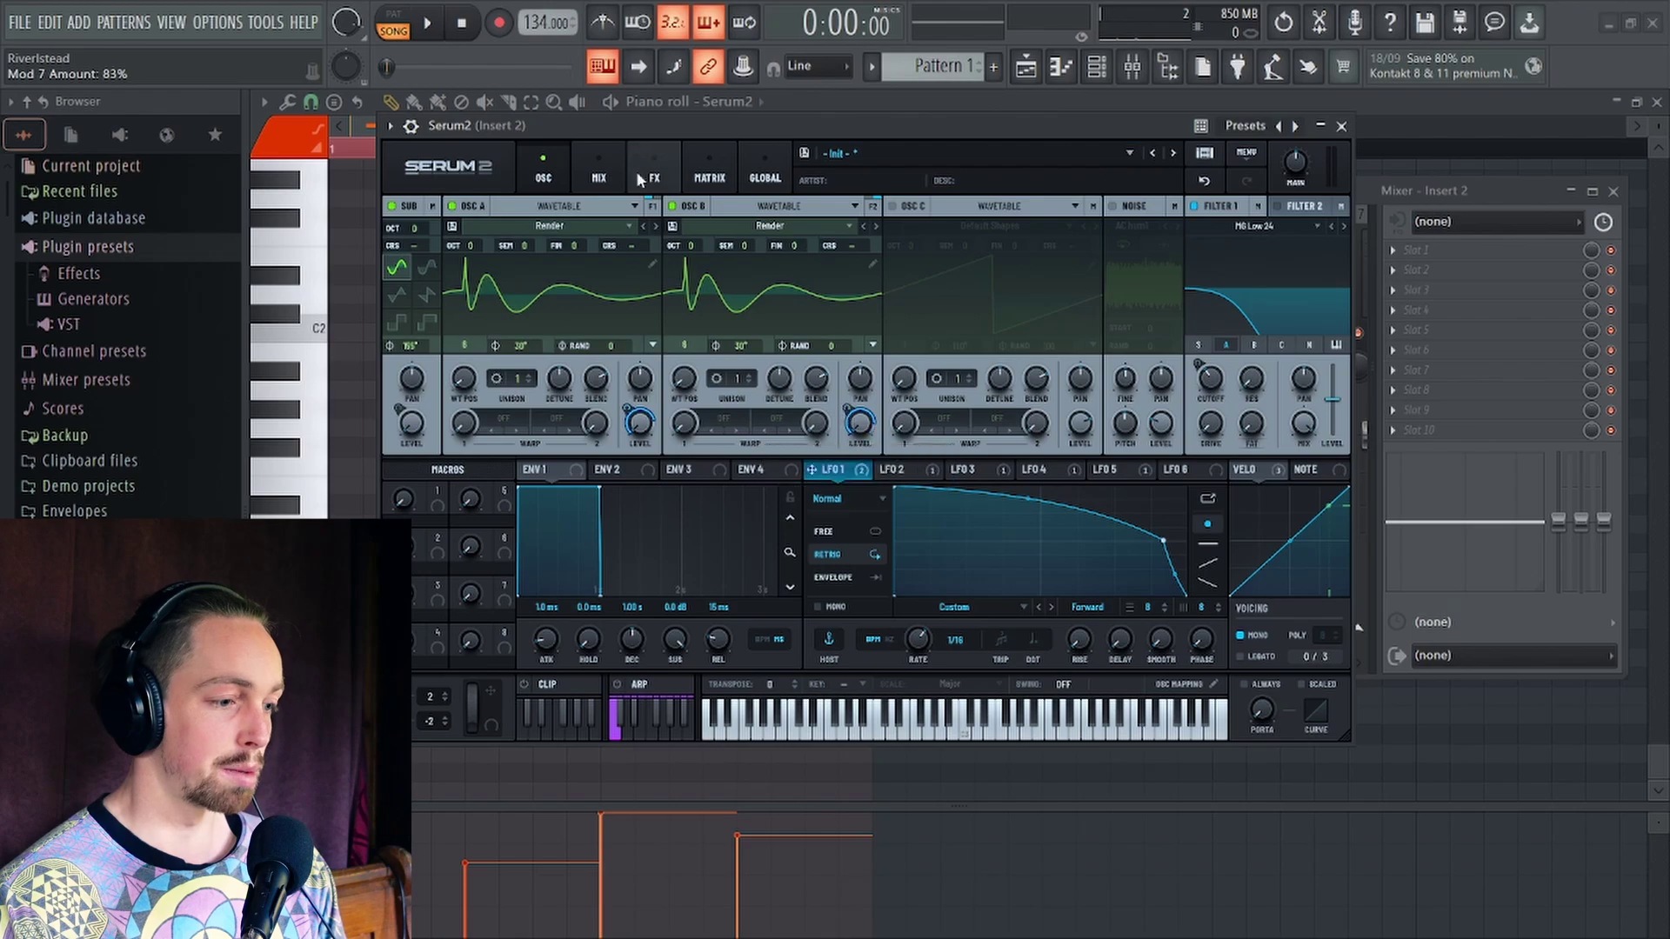
click(709, 174)
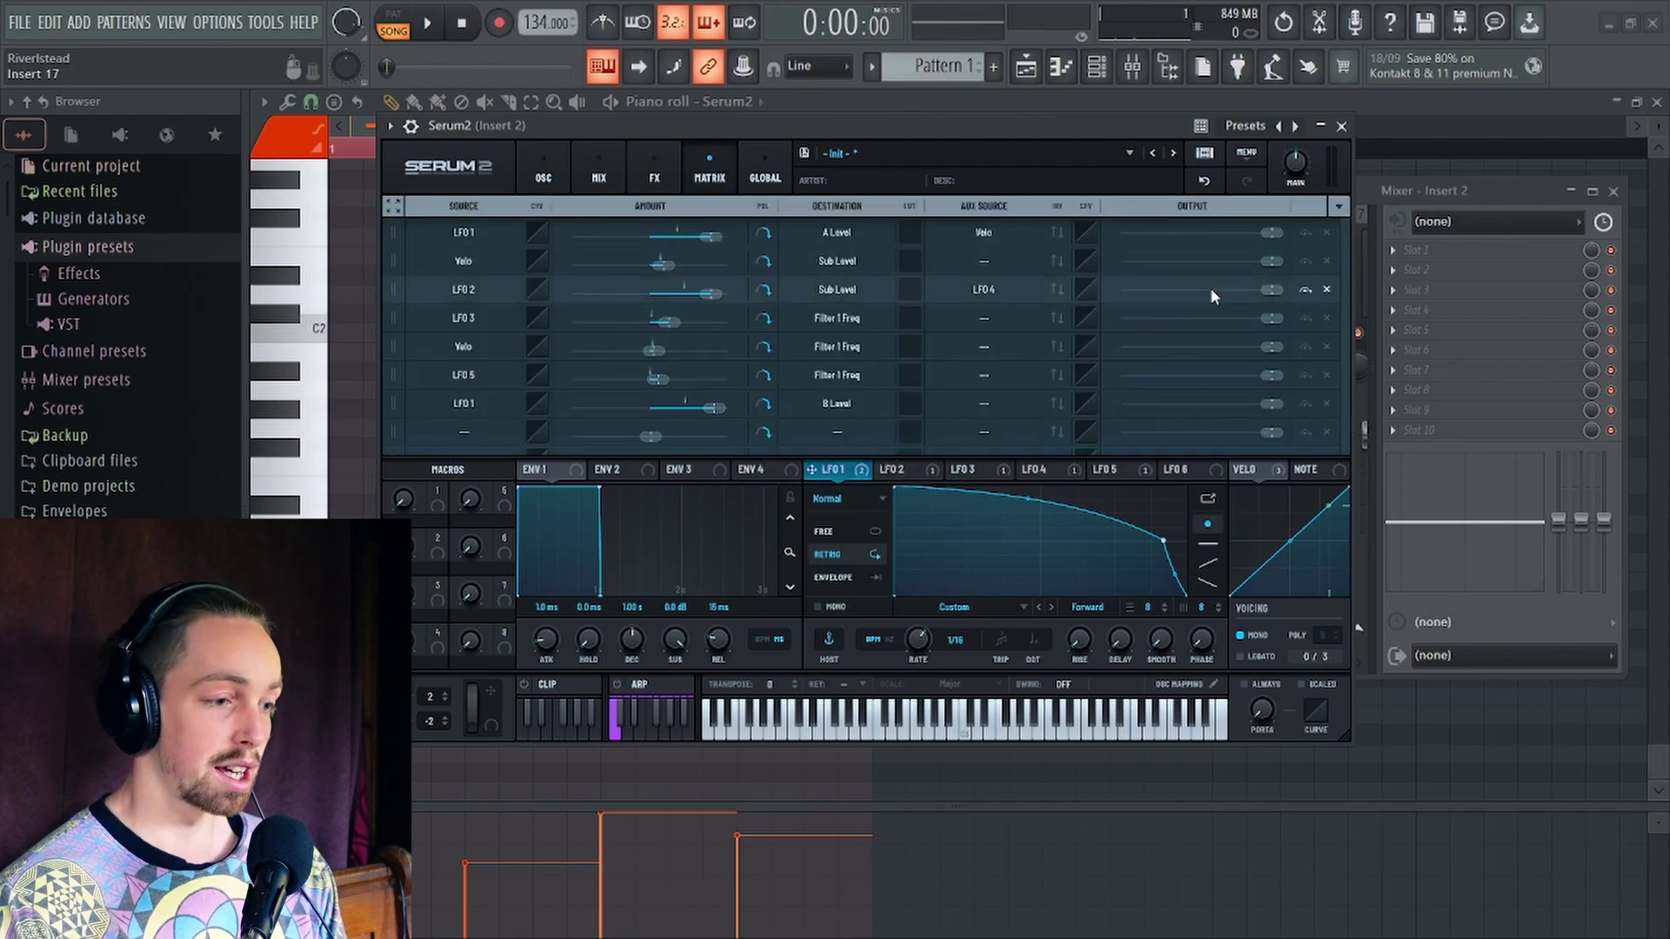
click(980, 405)
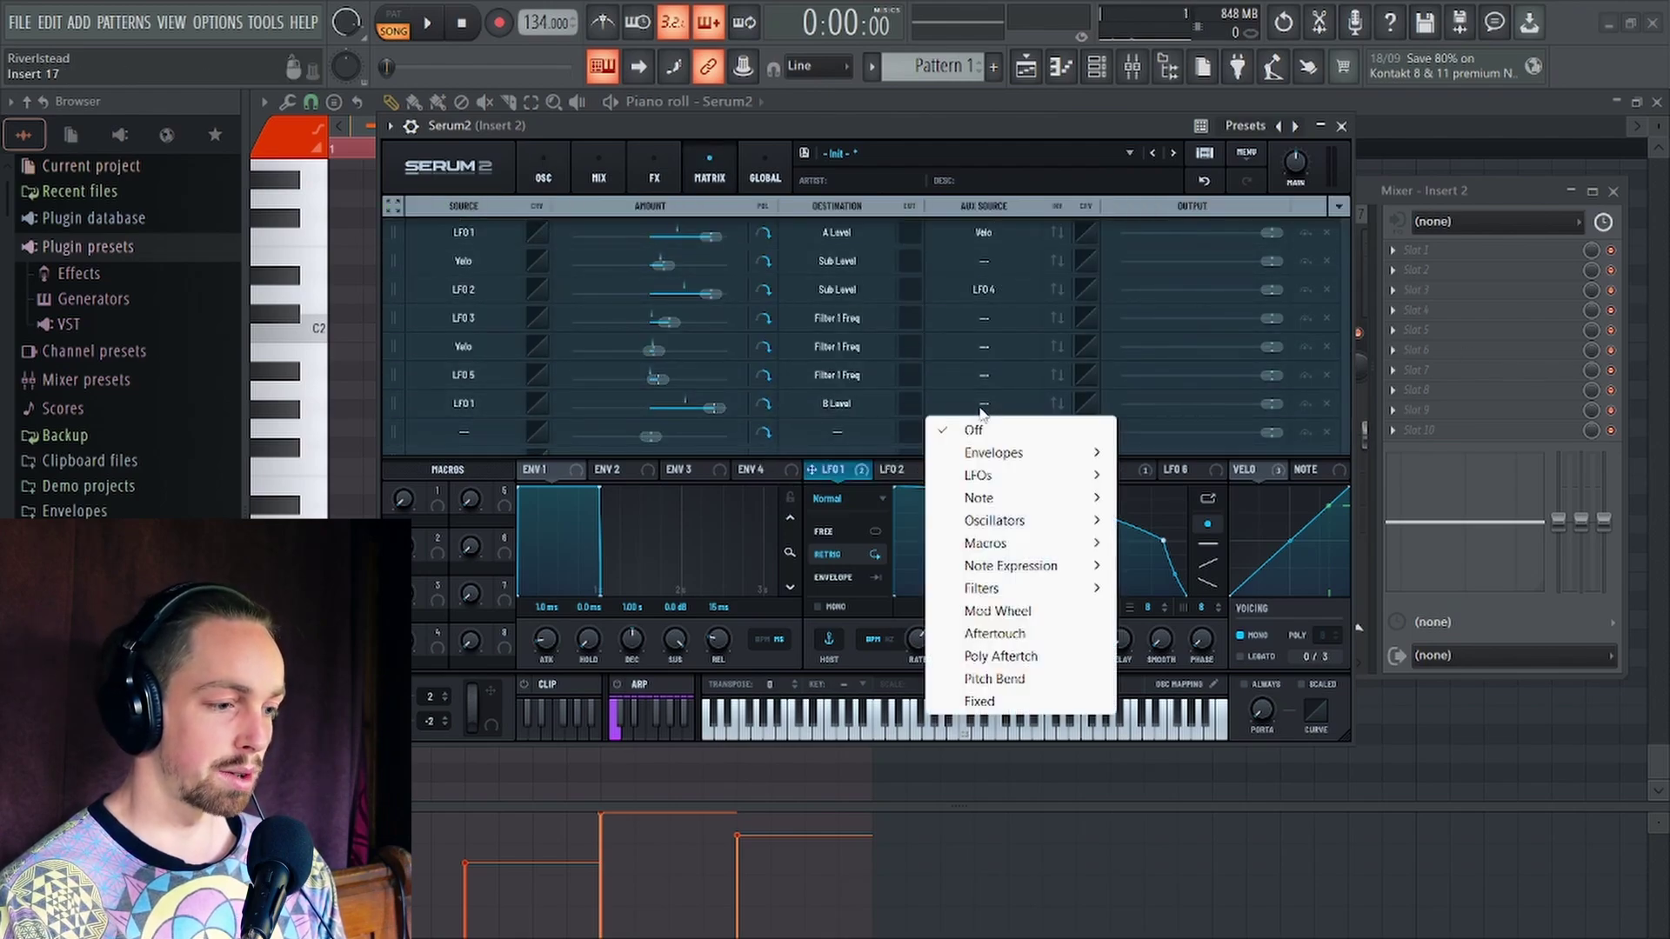
mouse_move(978, 498)
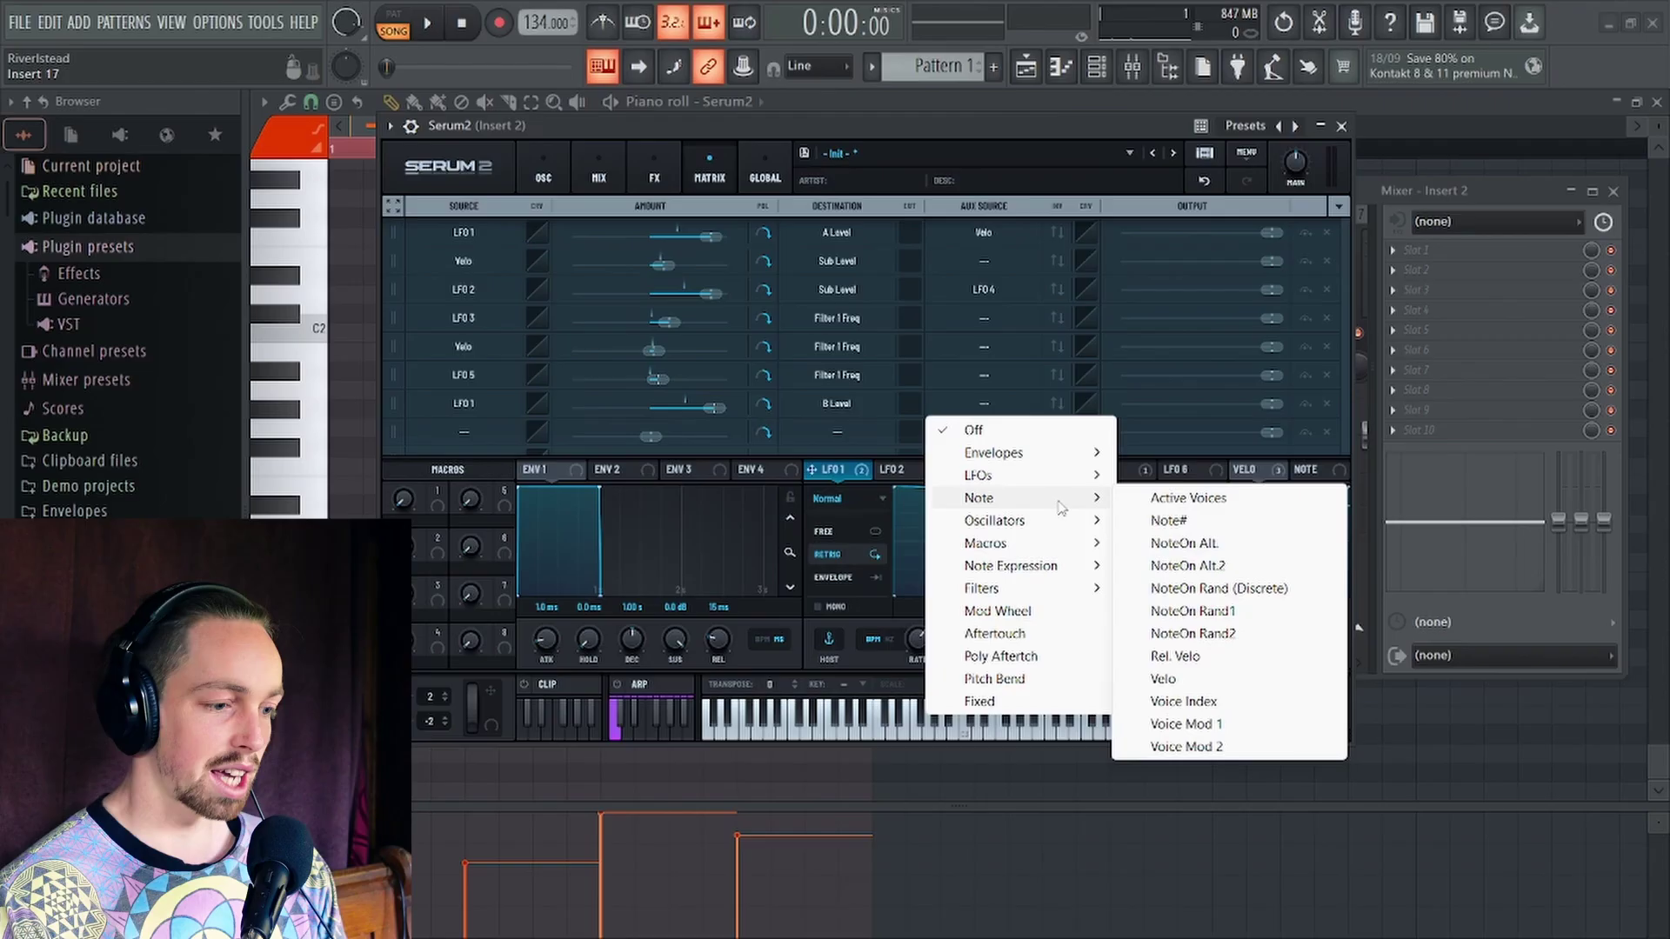
click(1194, 676)
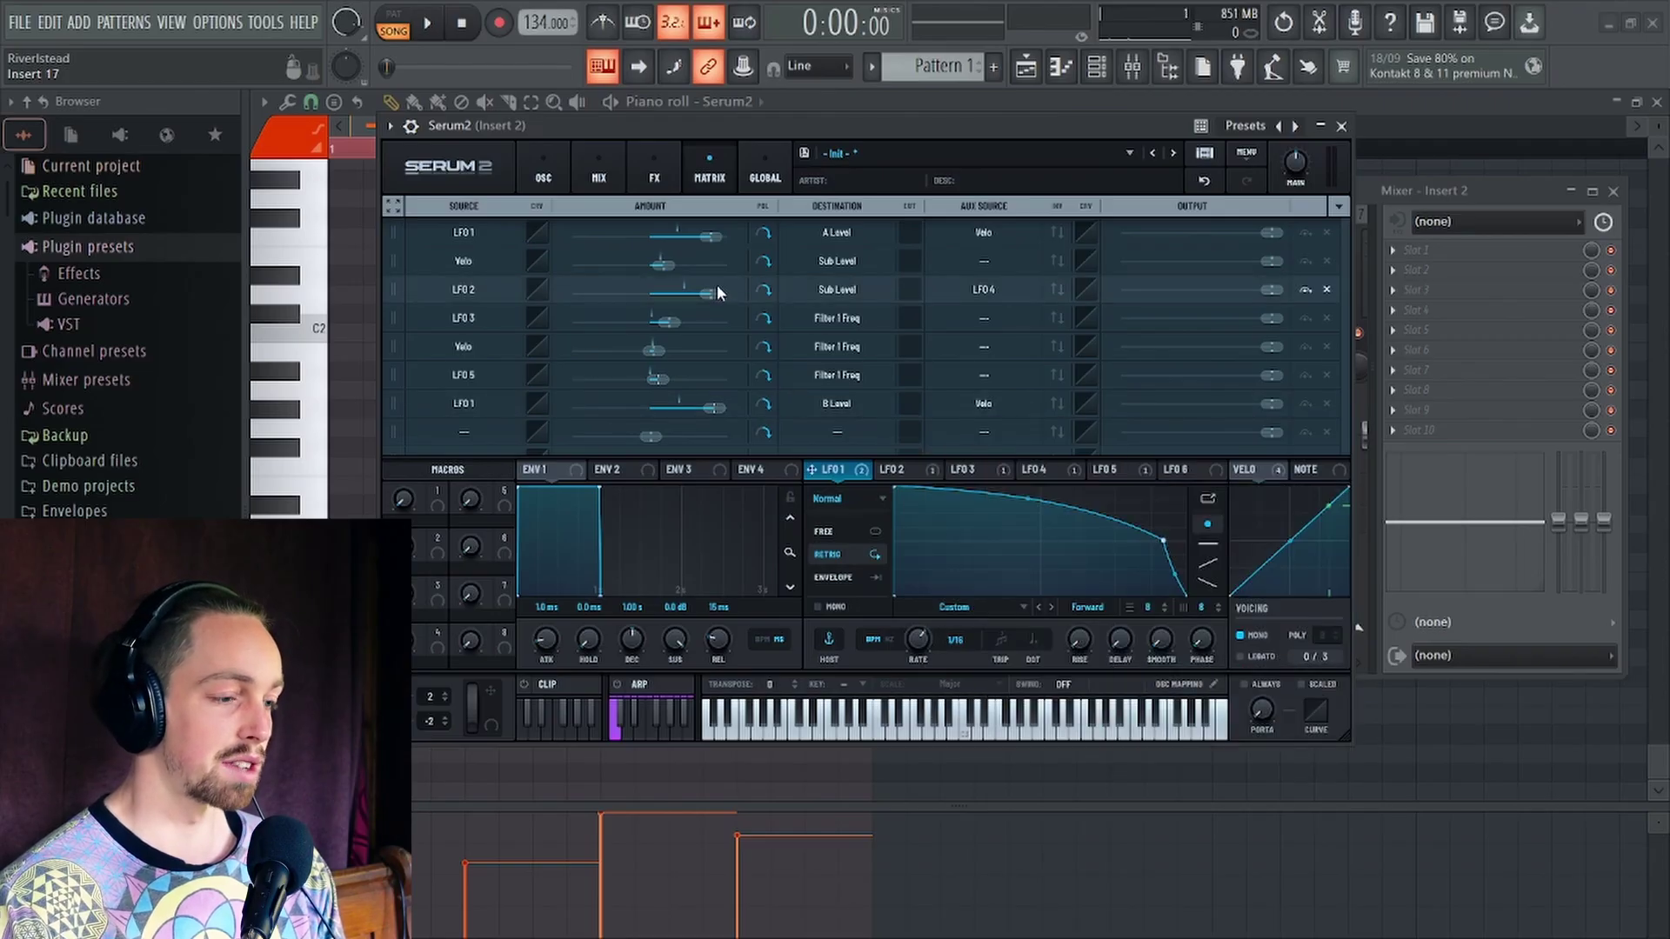
Remove the lowest harmonics below bin 6 from oscillator B's wavetable frame, reduce the first remaining one, and audition it
click(541, 178)
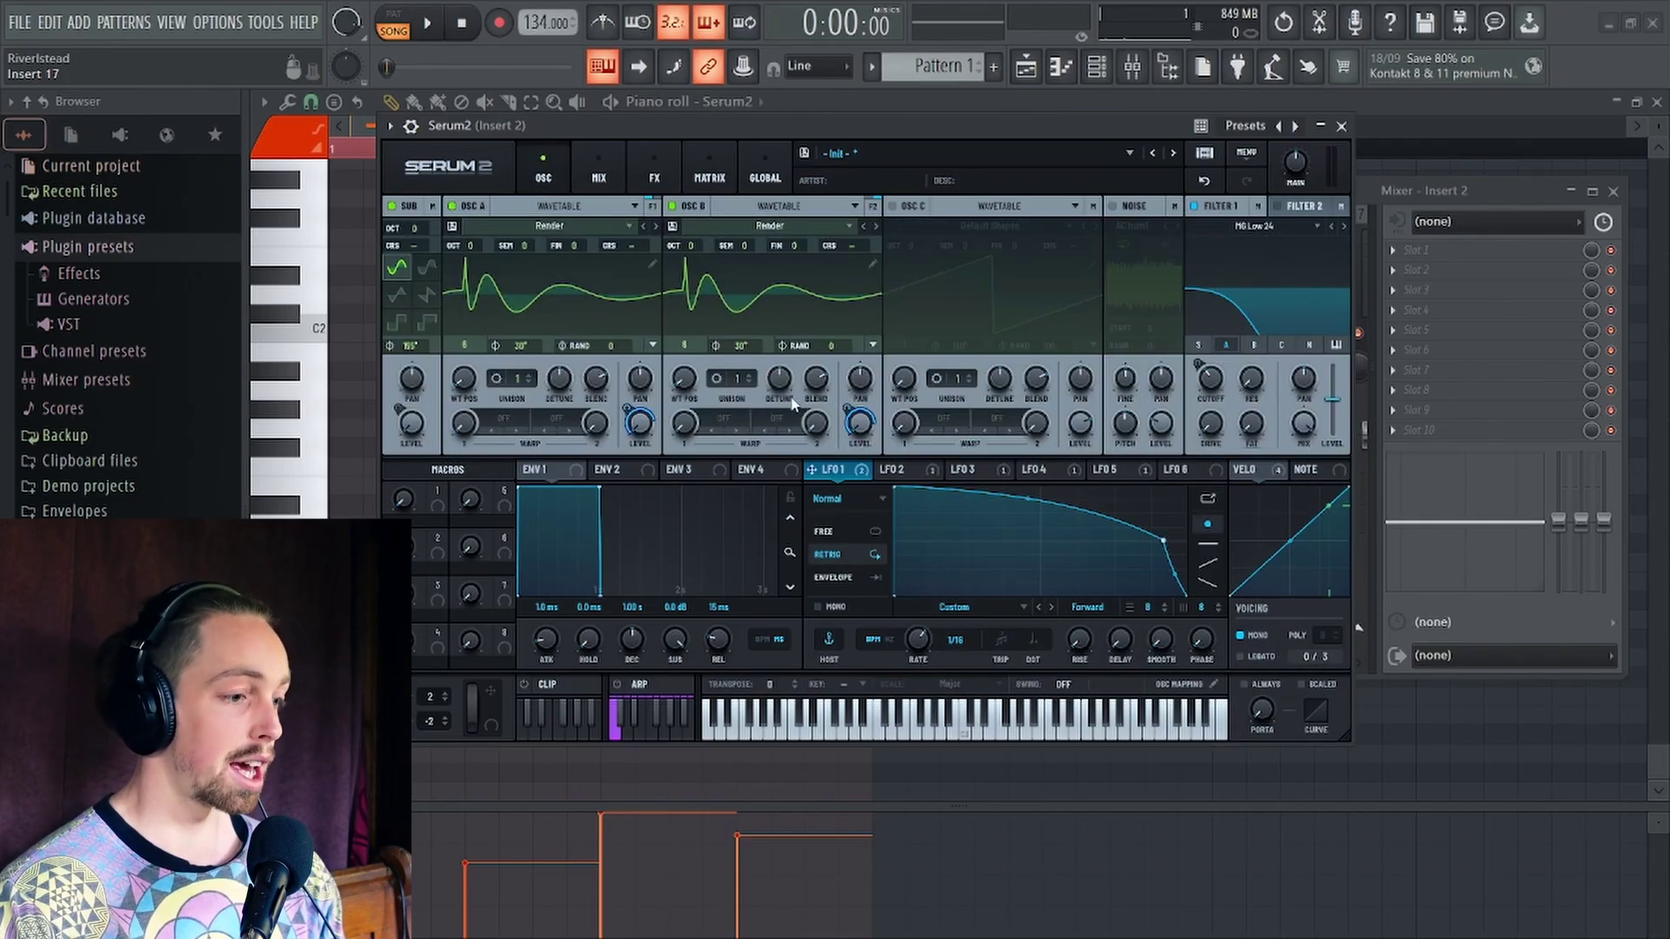
click(872, 265)
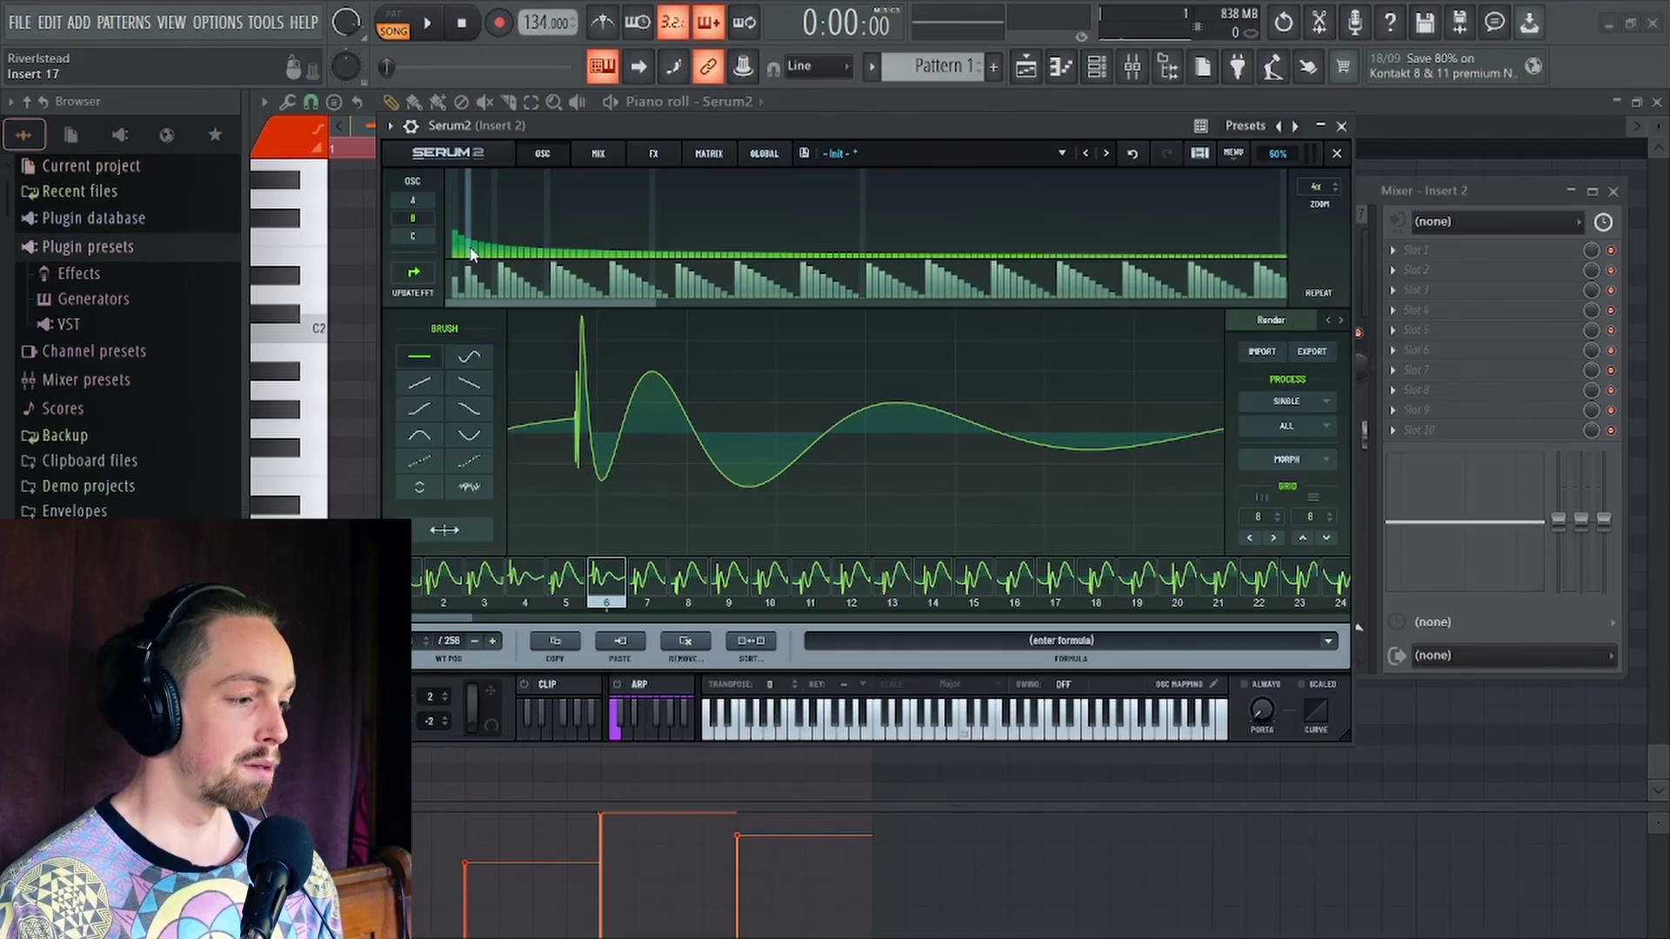
drag(452, 281, 440, 283)
key(space)
key(space)
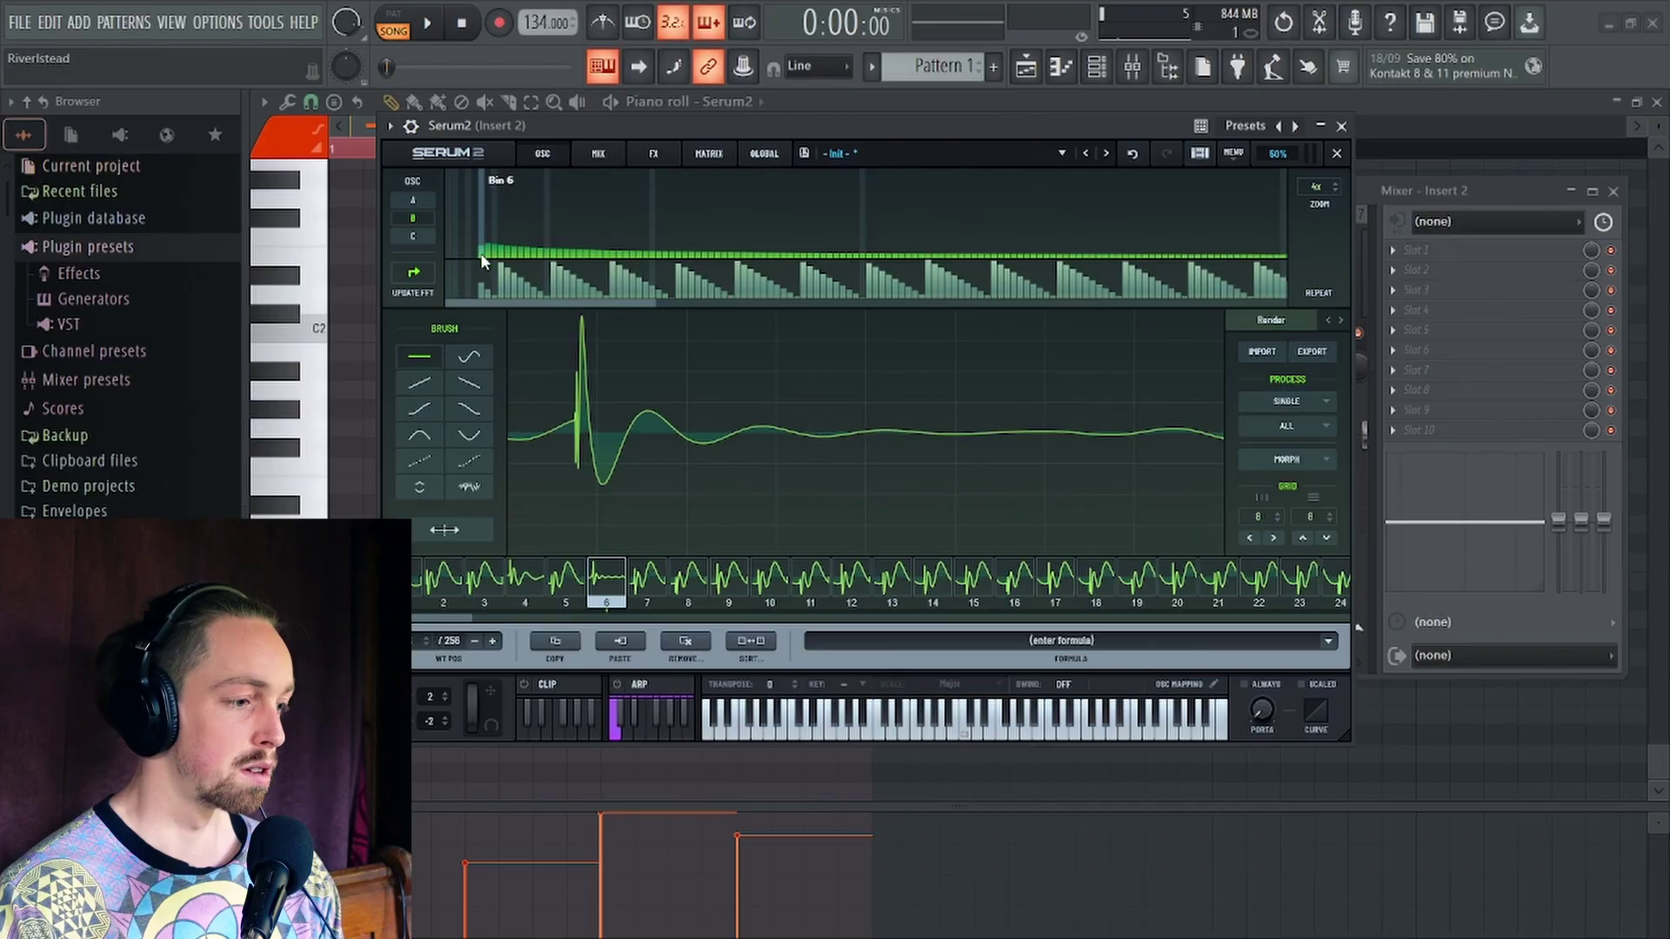
click(484, 260)
key(space)
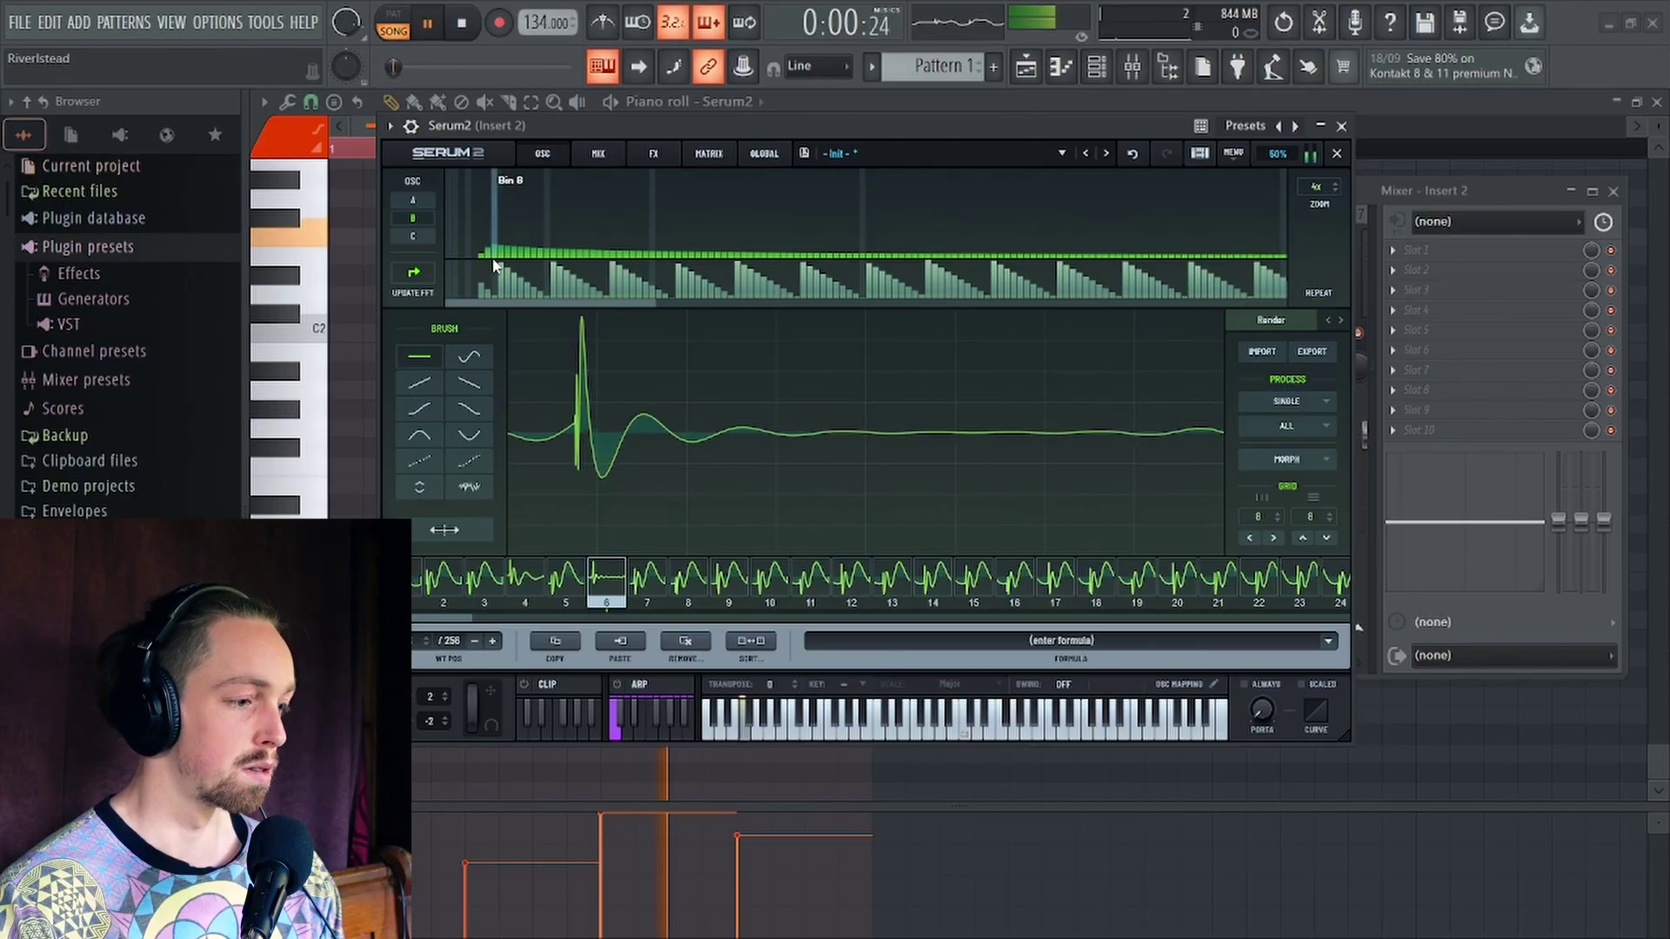
key(space)
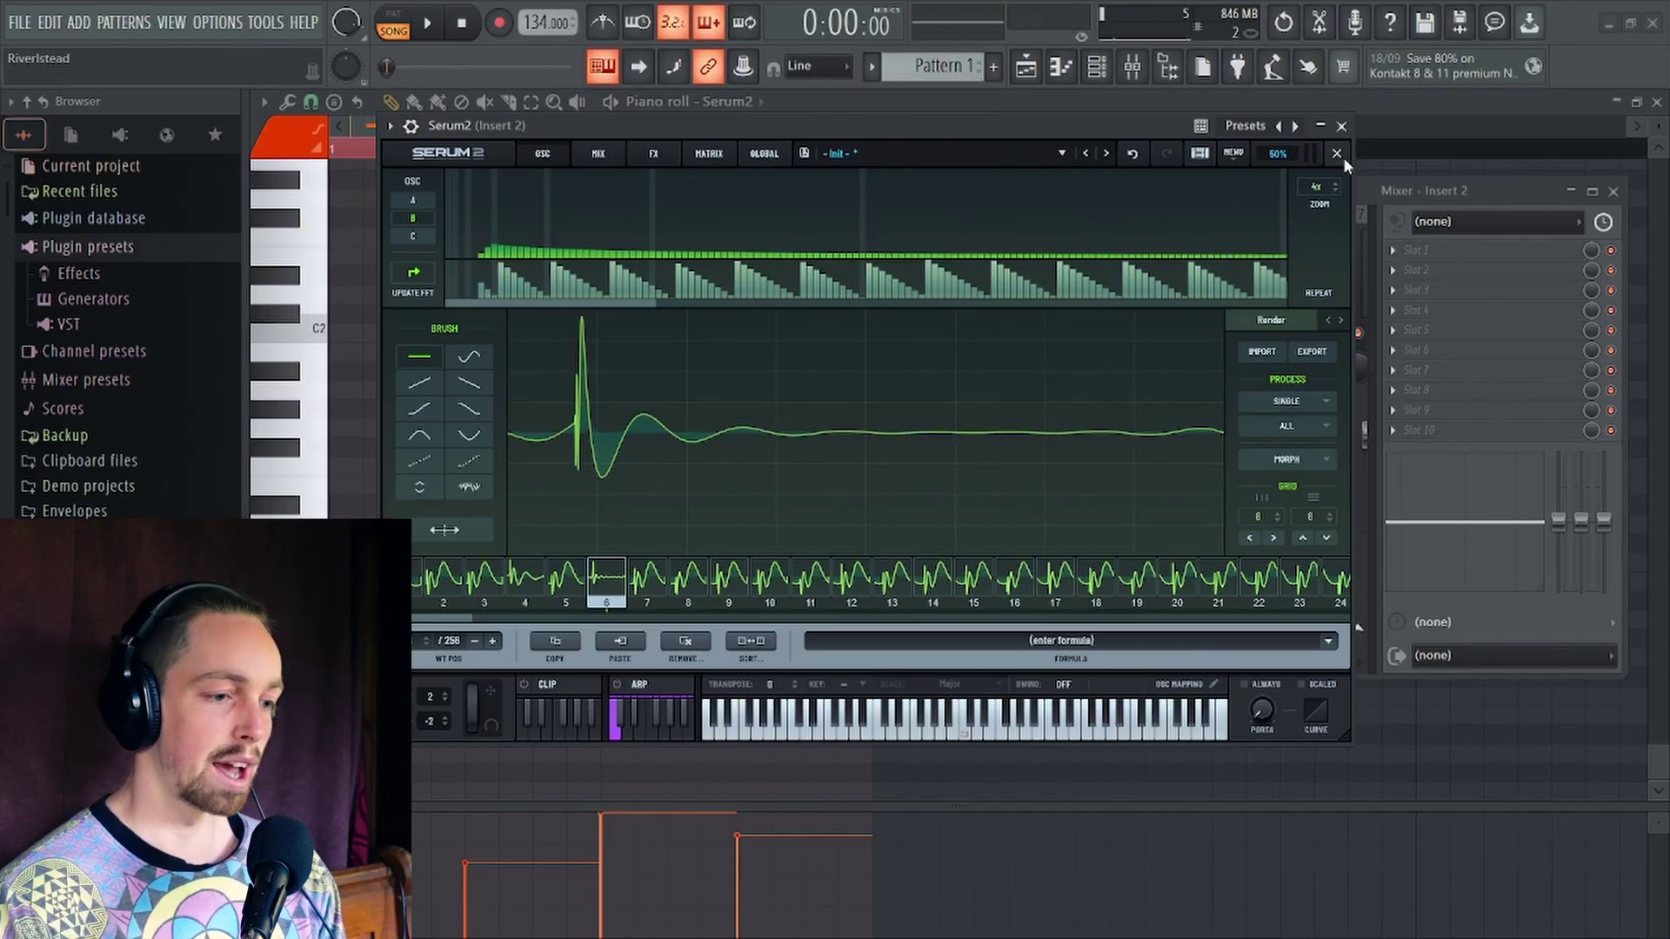
click(1336, 153)
key(space)
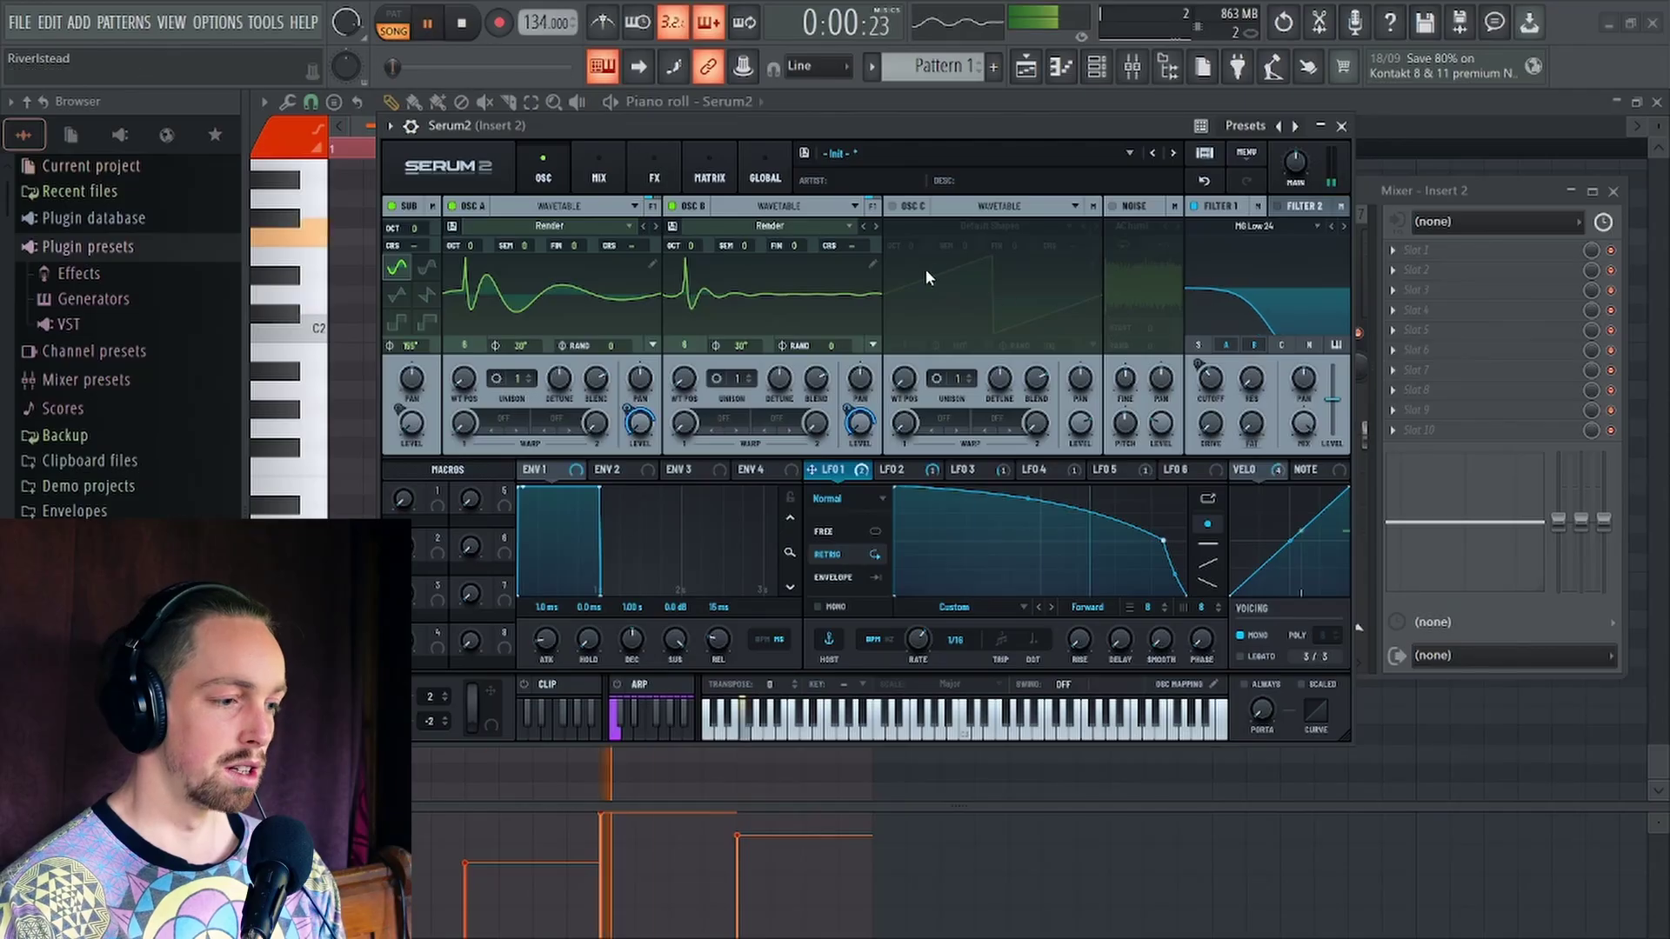
Enable oscillator C with a trapezoid drawn in LFO 6 as its waveform, and set its phase randomness to 0
click(891, 206)
drag(1165, 470, 934, 445)
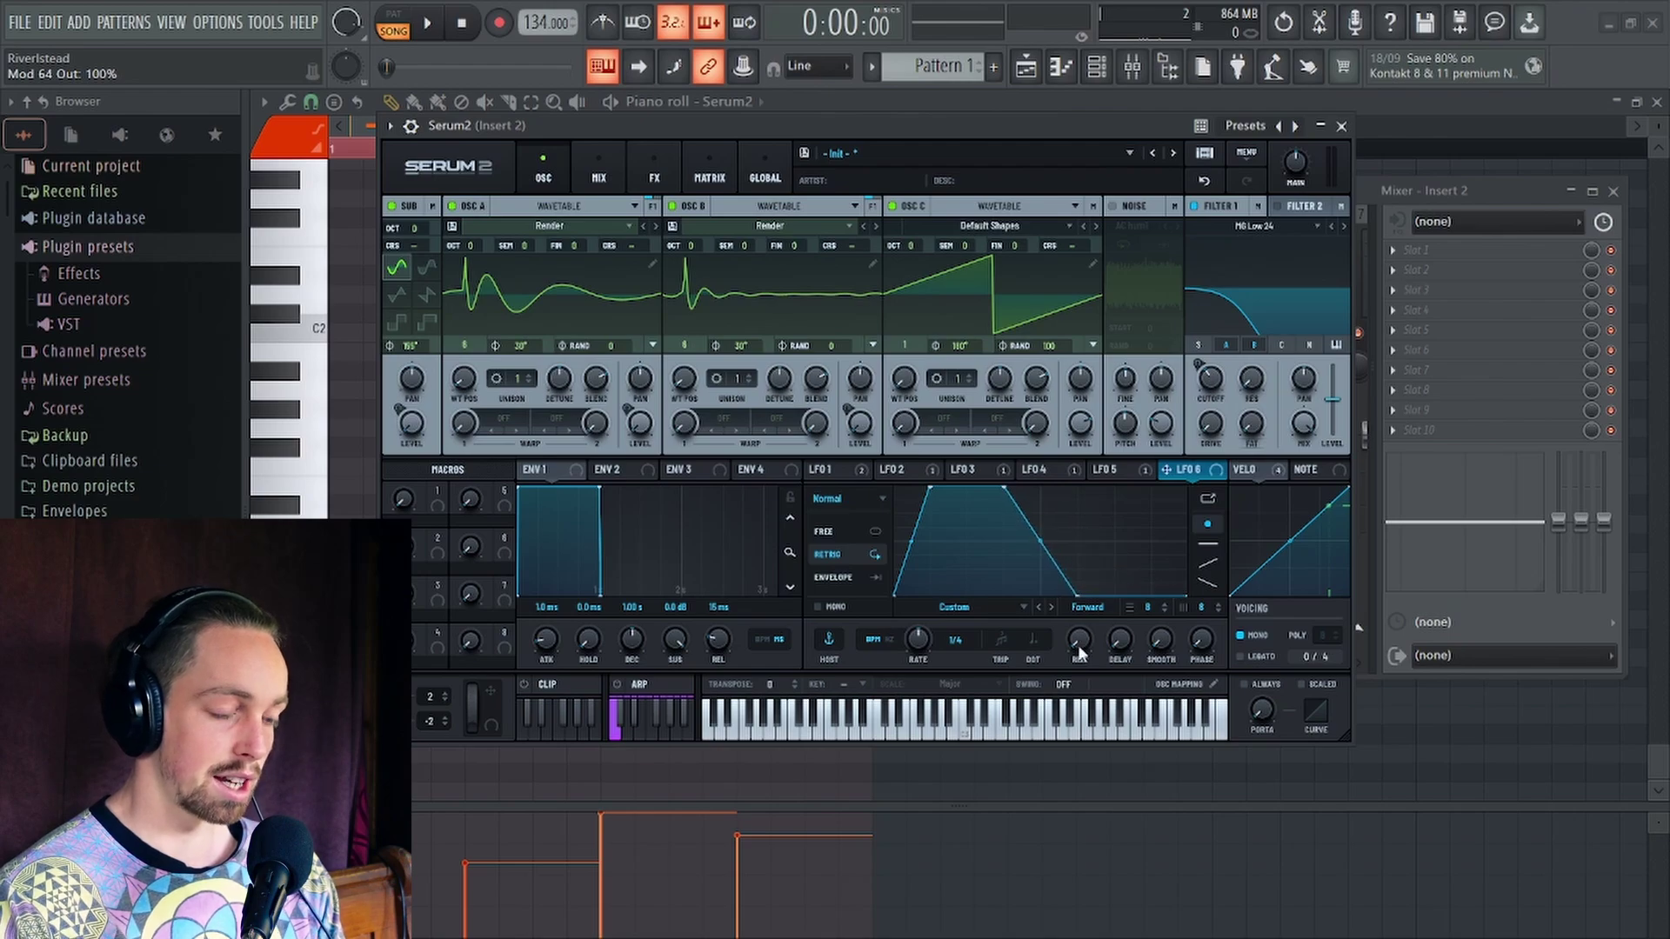
drag(1194, 471, 1009, 313)
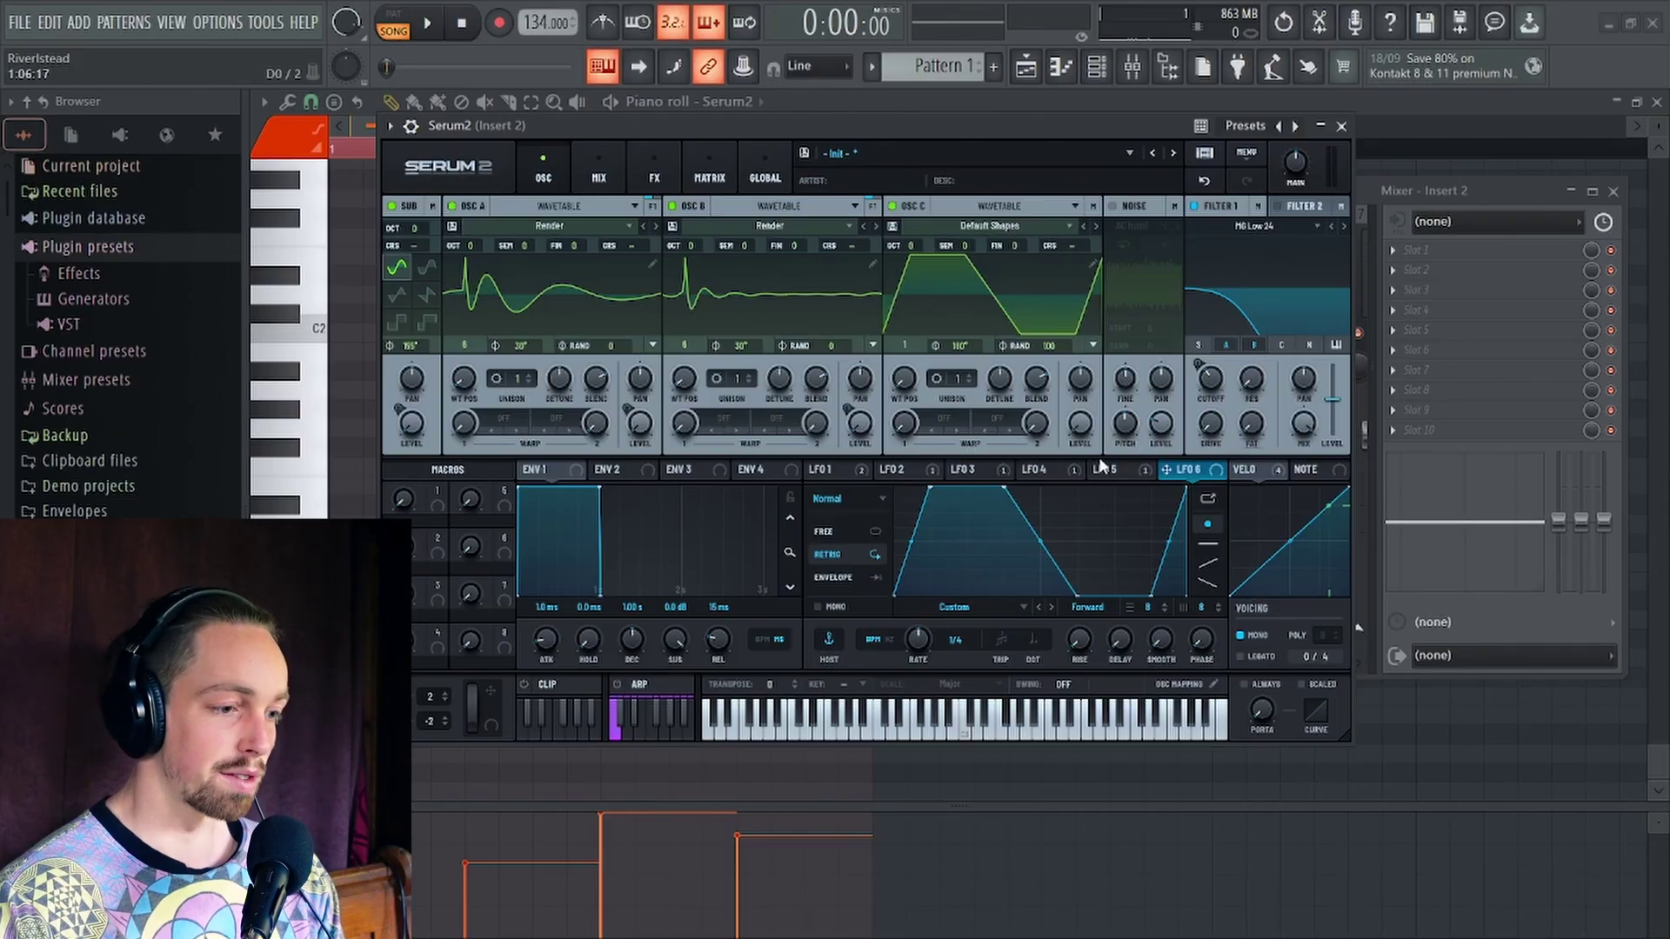
drag(1050, 346, 1070, 774)
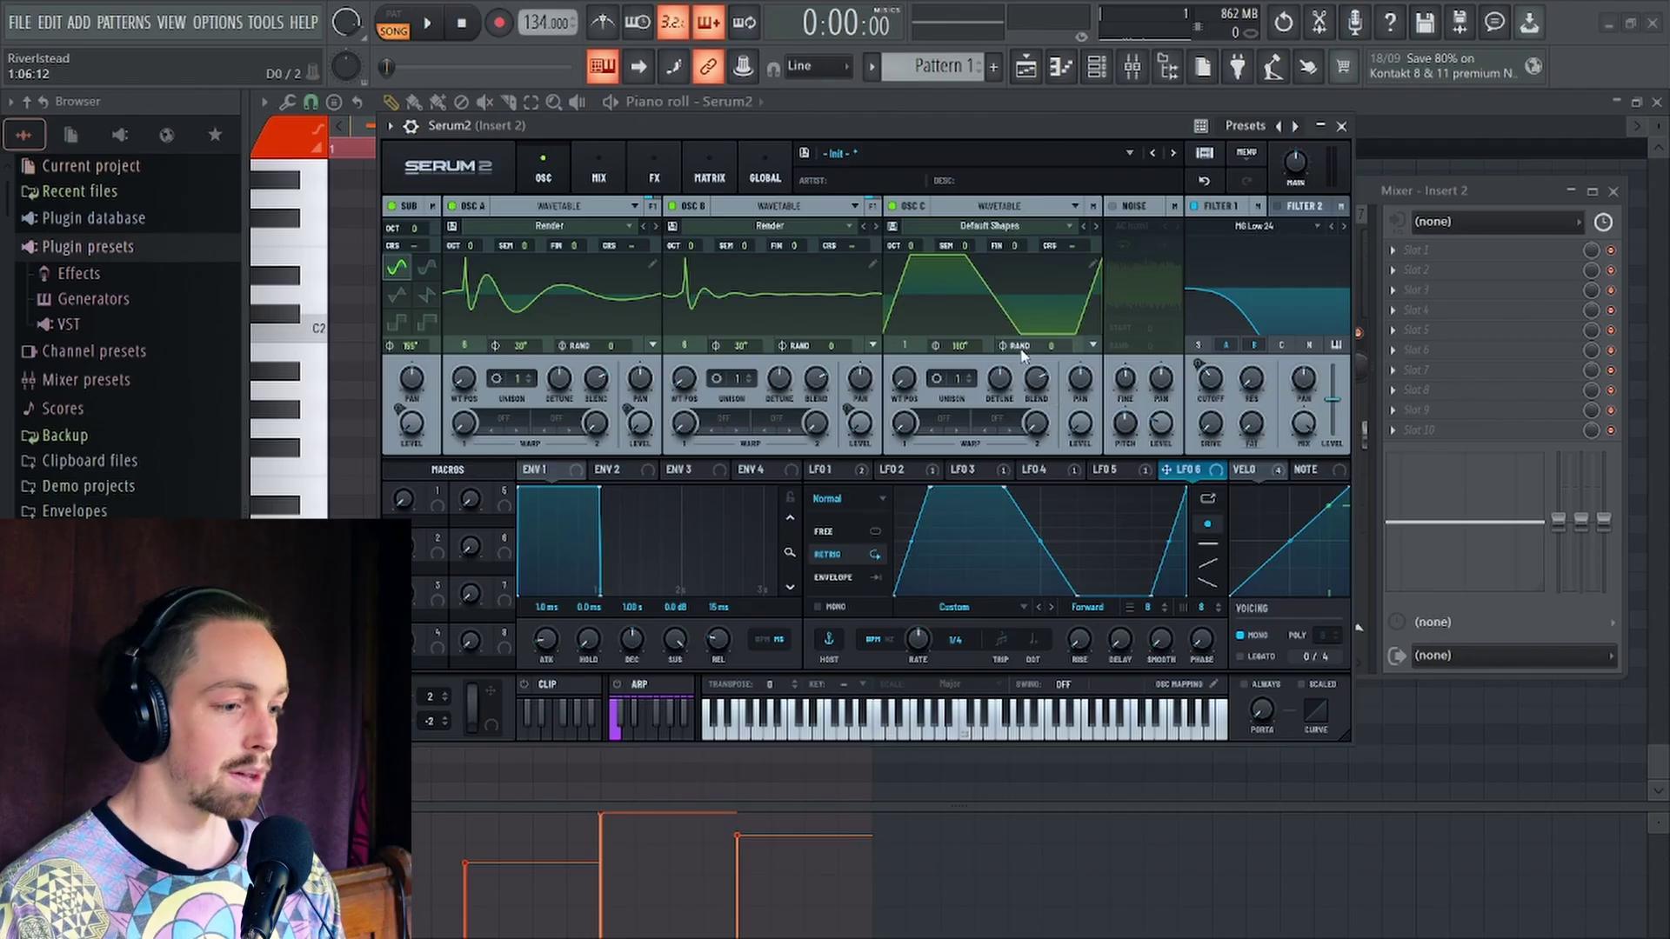
Modulate oscillator B's pan with OSC C as the source at 38% while auditioning the pattern
right_click(859, 392)
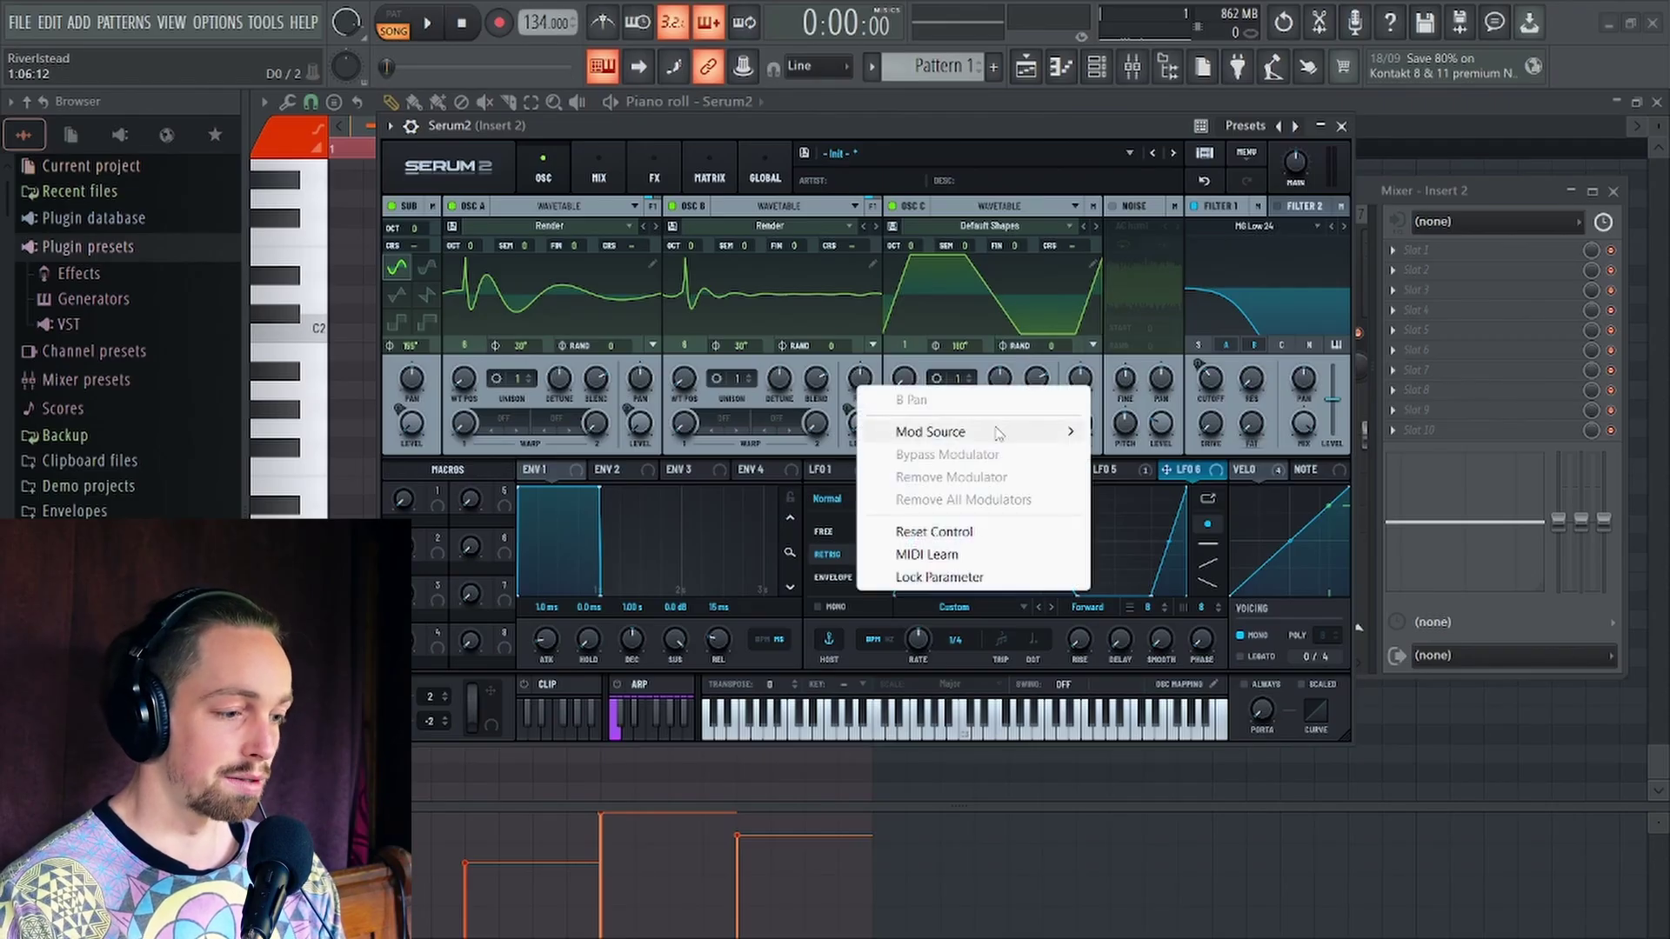
mouse_move(967, 436)
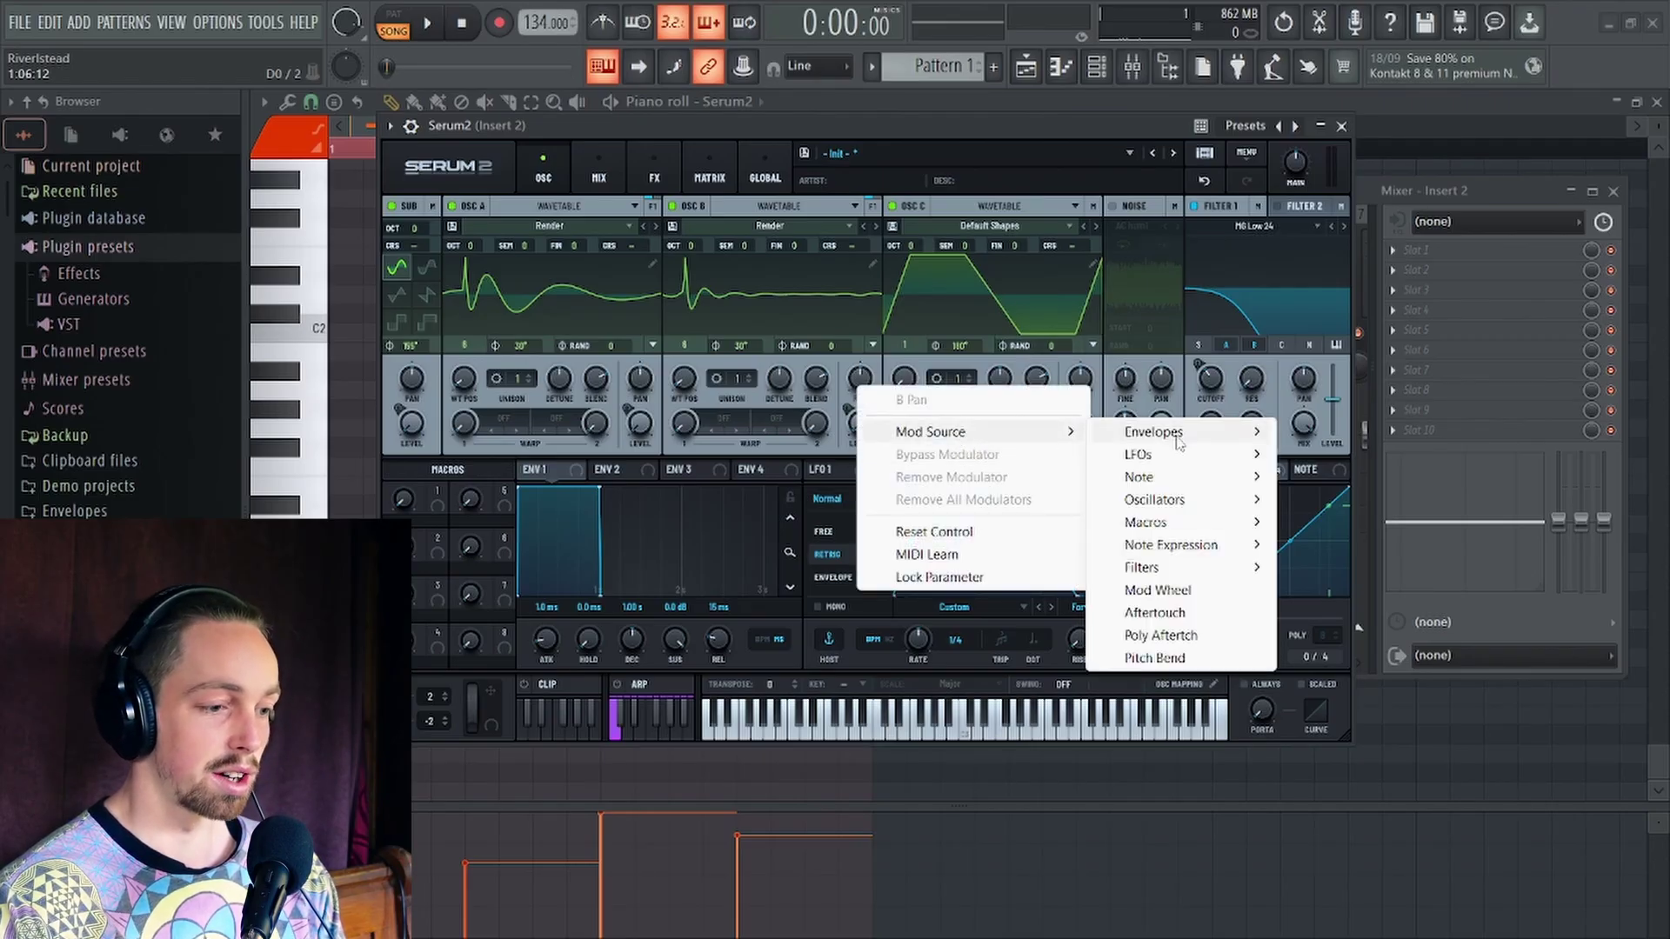
mouse_move(1156, 499)
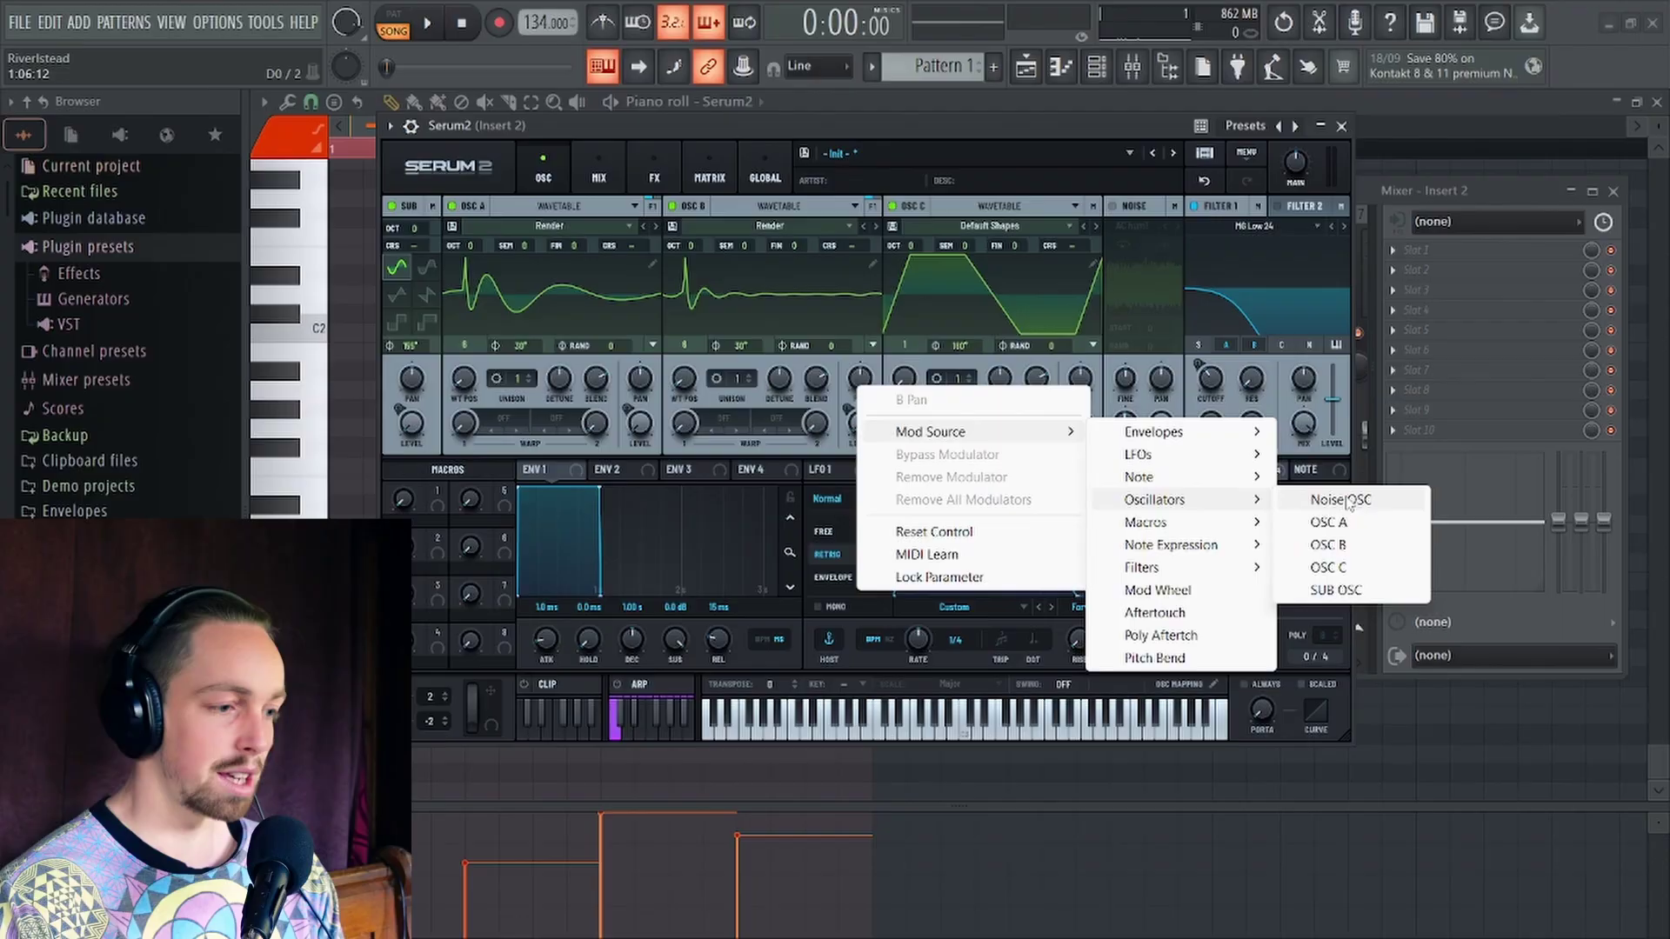
click(1324, 567)
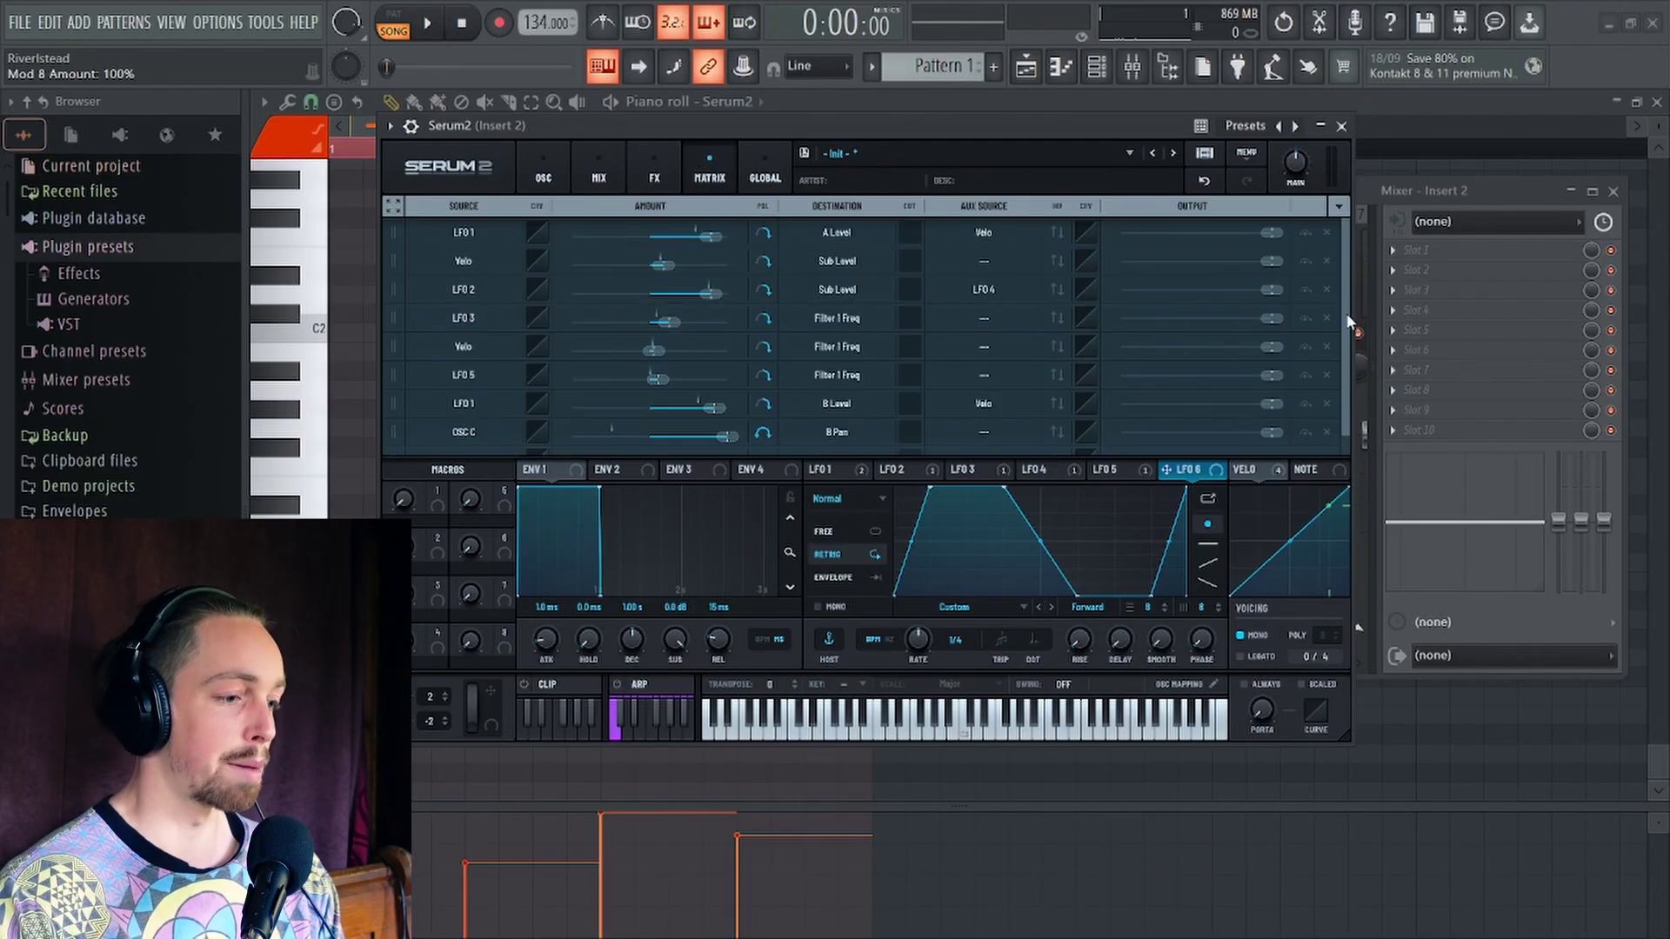
scroll(713, 428, down, 1)
key(space)
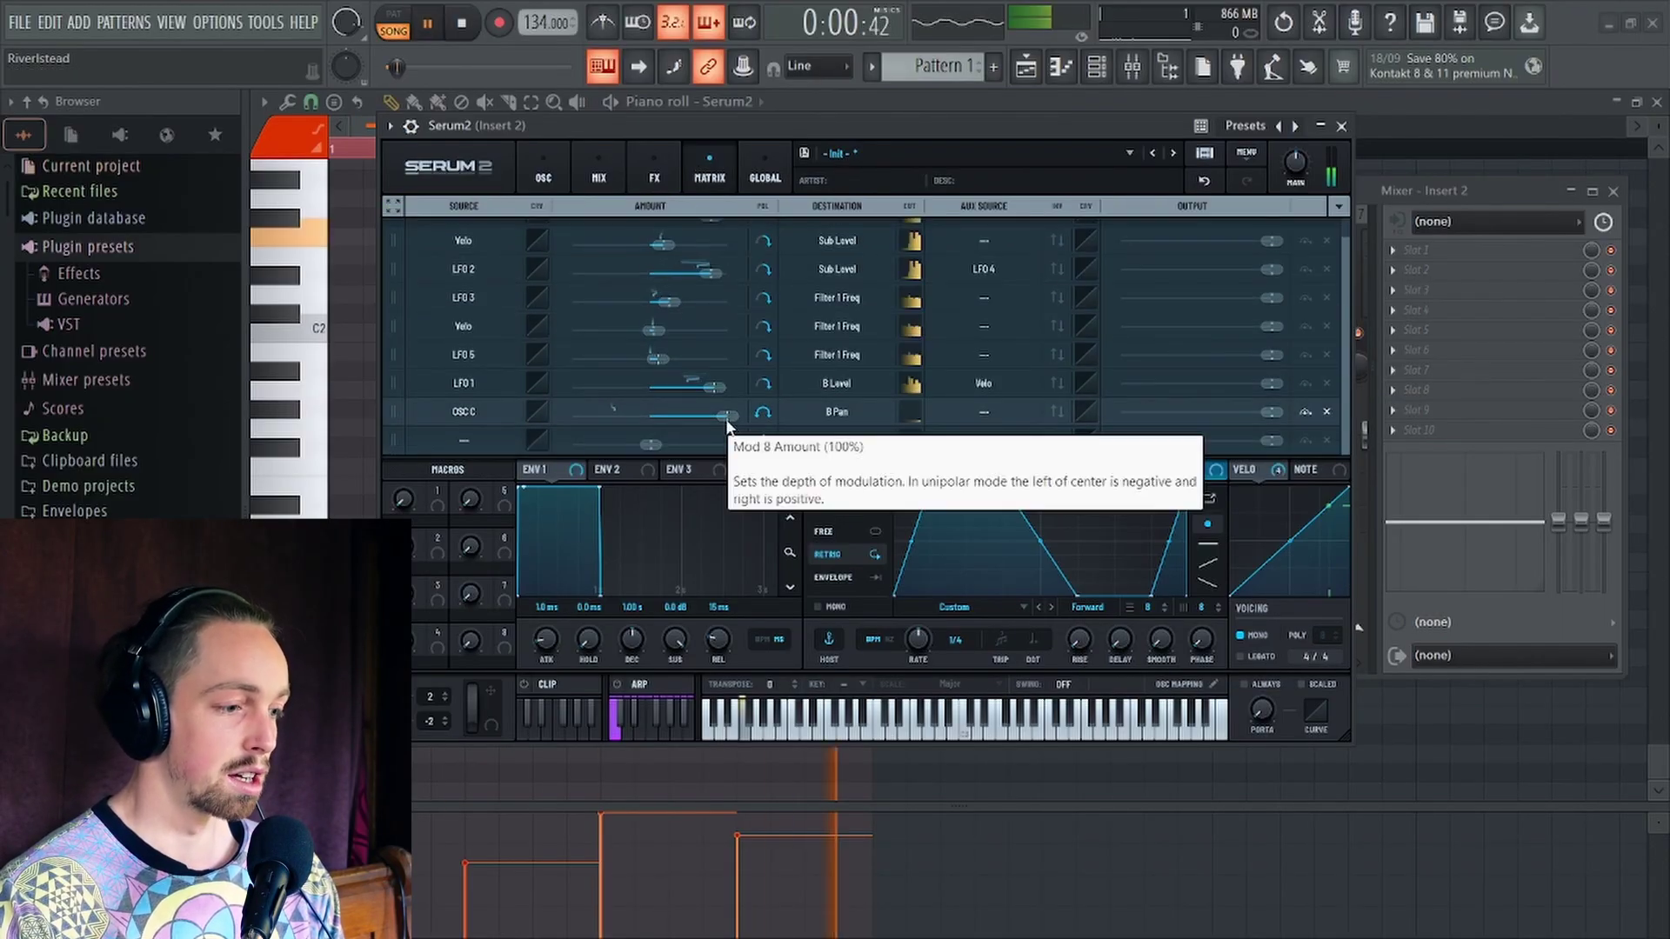
drag(729, 418, 681, 421)
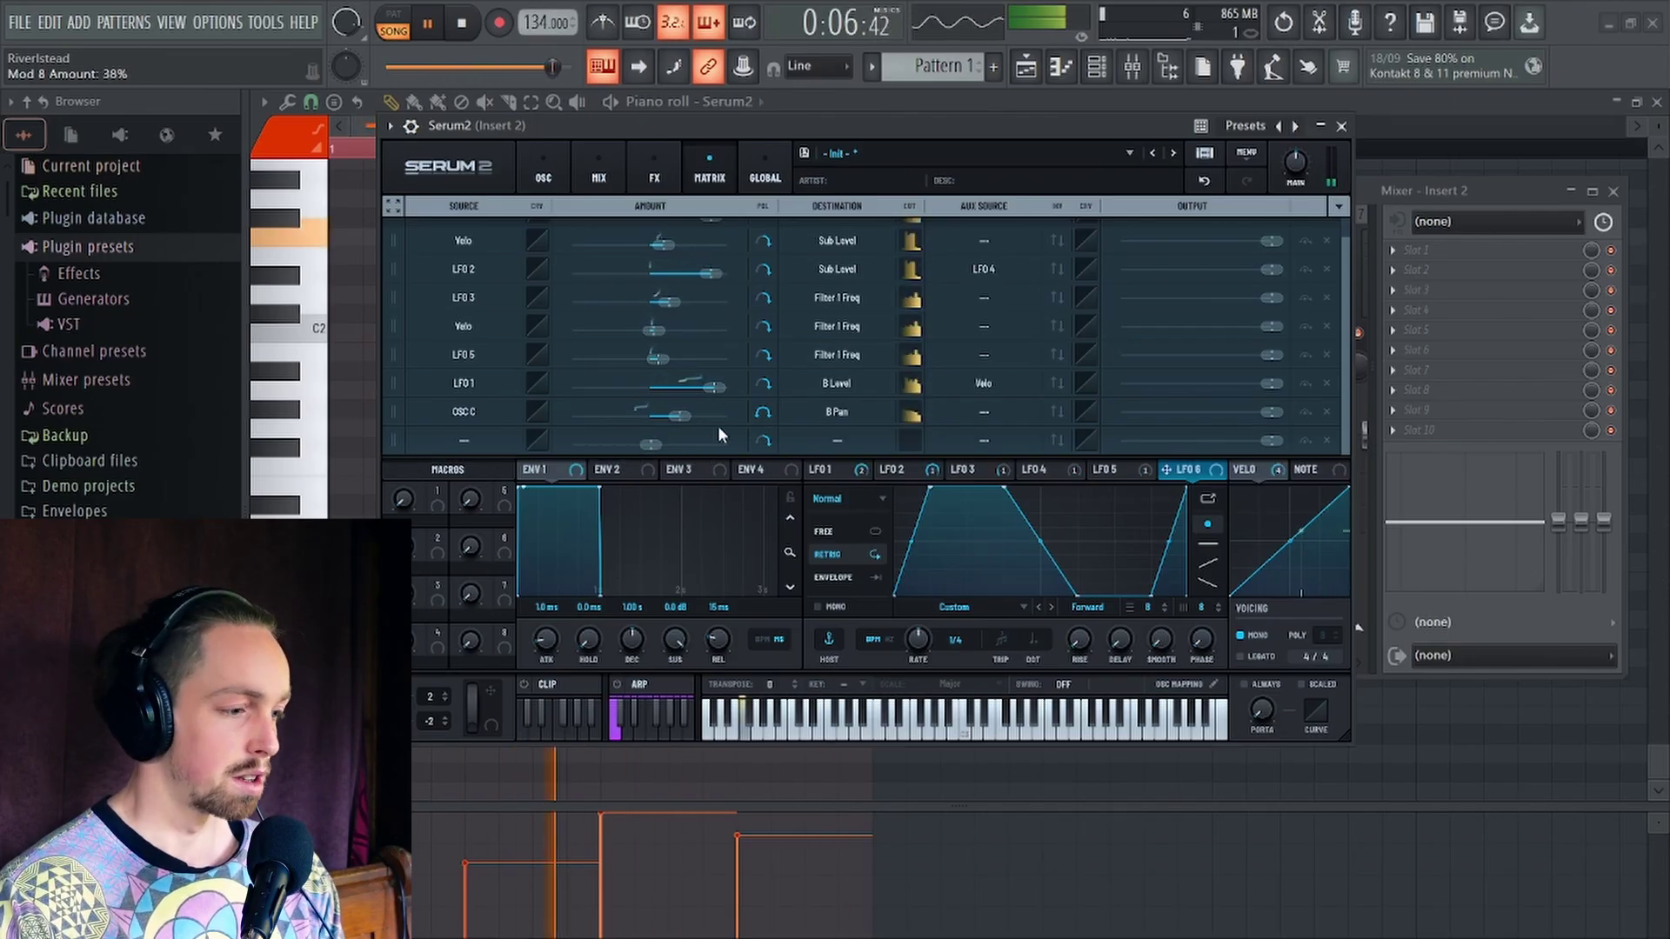
Compare the pattern's sound with oscillator B bypassed and enabled again
click(544, 174)
key(space)
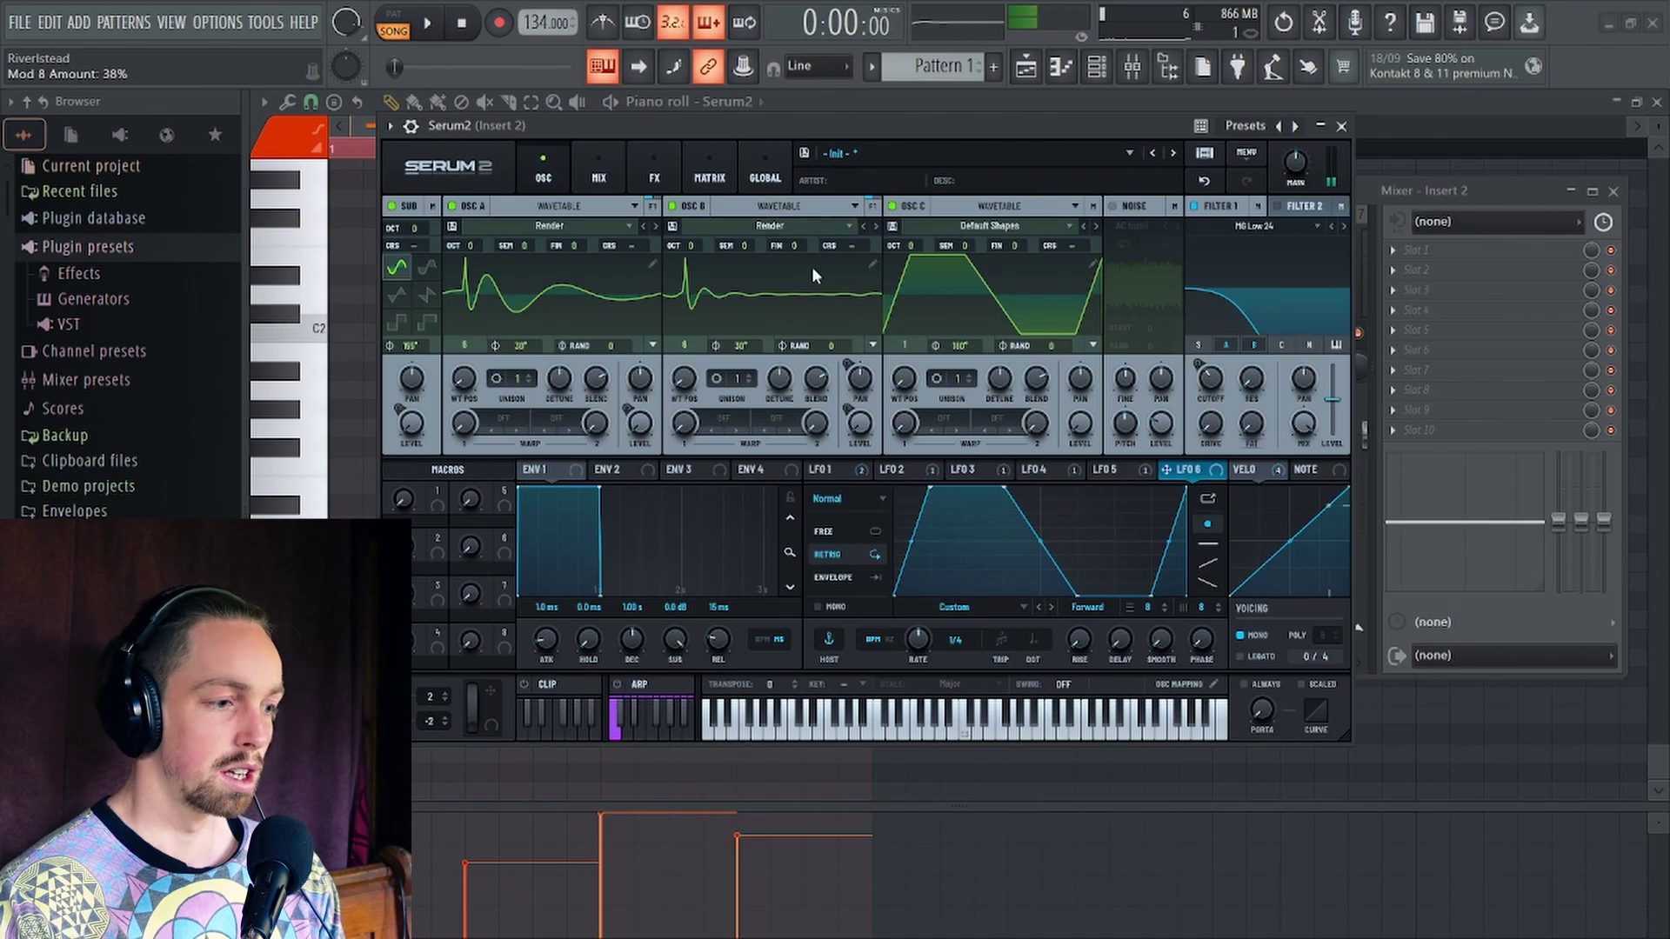
click(673, 211)
key(space)
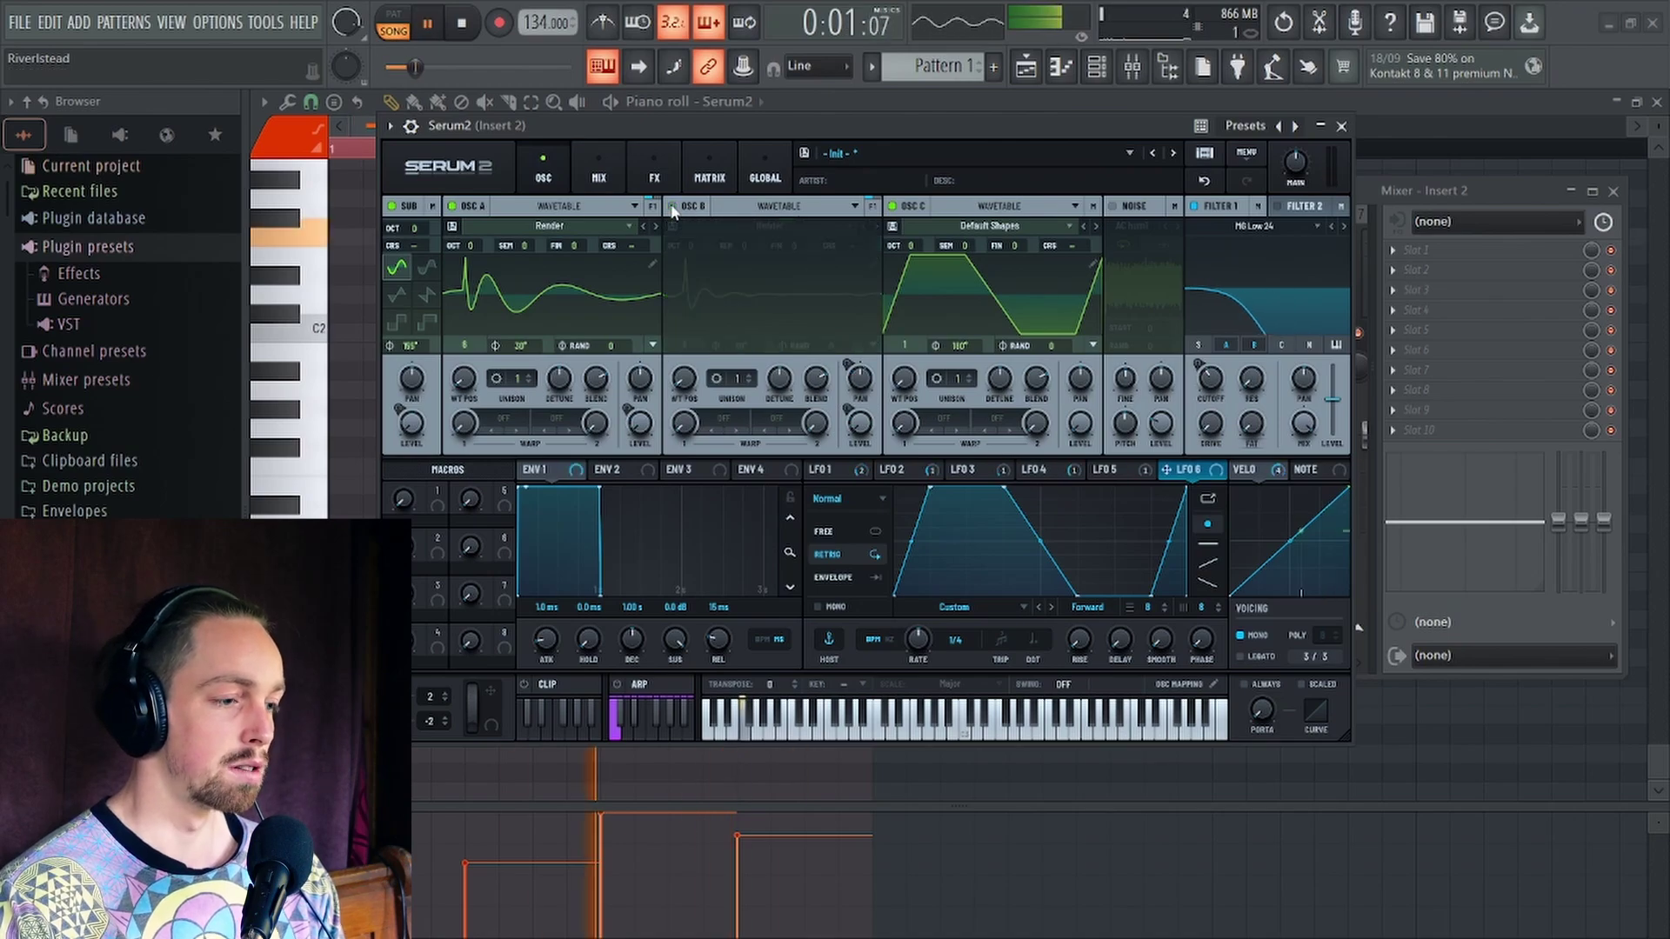
click(673, 209)
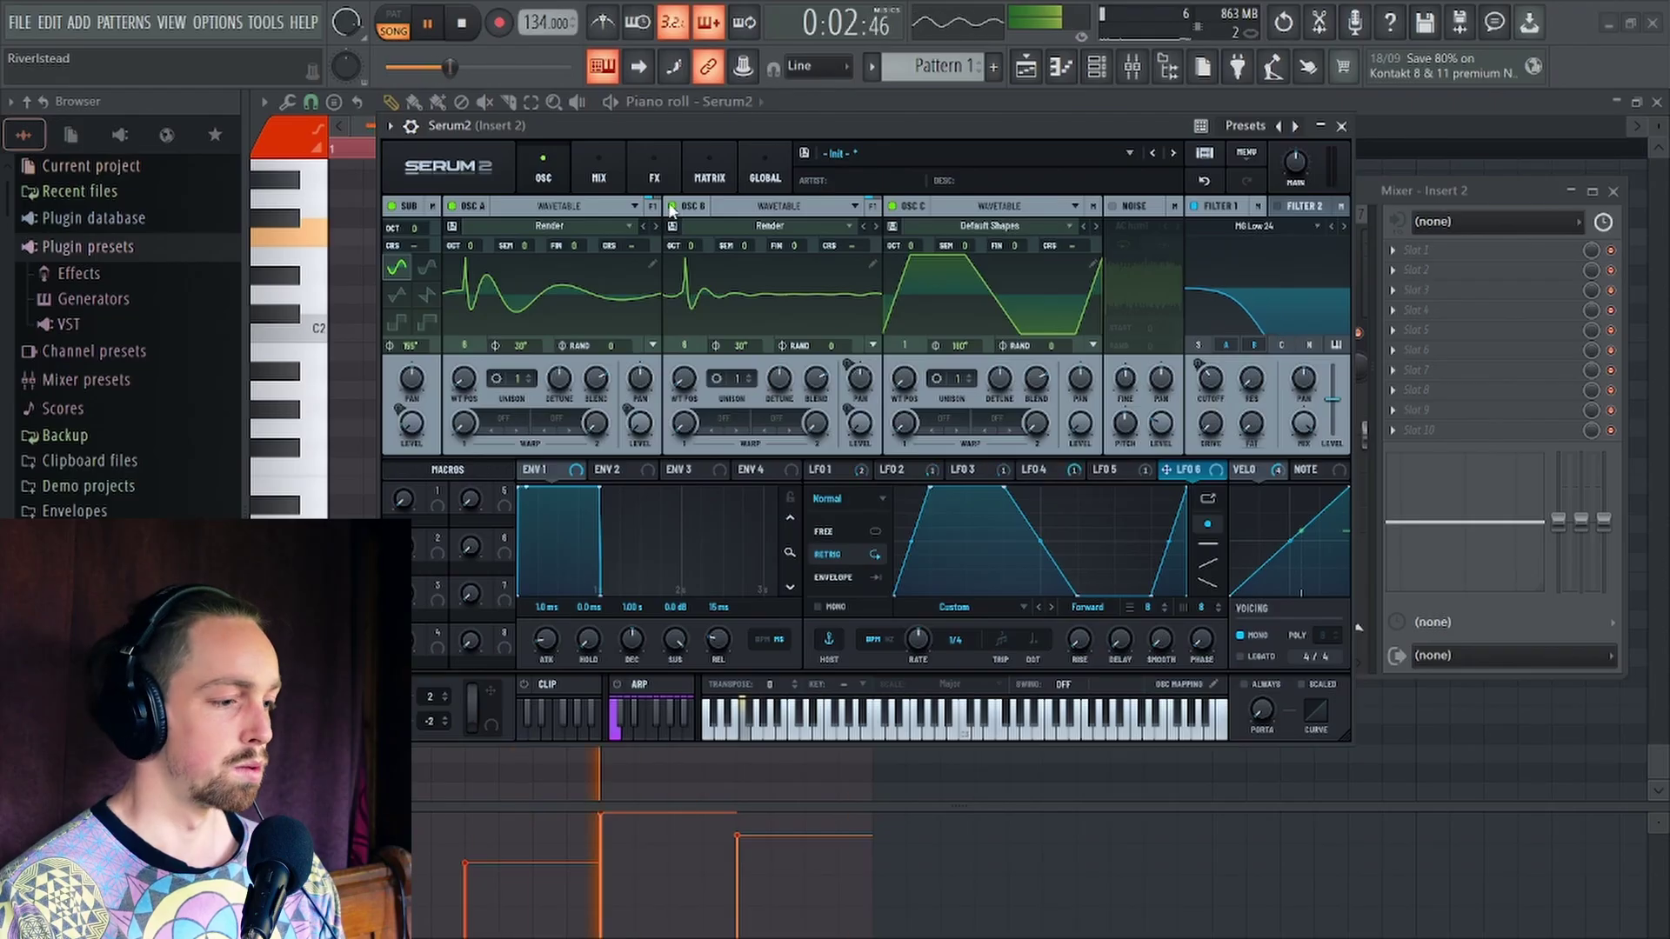
key(space)
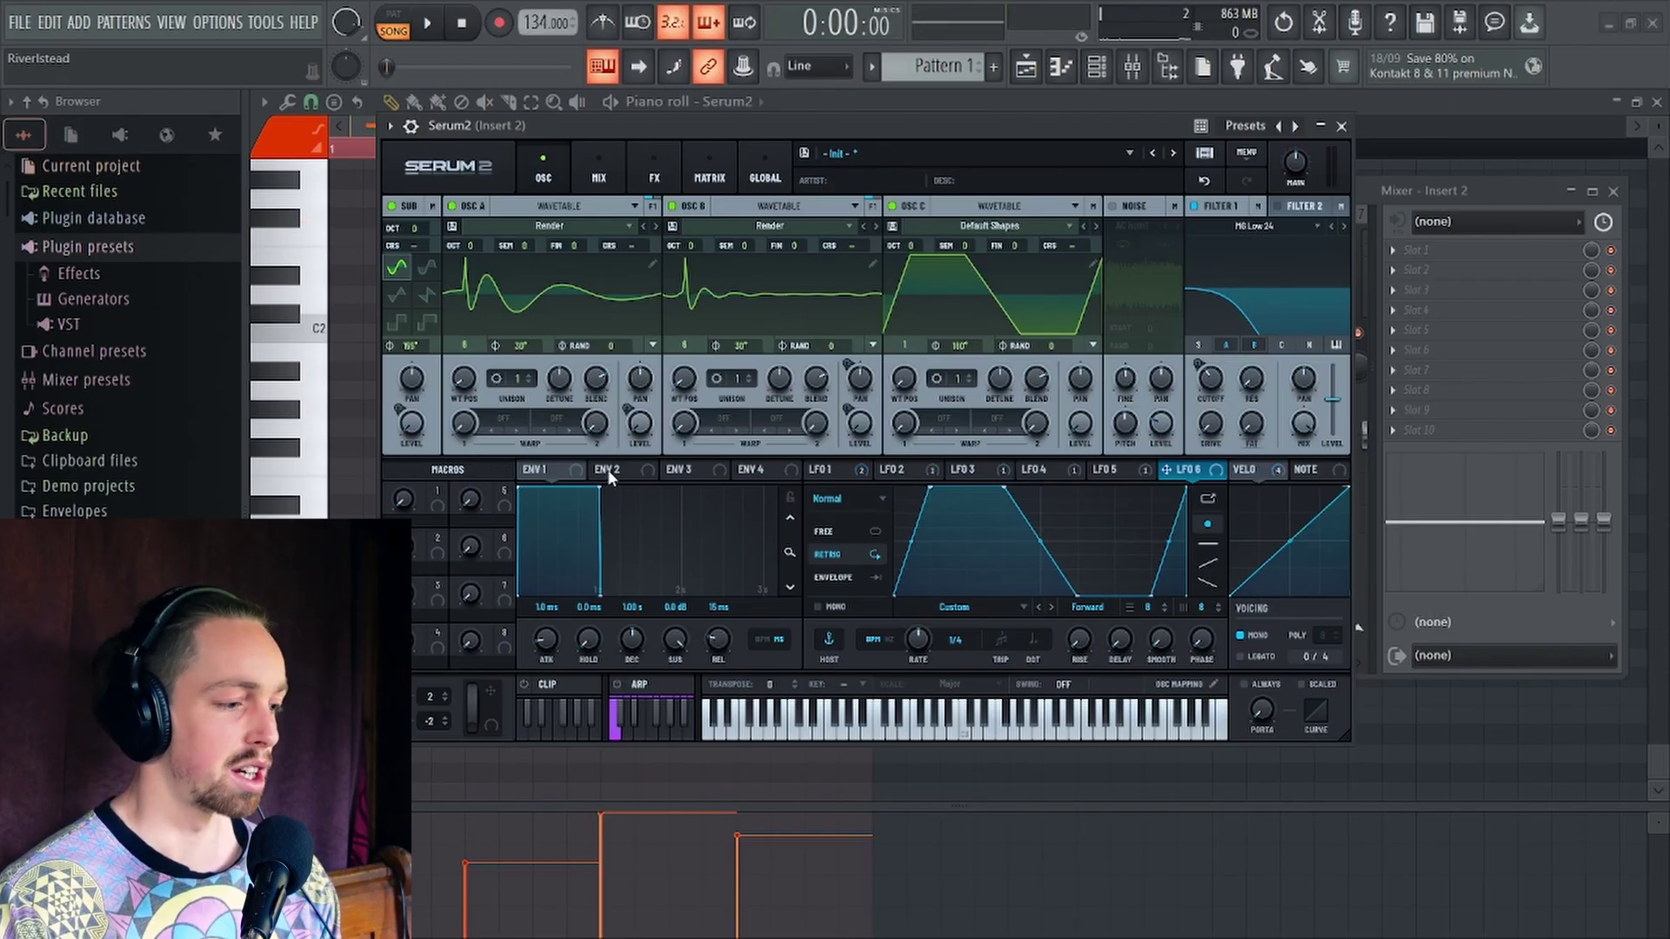
Lower the LFO 1 modulation amount on oscillator B's level while auditioning the pattern
click(845, 467)
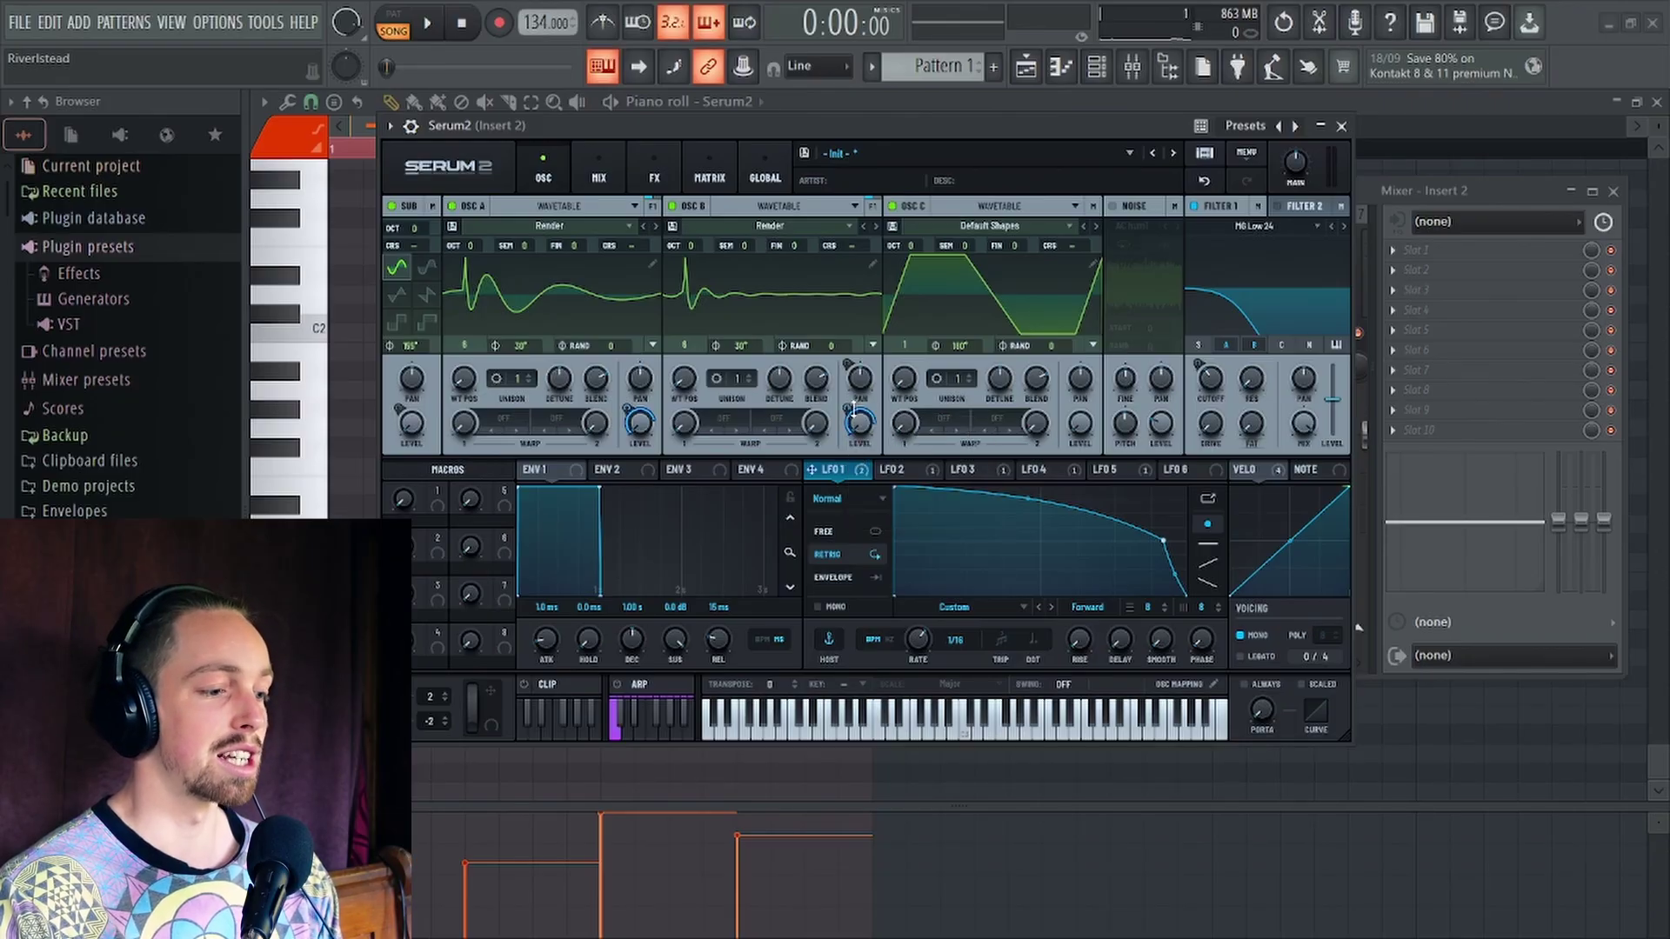
mouse_move(849, 409)
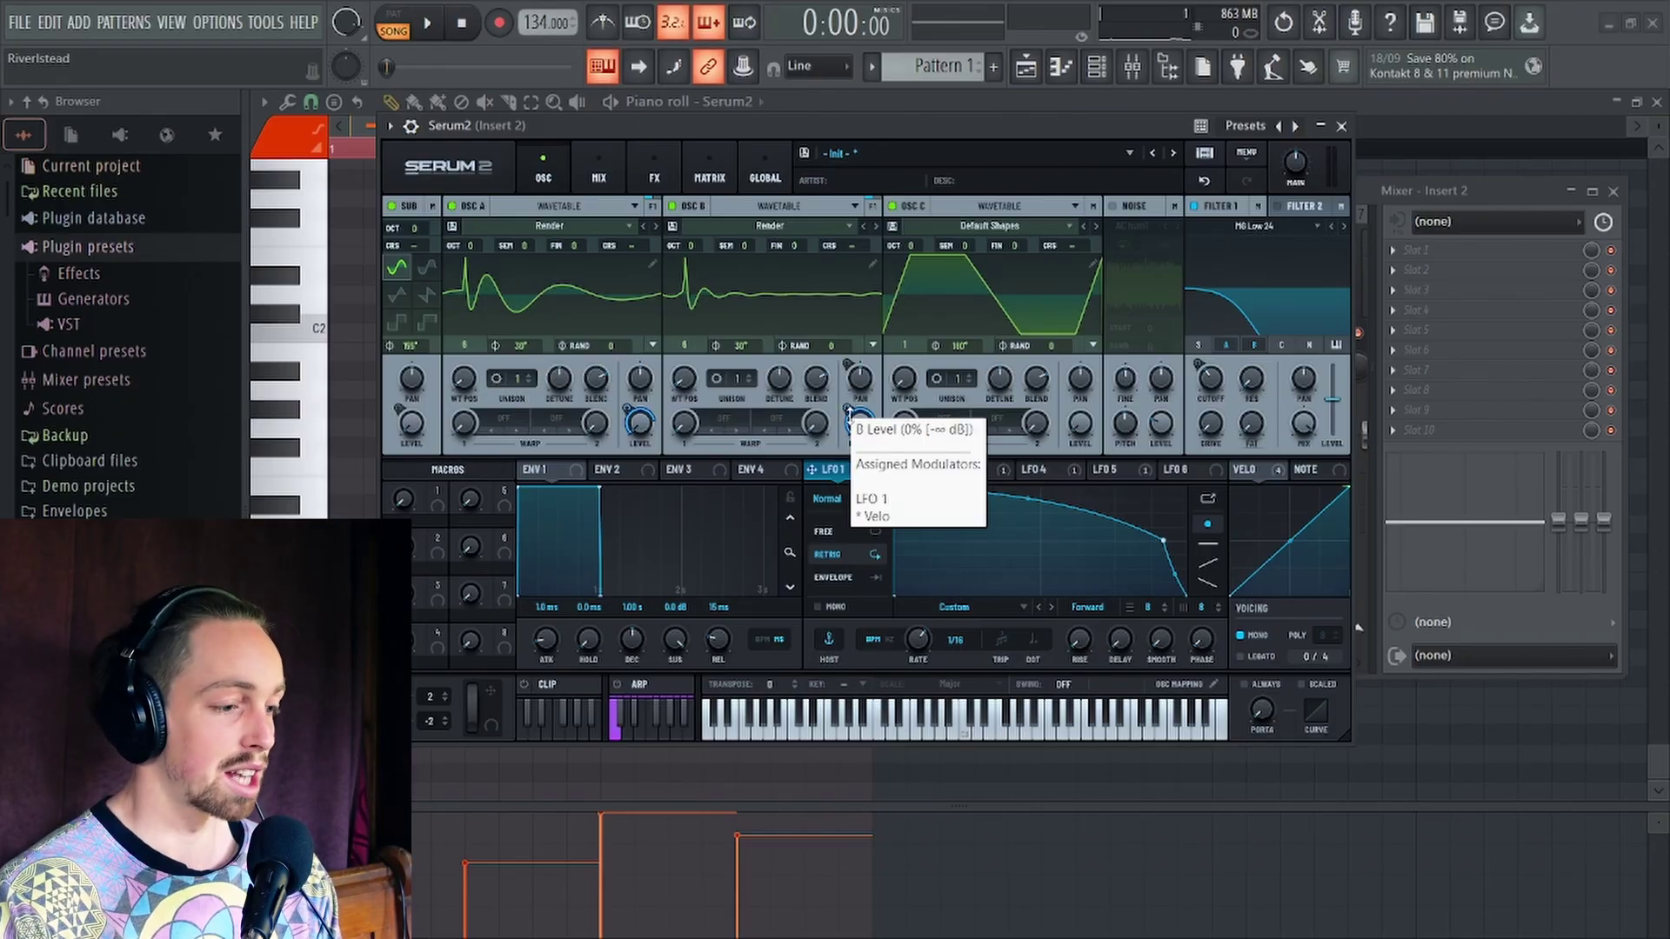
key(space)
drag(849, 412, 851, 433)
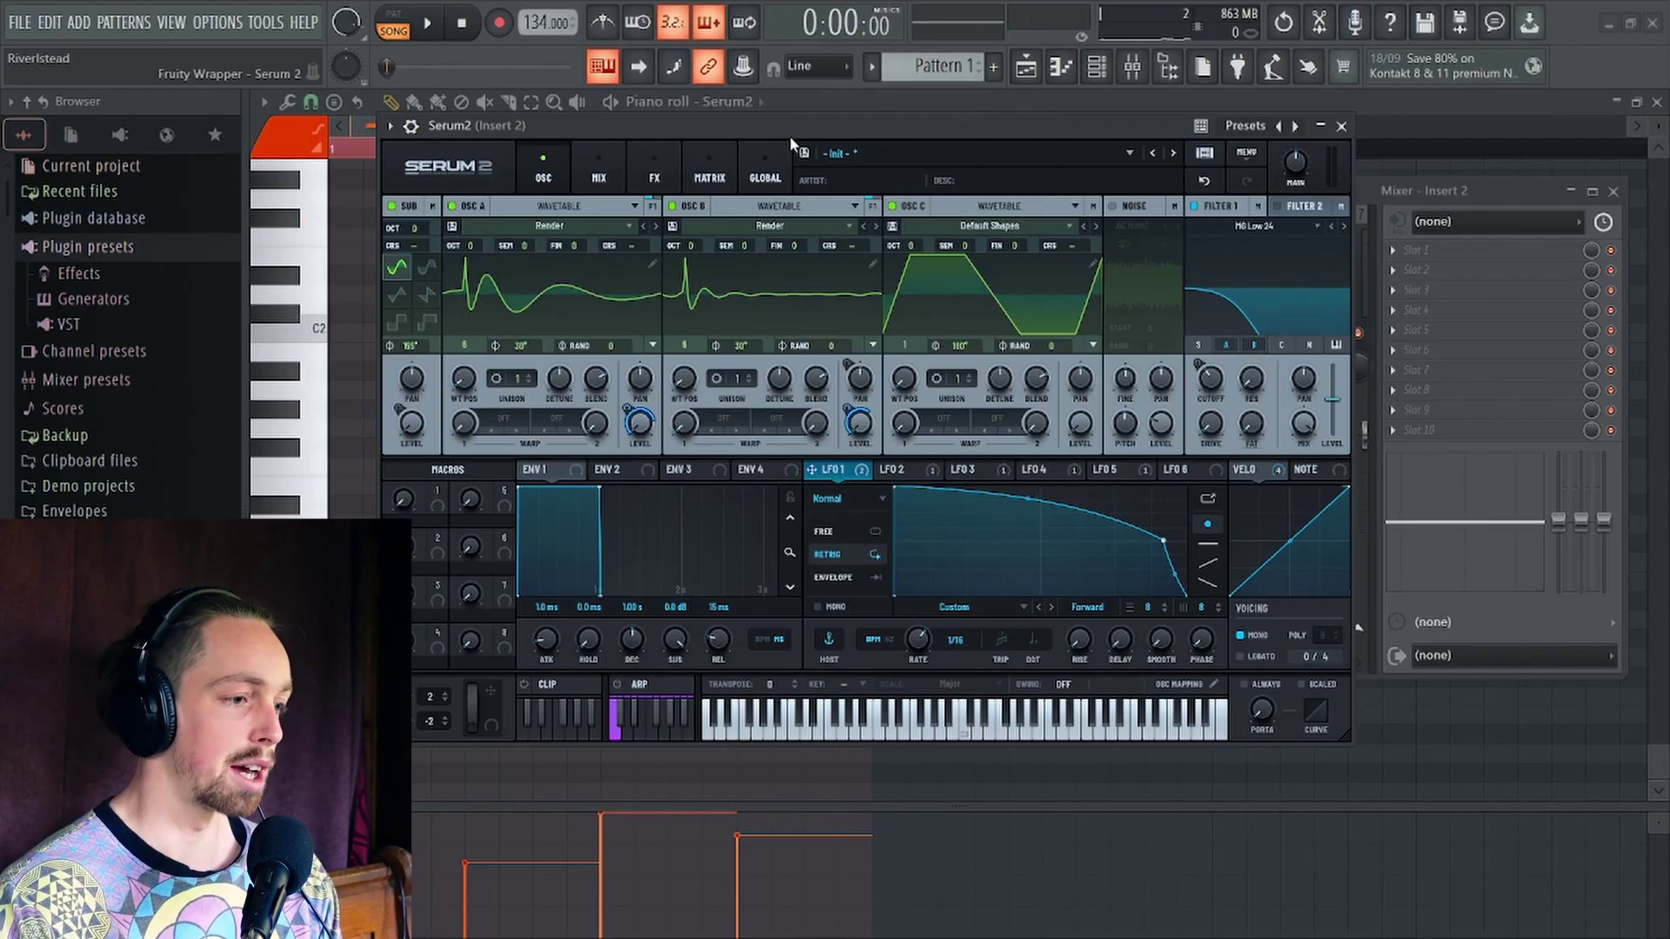
Adjust LFO 3's middle point and the curve of its falling tail during playback
drag(792, 144, 810, 201)
click(999, 528)
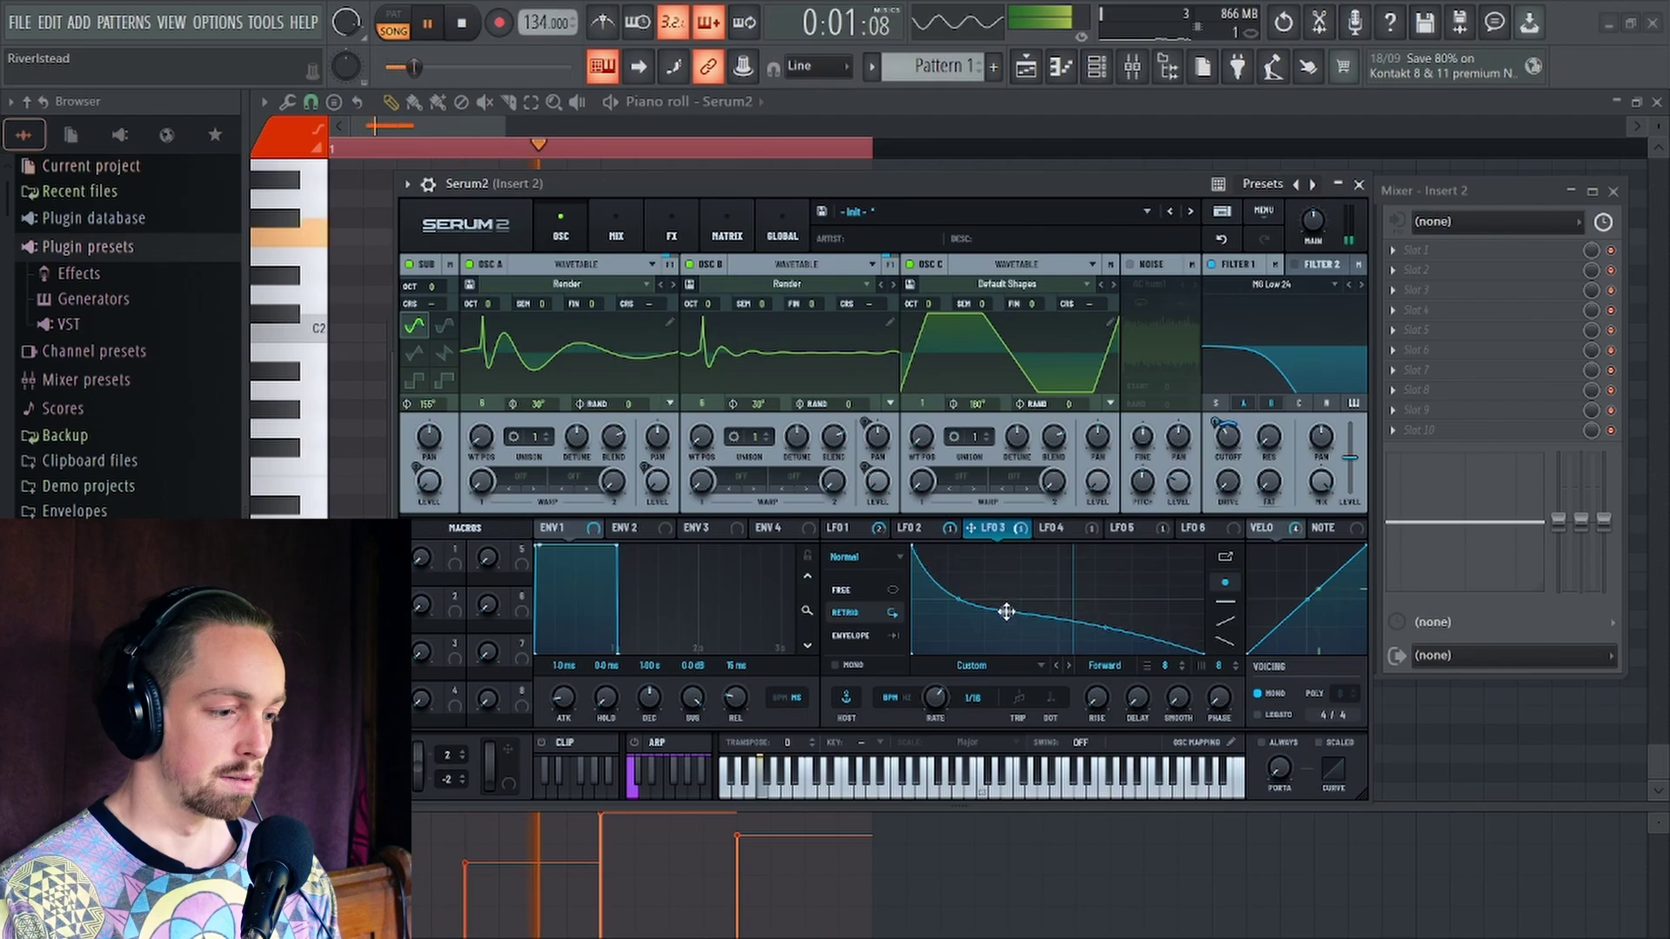
drag(1007, 611, 1108, 637)
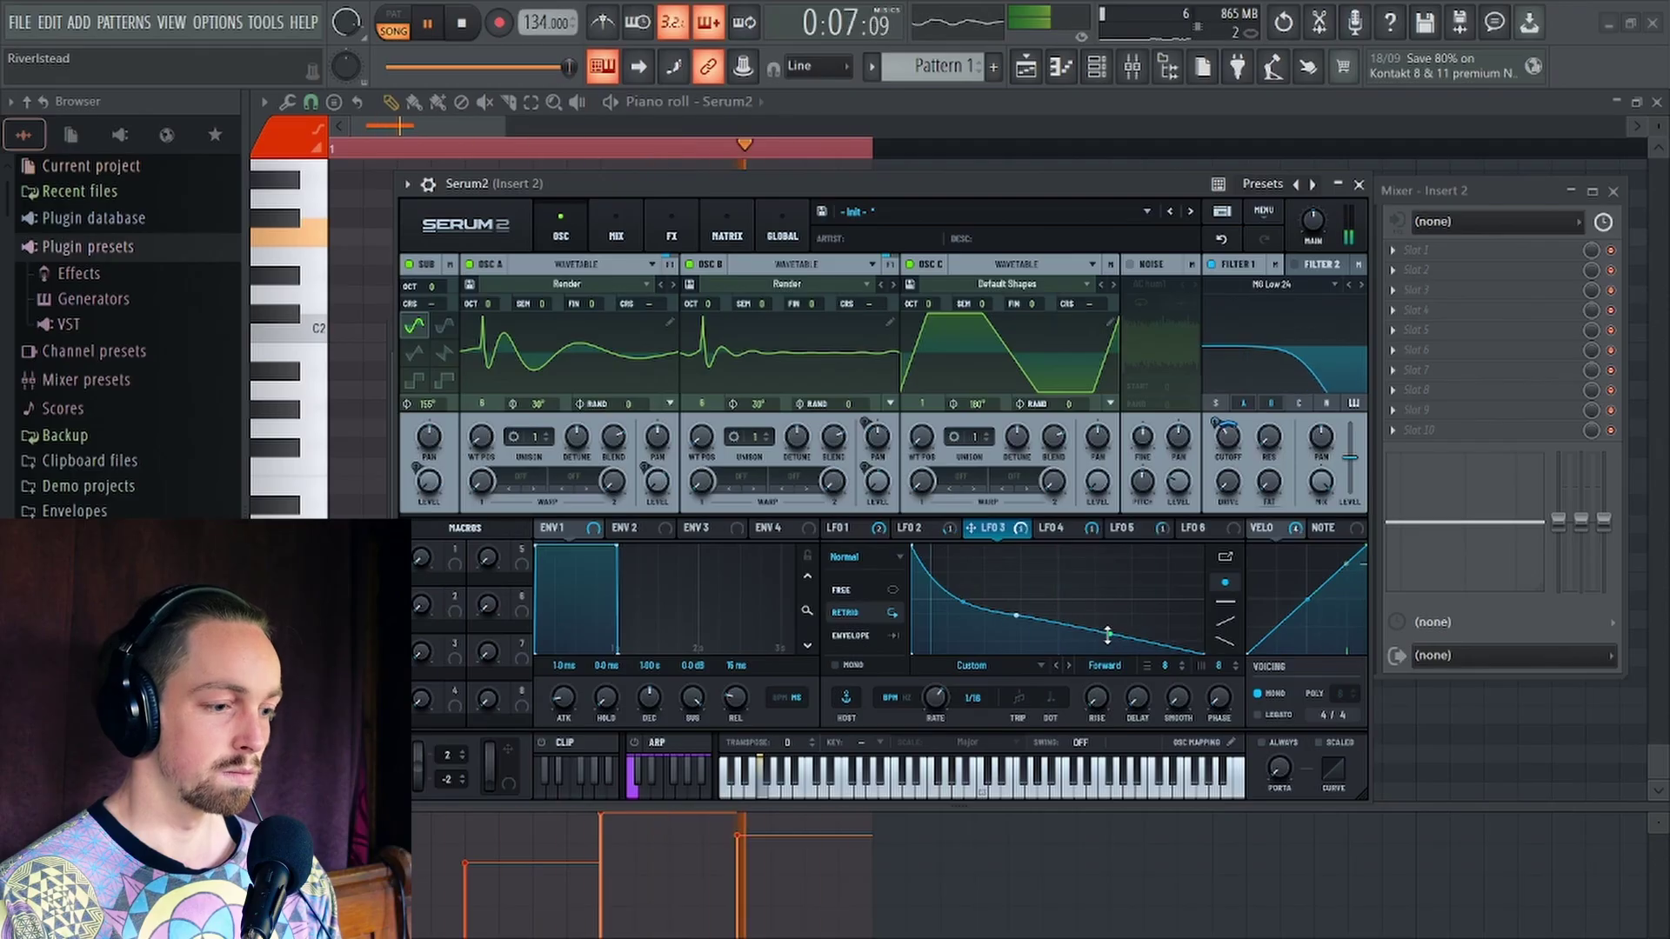
Fine-tune the Filter 1 cutoff to about 130 Hz while auditioning the pattern
mouse_move(1229, 447)
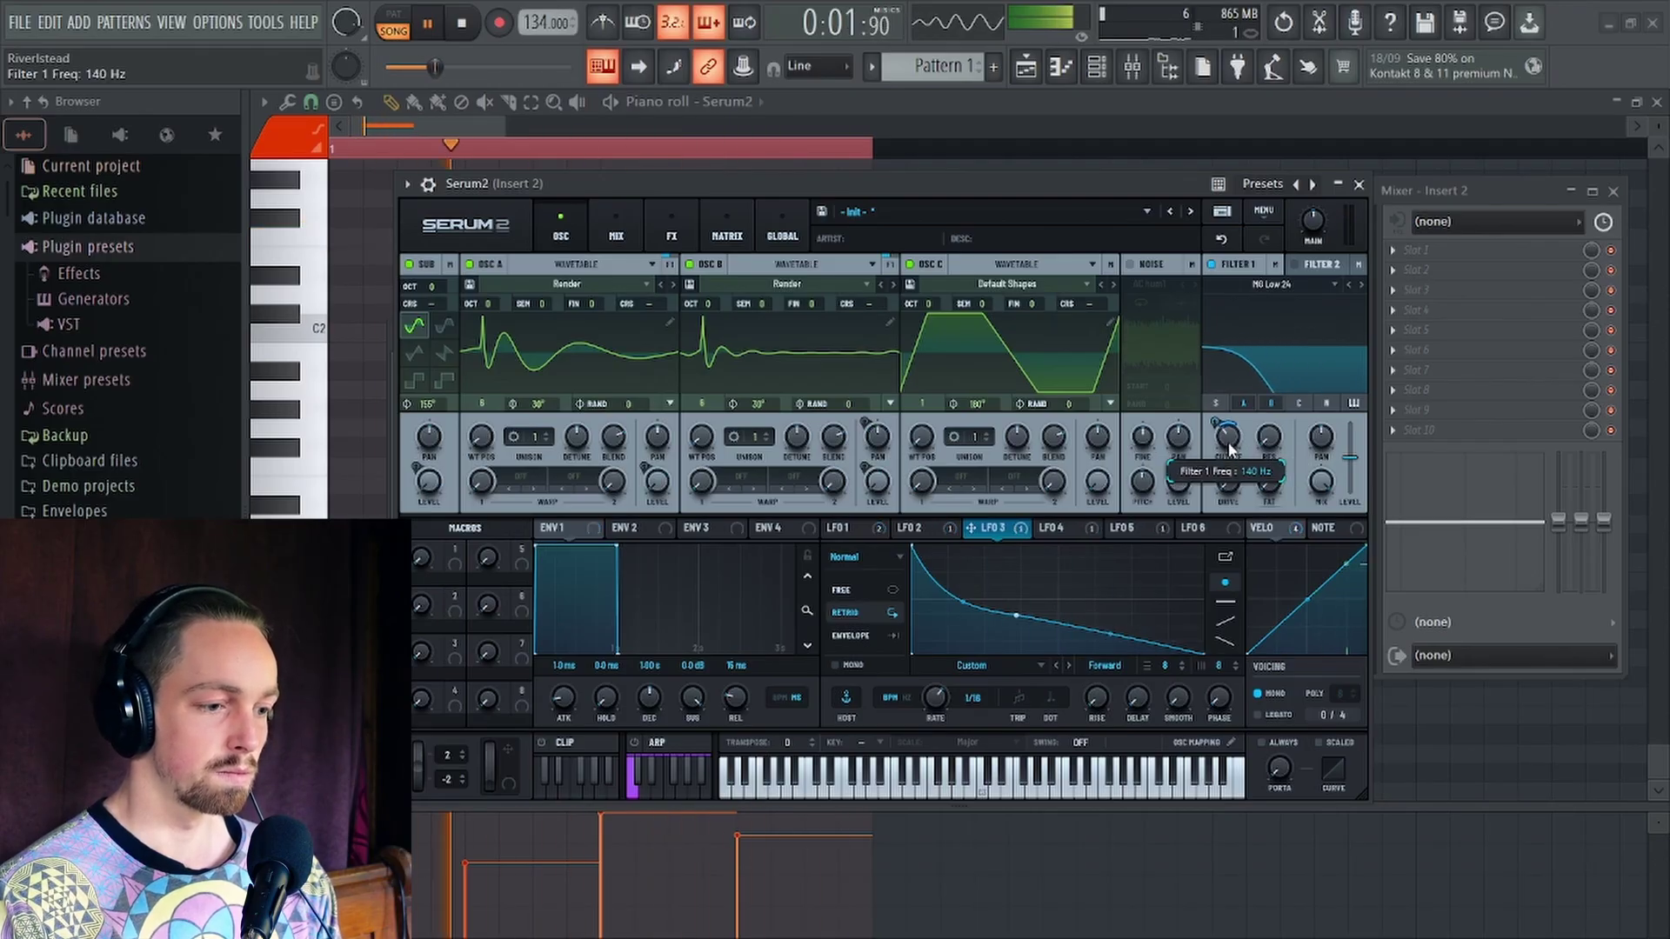
drag(1228, 442, 1220, 424)
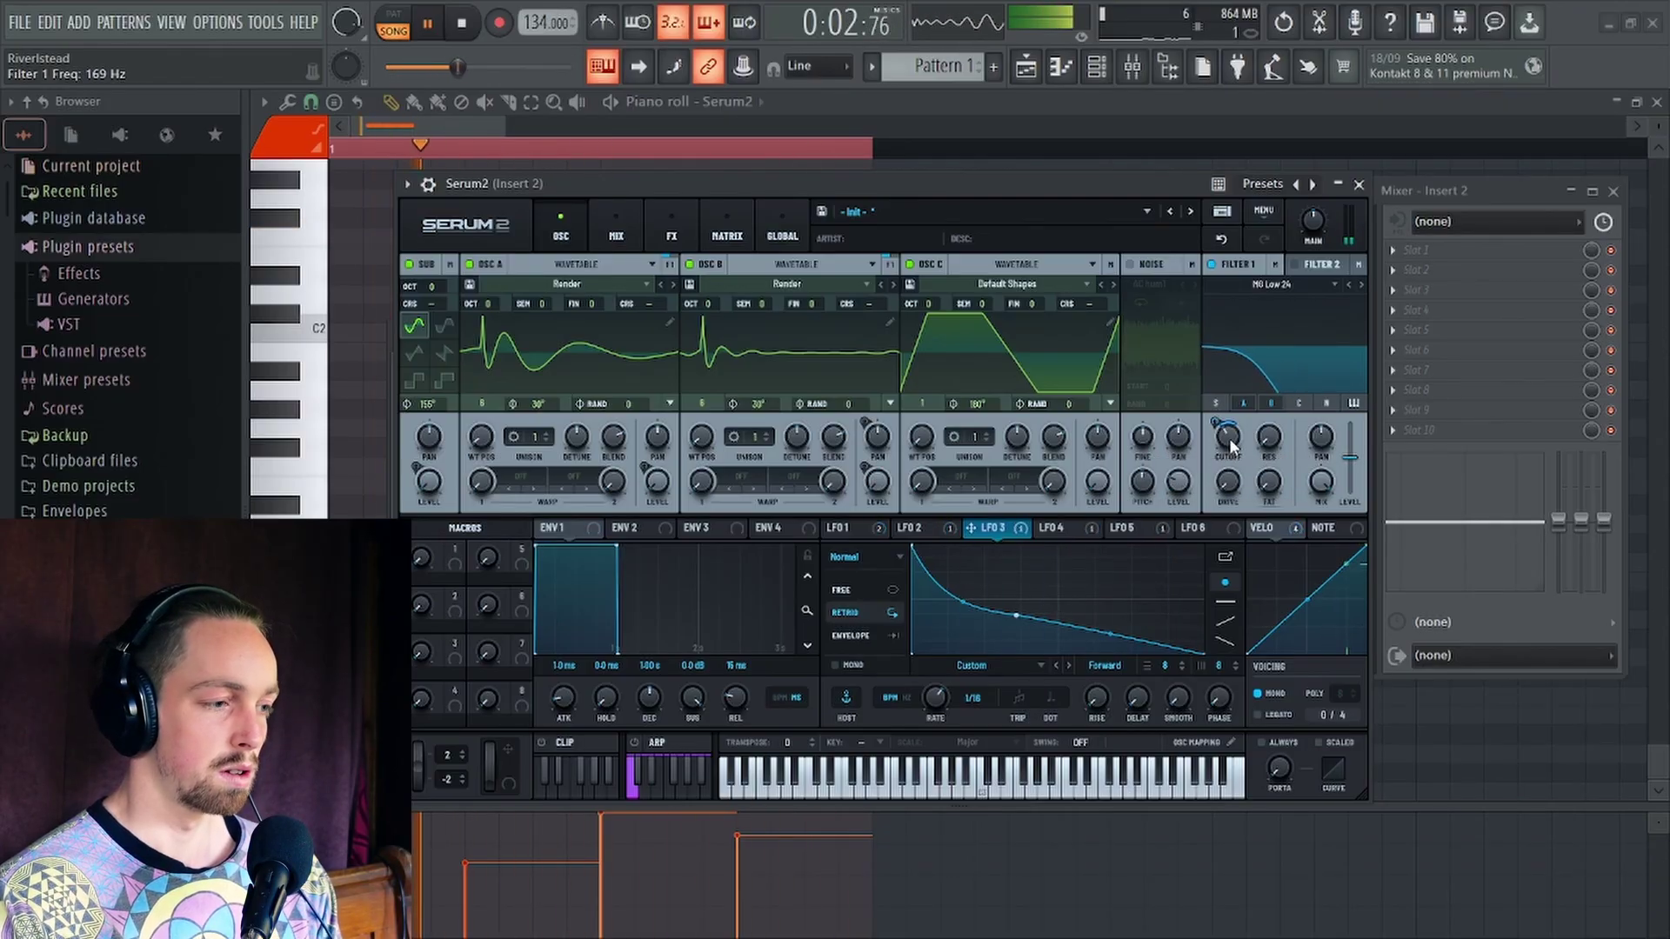
key(space)
key(space)
mouse_move(1229, 440)
mouse_down()
mouse_move(1215, 430)
mouse_move(1227, 439)
mouse_up()
key(space)
key(space)
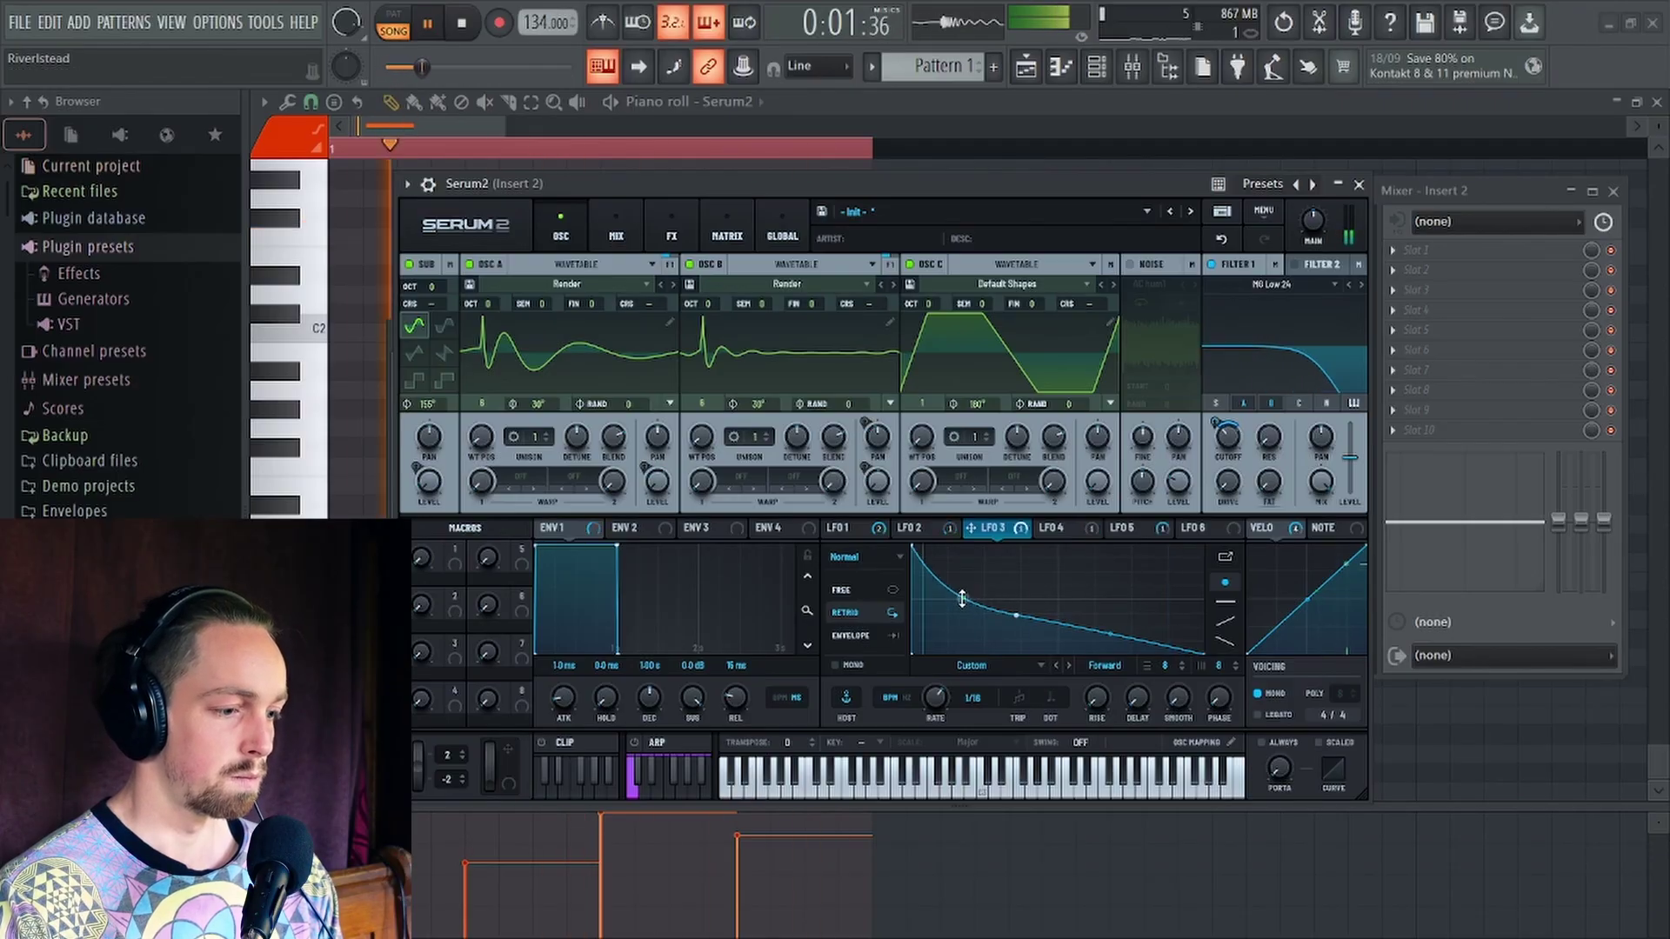
Reposition LFO 3's middle point lower and earlier for a faster initial decay, testing positions by ear
double_click(996, 604)
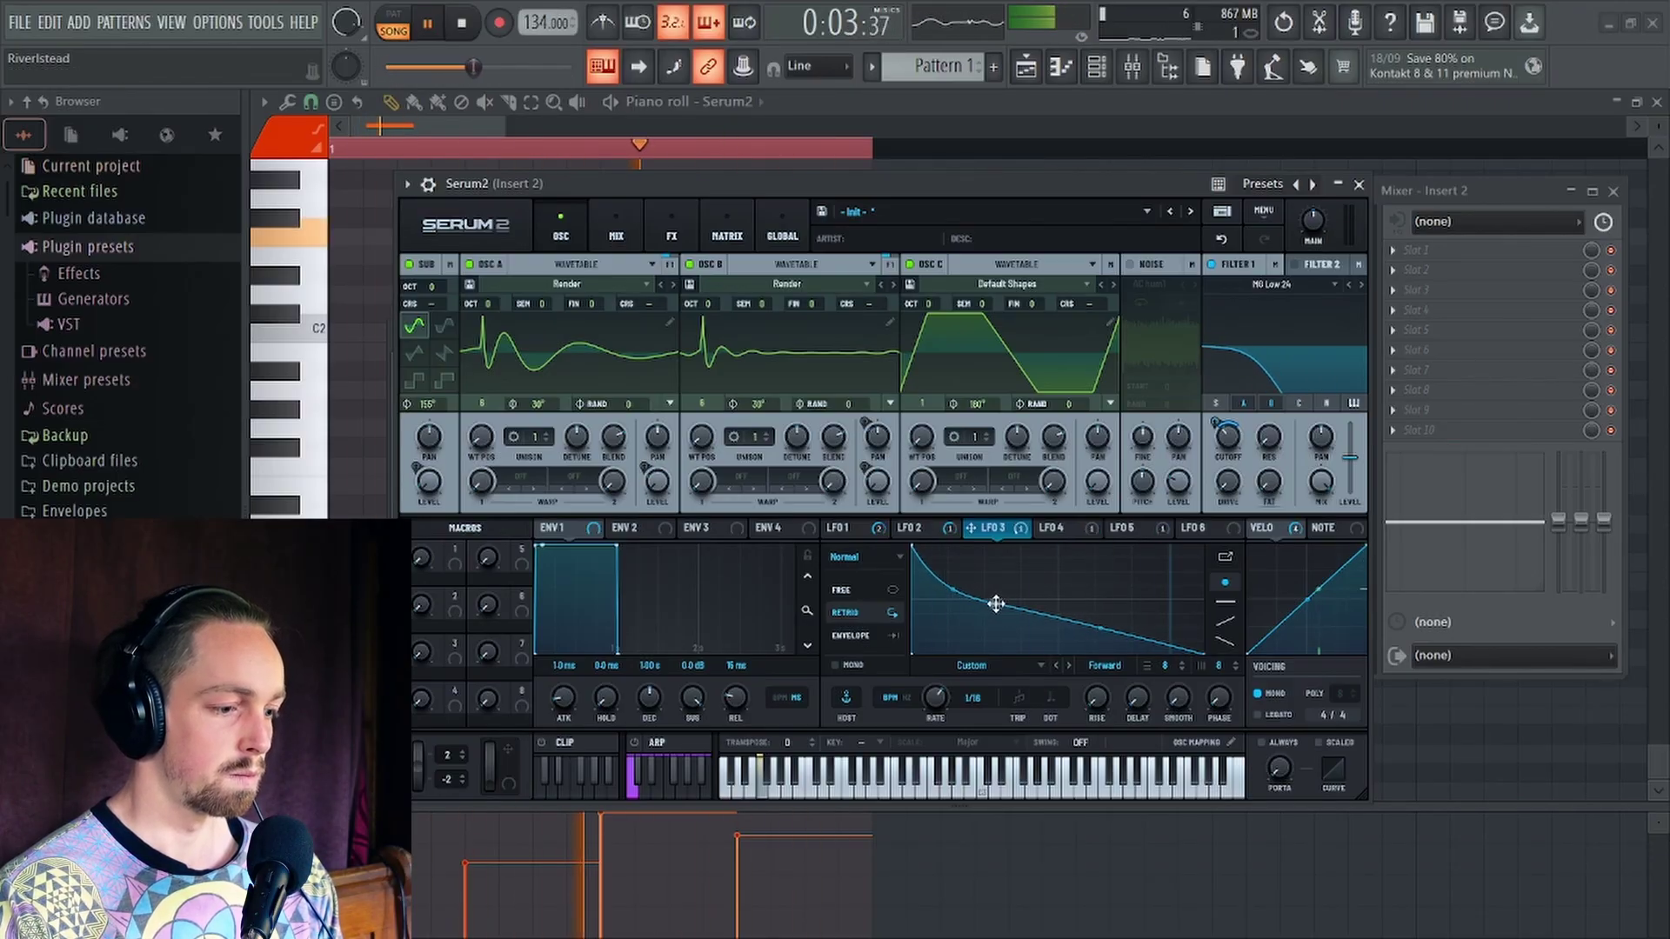
key(space)
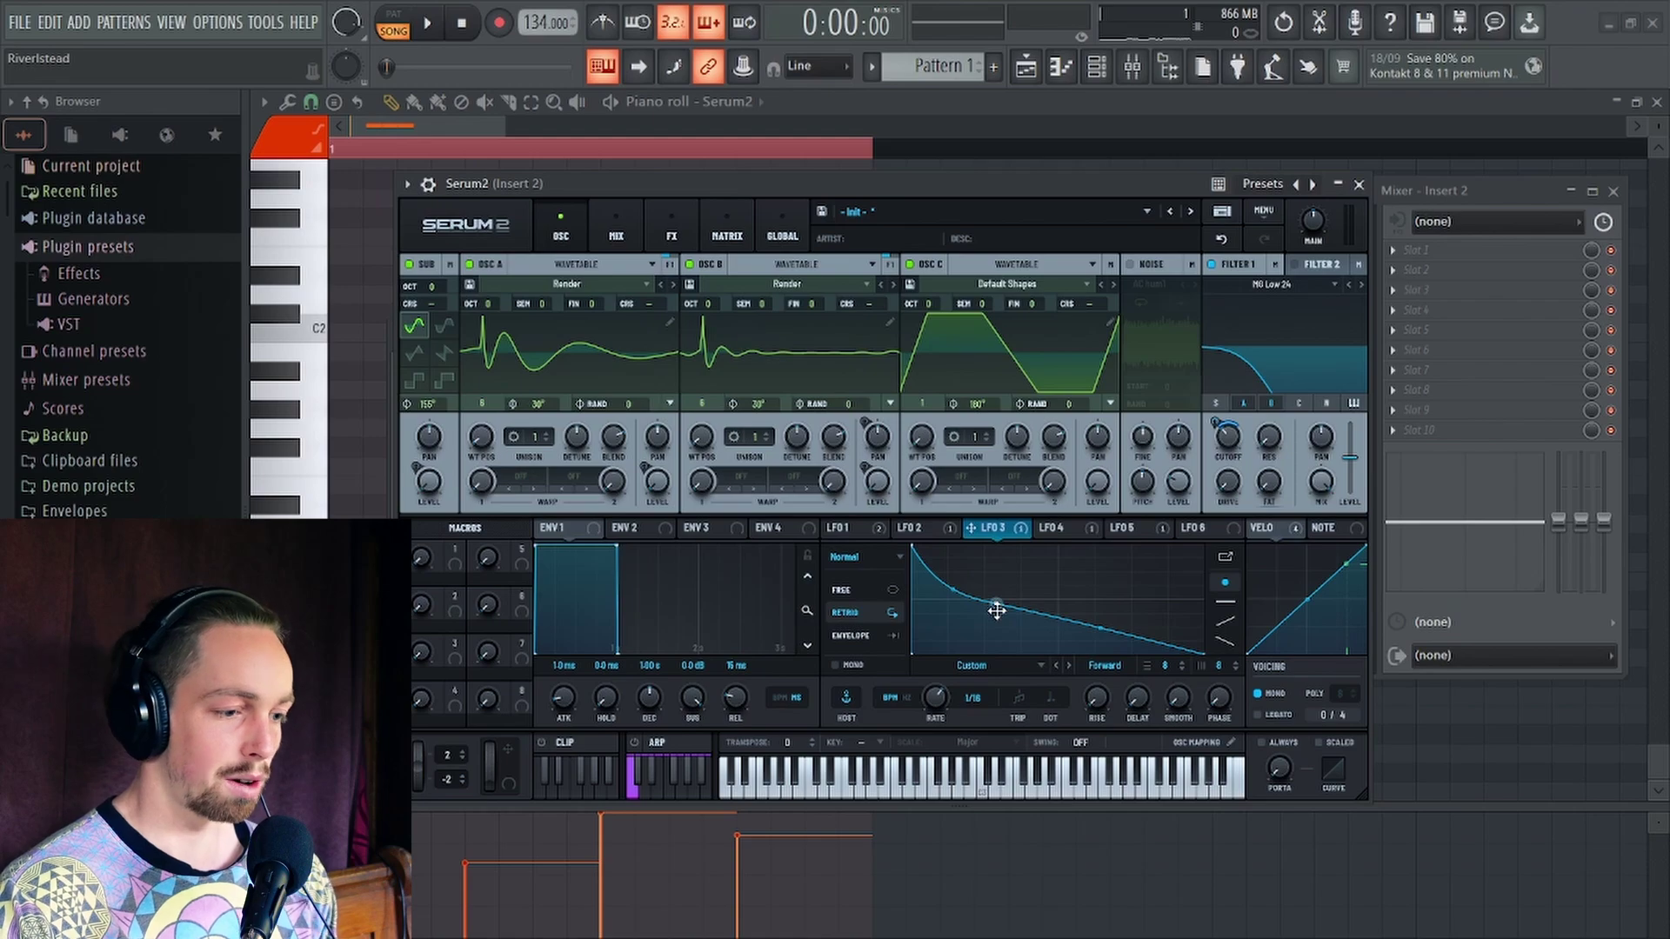
drag(996, 609, 996, 592)
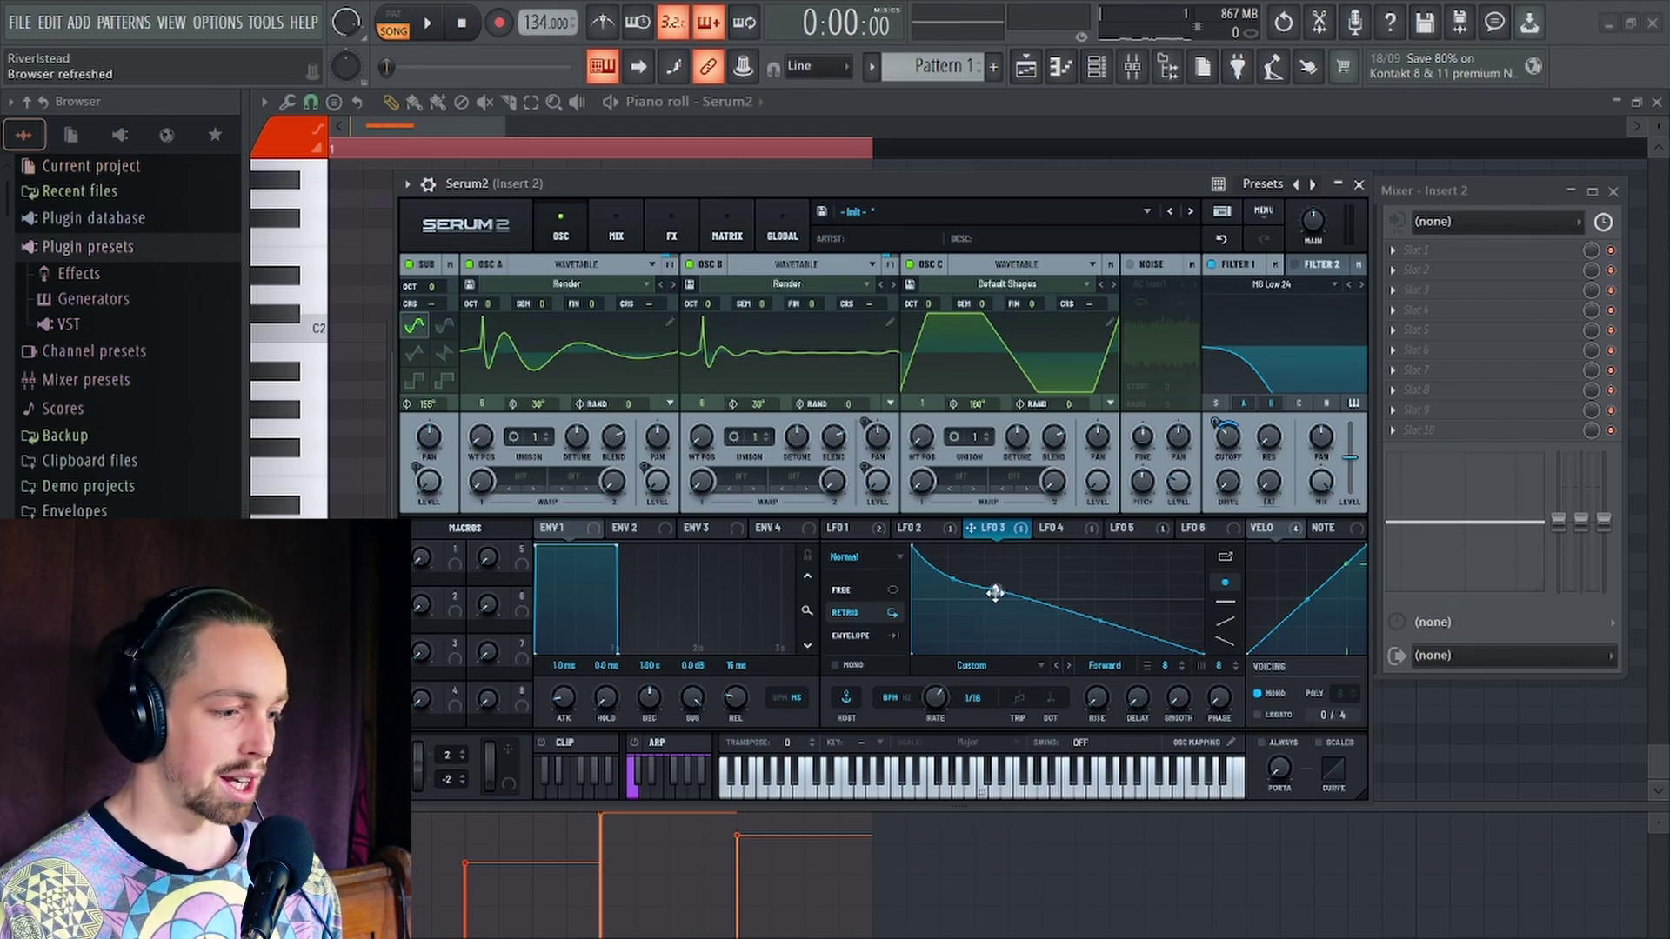
key(space)
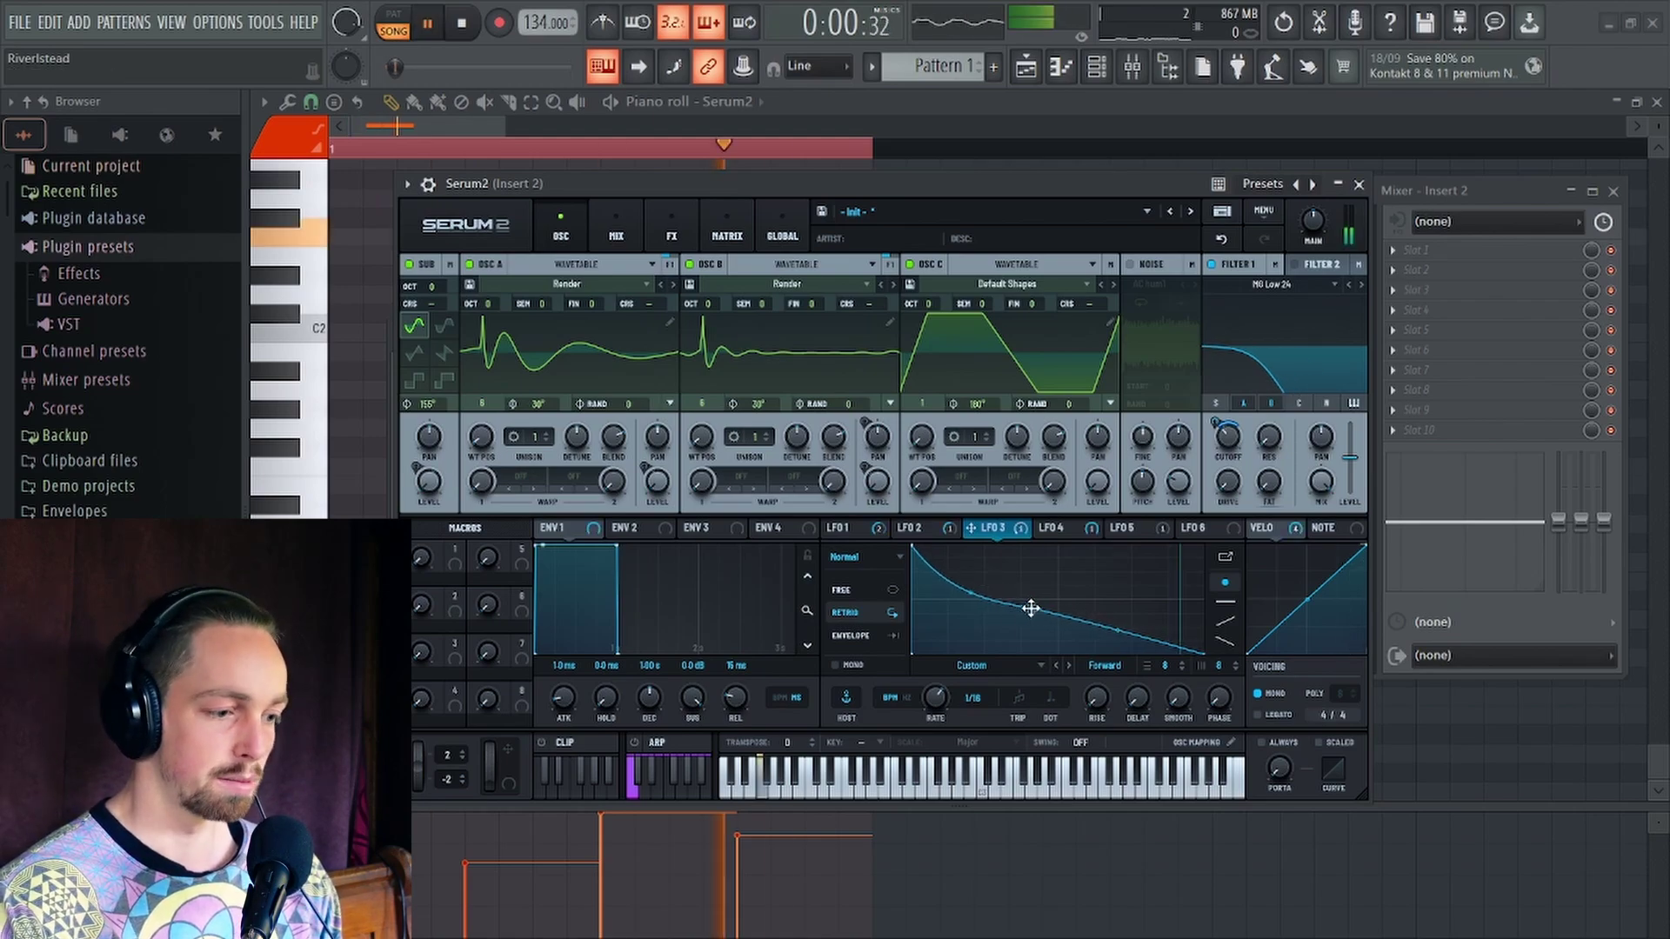
mouse_move(1021, 606)
mouse_down()
mouse_move(1070, 616)
mouse_move(995, 618)
mouse_up()
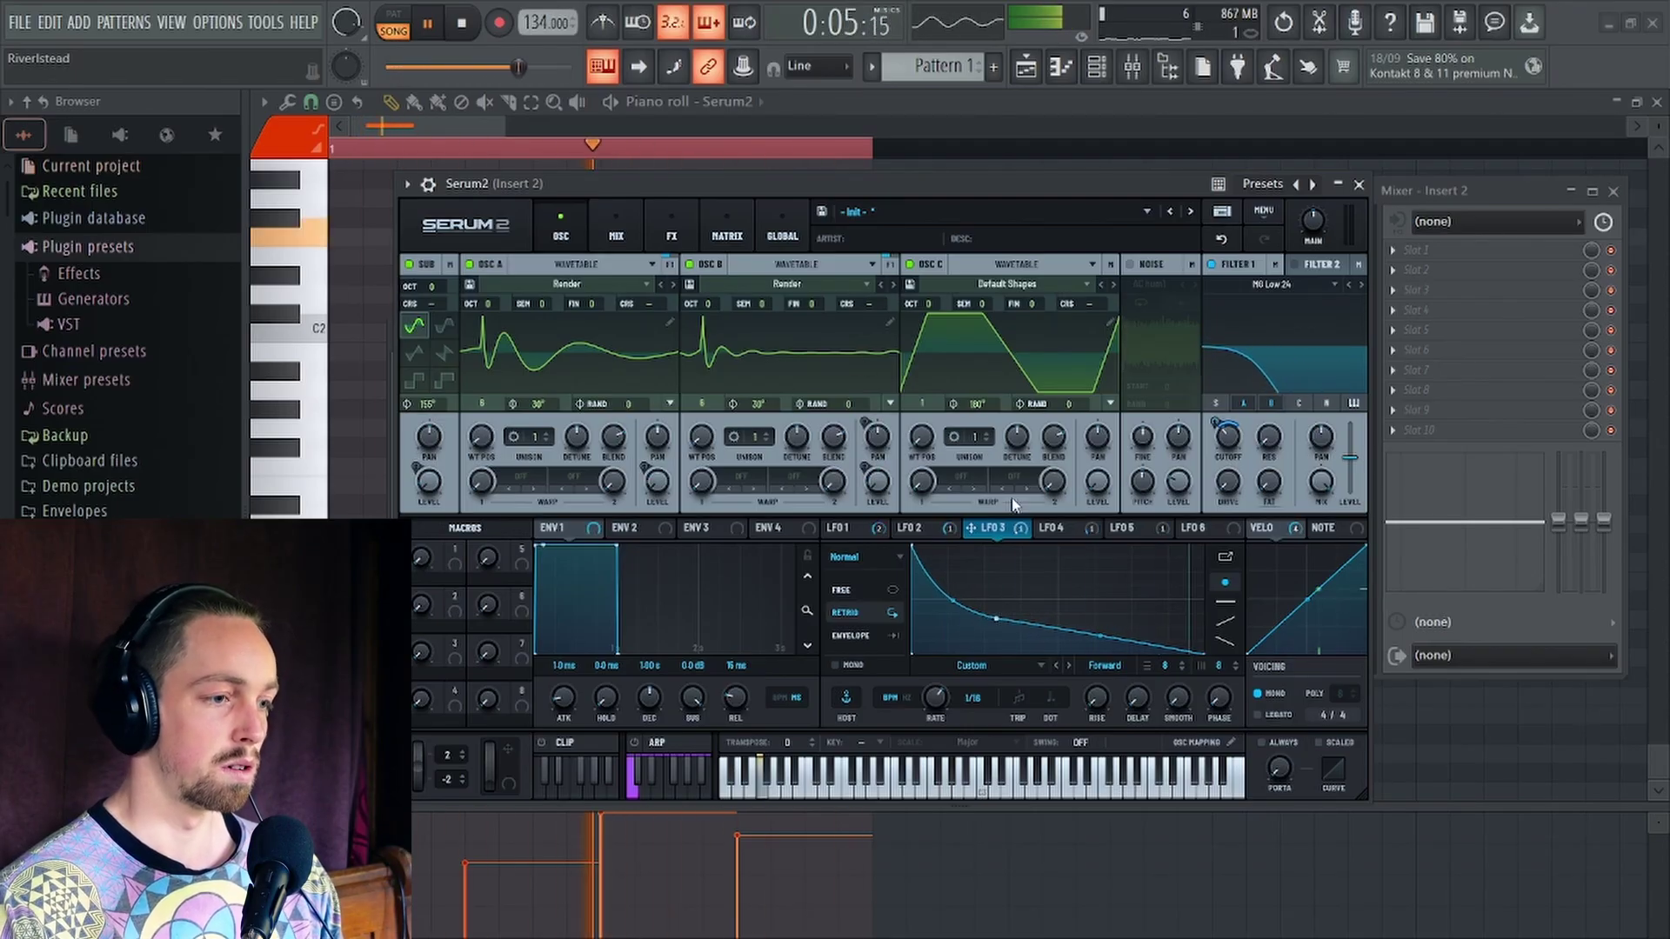
Set the LFO 3 modulation amount on the Filter 1 cutoff to 32% while auditioning
mouse_move(1217, 417)
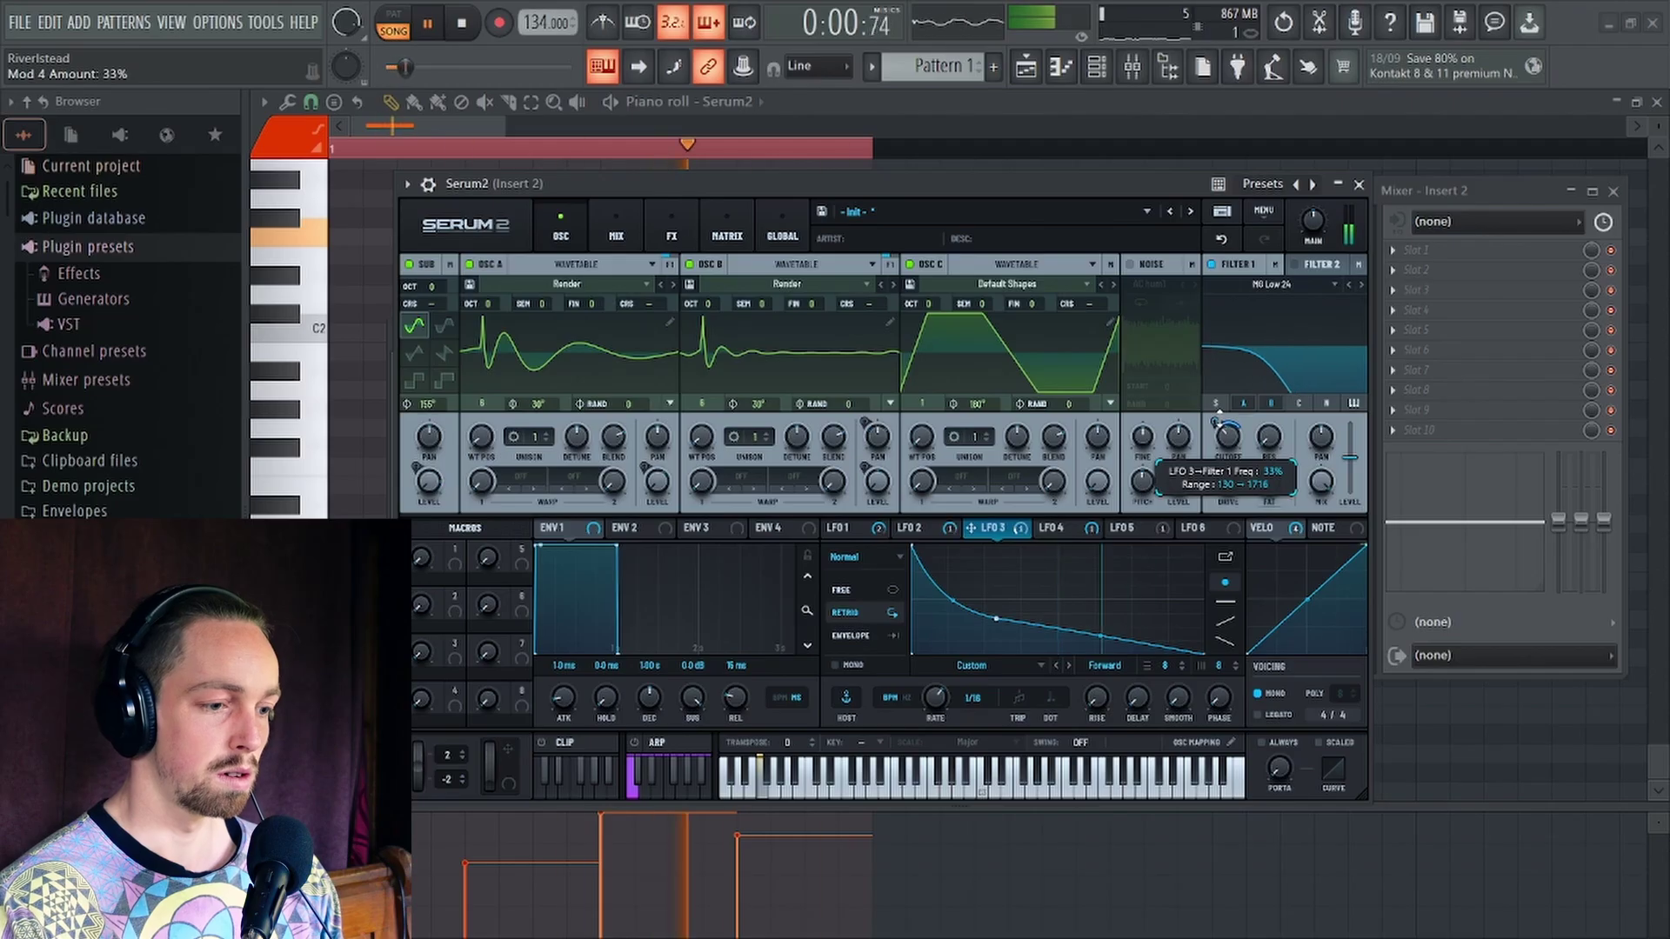
drag(1219, 418, 1218, 420)
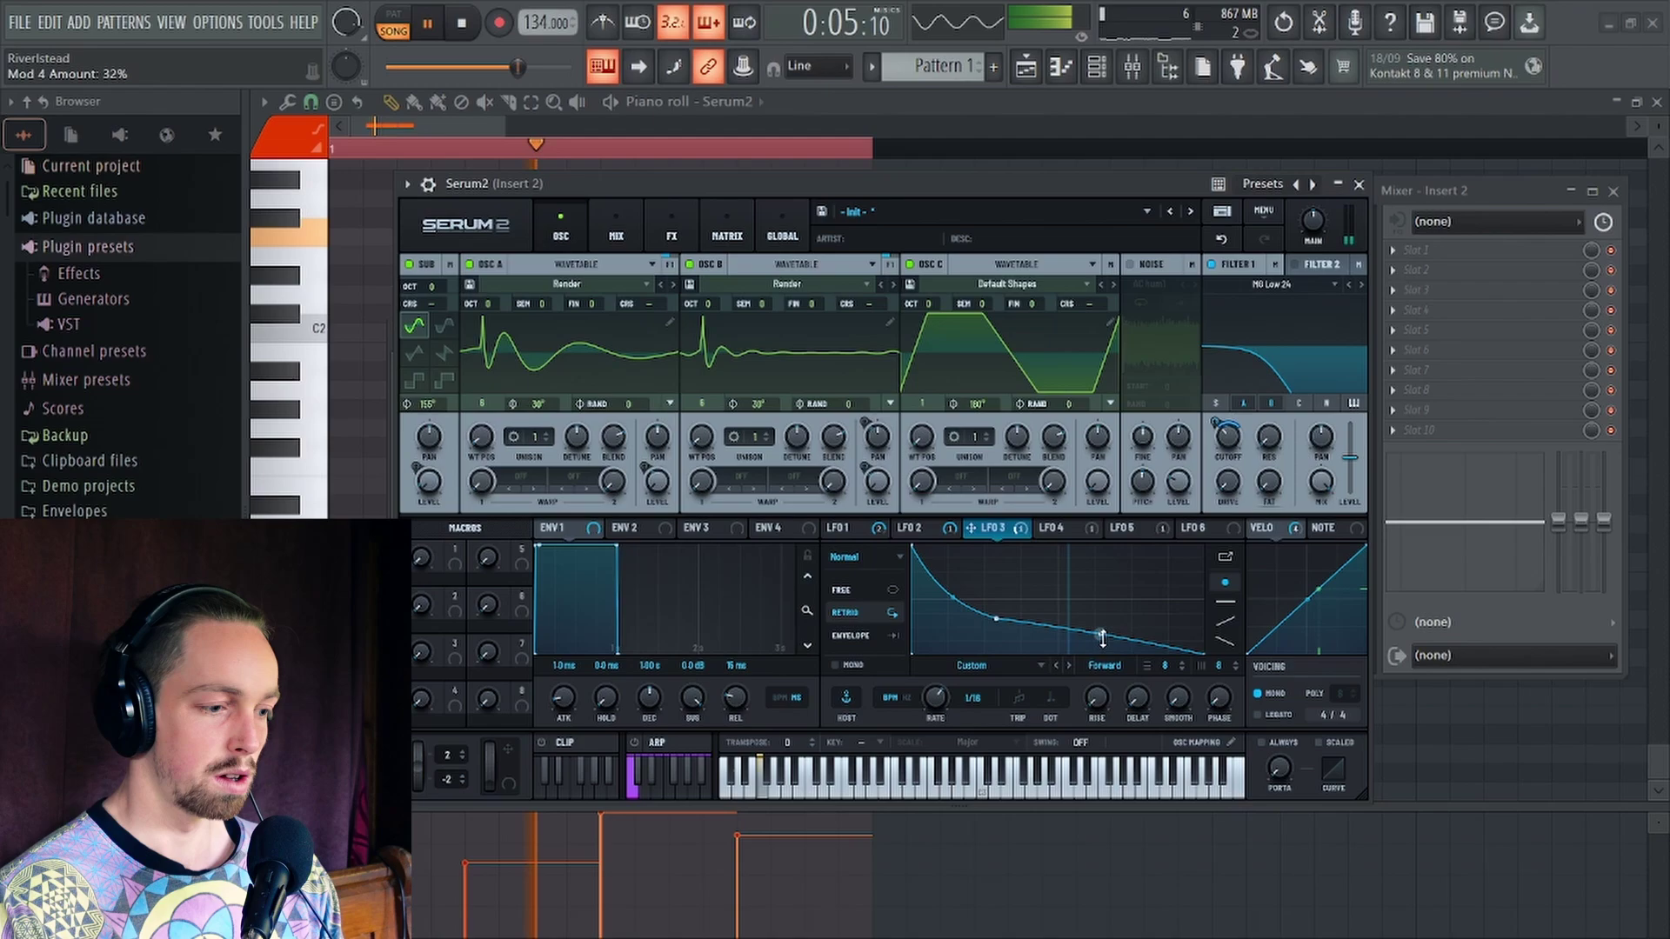
key(space)
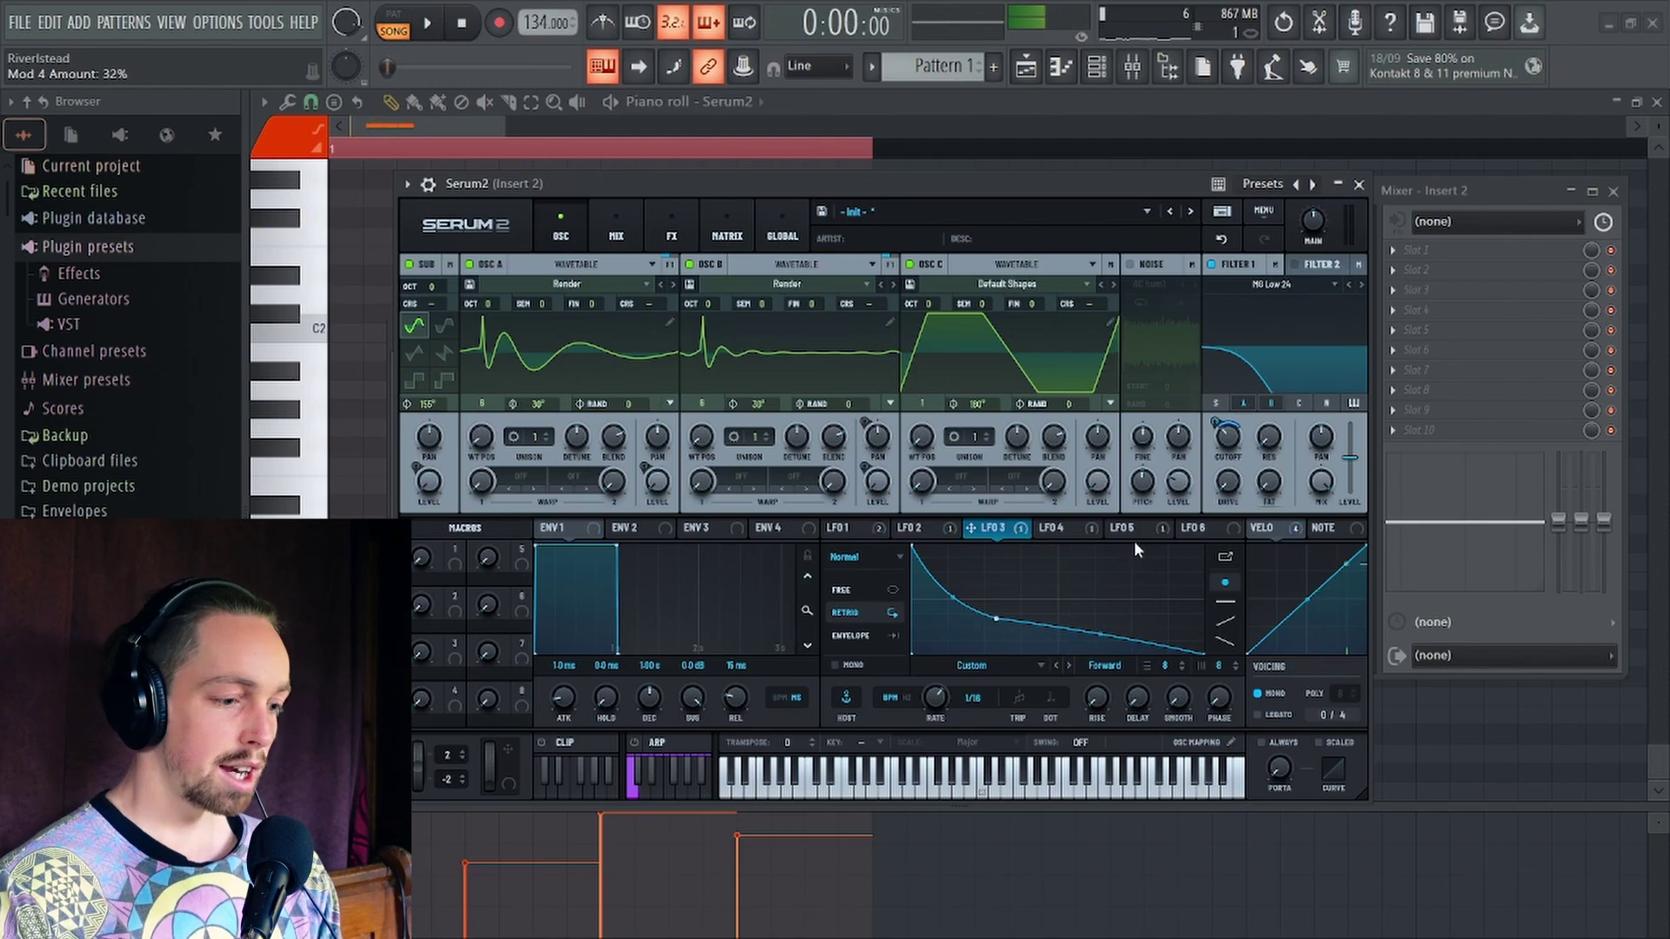
Redraw LFO 6 as a falling decay from full level with one middle point, and set its rate to 1/16
click(1200, 528)
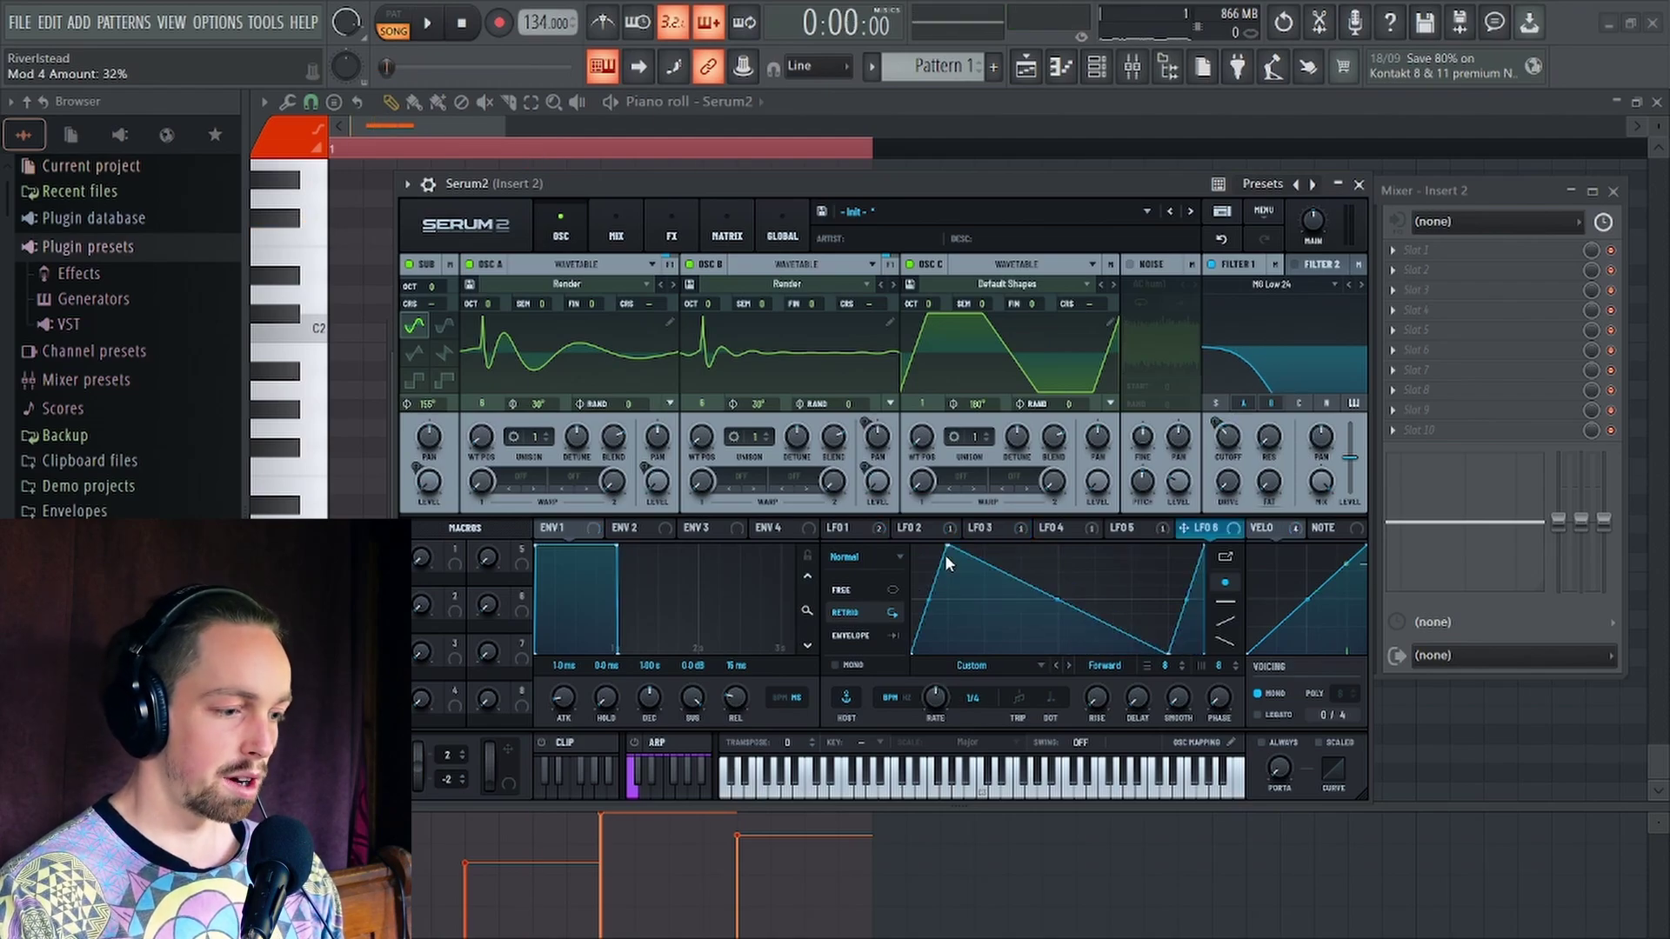
drag(949, 545, 911, 545)
double_click(1167, 653)
drag(1203, 547, 1067, 644)
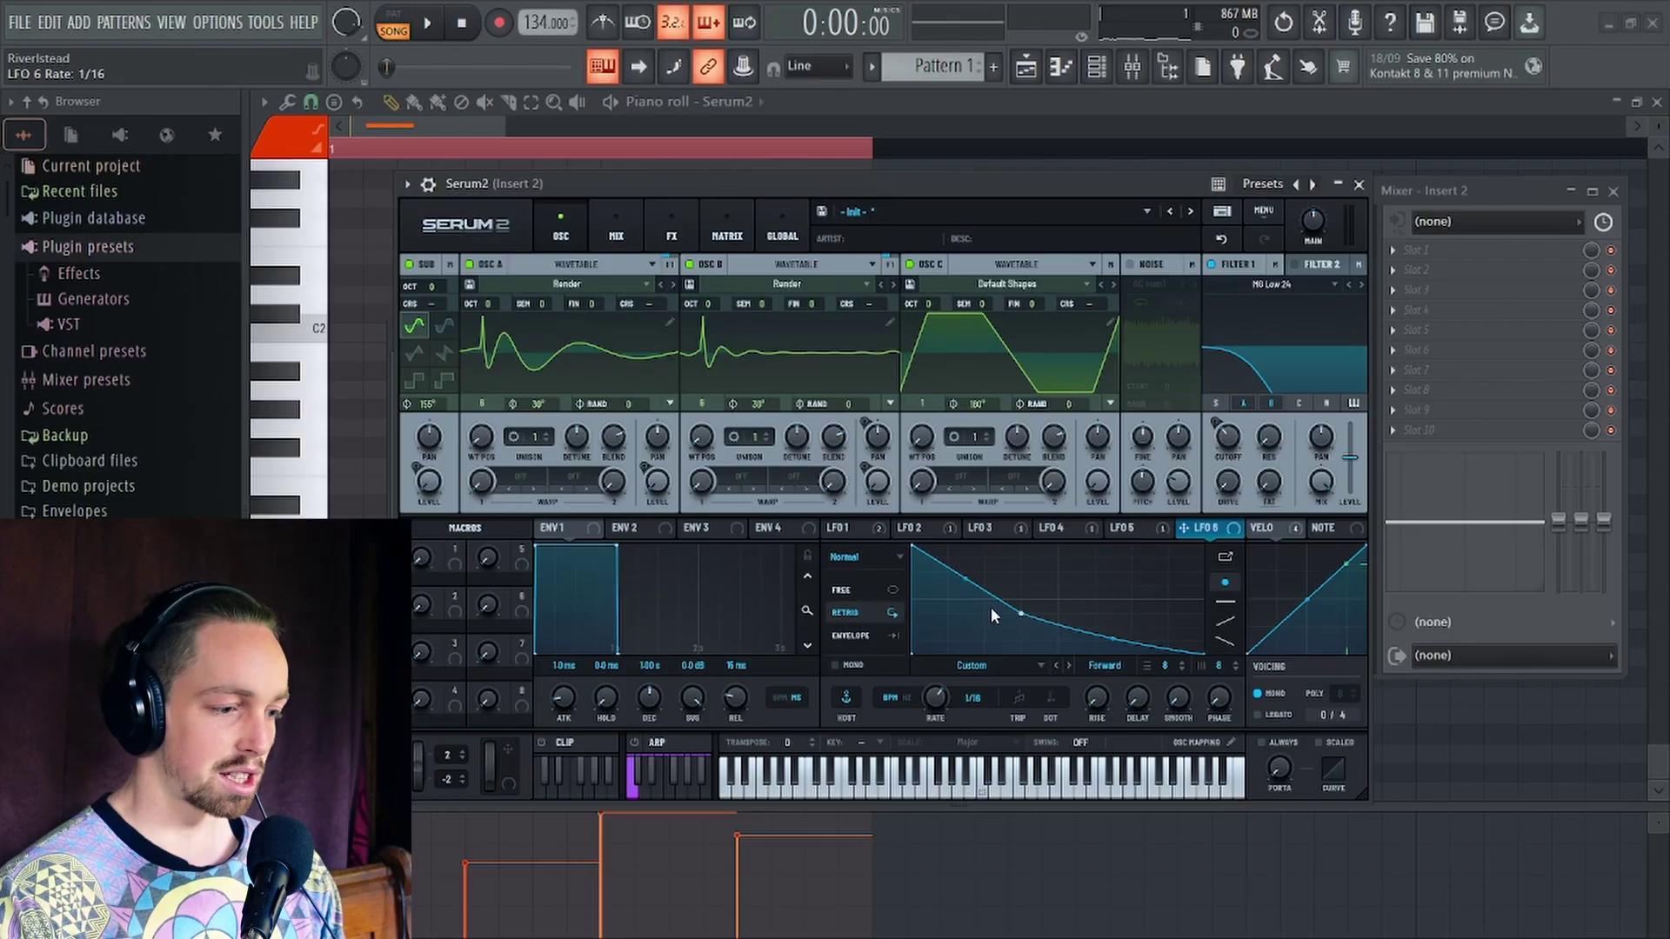
Add an Equalizer to the main effects and cut its high band by 6.8 dB as a peak near 264 Hz
click(682, 220)
click(417, 293)
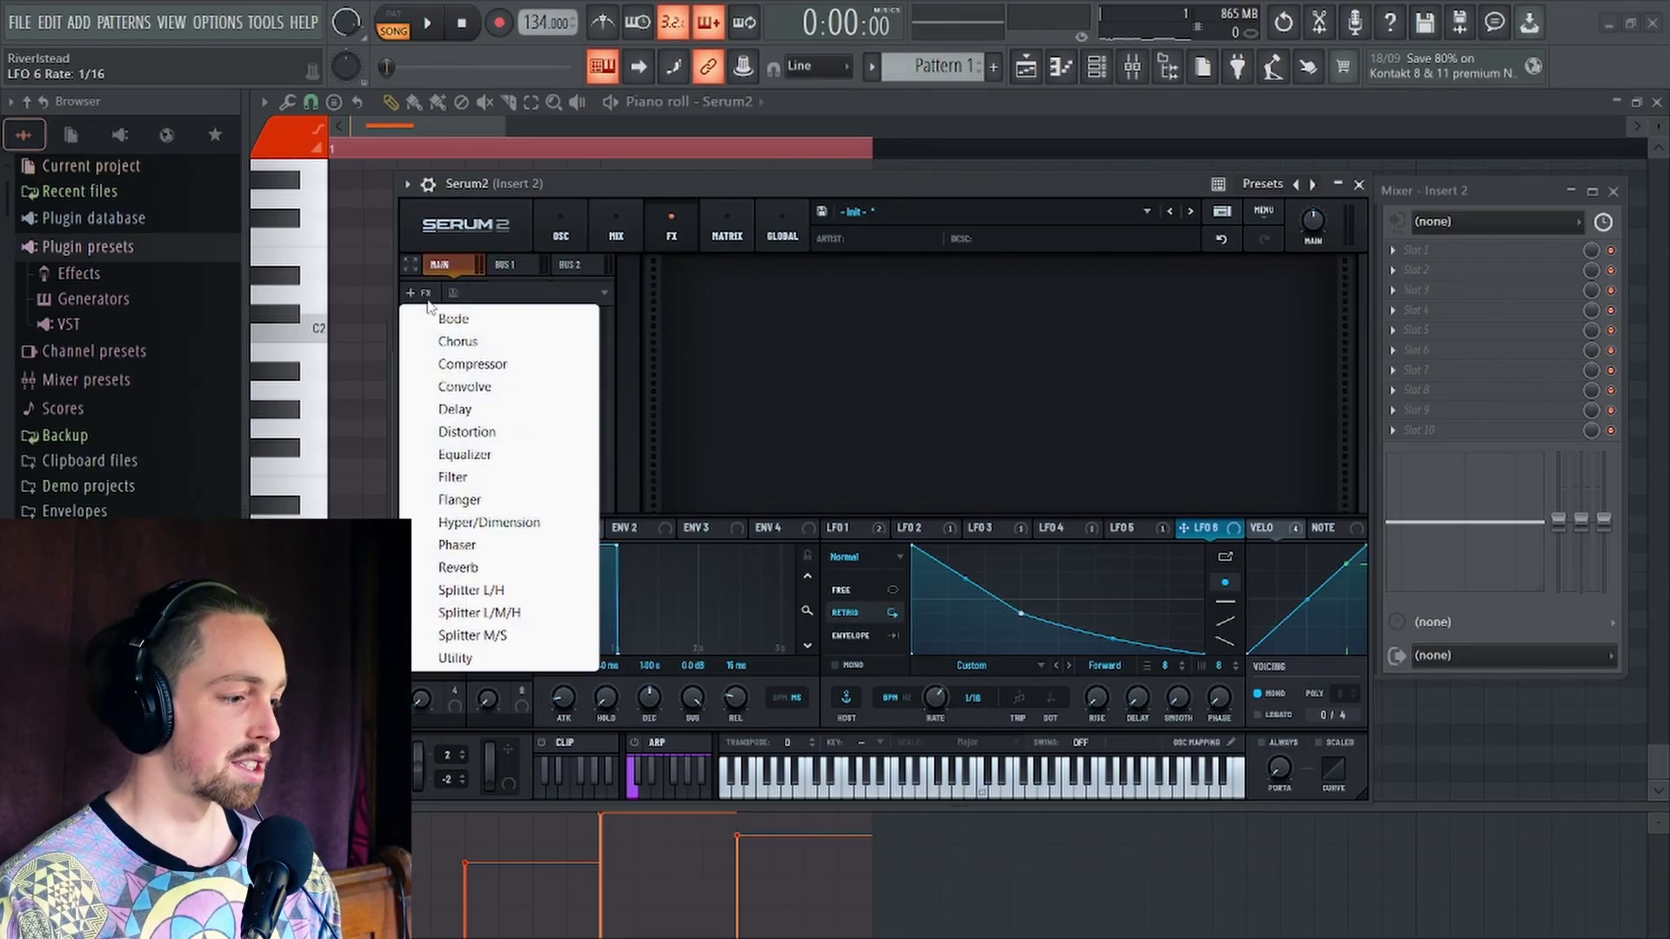
click(465, 454)
click(1105, 295)
drag(1236, 292, 1245, 311)
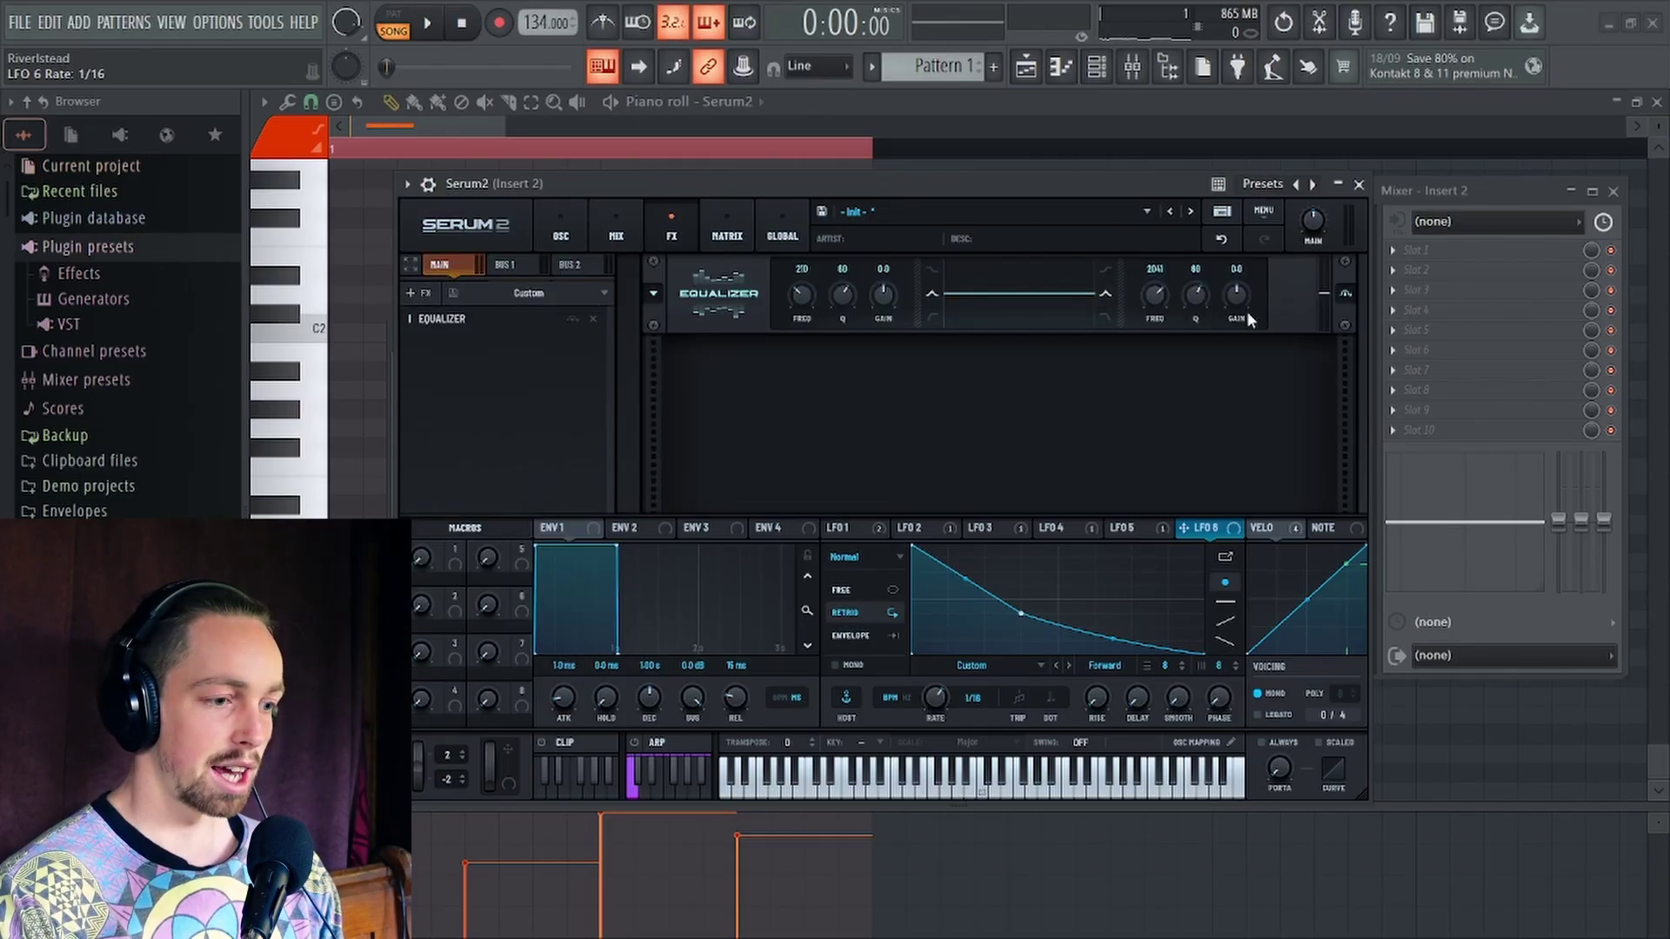
mouse_move(1157, 283)
mouse_down()
mouse_move(1160, 331)
mouse_move(1152, 293)
mouse_up()
key(space)
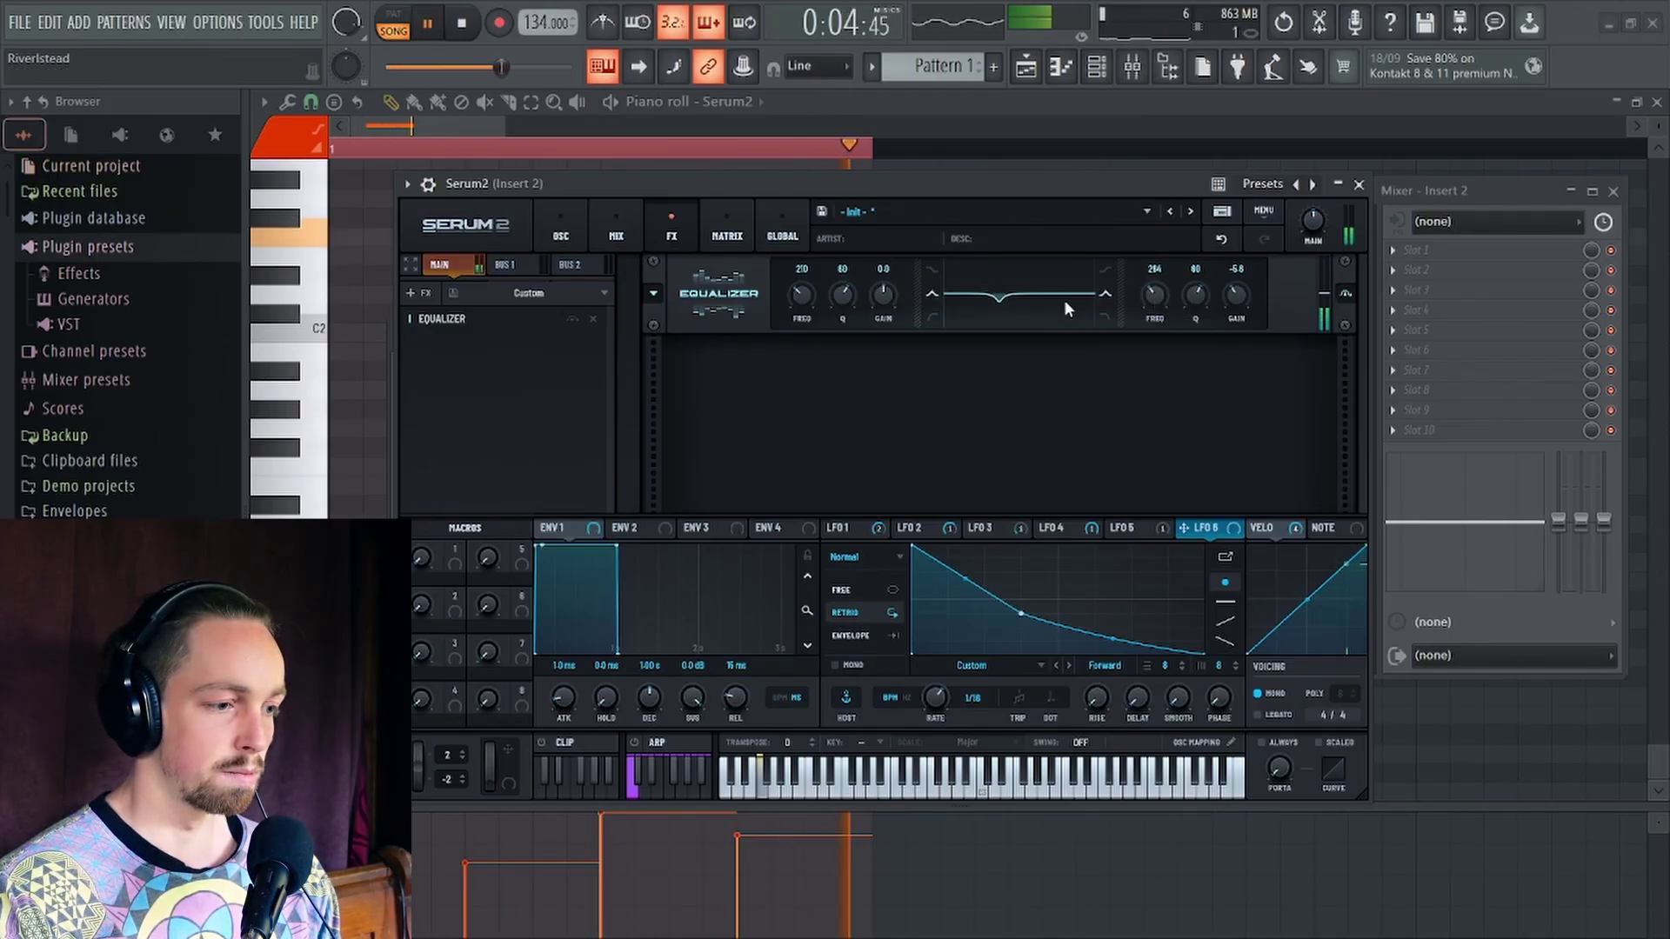
Set the Equalizer's high-band Q to 64, and its low band to Q 63 with a -4.0 dB gain at 210 Hz
drag(1194, 301, 1158, 299)
drag(887, 296, 804, 293)
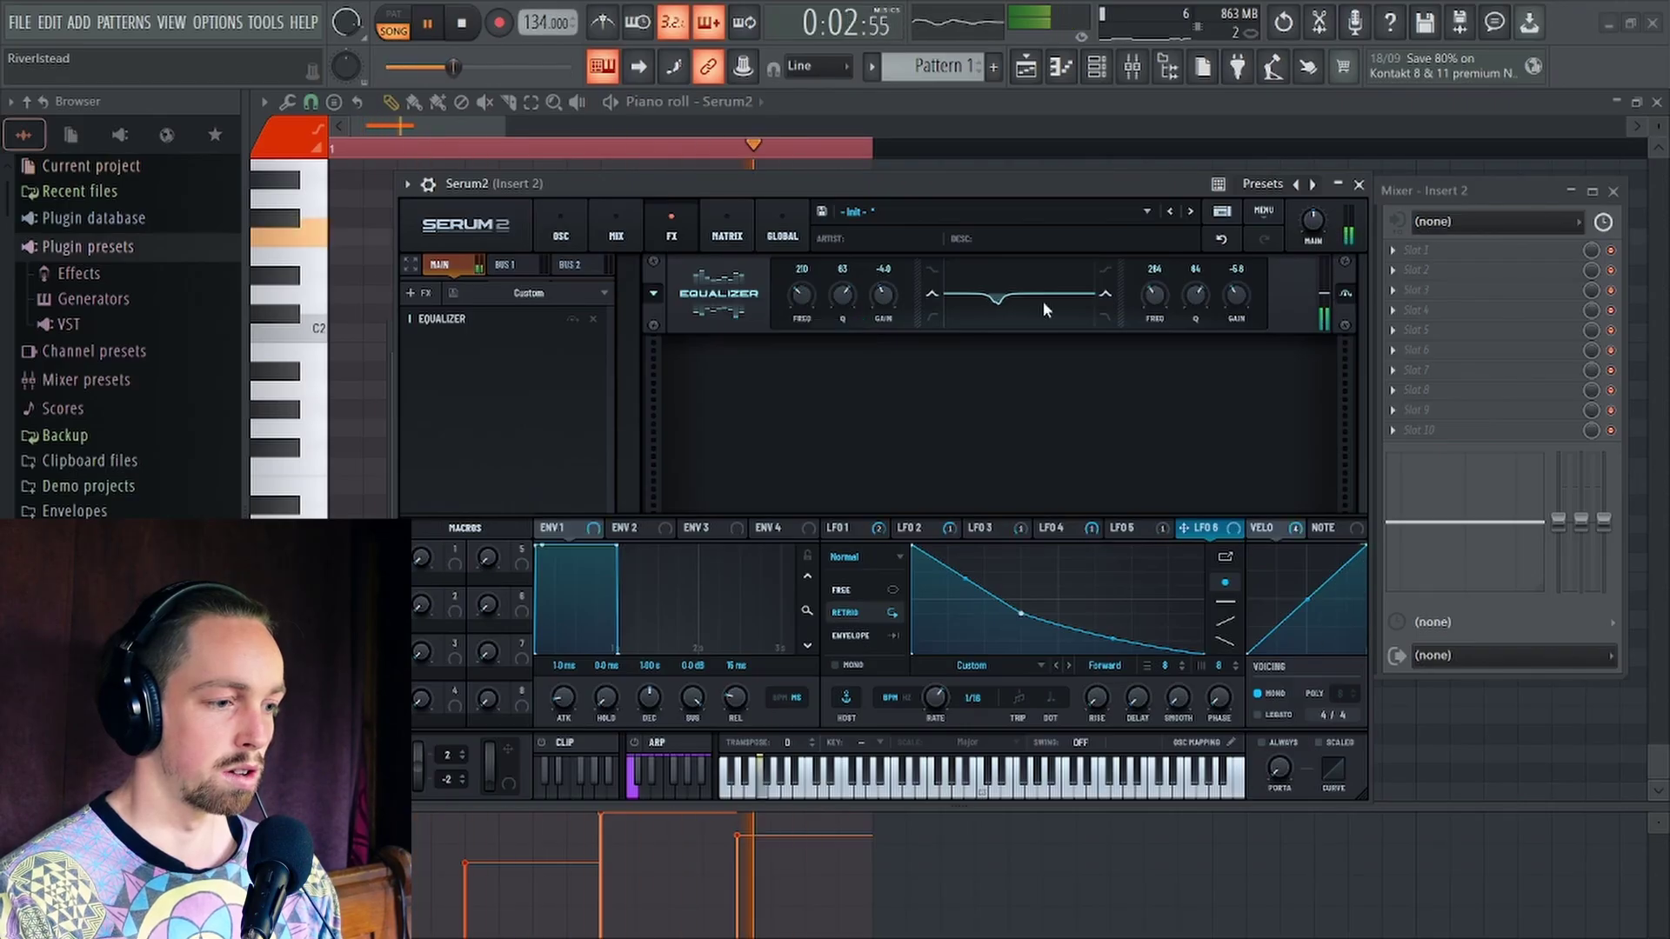
key(space)
Modulate the Equalizer's high-band gain at 14% and low-band gain at 9% with LFO 6, reshaped to hold full level before a steep late drop
drag(1185, 528, 1232, 340)
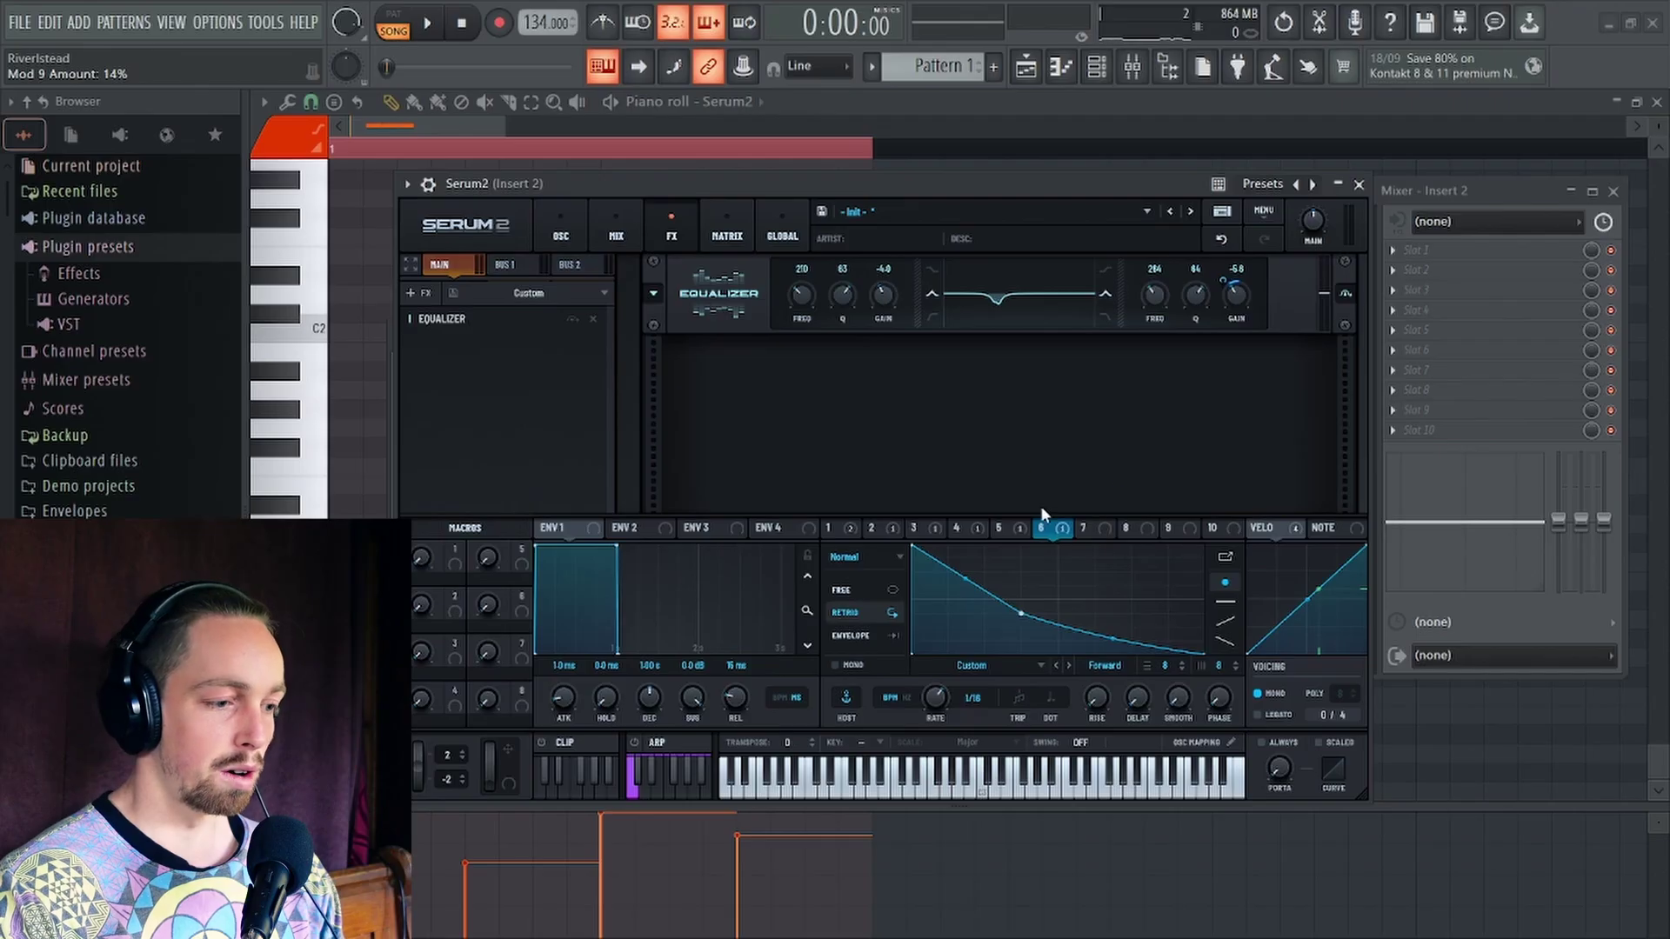
drag(1044, 528, 881, 333)
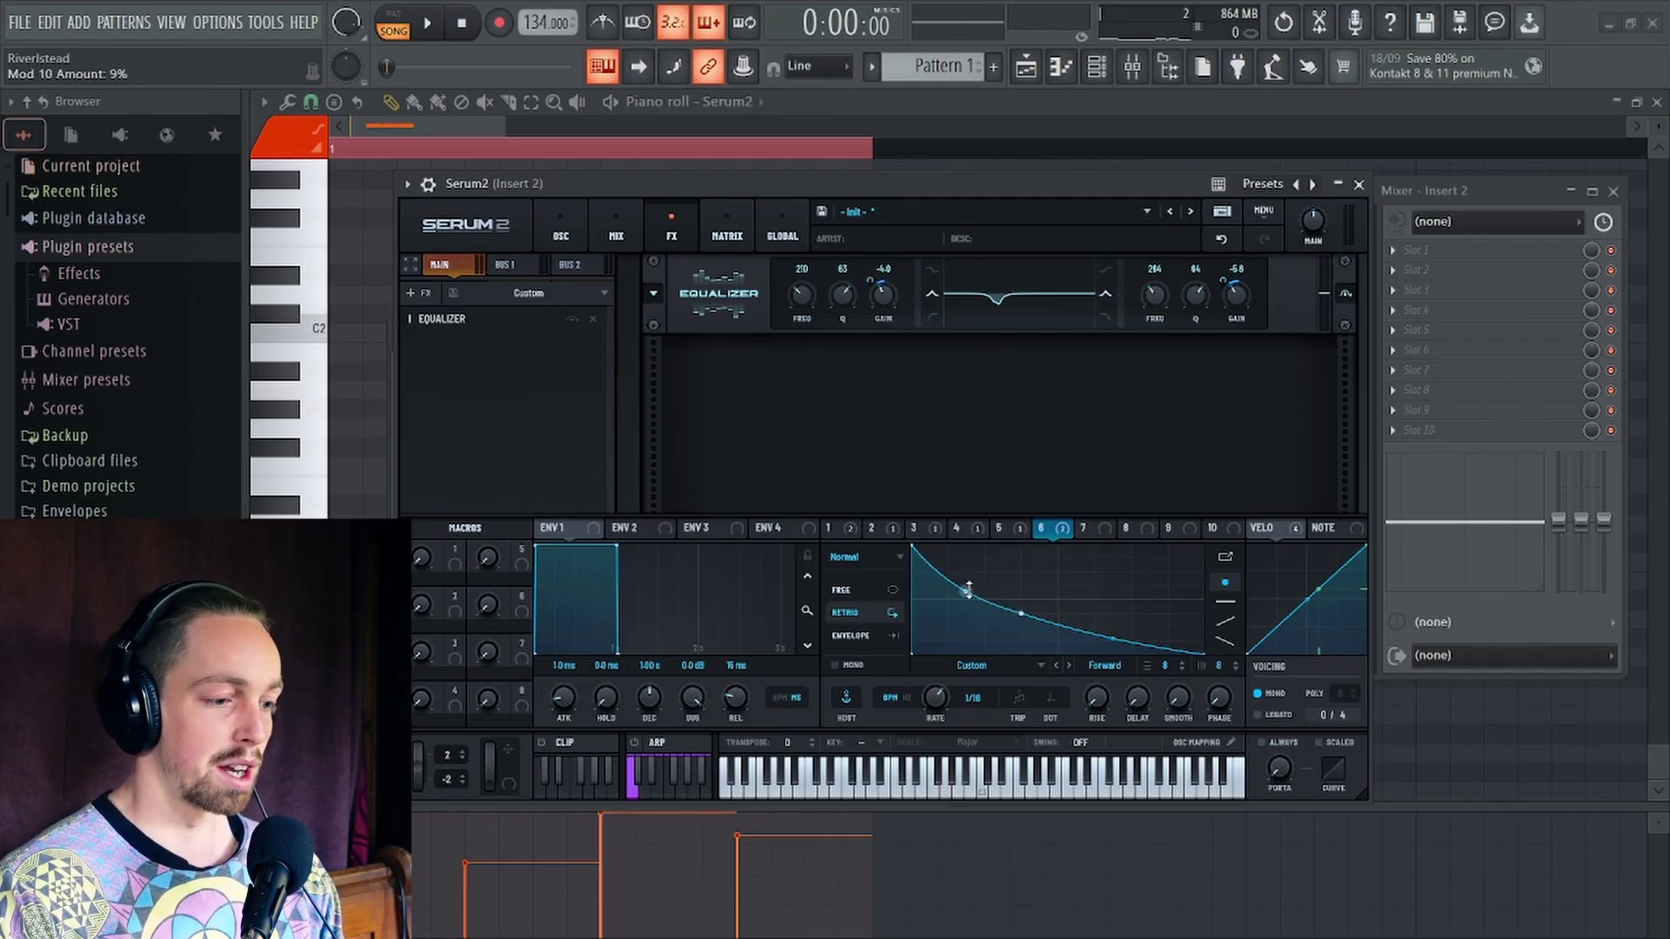
drag(968, 590, 1181, 535)
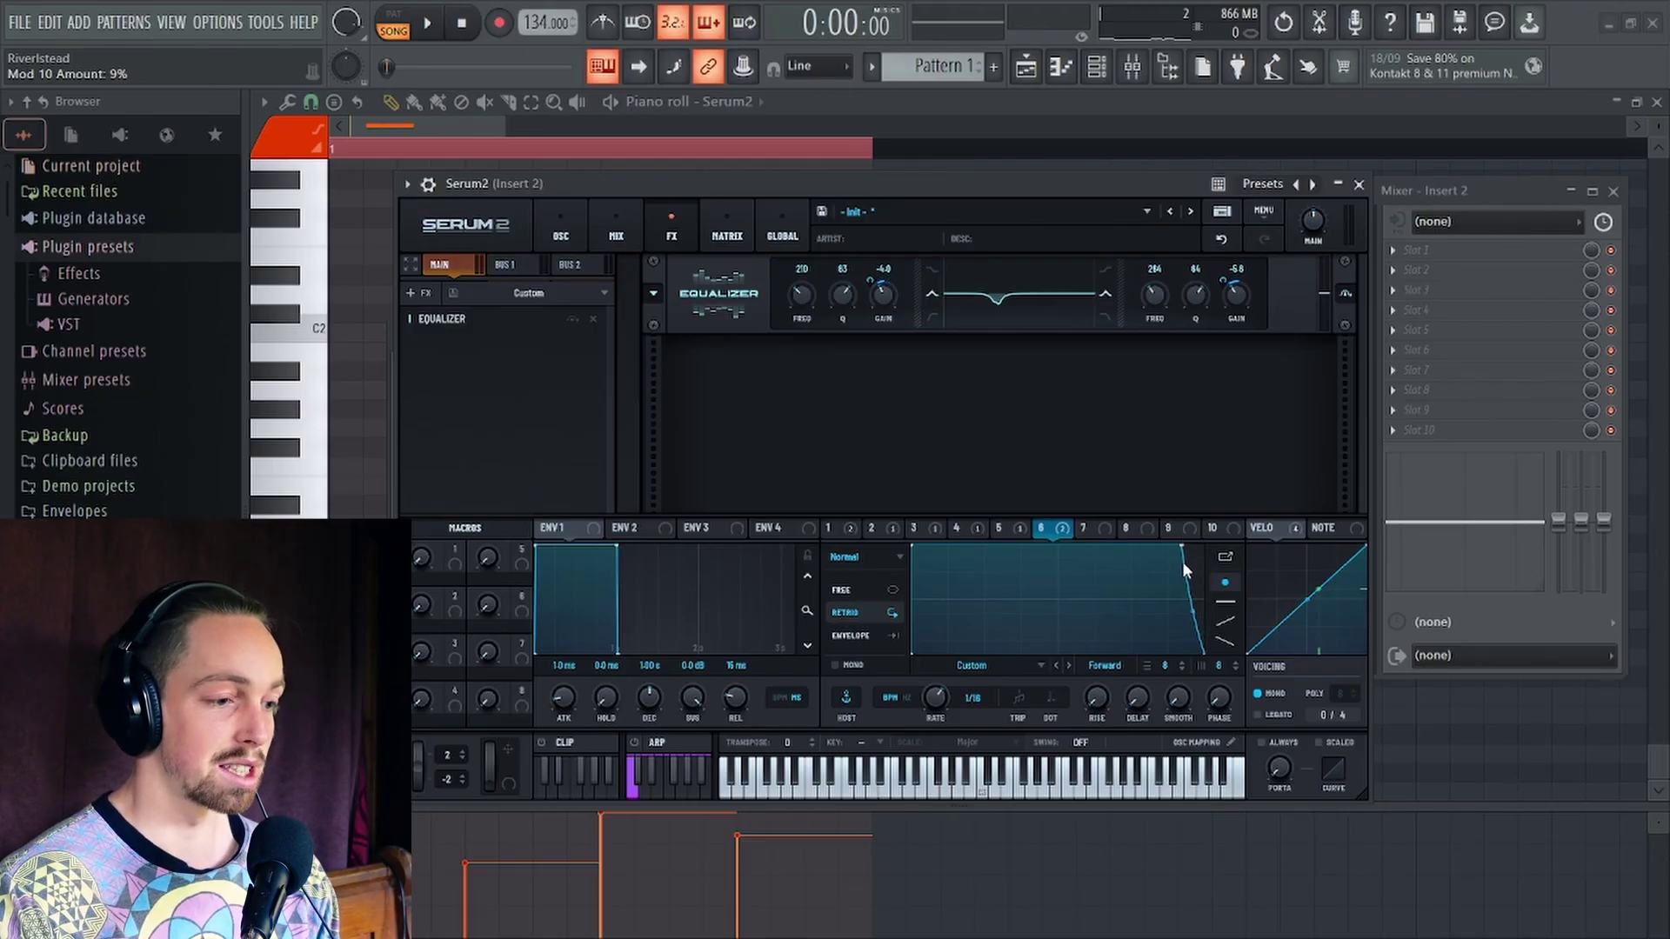
Reshape LFO 6 during playback into a smooth curved decay, falling from full level through a lower, earlier middle point
key(space)
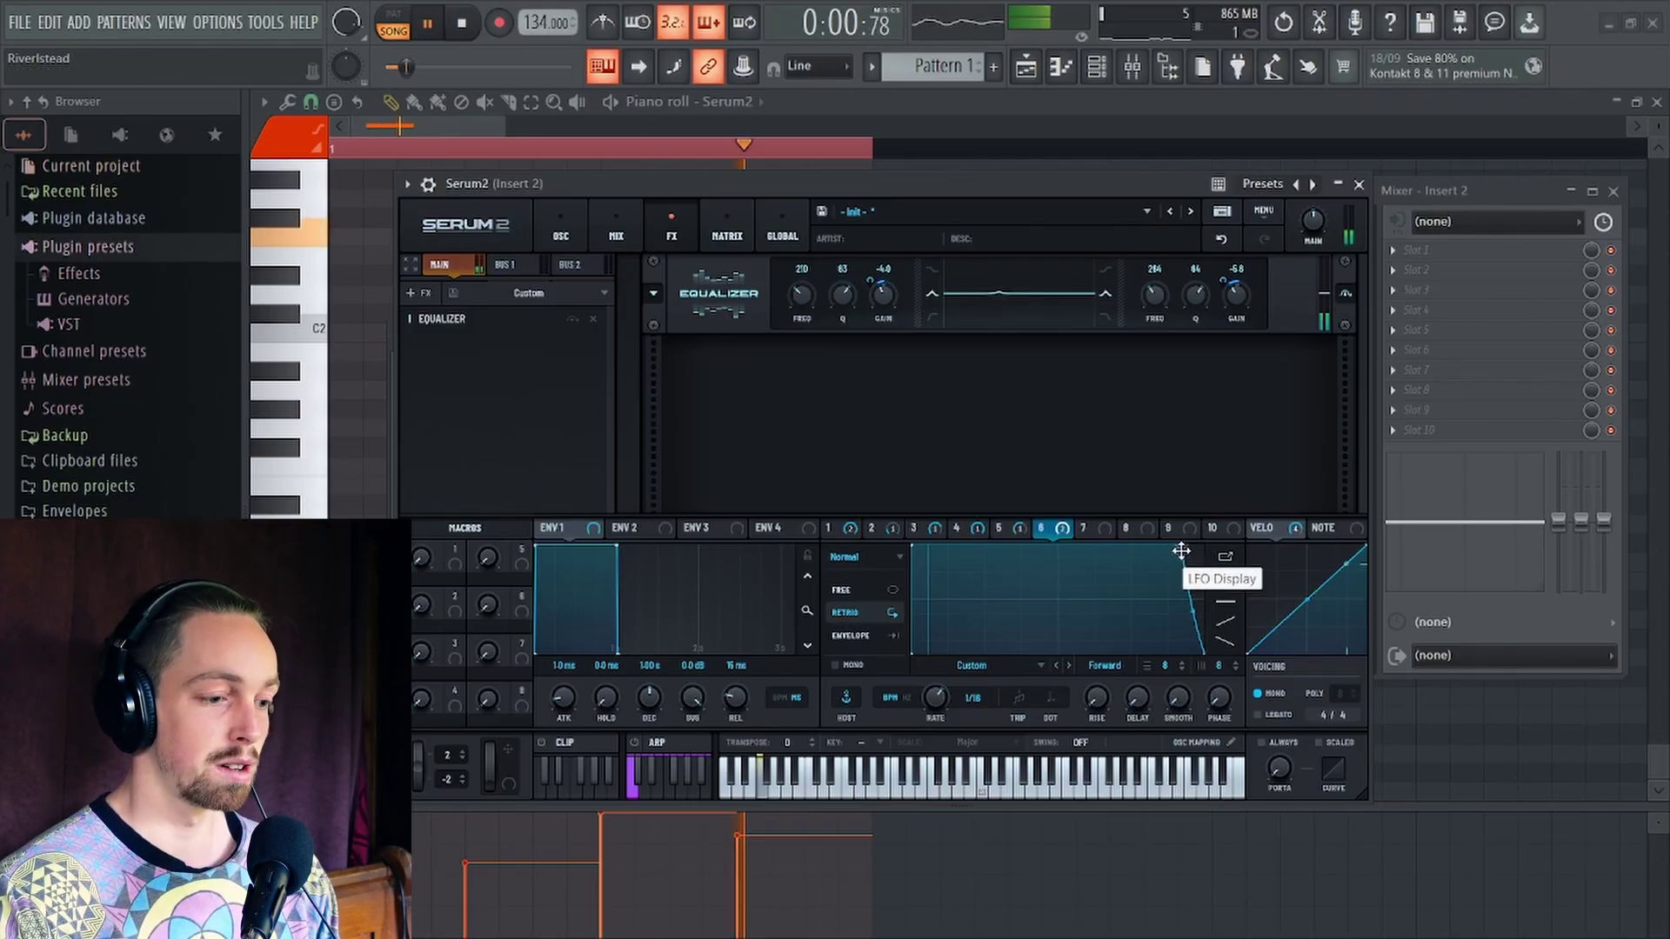
drag(1181, 551, 1134, 641)
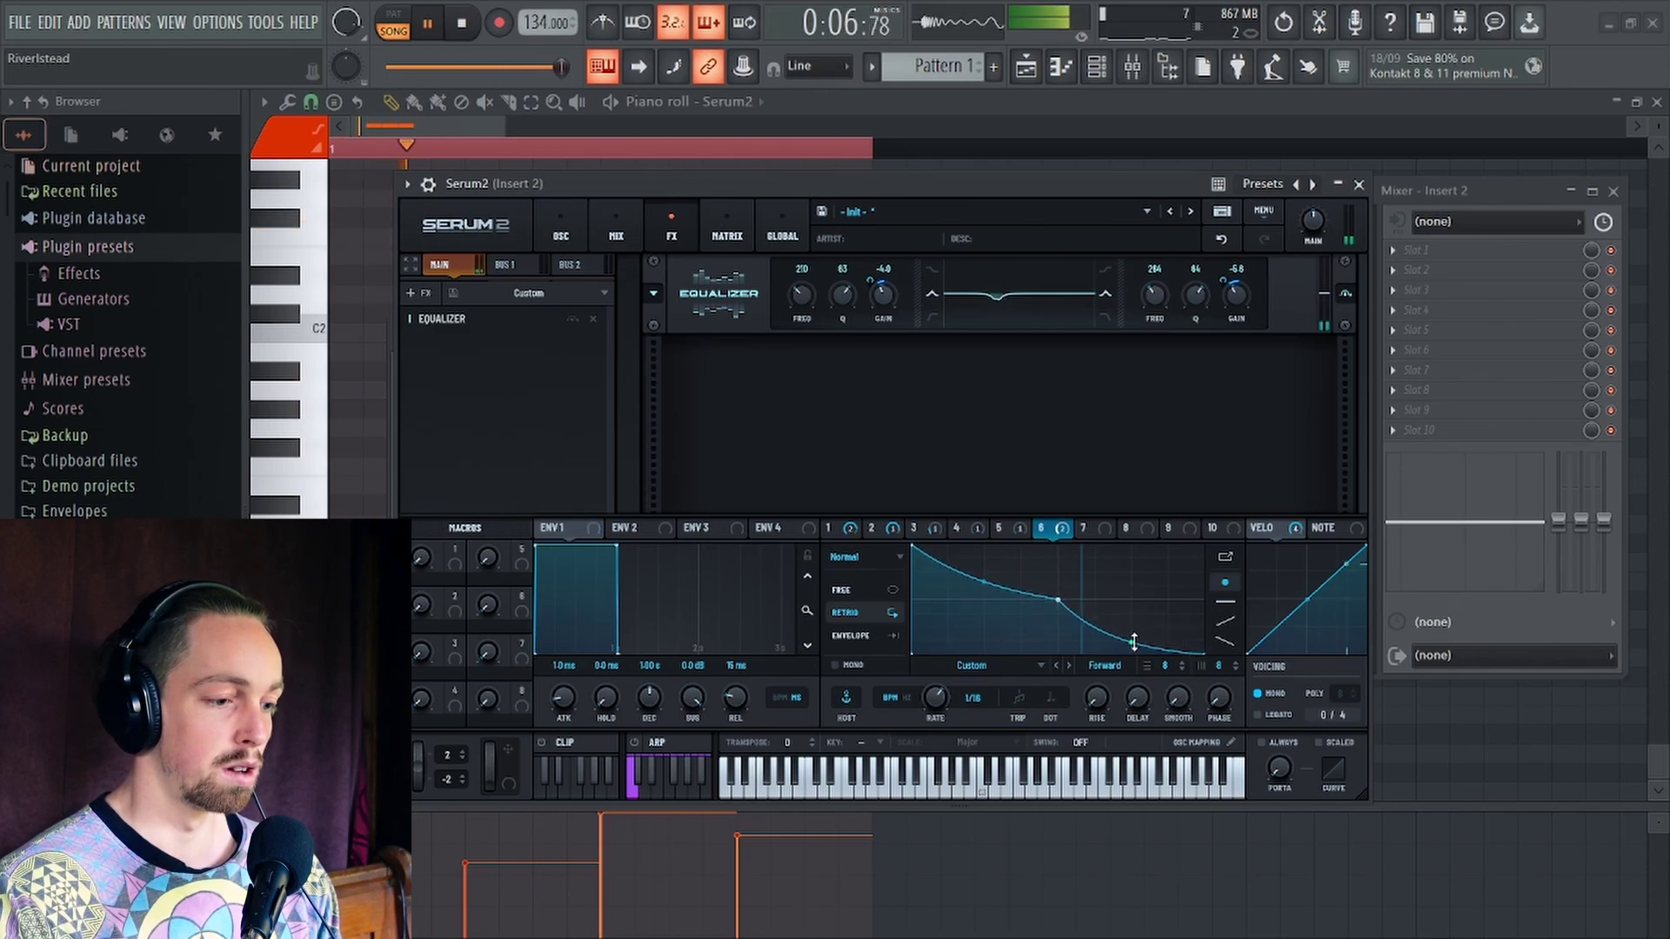
key(space)
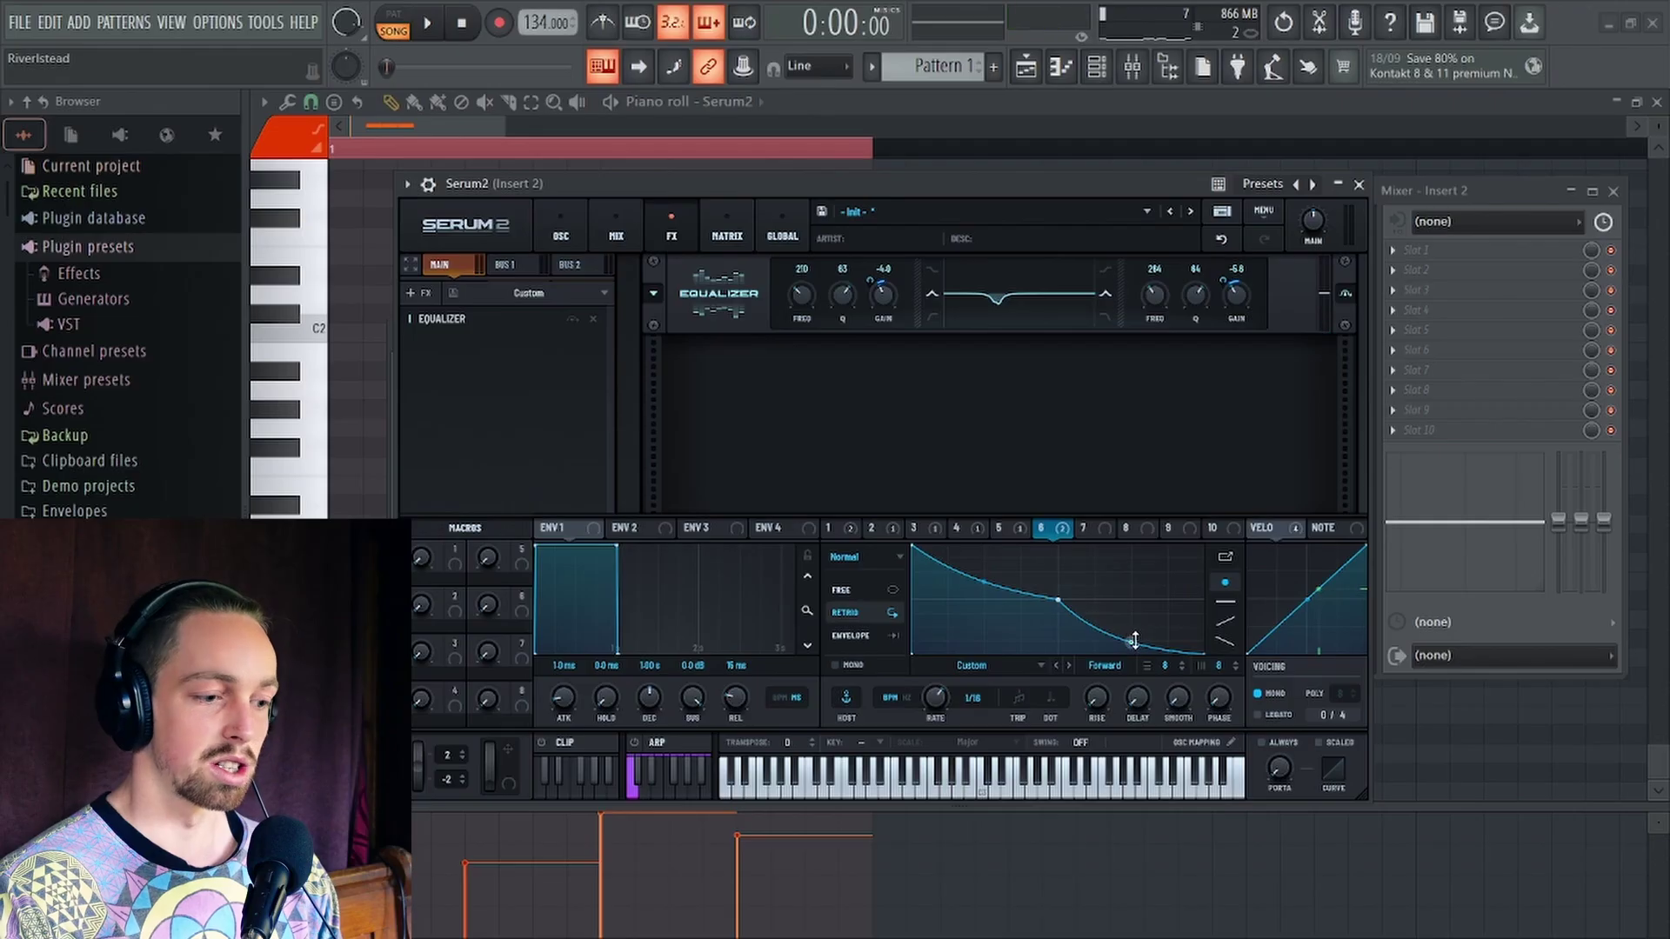
key(space)
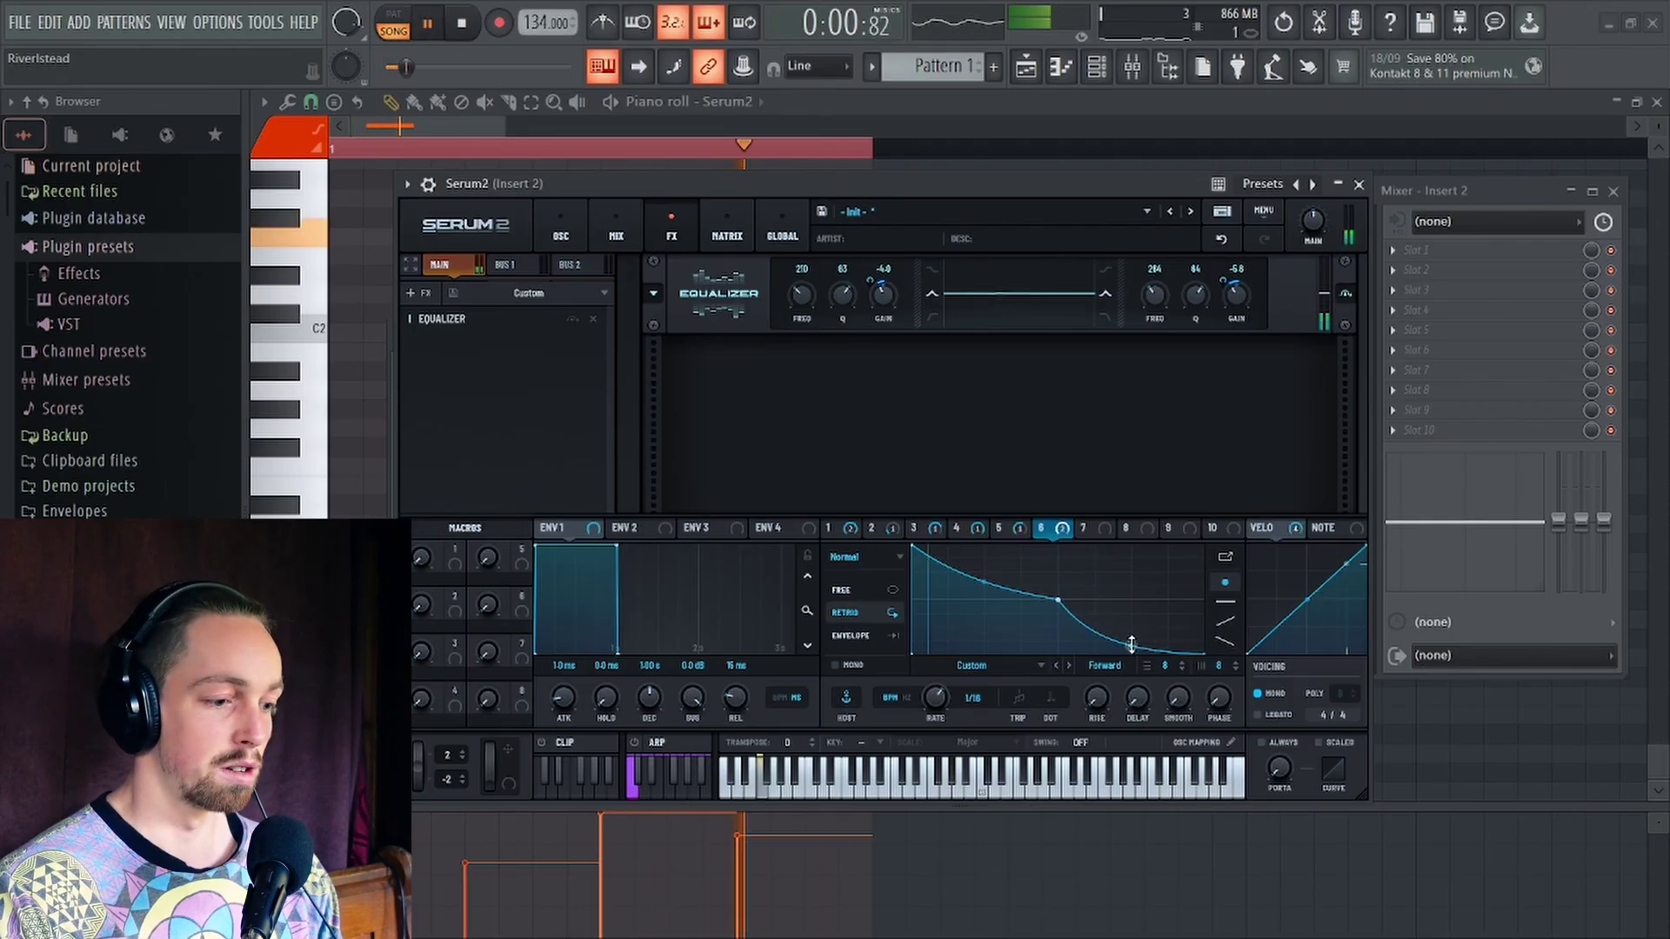
drag(1131, 643, 1003, 607)
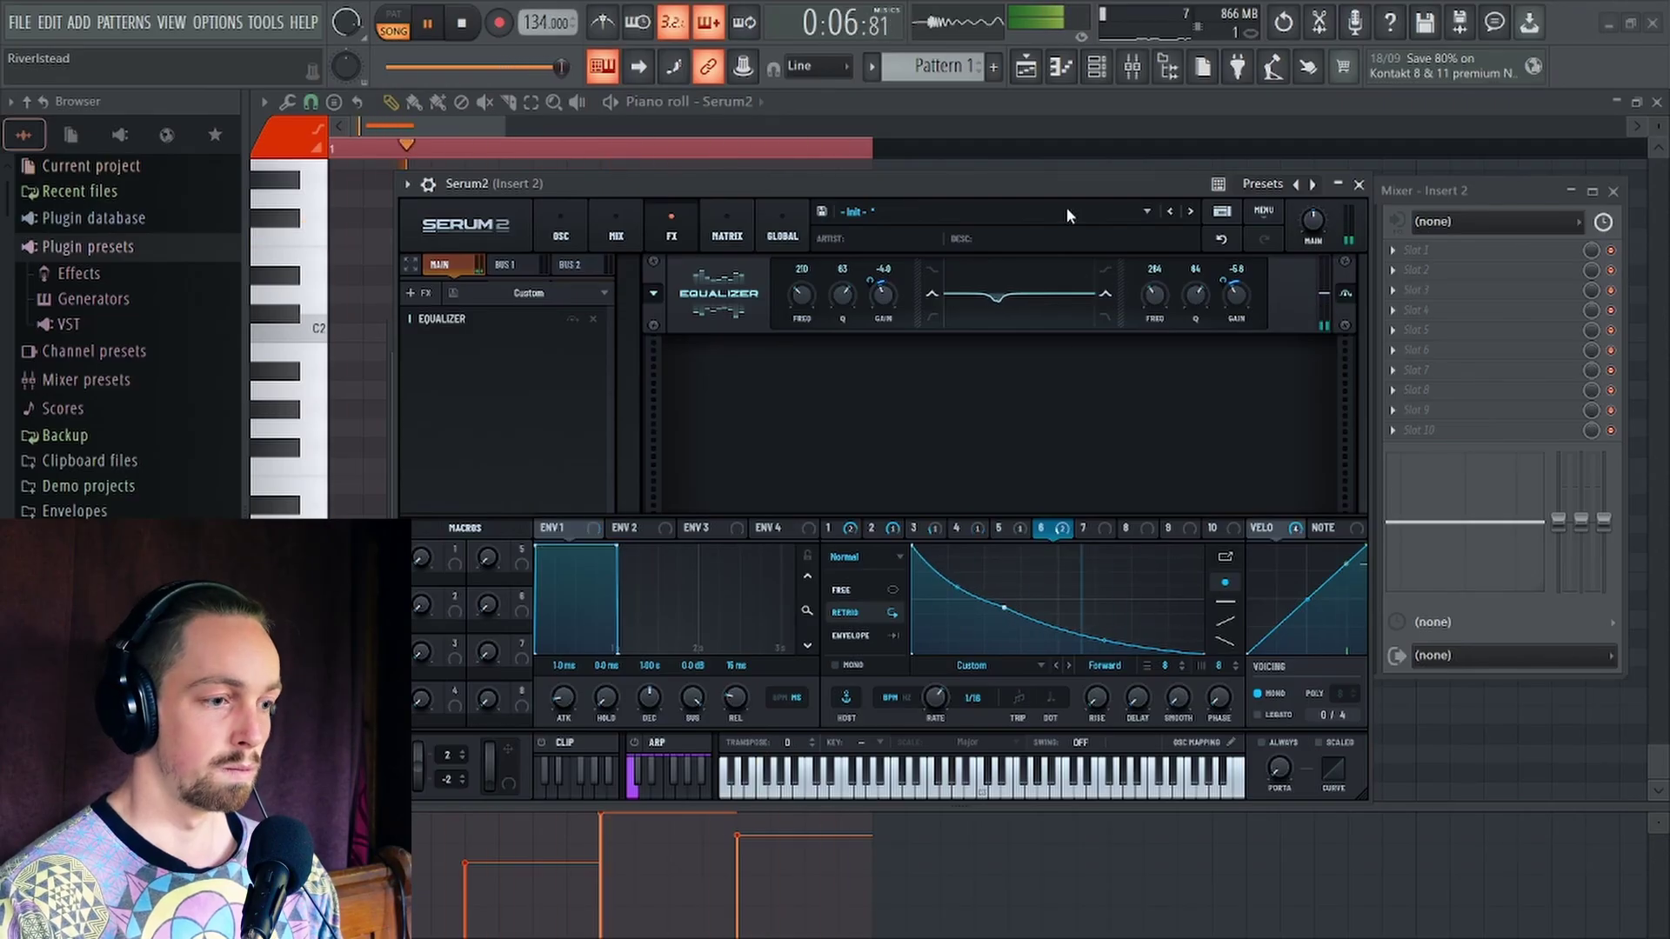
drag(1067, 179, 1042, 117)
key(space)
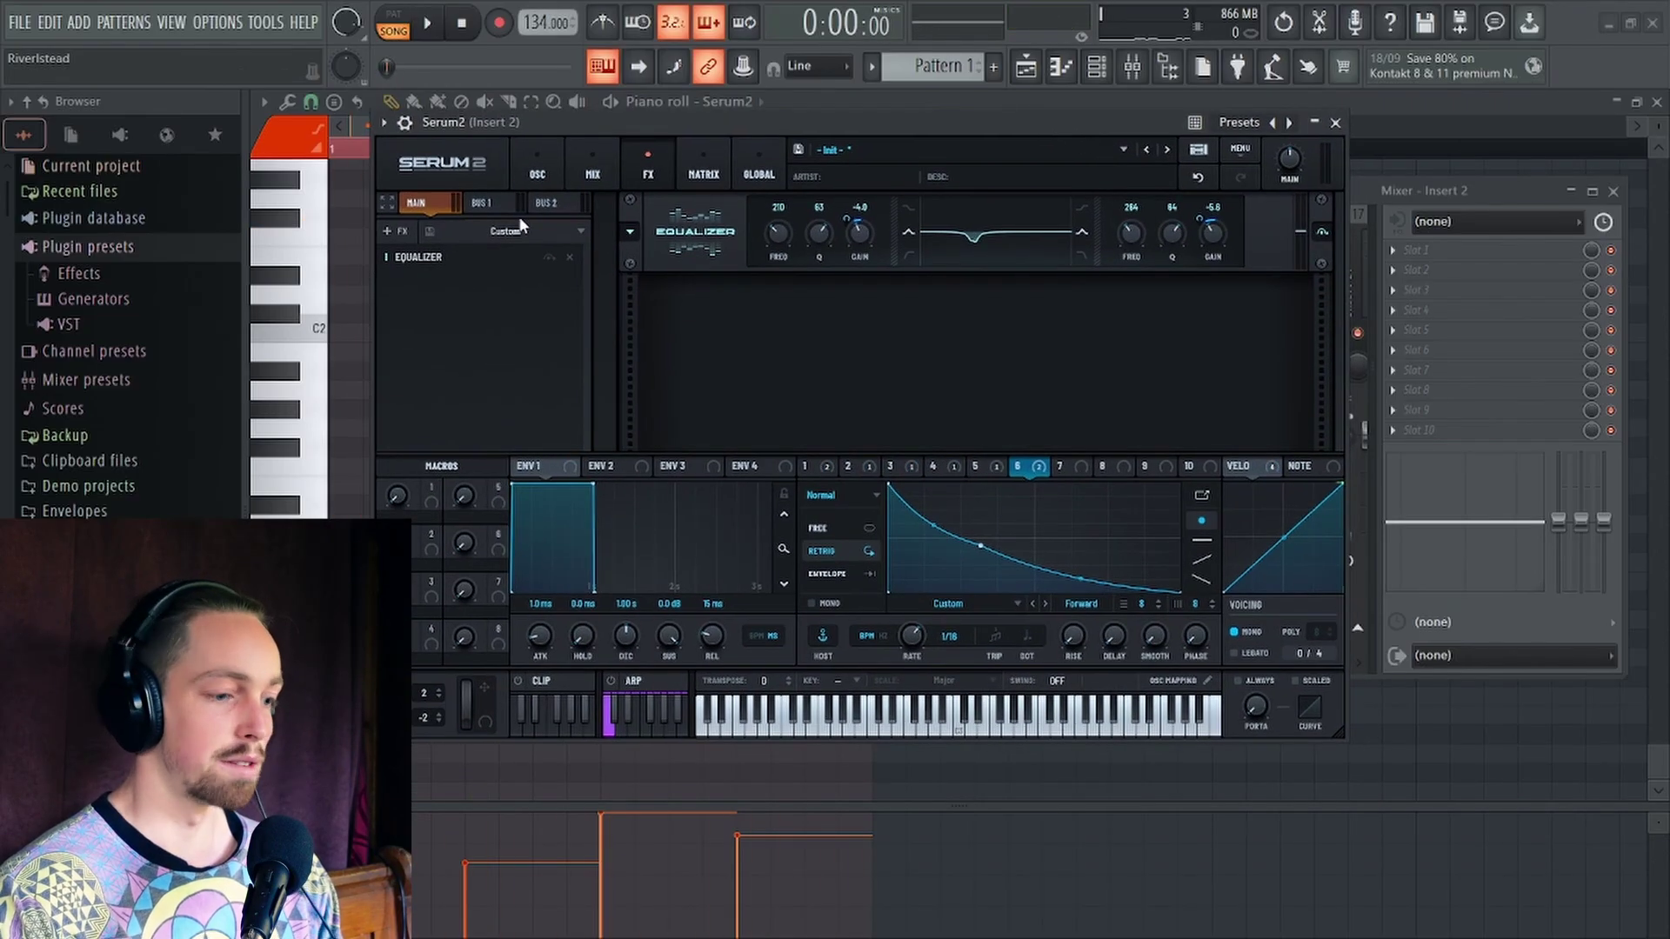
Add a Utility to the main effects and reshape LFO 7 to hold full level until a near-vertical drop at the end
click(1075, 466)
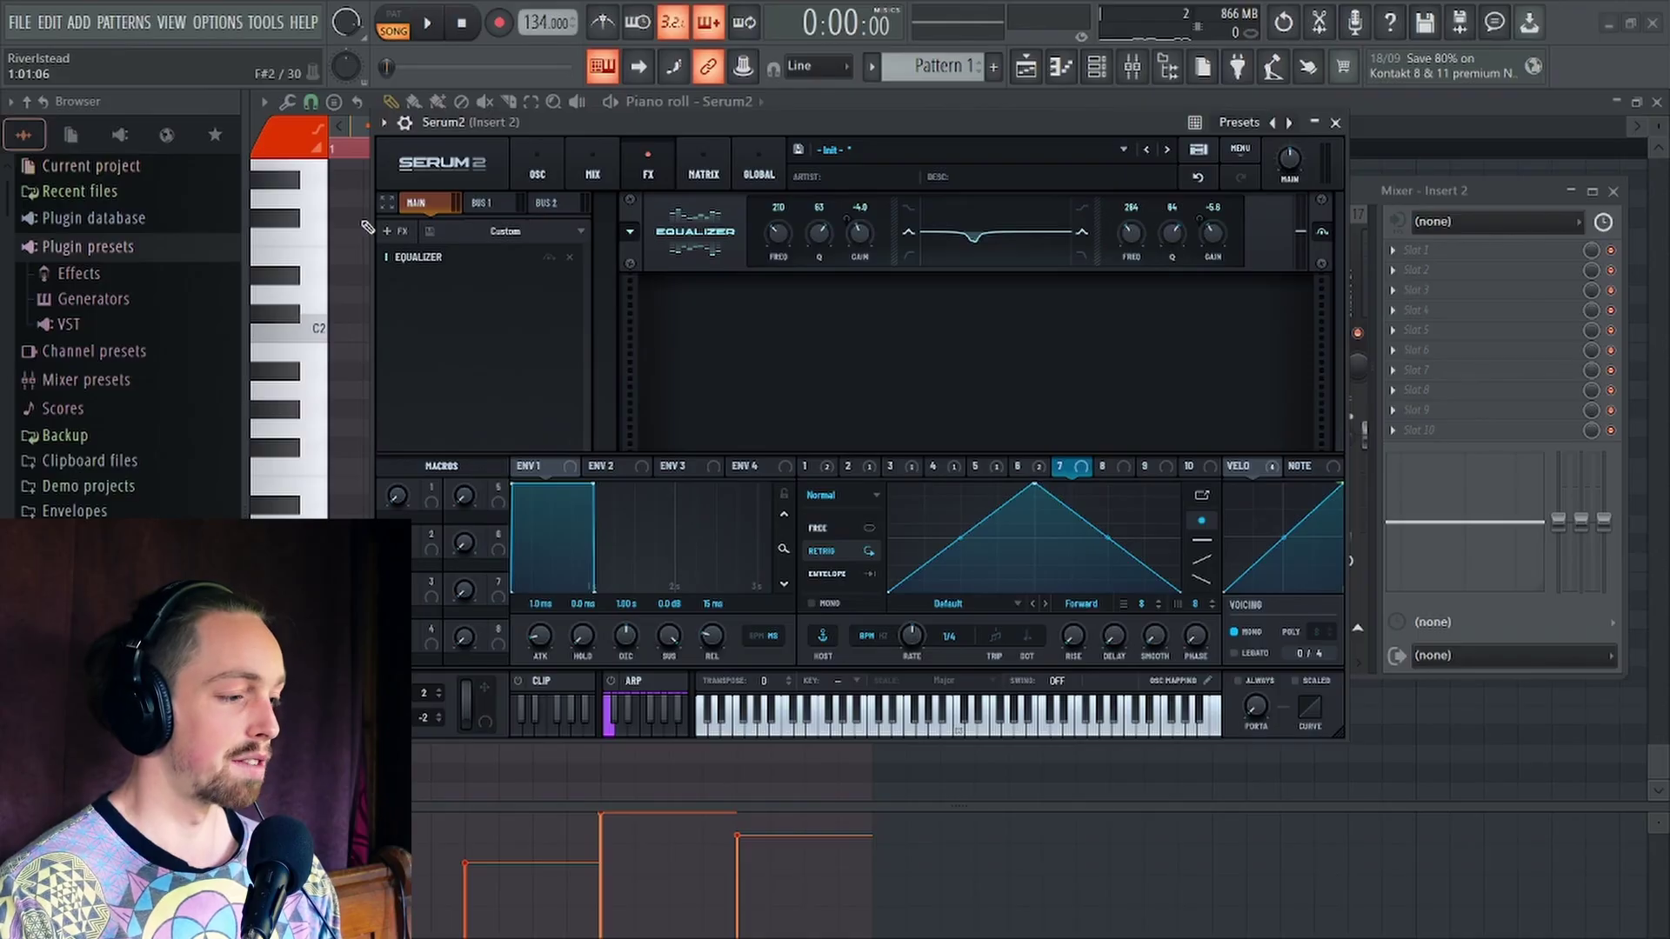
click(387, 231)
click(432, 597)
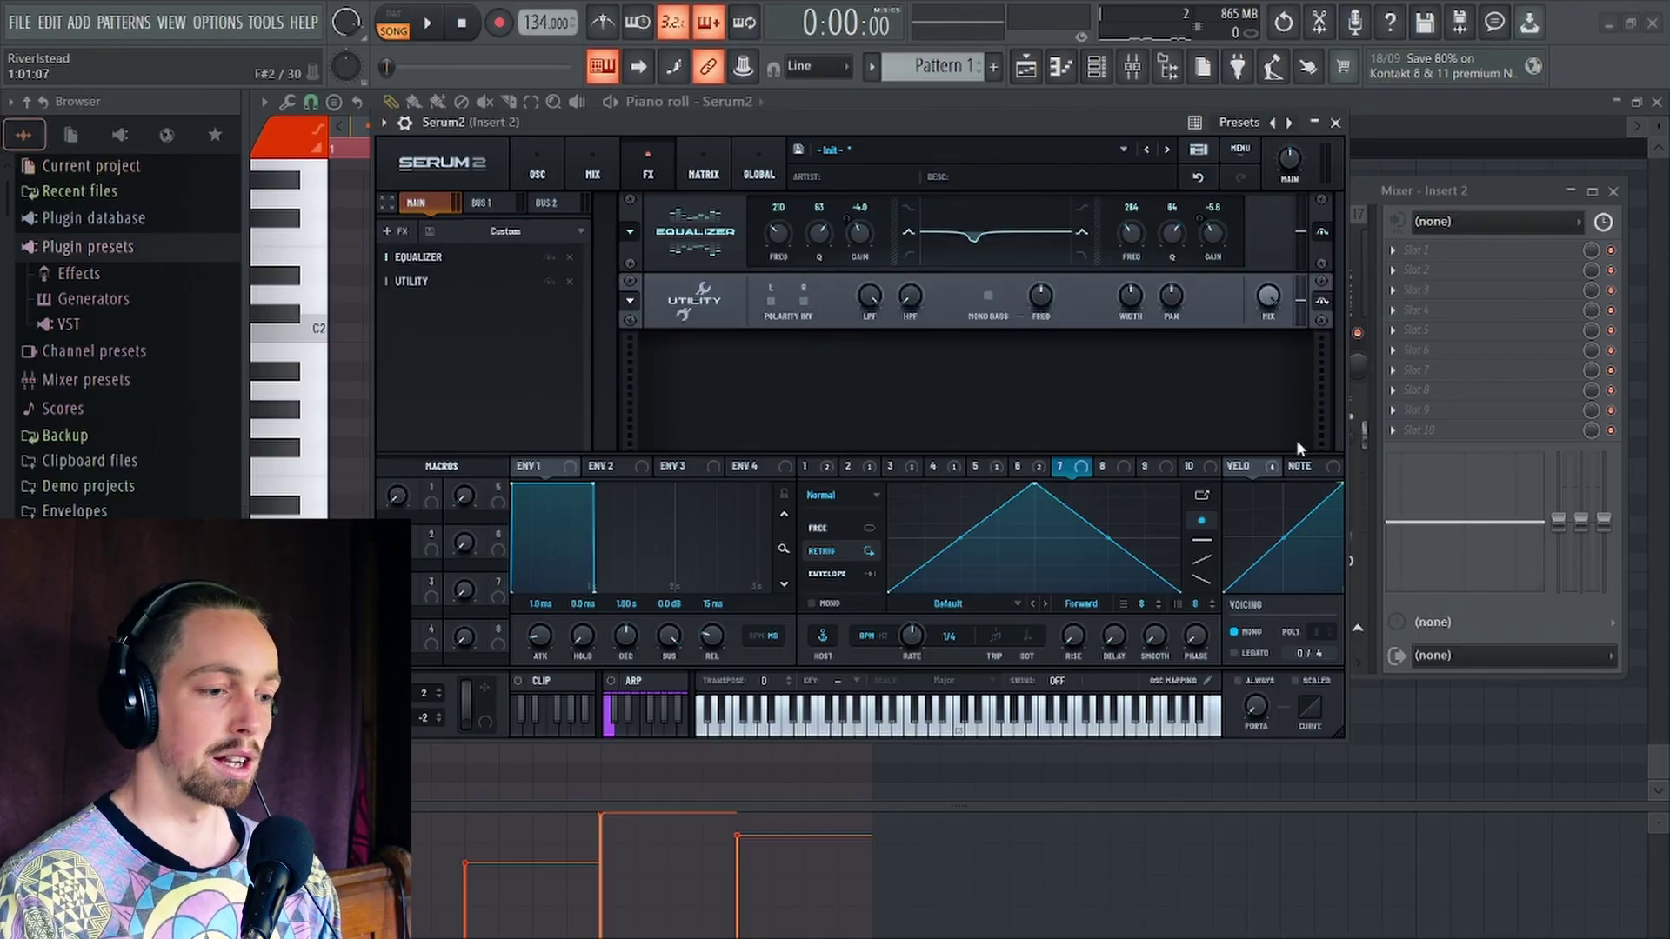
drag(1035, 484, 856, 394)
Lower the Utility's output level, modulate it at 55% with LFO 7, and set that LFO's rate to 1/16
drag(1151, 508, 1166, 453)
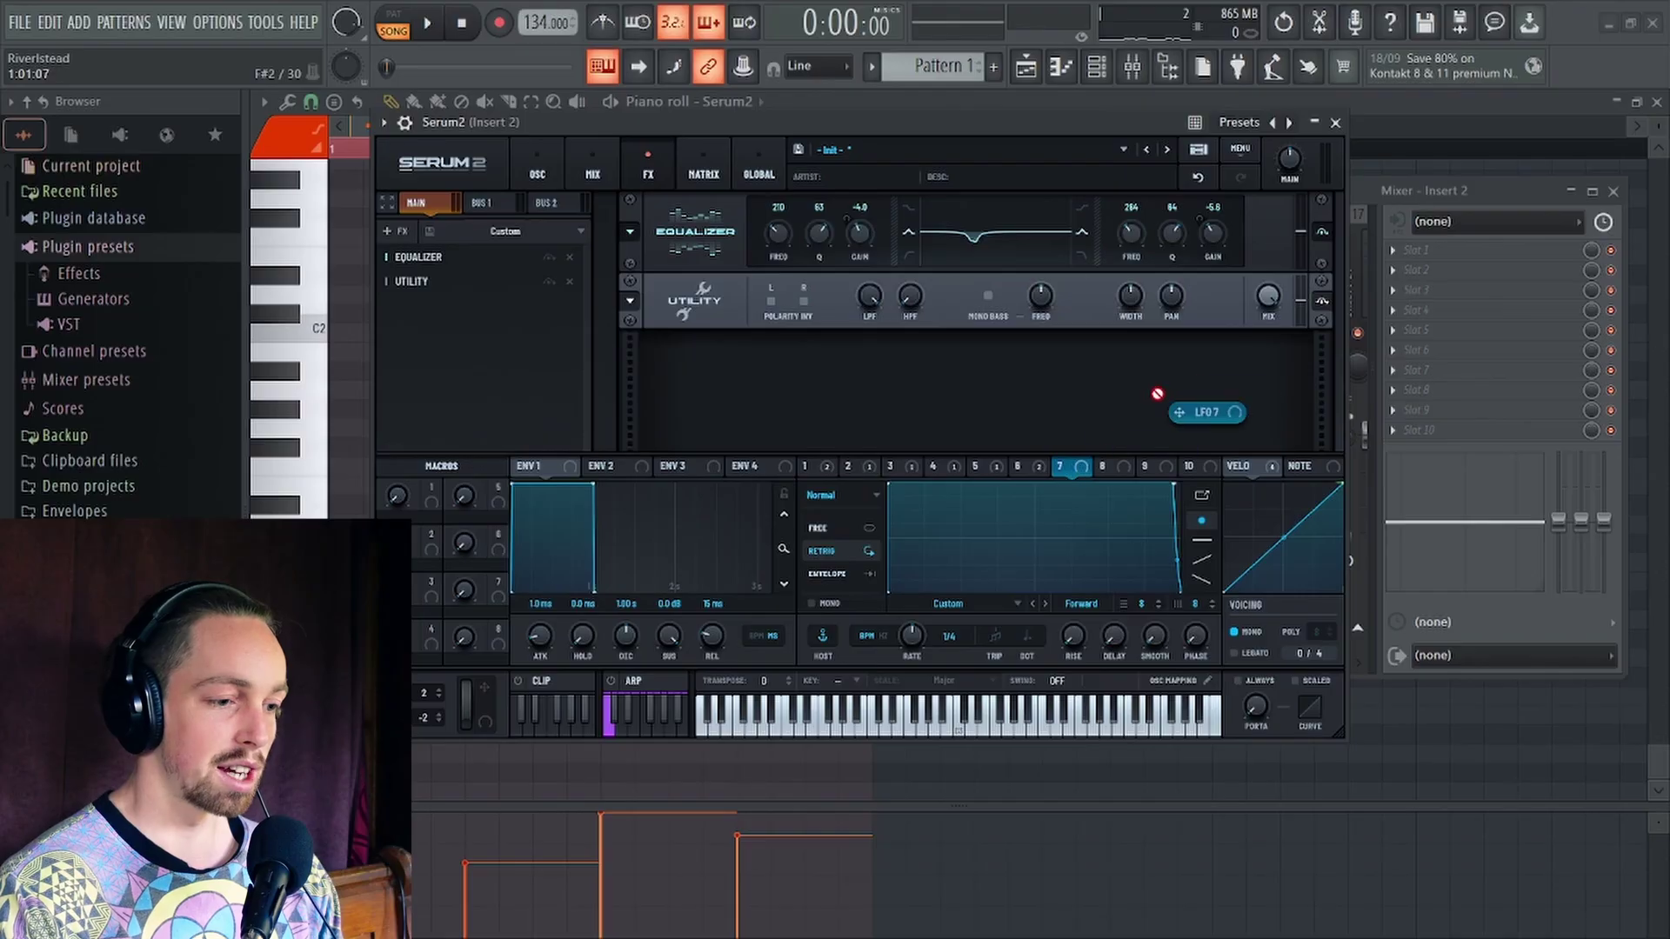
drag(1298, 301, 1307, 414)
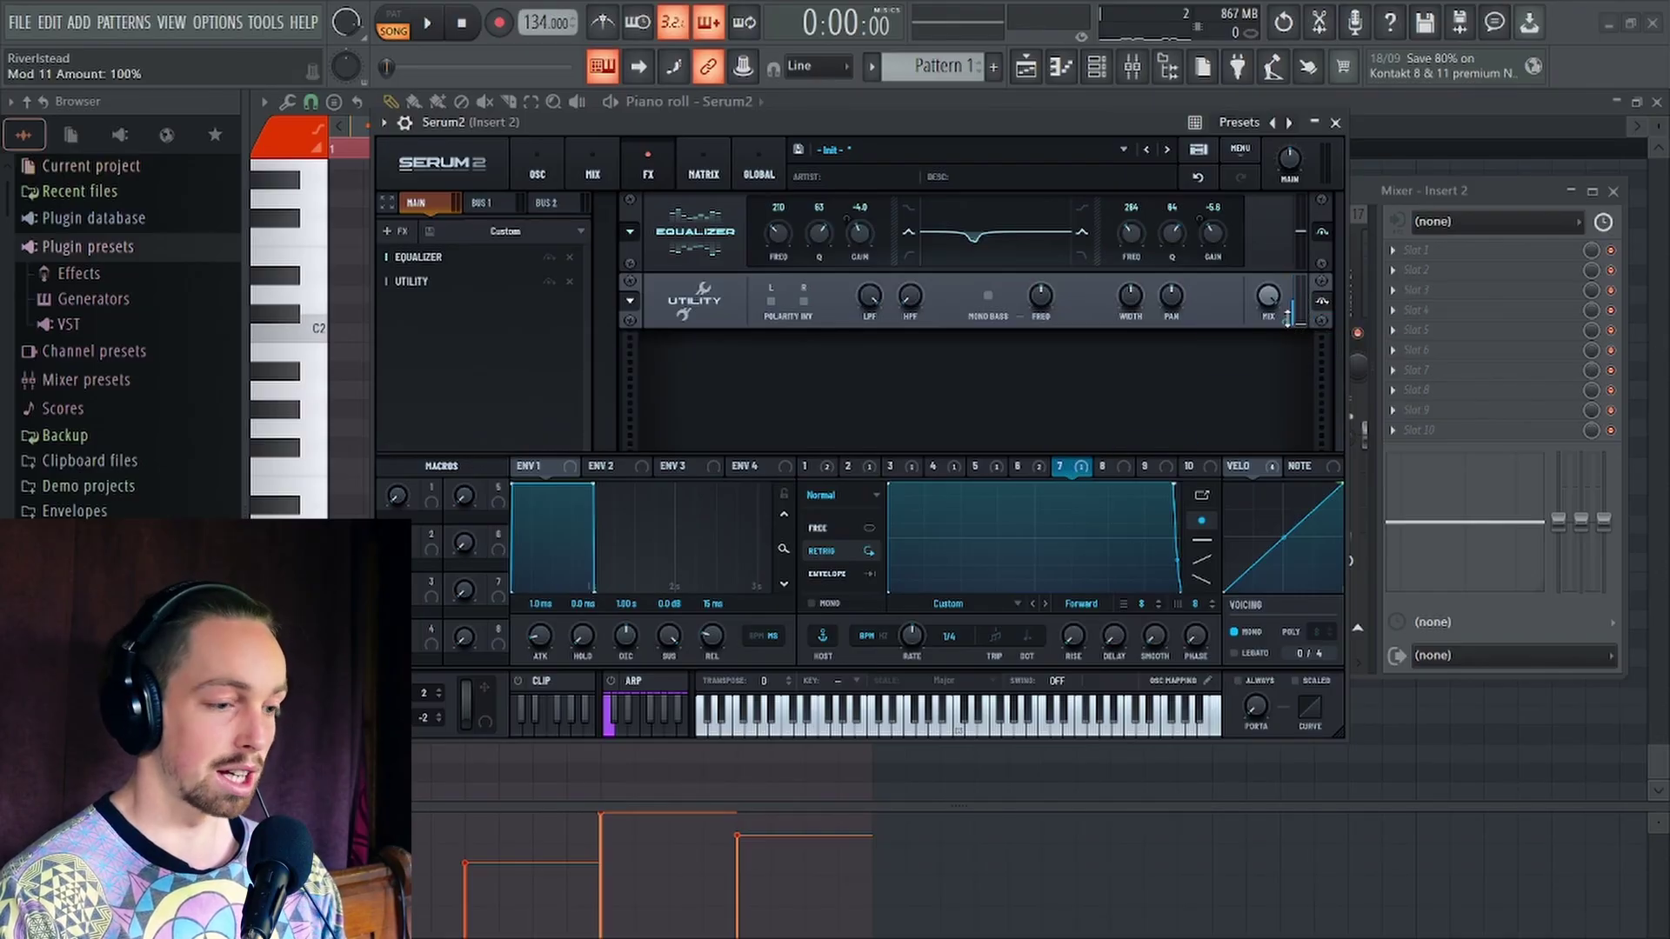
drag(1287, 322, 1285, 344)
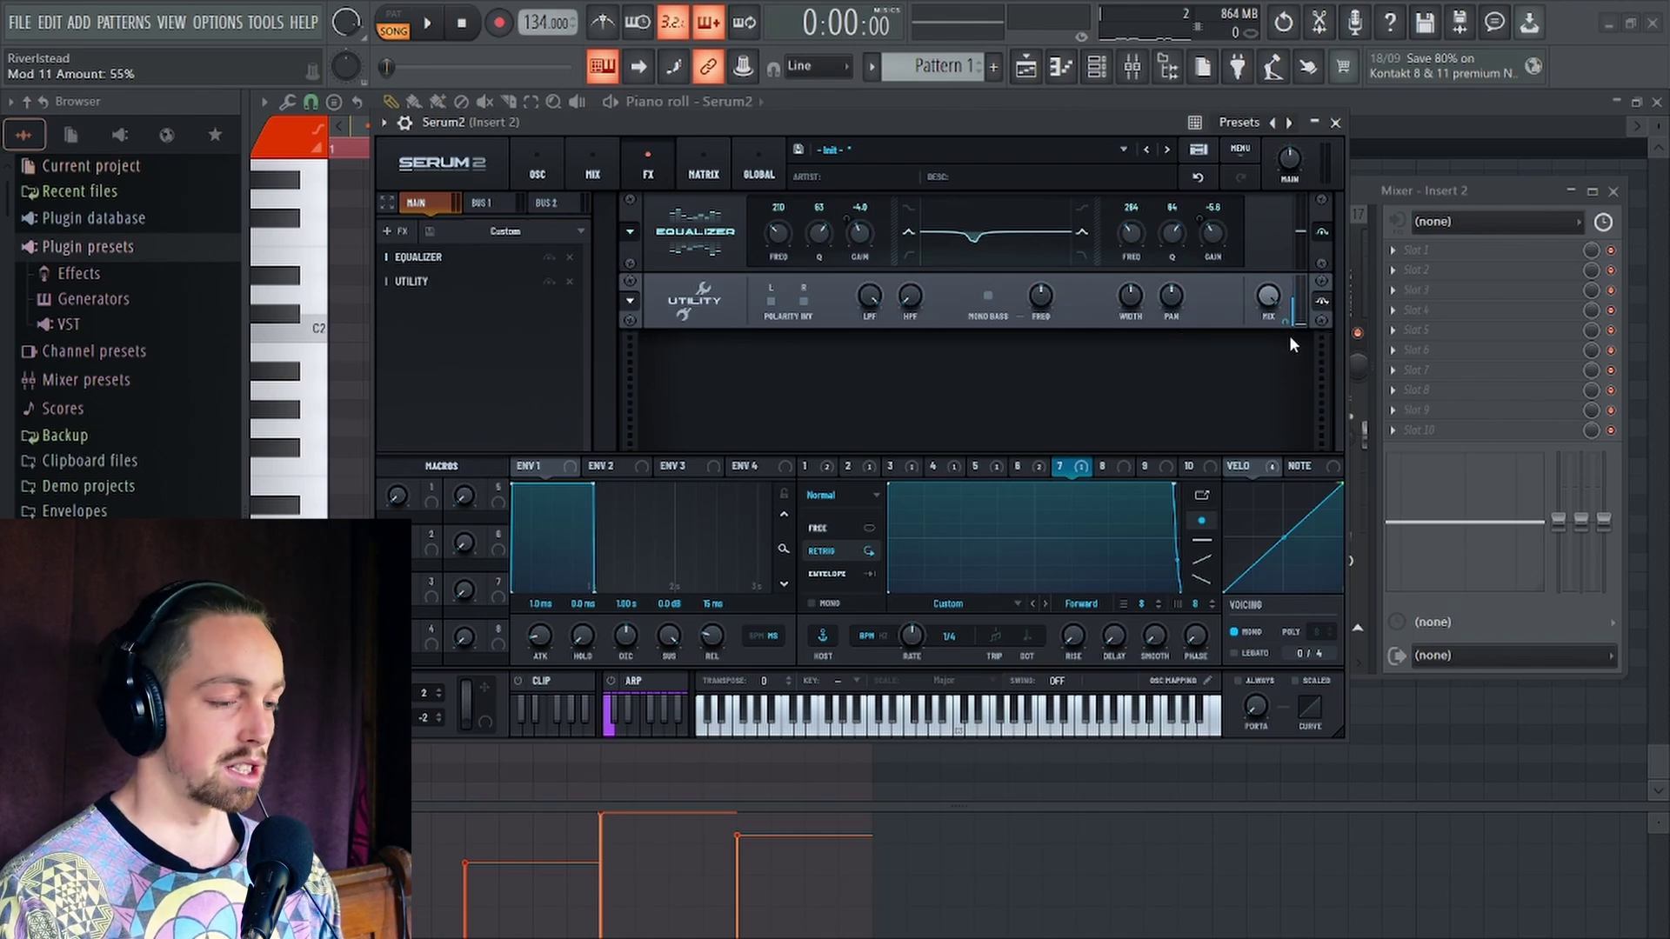
drag(912, 638, 911, 627)
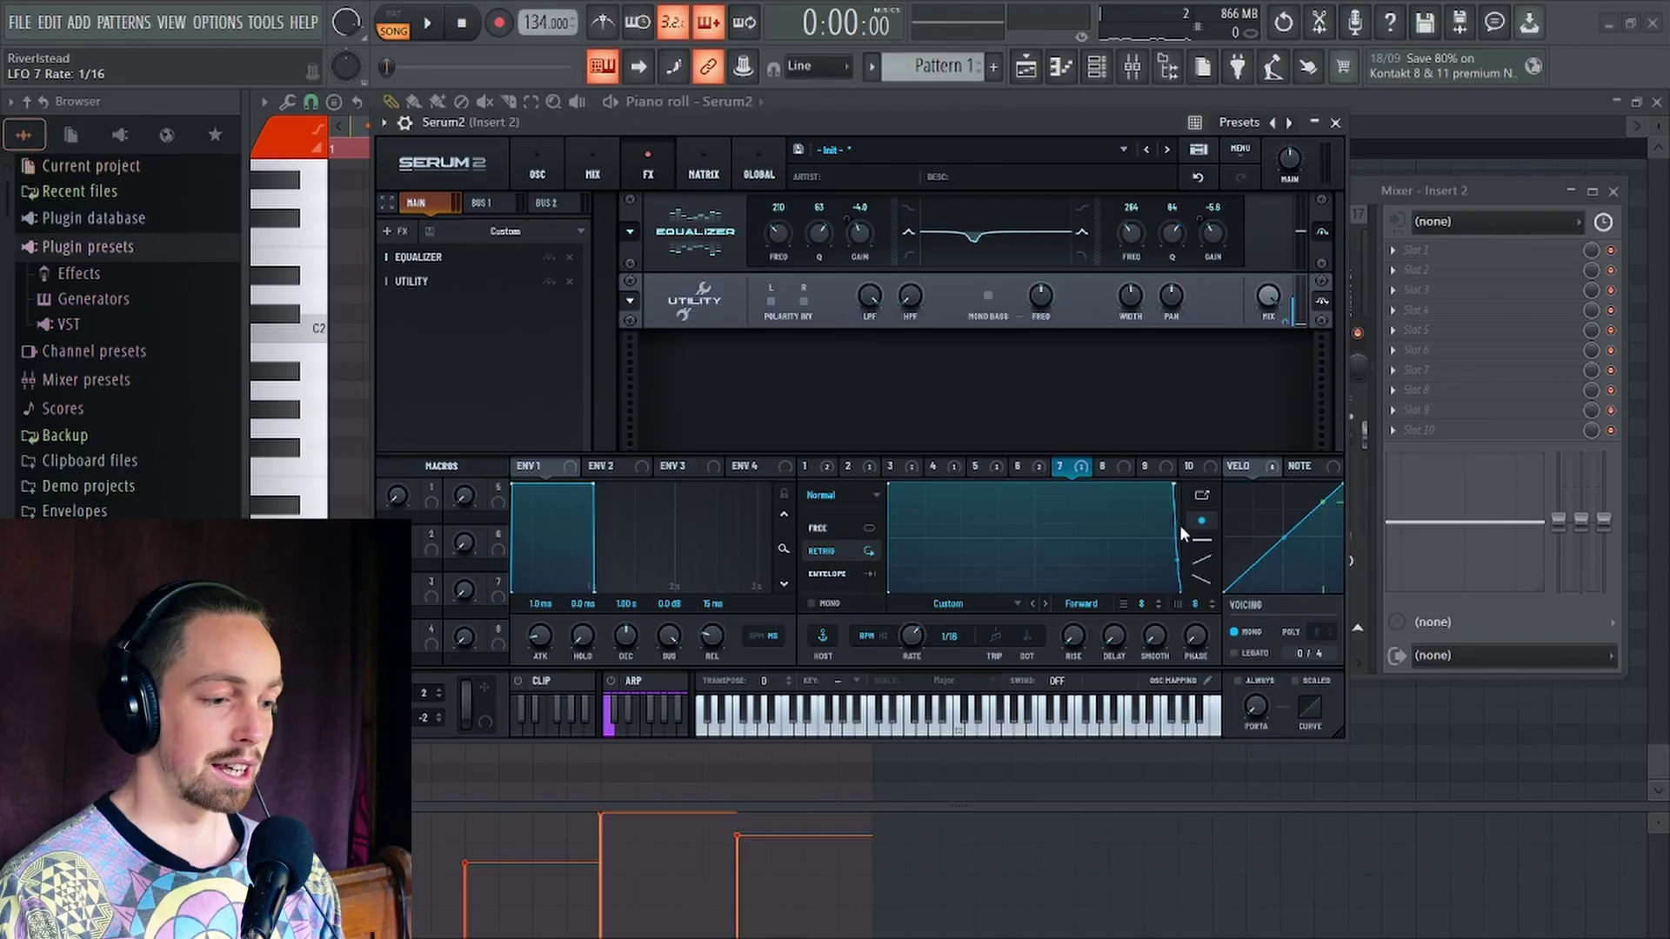
Play the playlist arrangement and raise the Insert 2 mixer volume to 0.9 dB
drag(954, 129, 900, 150)
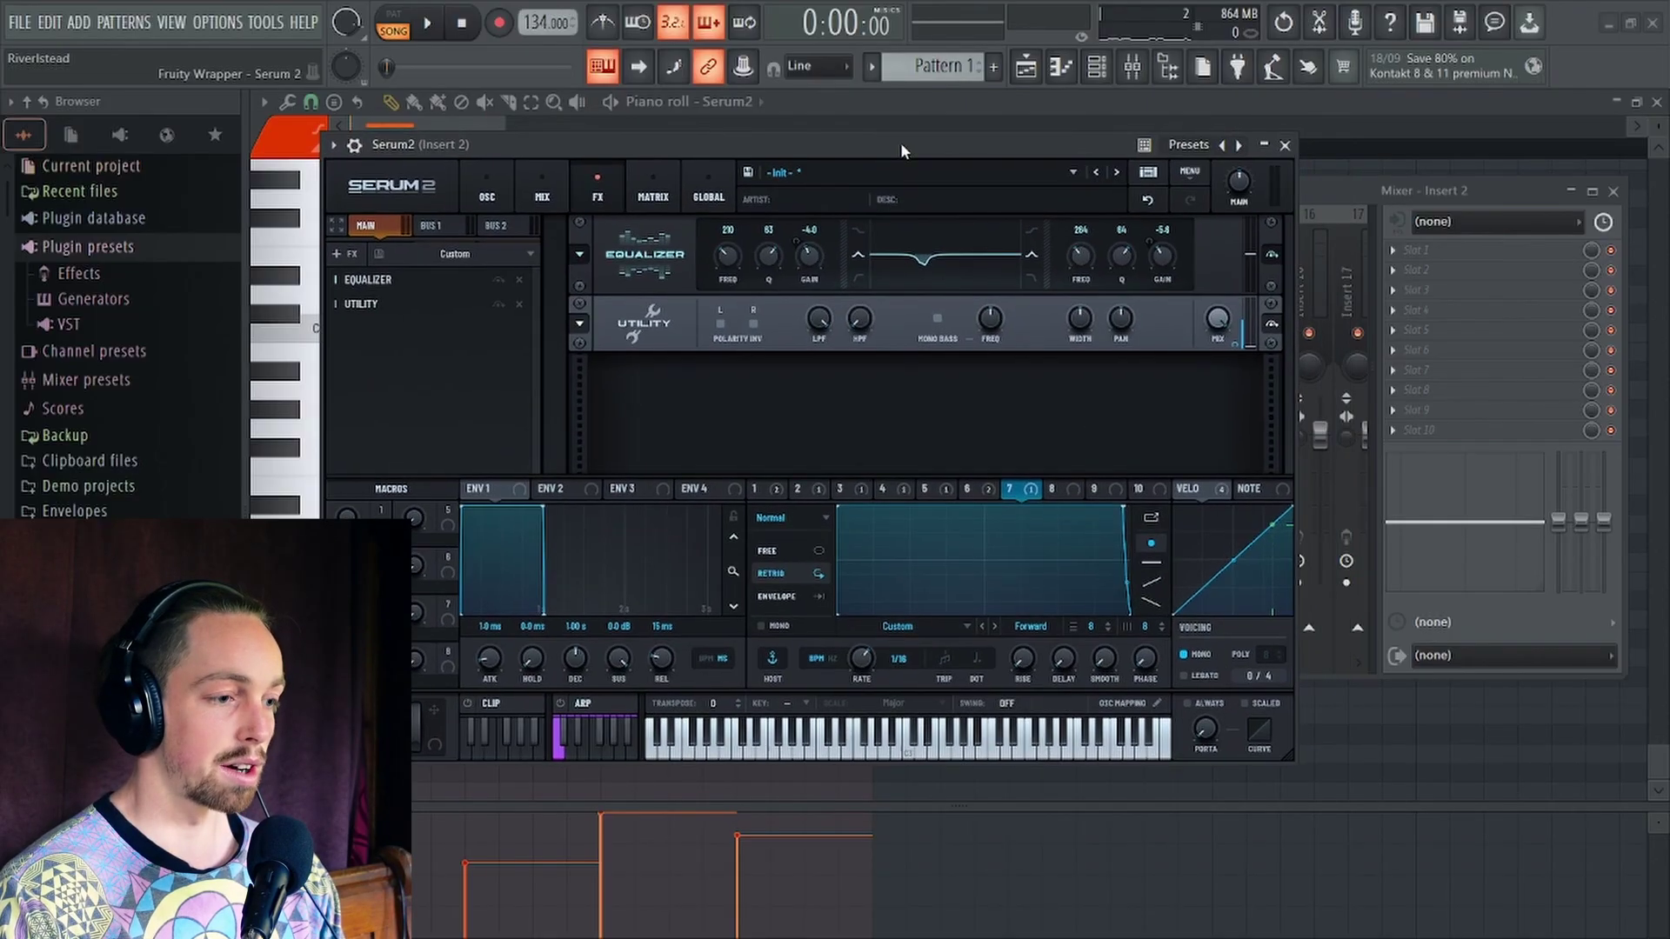
key(F5)
key(space)
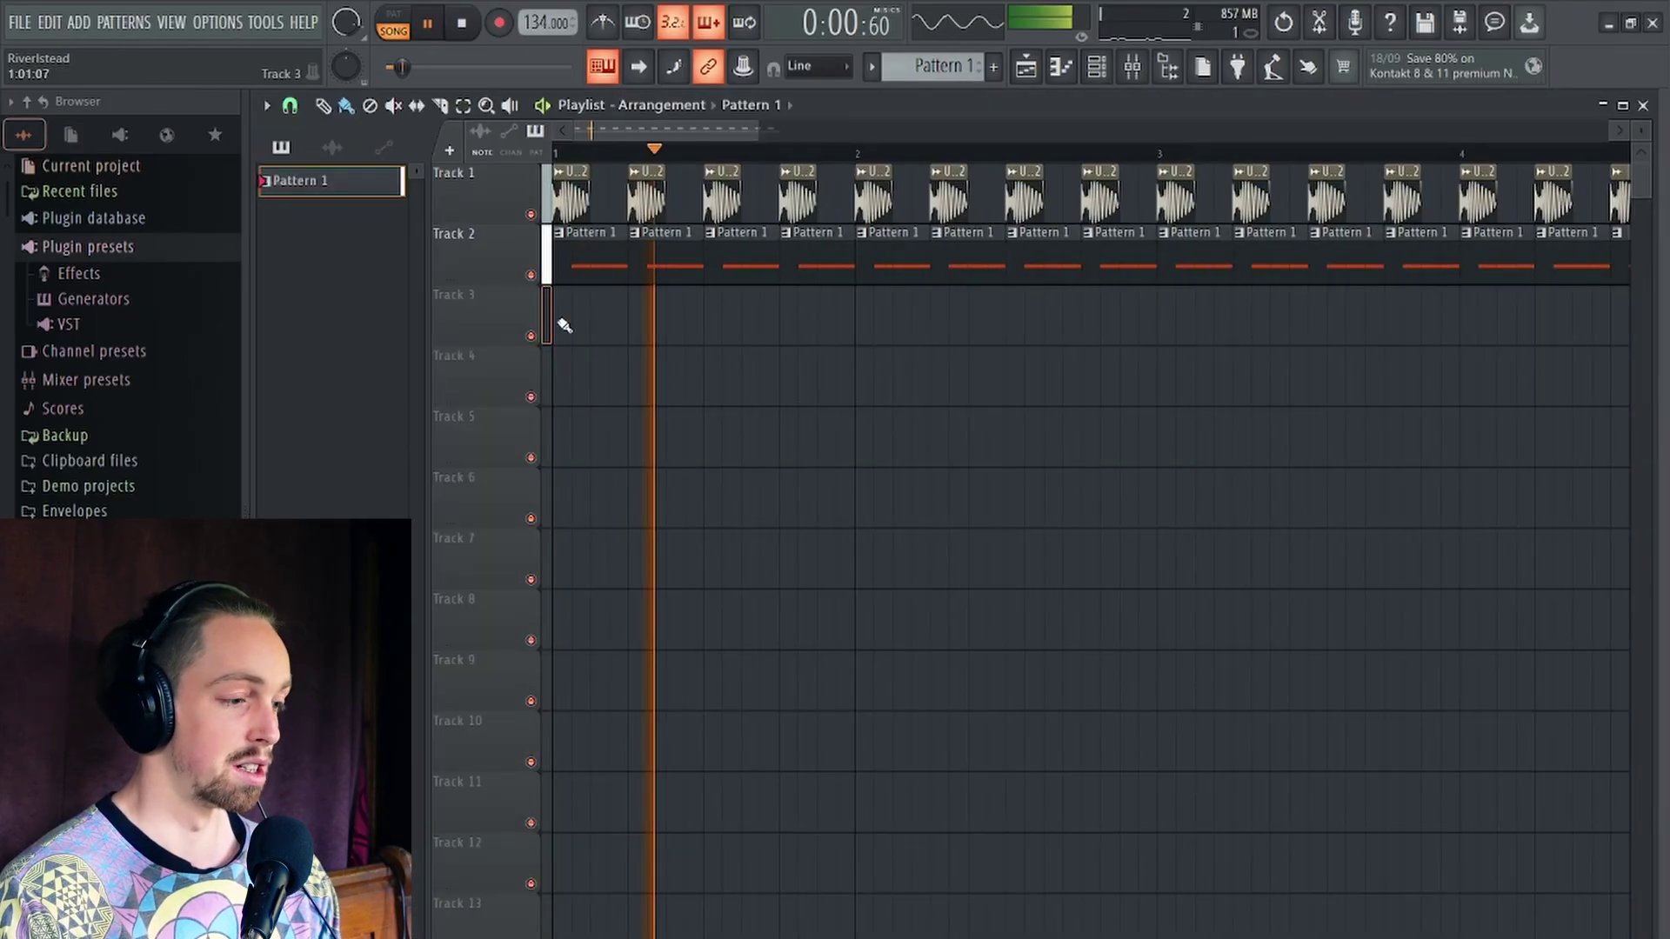
click(1133, 70)
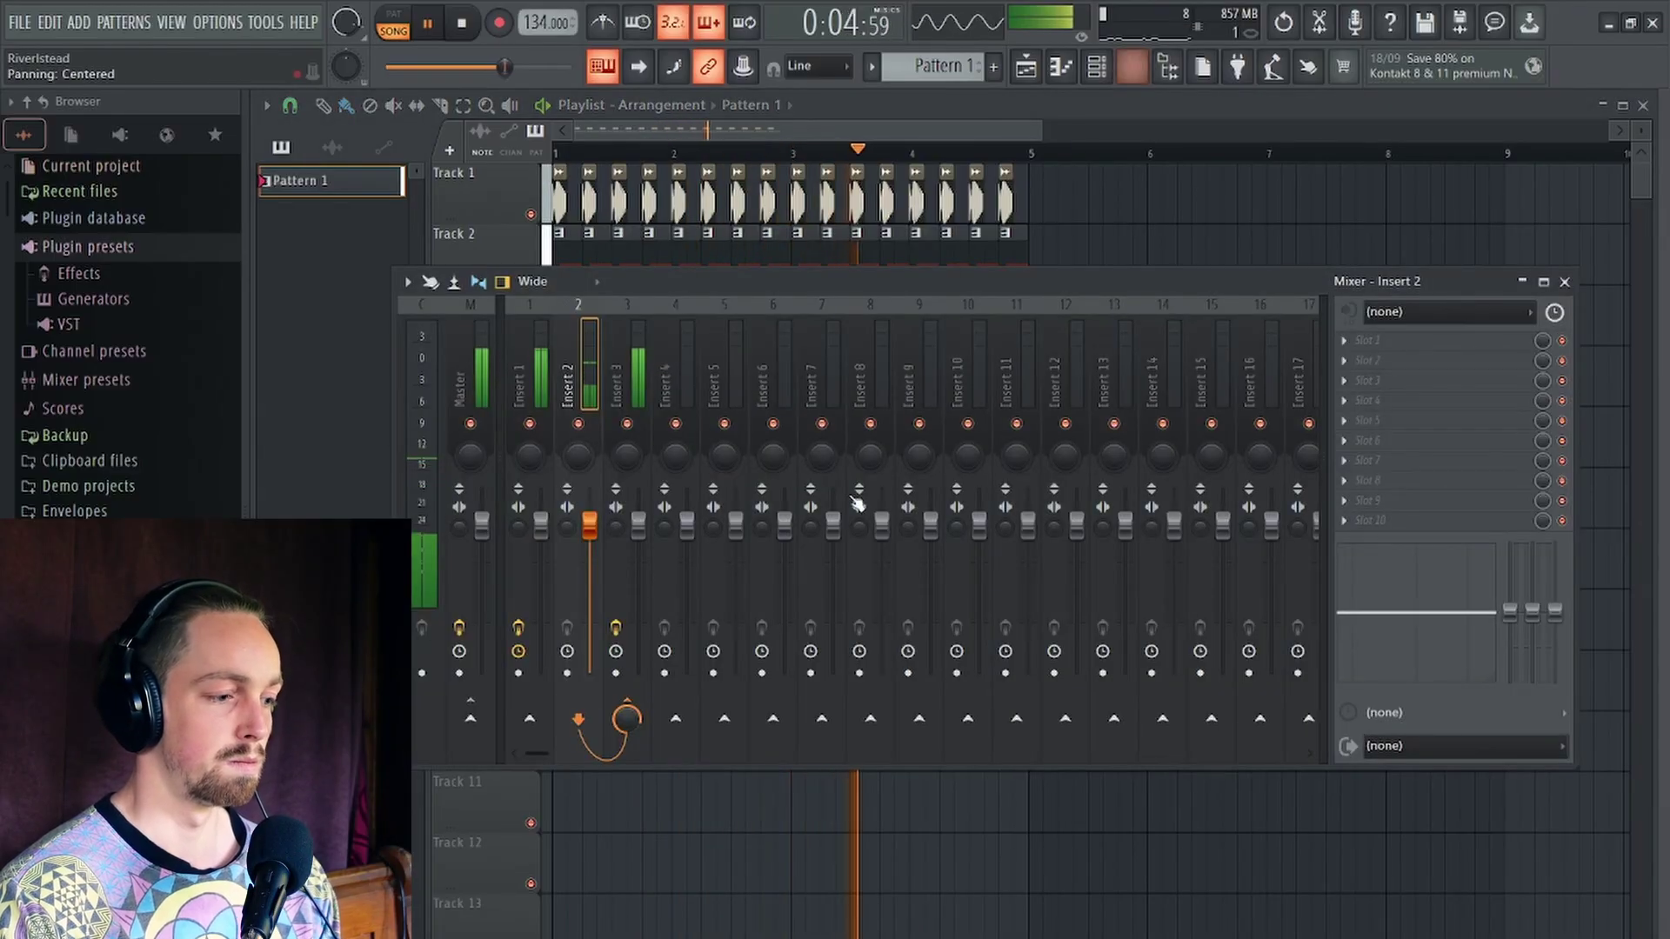
drag(591, 527, 590, 520)
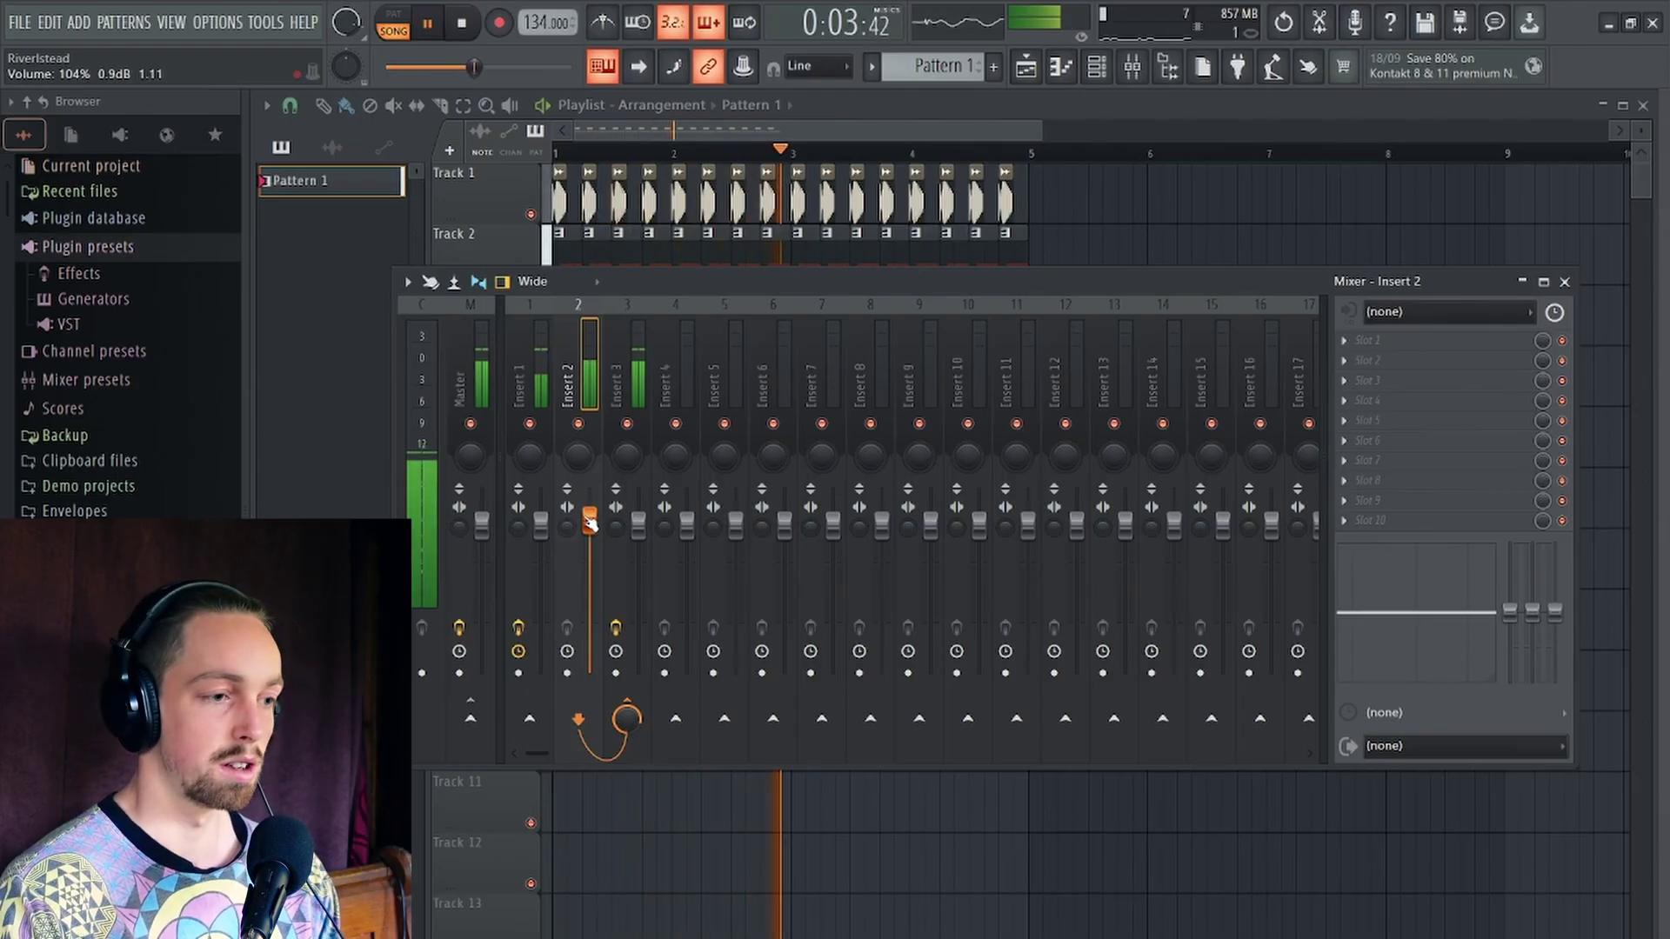